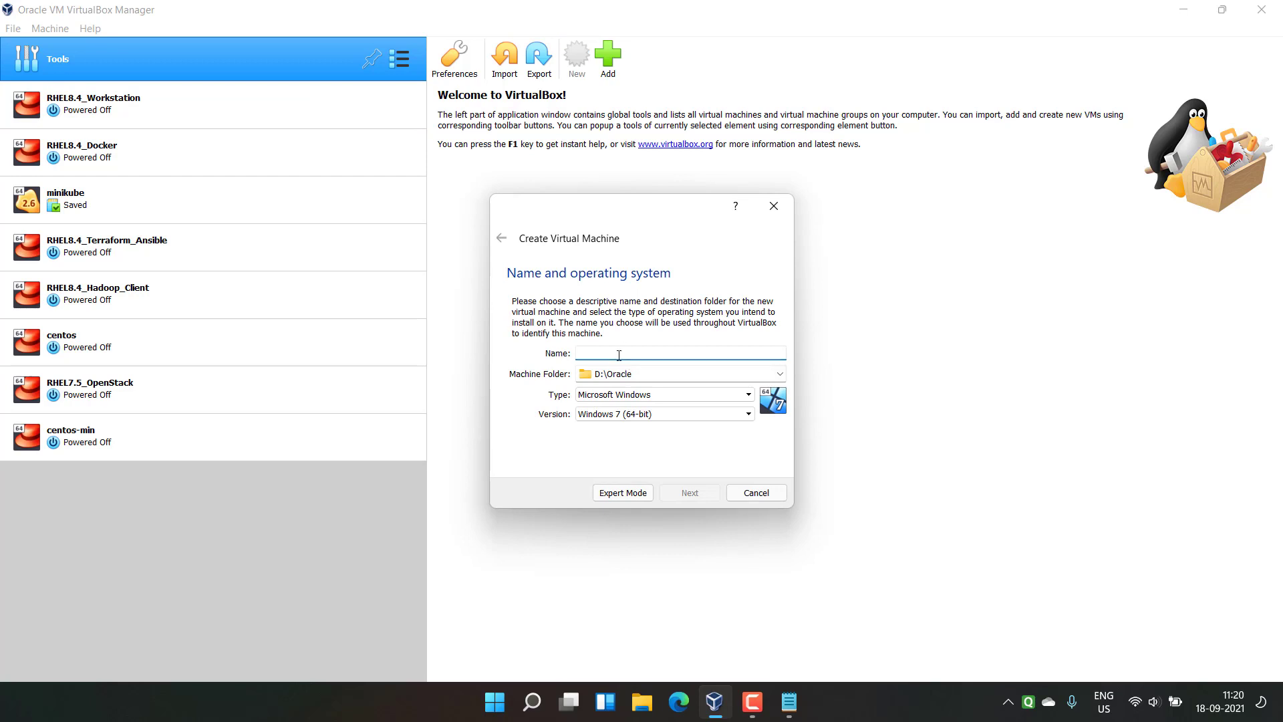
Step: Start a new Red Hat 64-bit machine named rhel8.4 with 8192 MB memory
{"action": "type", "text": "rhel8"}
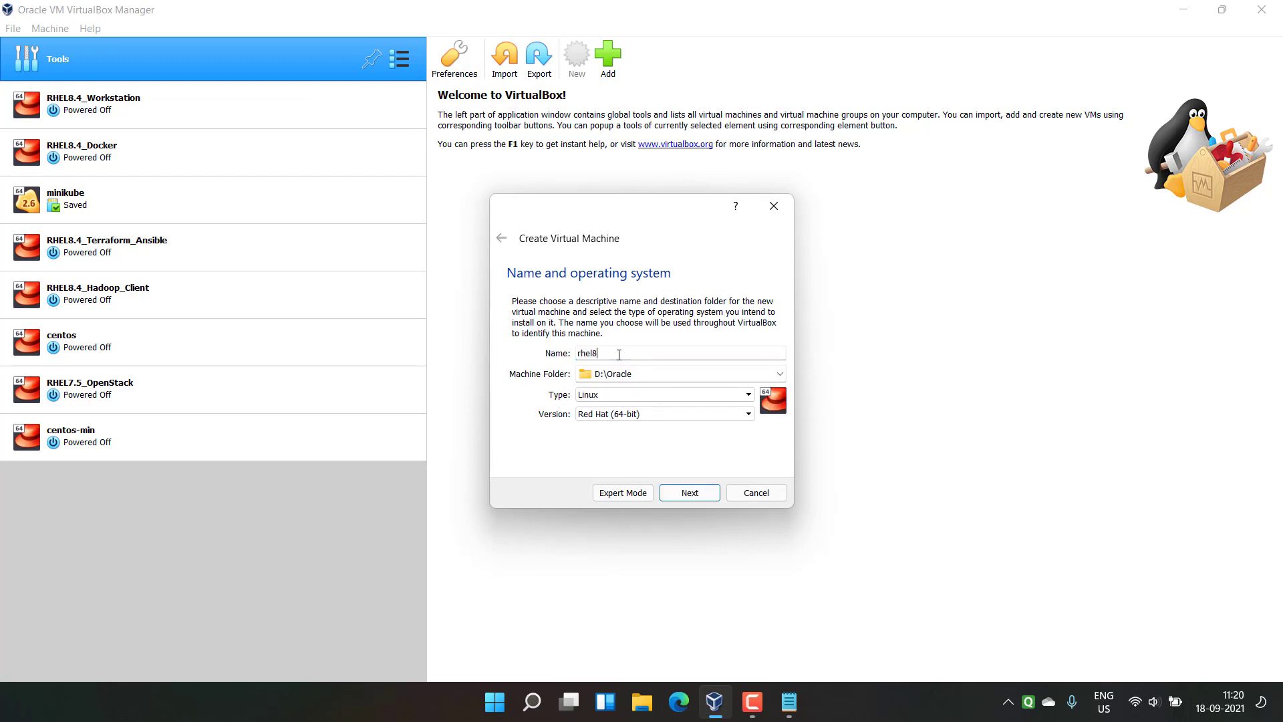
{"action": "type", "text": ".4"}
{"action": "left_click", "coordinate": [701, 493]}
{"action": "left_click", "coordinate": [574, 350]}
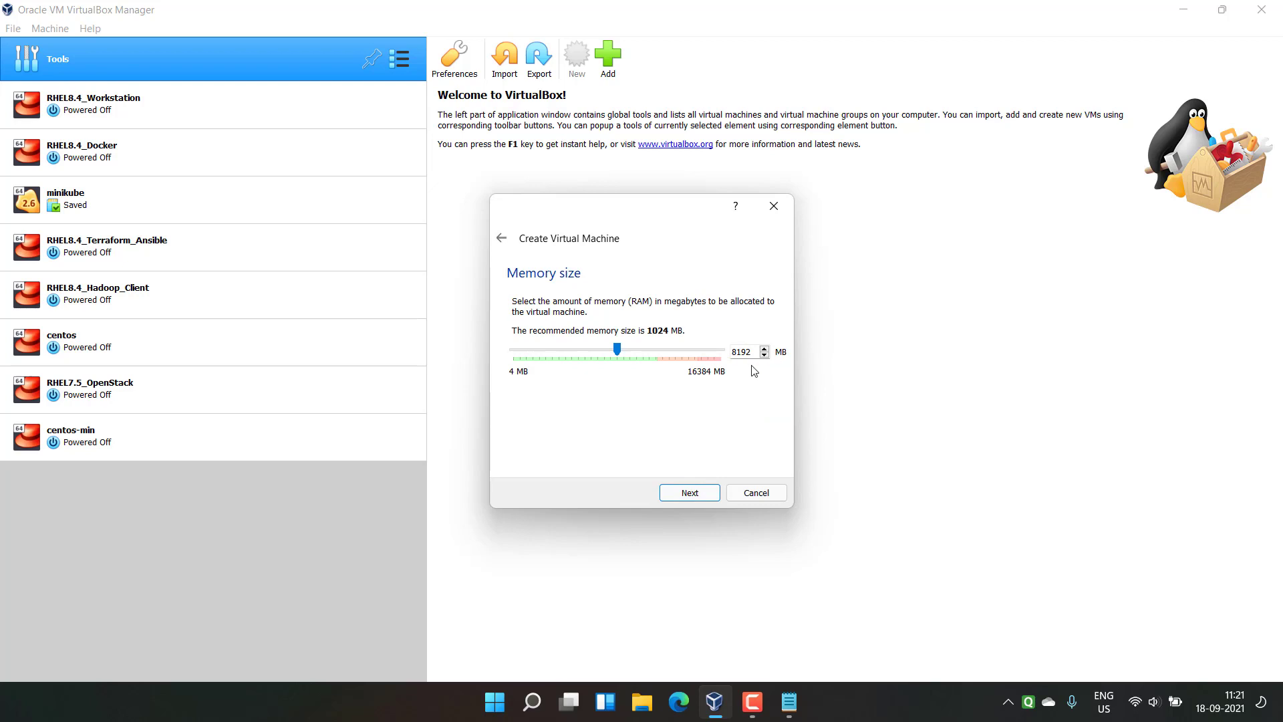
{"action": "left_click", "coordinate": [693, 493]}
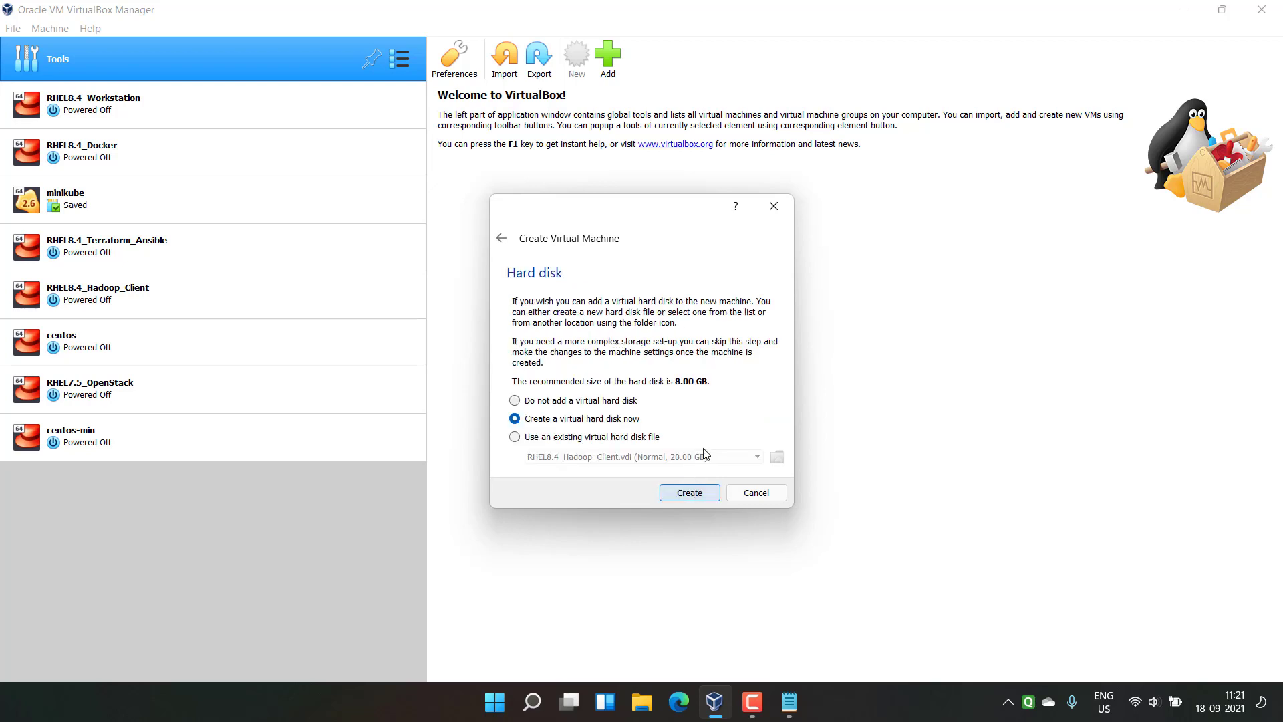
Step: Give it a new 50 GB VDI virtual hard disk and create the machine
{"action": "left_click", "coordinate": [700, 497]}
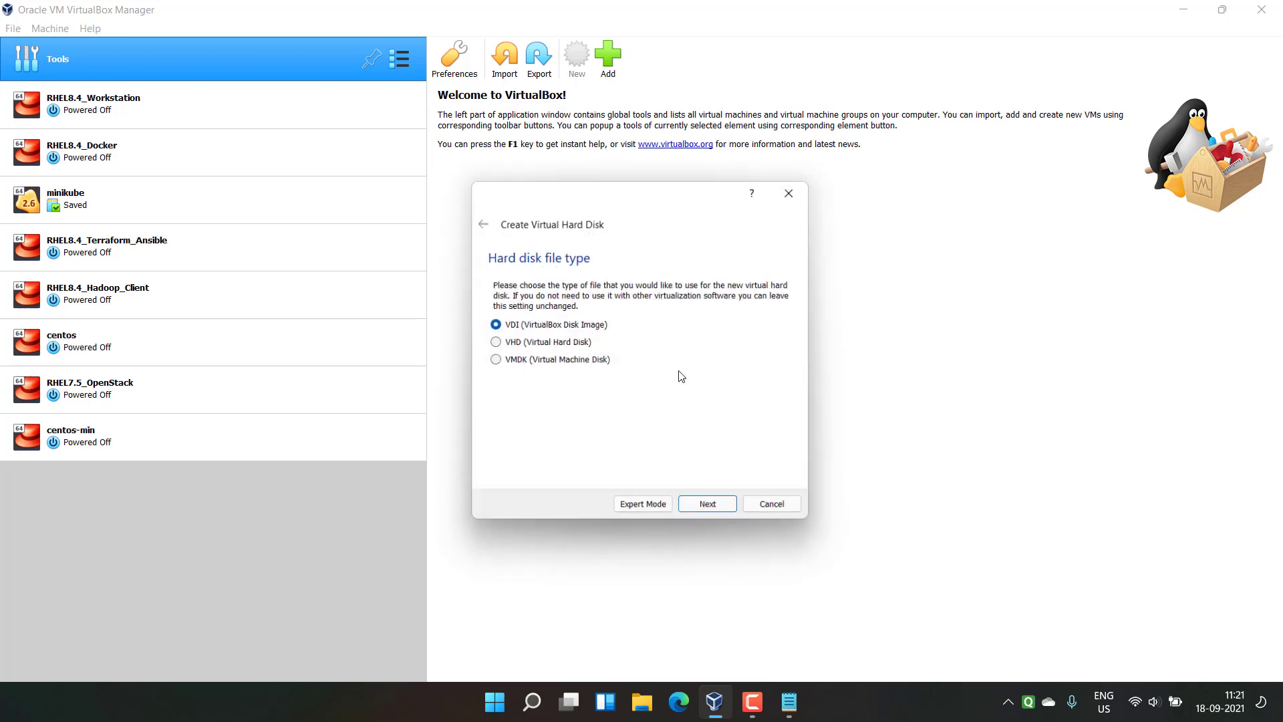
{"action": "left_click", "coordinate": [711, 508]}
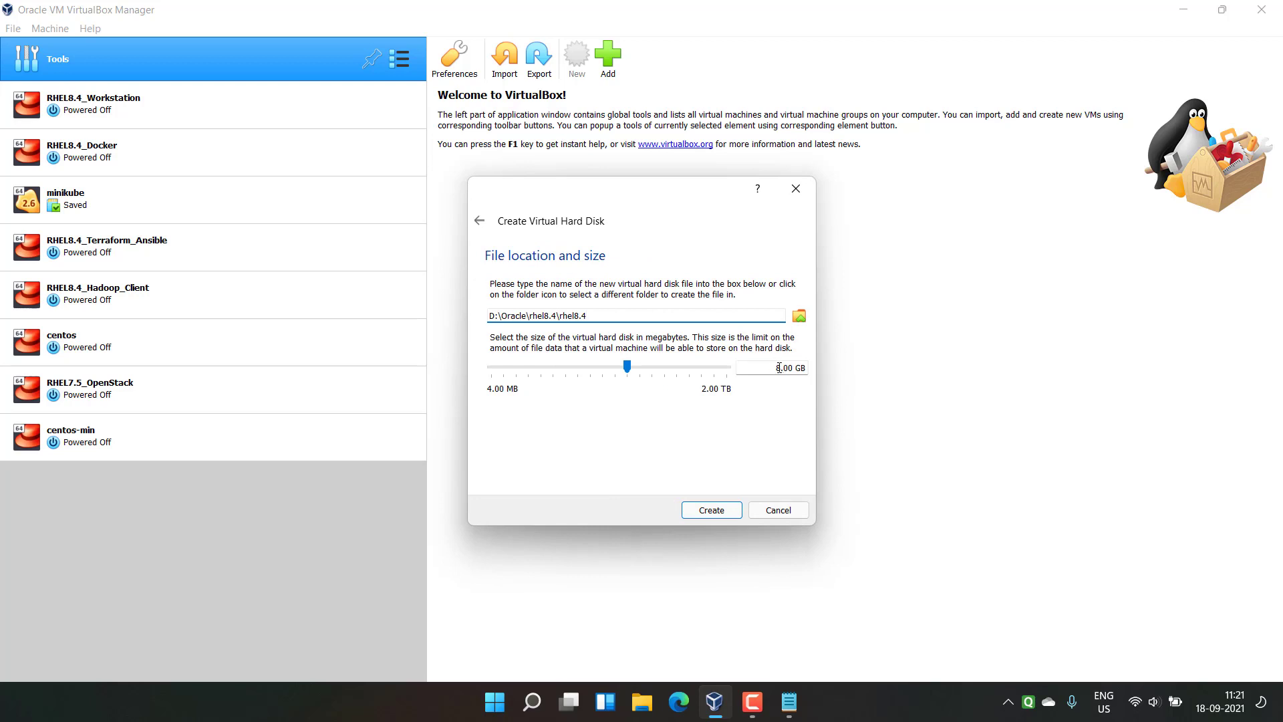
{"action": "left_click_drag", "start_coordinate": [779, 368], "coordinate": [775, 369]}
{"action": "type", "text": "50"}
{"action": "left_click", "coordinate": [711, 510]}
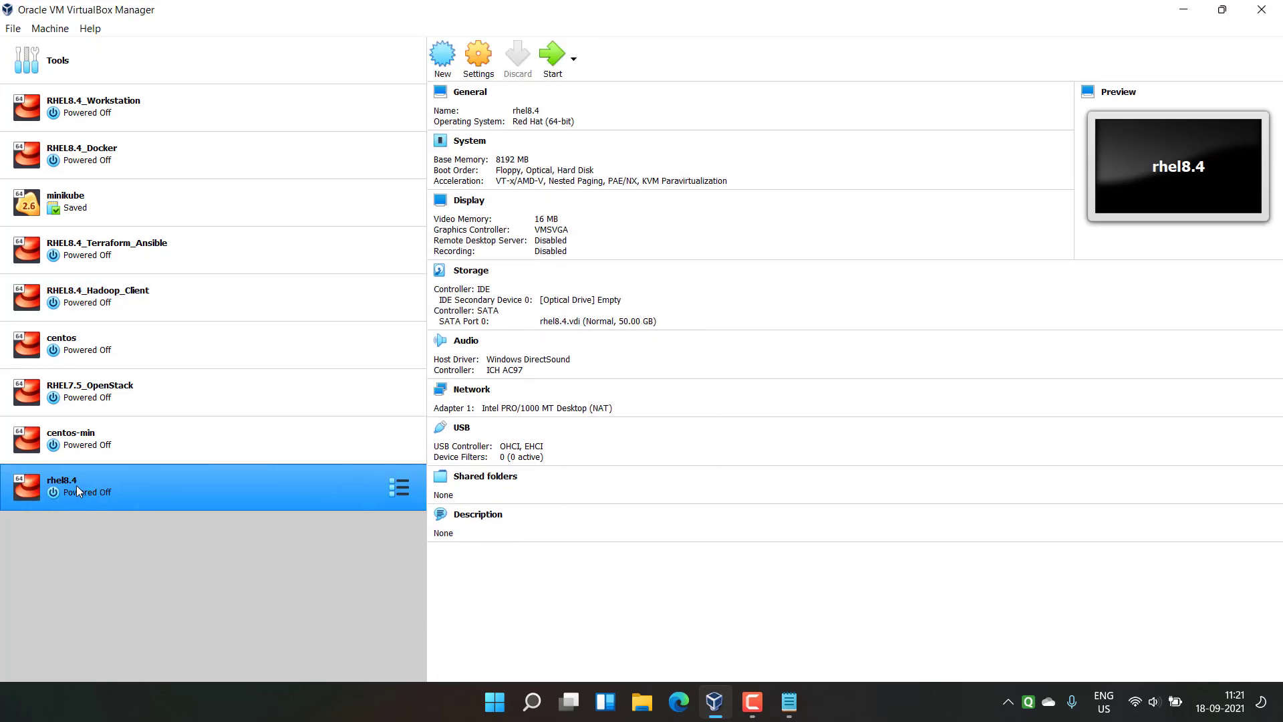
Step: Insert rhel-8.4-x86_64-dvd.iso into the empty optical drive and start rhel8.4
{"action": "left_click", "coordinate": [476, 65]}
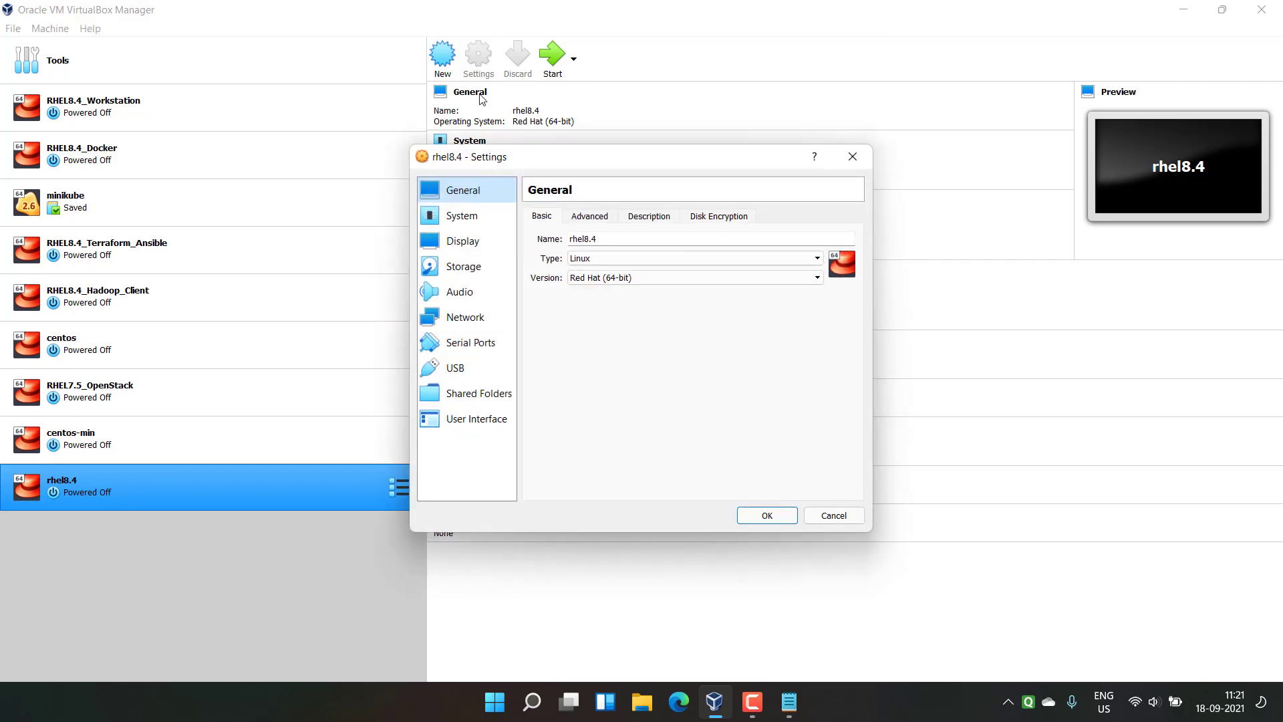
{"action": "left_click", "coordinate": [491, 269]}
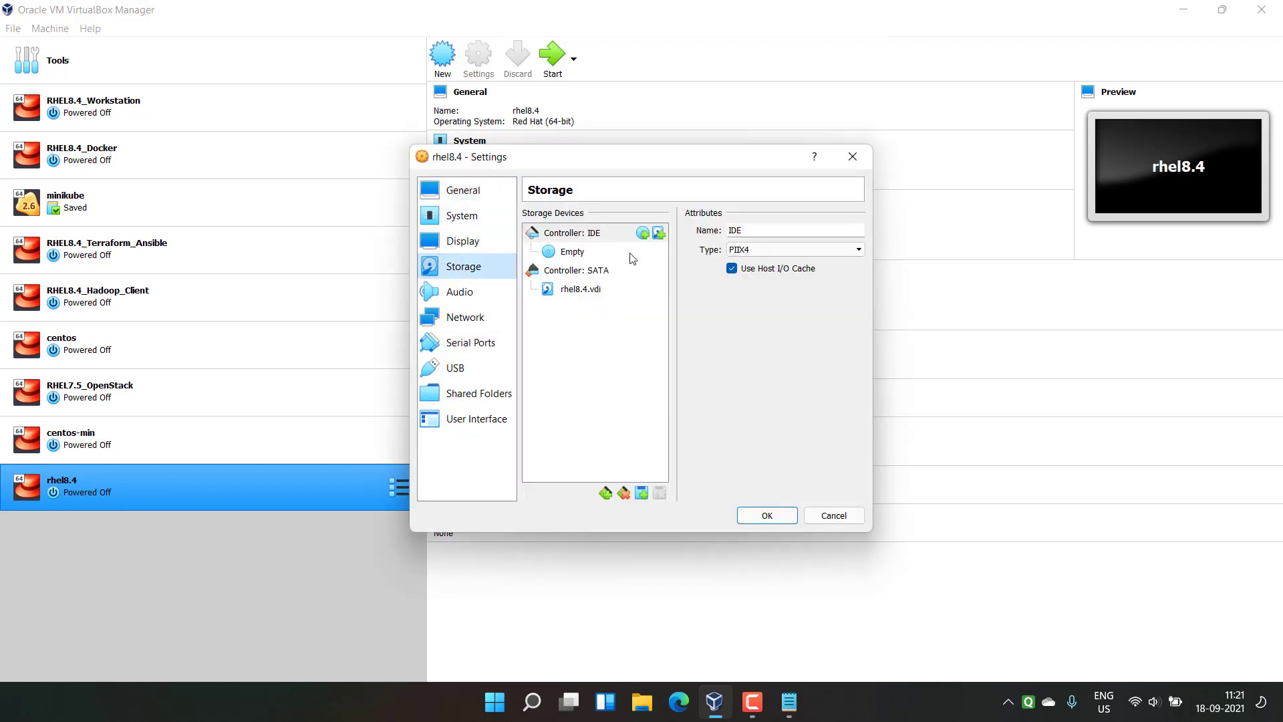
{"action": "left_click", "coordinate": [622, 253]}
{"action": "left_click", "coordinate": [856, 231]}
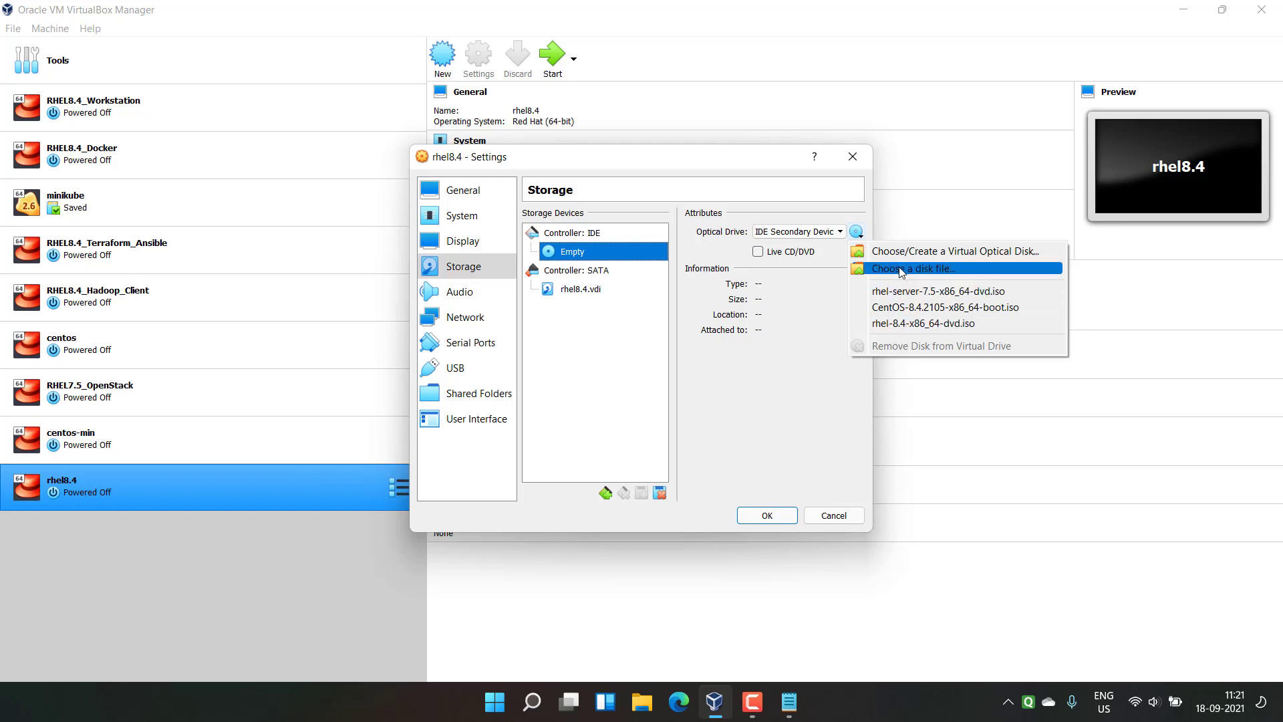
{"action": "left_click", "coordinate": [887, 323]}
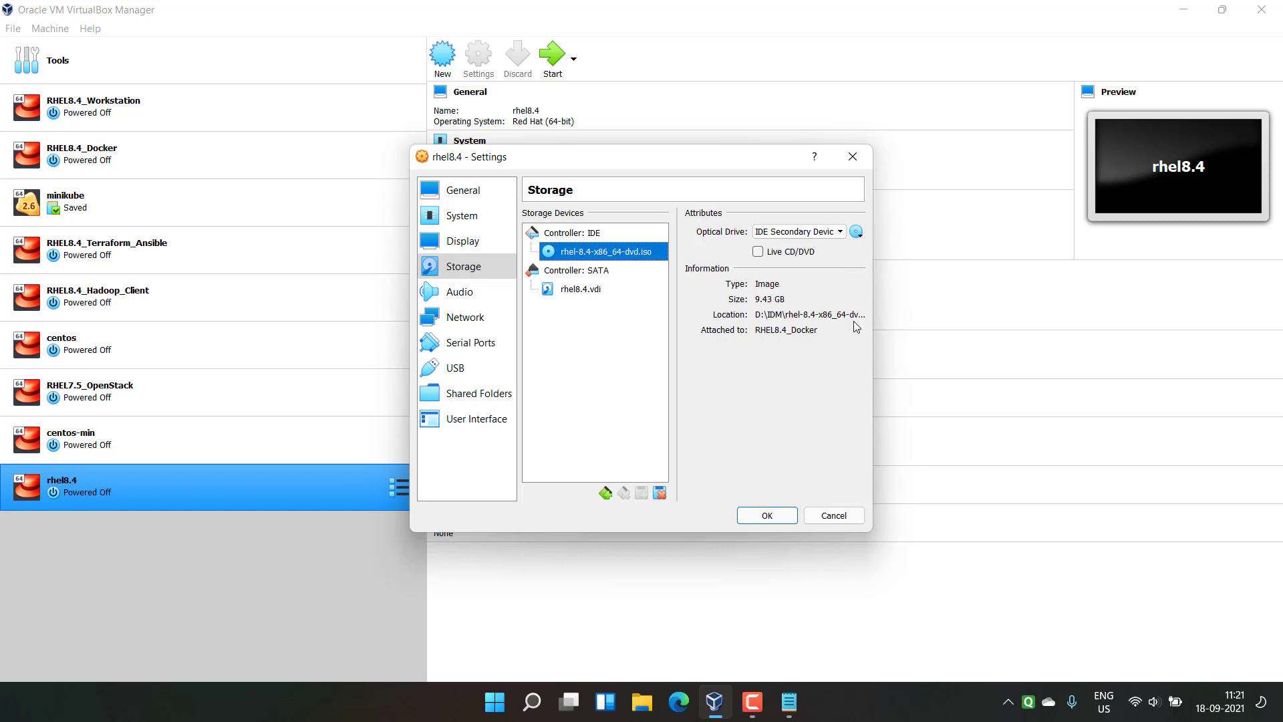
{"action": "left_click", "coordinate": [767, 515]}
{"action": "left_click", "coordinate": [549, 56]}
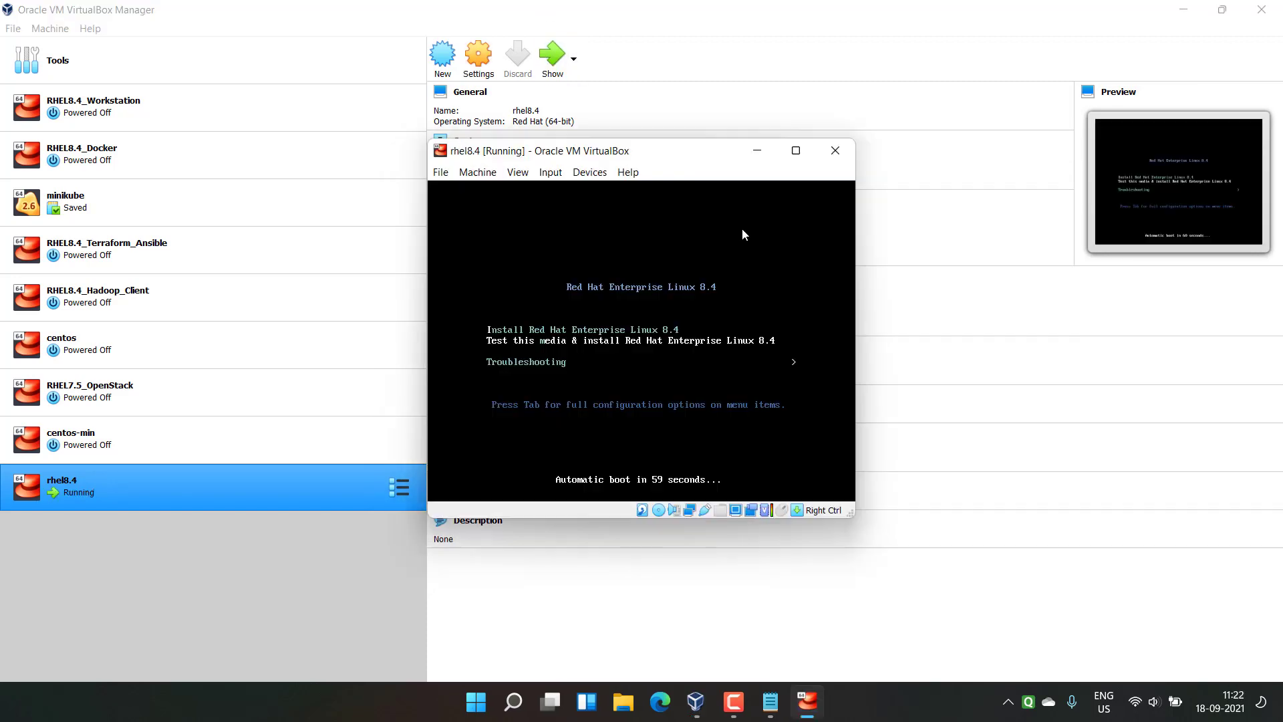
Step: Boot the plain Install Red Hat Enterprise Linux 8.4 entry from the boot menu
{"action": "key", "text": "Up"}
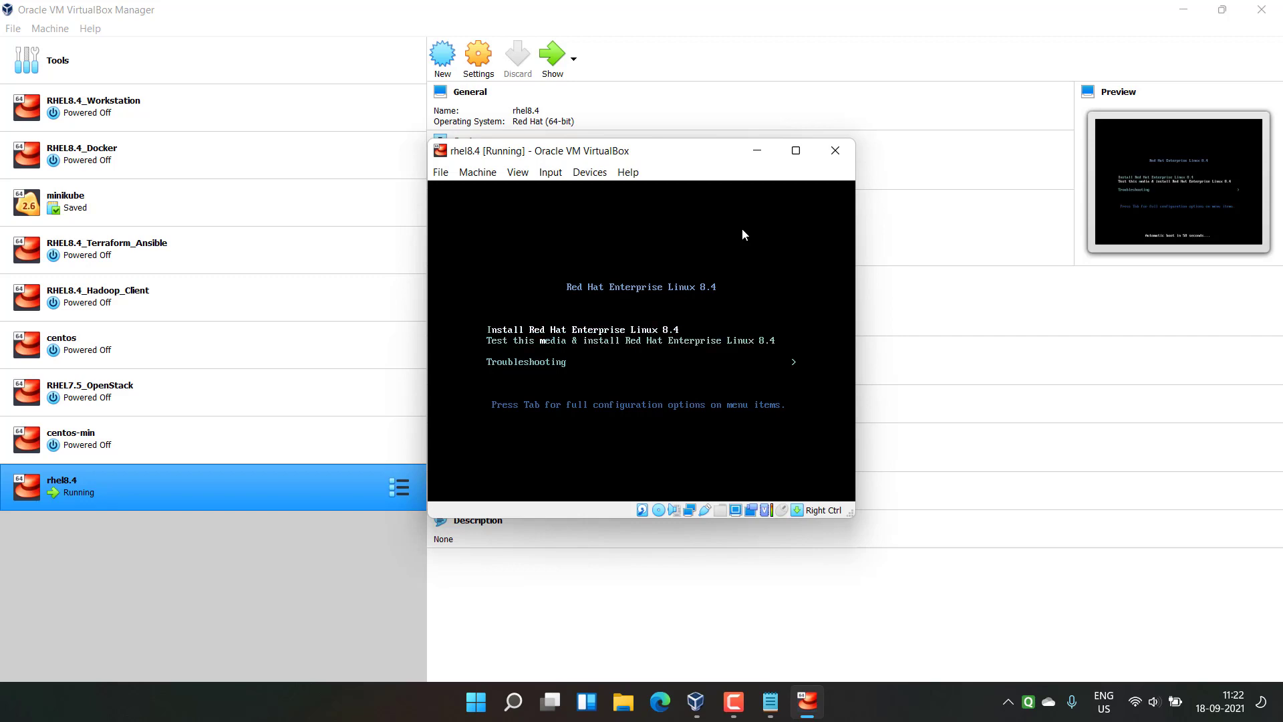
{"action": "key", "text": "Return"}
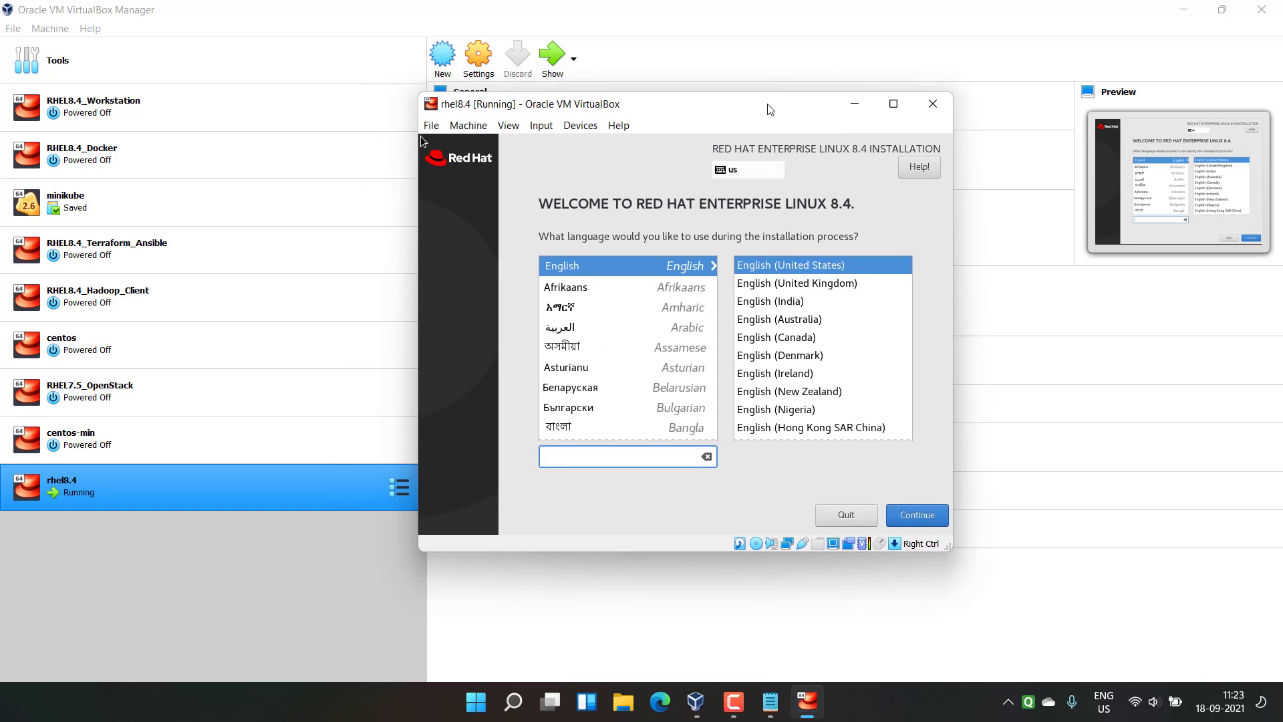
{"action": "left_click_drag", "start_coordinate": [769, 109], "coordinate": [764, 112]}
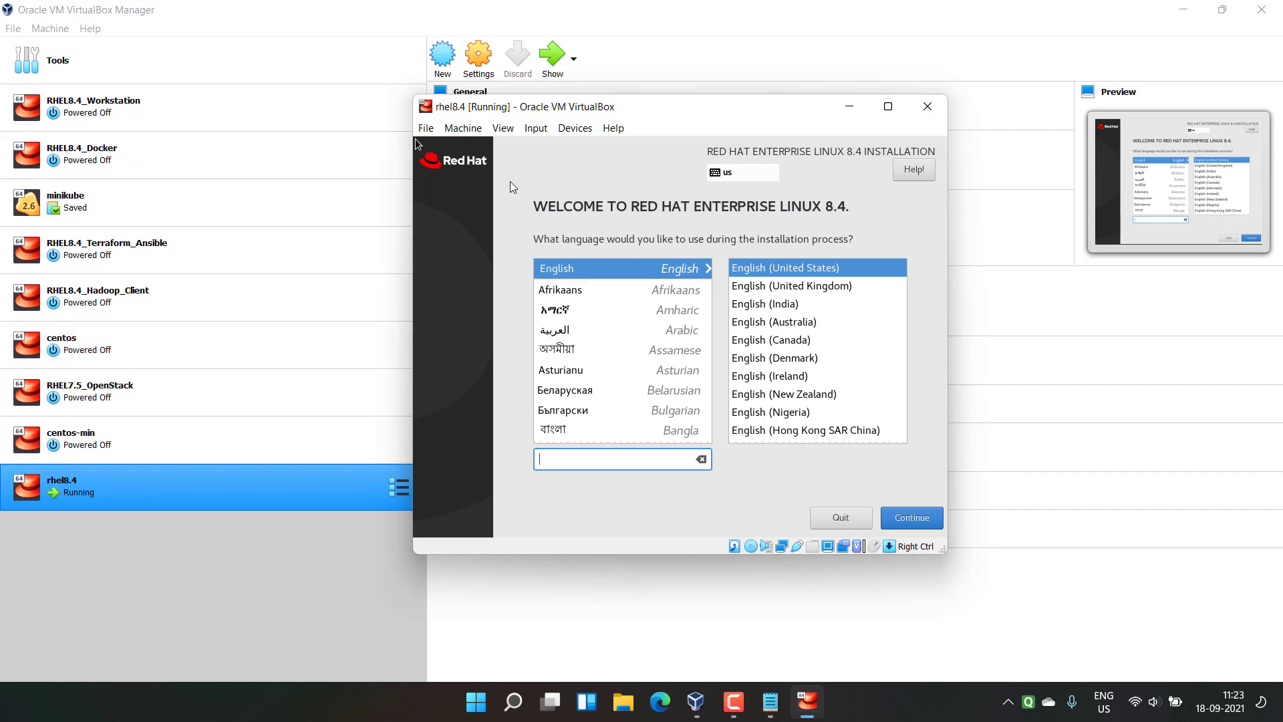
Step: Close the VM window, choosing to power off the machine
{"action": "left_click", "coordinate": [927, 107]}
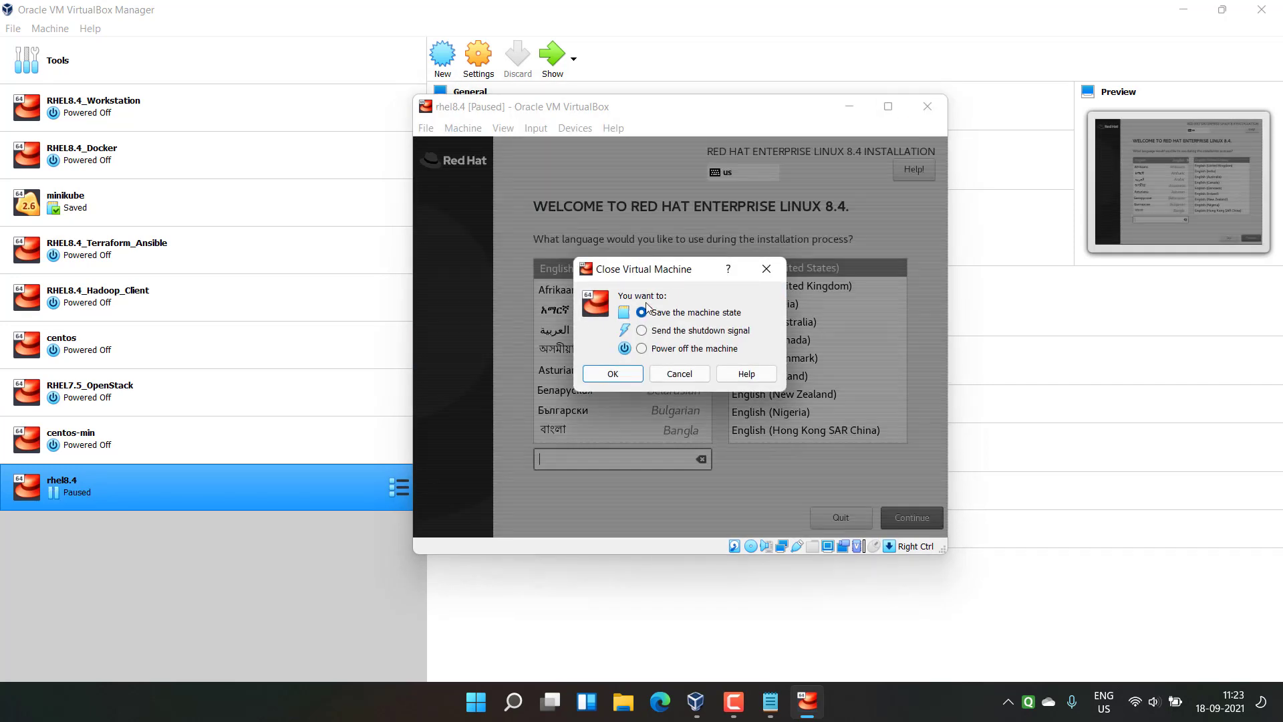
{"action": "left_click", "coordinate": [641, 349]}
{"action": "left_click", "coordinate": [621, 376]}
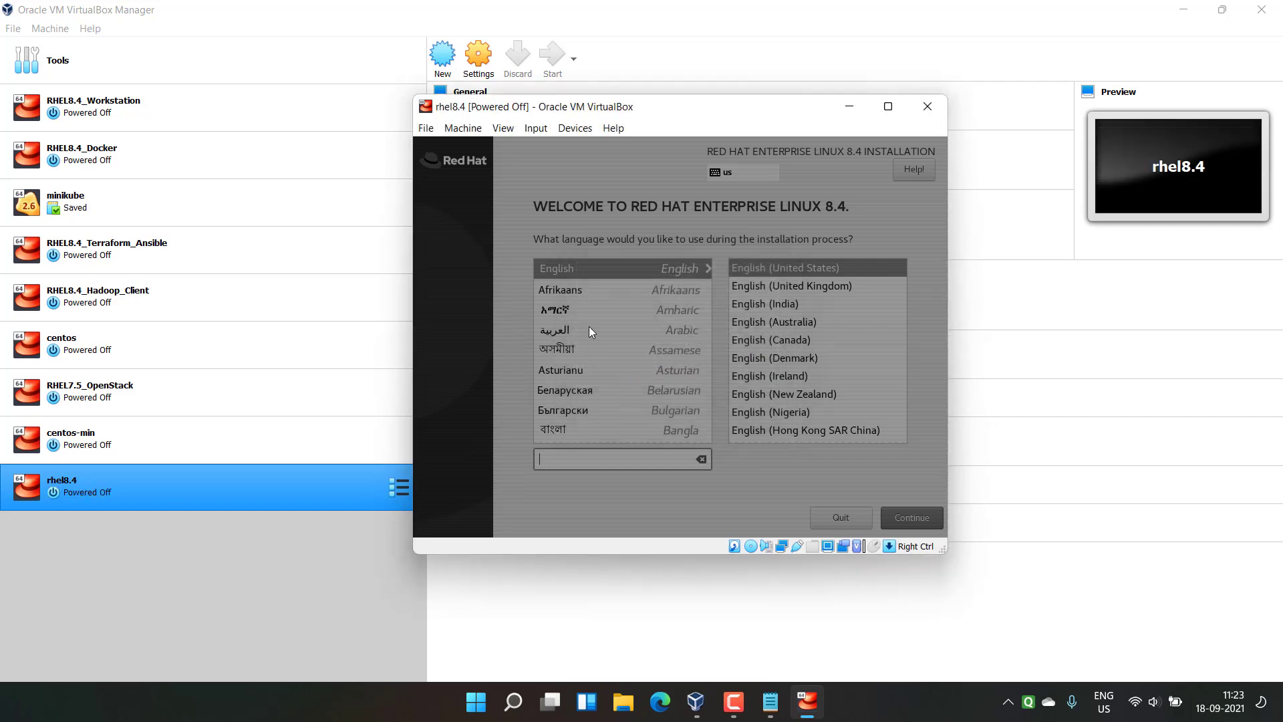
Step: Change the rhel8.4 pointing device to USB Tablet in the System settings
{"action": "left_click", "coordinate": [473, 65]}
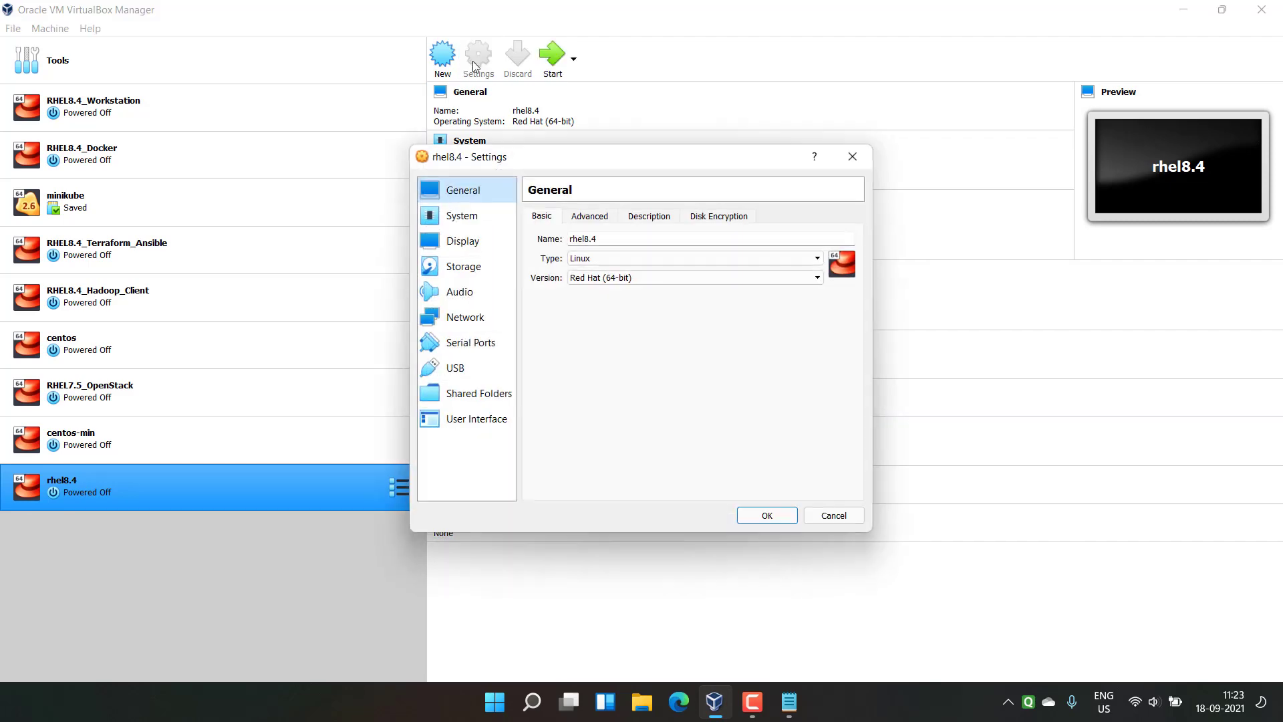
{"action": "left_click", "coordinate": [463, 215]}
{"action": "left_click", "coordinate": [628, 364]}
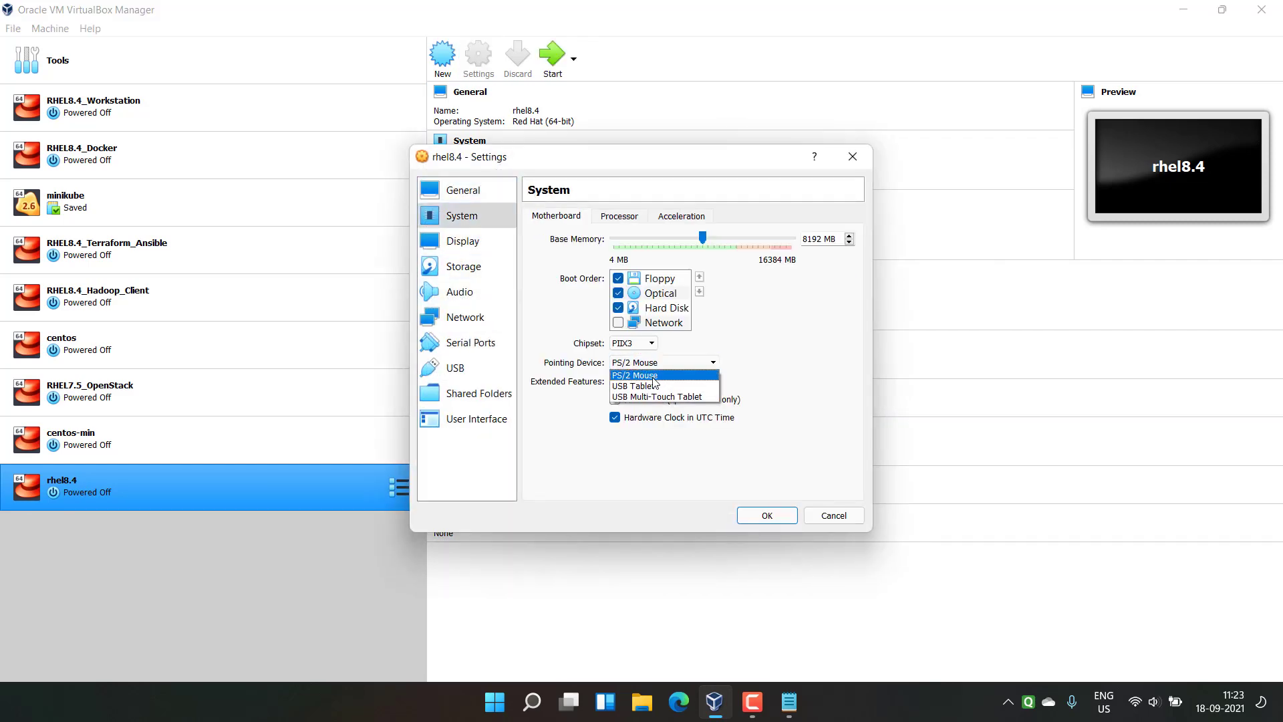
{"action": "left_click", "coordinate": [640, 387]}
{"action": "left_click", "coordinate": [762, 518]}
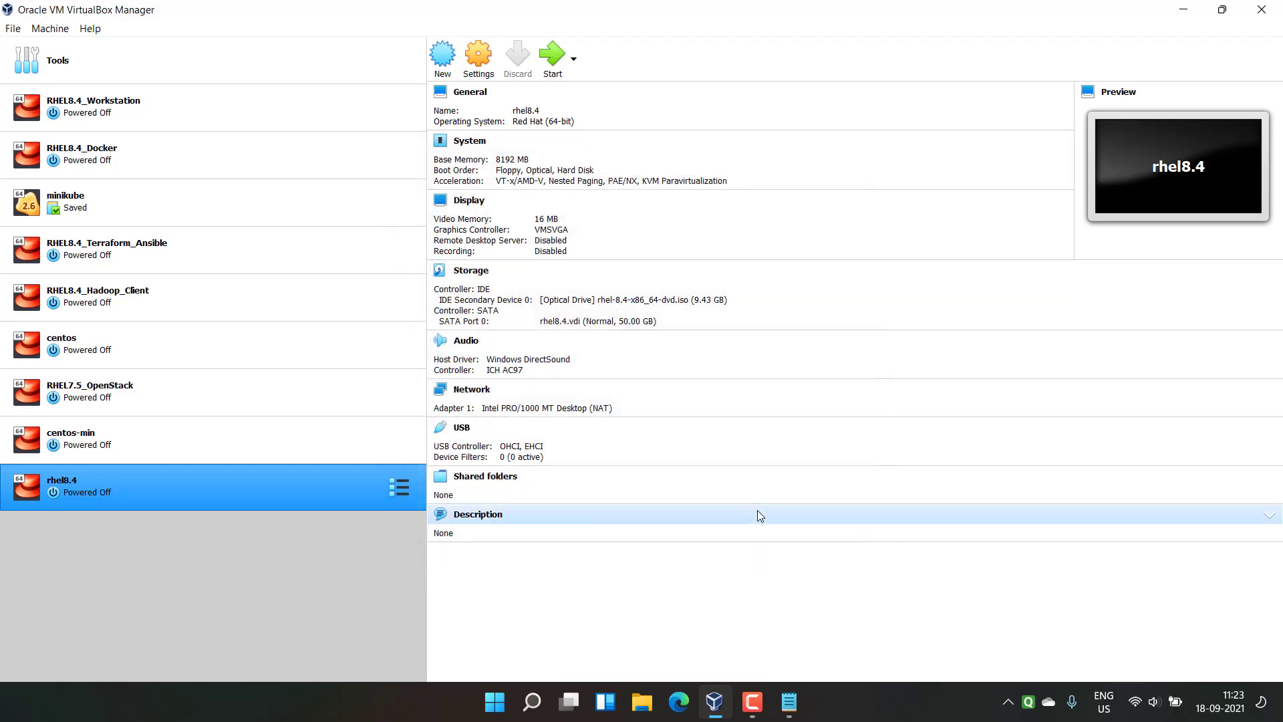
Step: Start rhel8.4 again and boot the RHEL 8.4 installer from the Install entry
{"action": "left_click", "coordinate": [552, 56]}
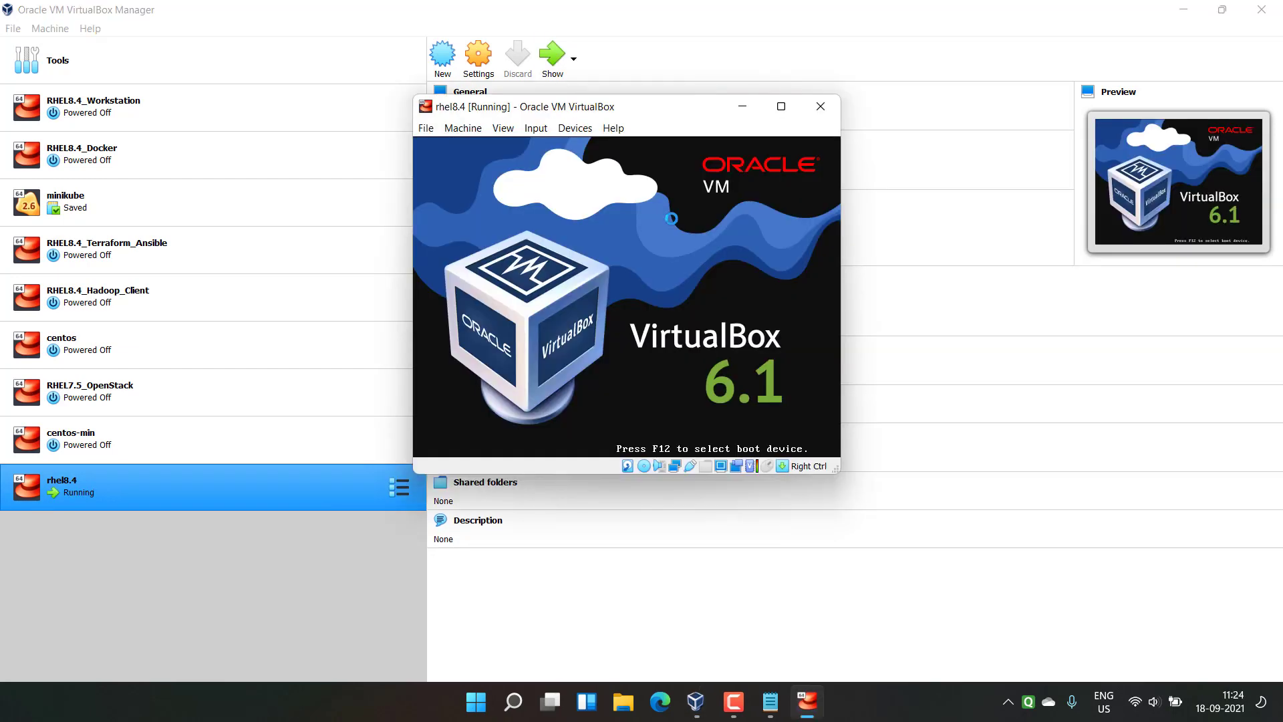
{"action": "key", "text": "Up"}
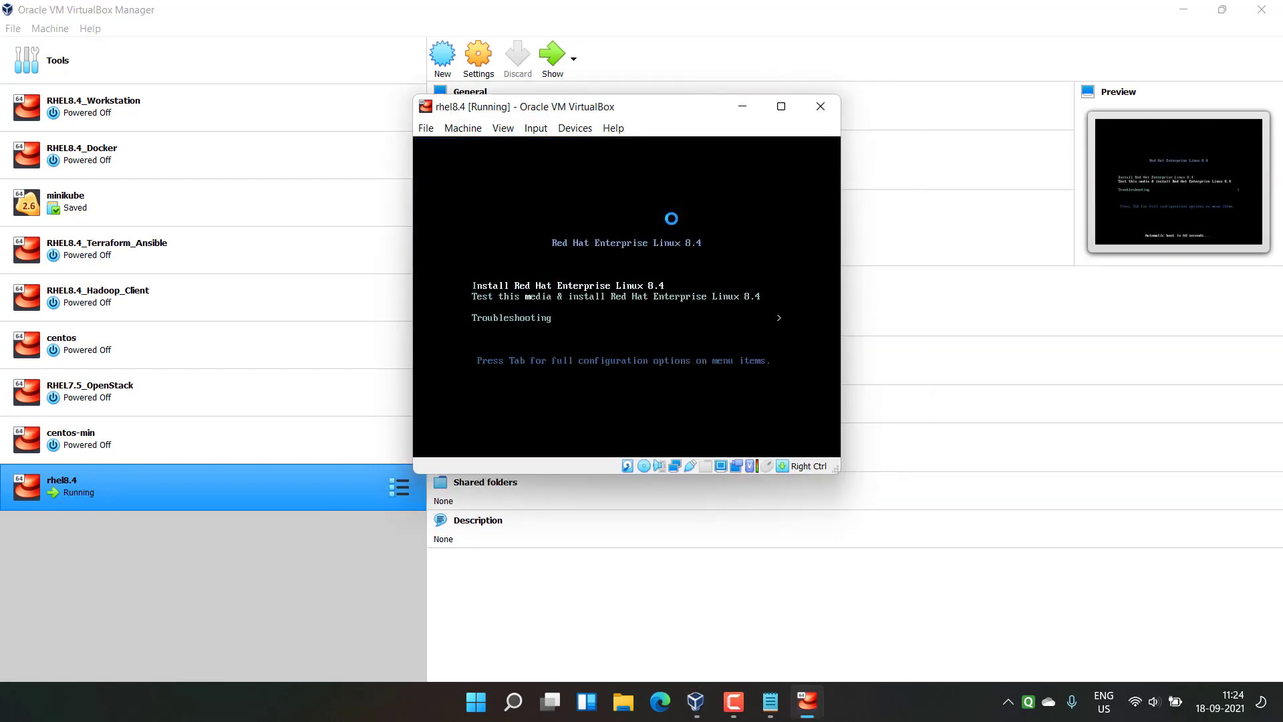
{"action": "key", "text": "Return"}
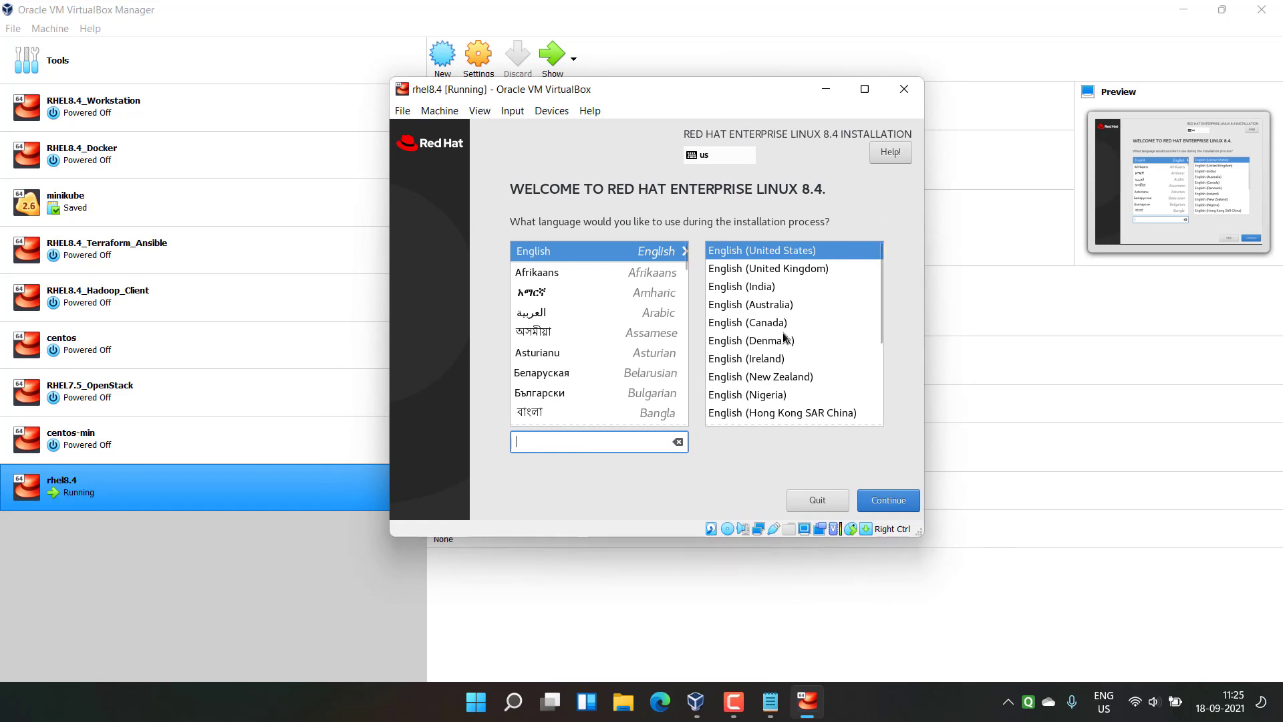
{"action": "scroll", "coordinate": [879, 280], "scroll_direction": "down", "scroll_amount": 1}
{"action": "scroll", "coordinate": [879, 267], "scroll_direction": "up", "scroll_amount": 1}
Step: Continue with English and set the time zone to Asia/Kolkata
{"action": "left_click", "coordinate": [891, 500]}
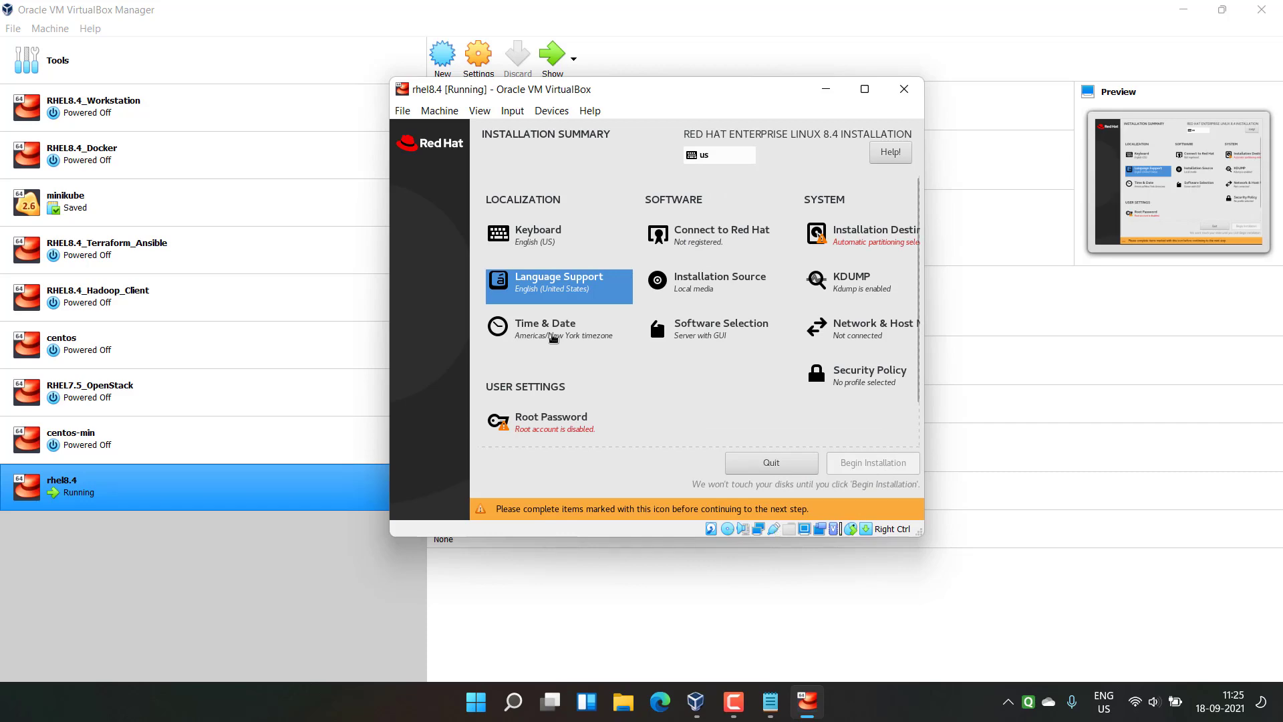
{"action": "left_click", "coordinate": [553, 337]}
{"action": "left_click", "coordinate": [753, 311]}
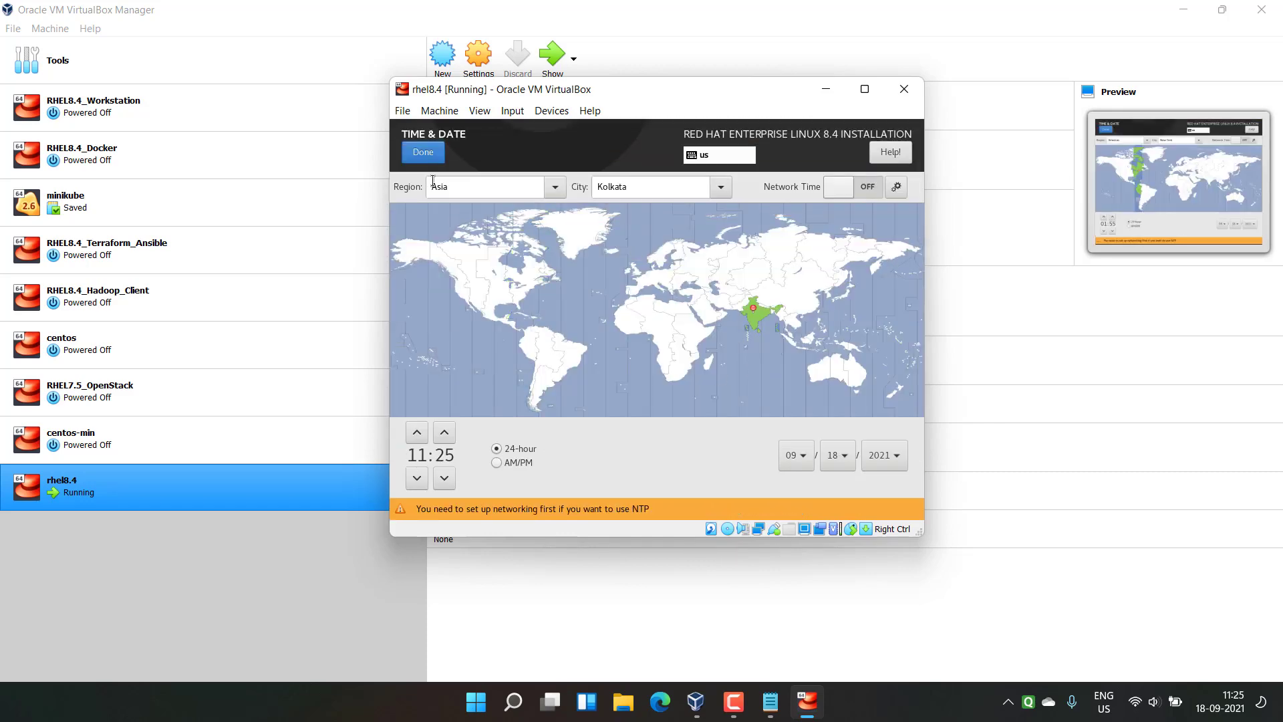
{"action": "left_click", "coordinate": [423, 152]}
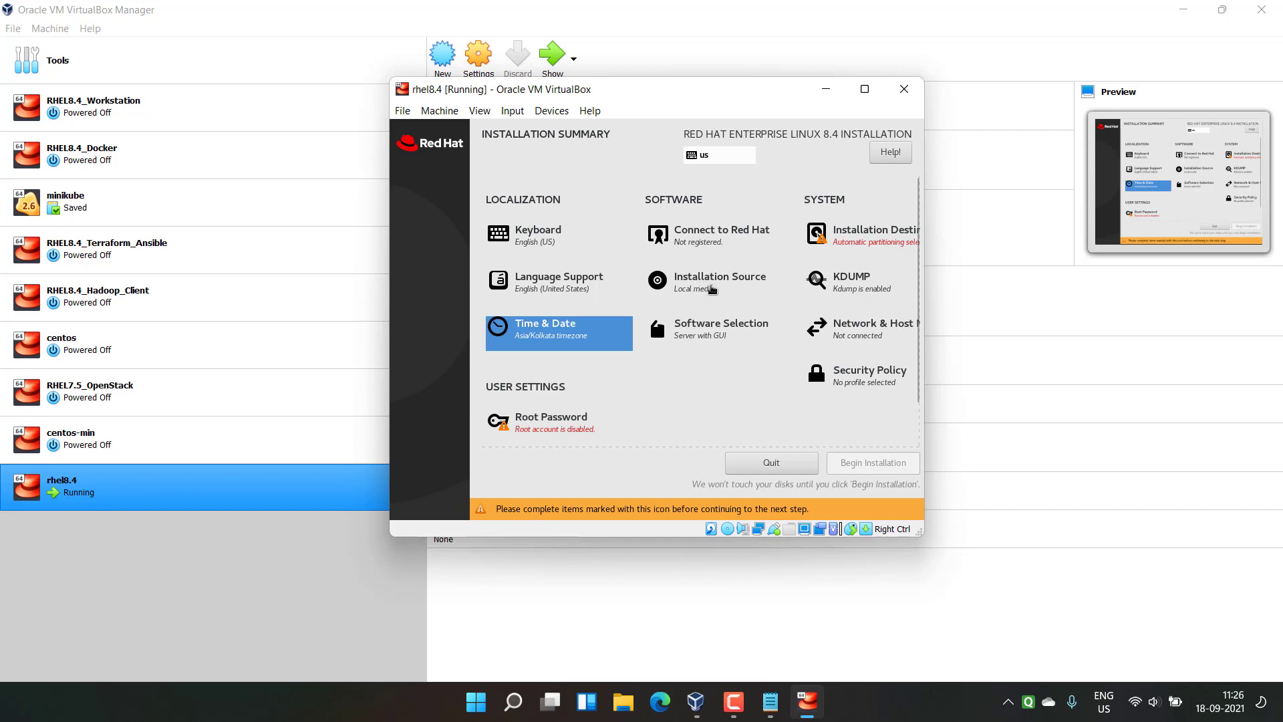
Step: Keep local media as the installation source and choose the Workstation base environment
{"action": "left_click", "coordinate": [712, 289]}
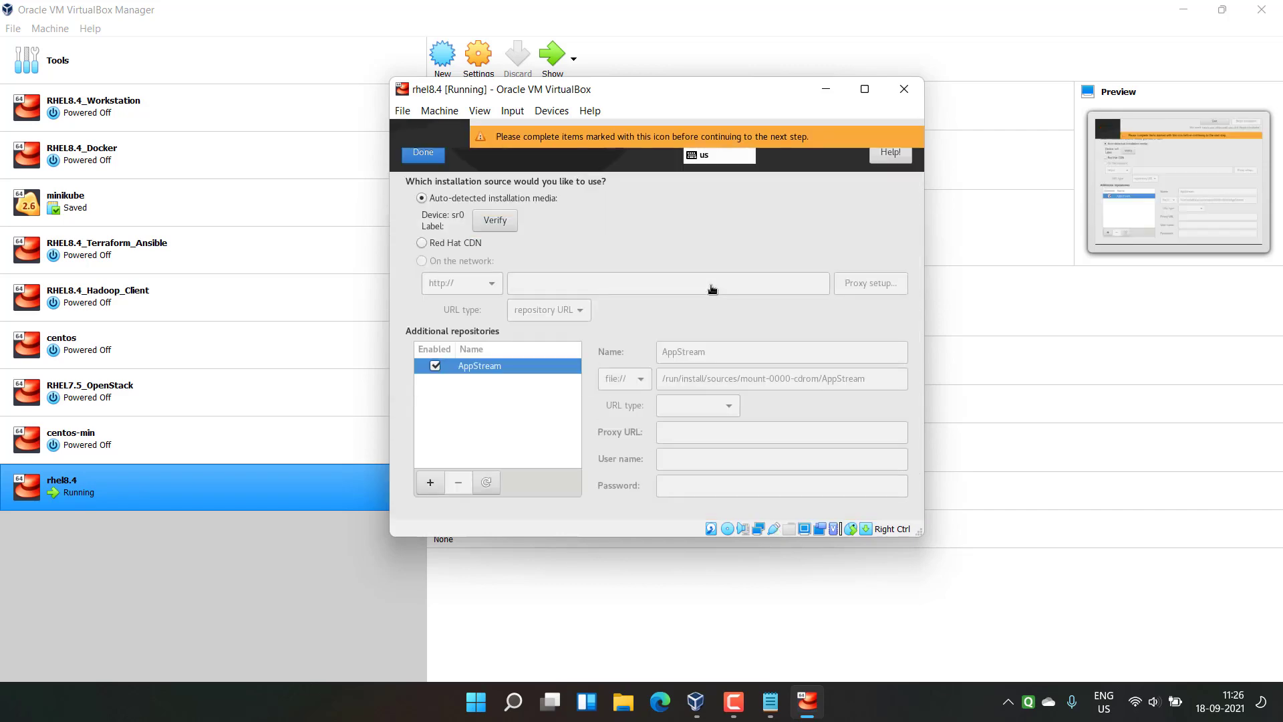
{"action": "left_click", "coordinate": [426, 152]}
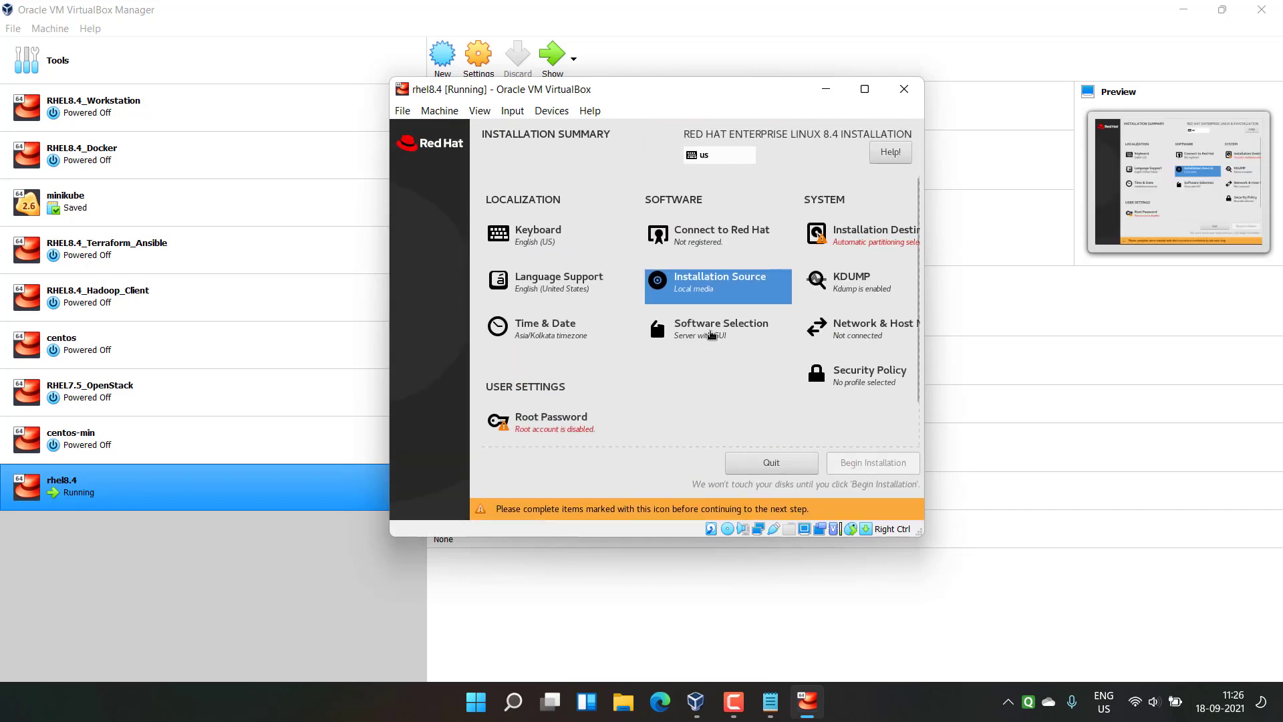
{"action": "left_click", "coordinate": [712, 335]}
{"action": "left_click", "coordinate": [438, 307]}
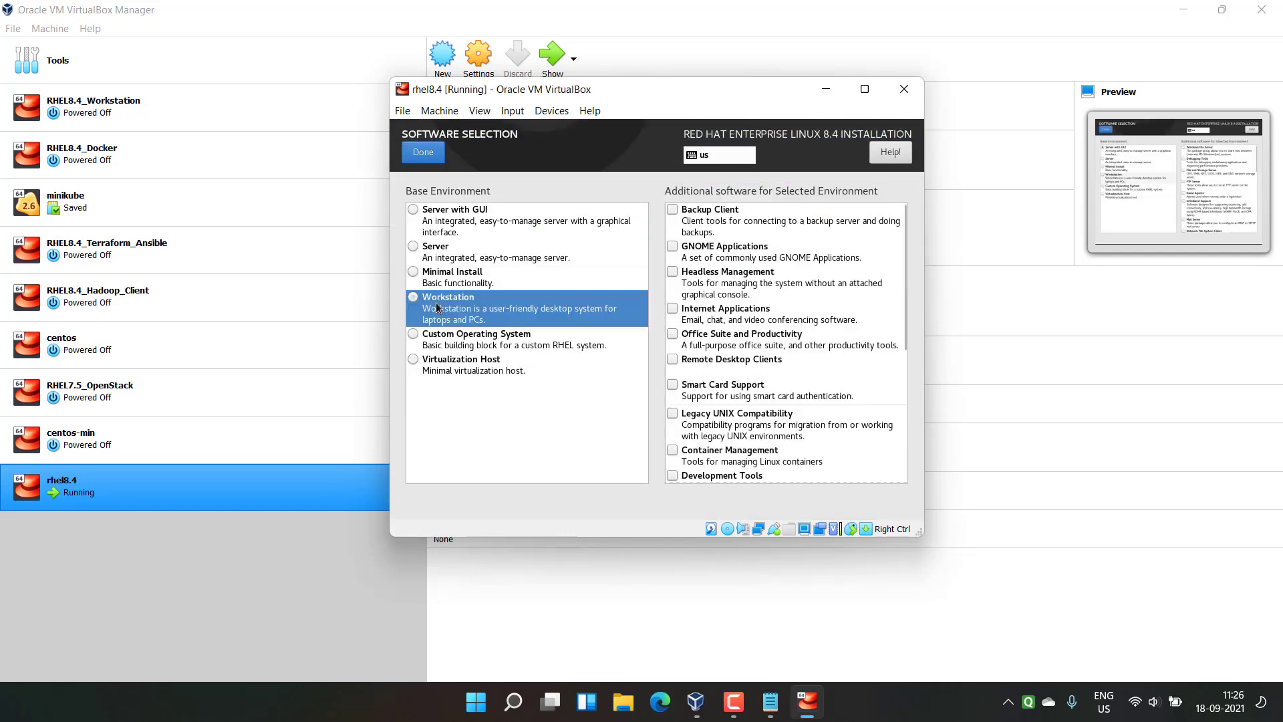
{"action": "left_click", "coordinate": [423, 152]}
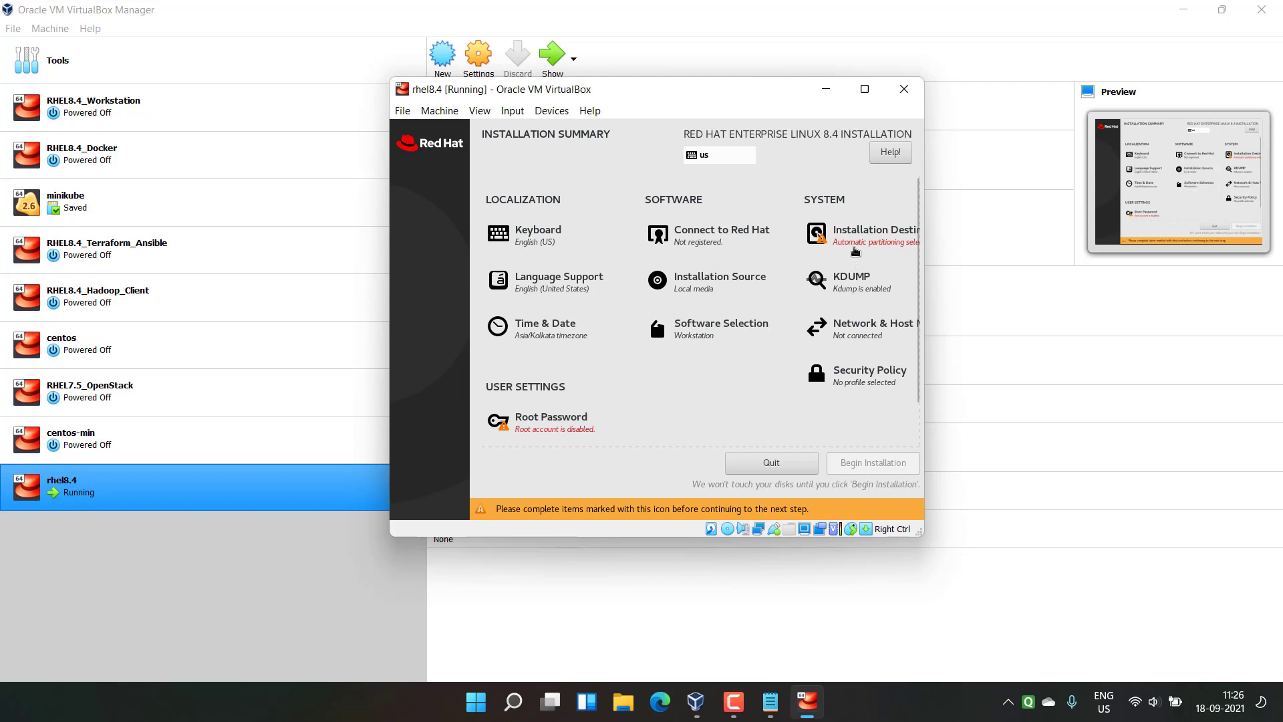
Step: Select the 50 GiB disk as installation destination with automatic partitioning
{"action": "left_click", "coordinate": [854, 234]}
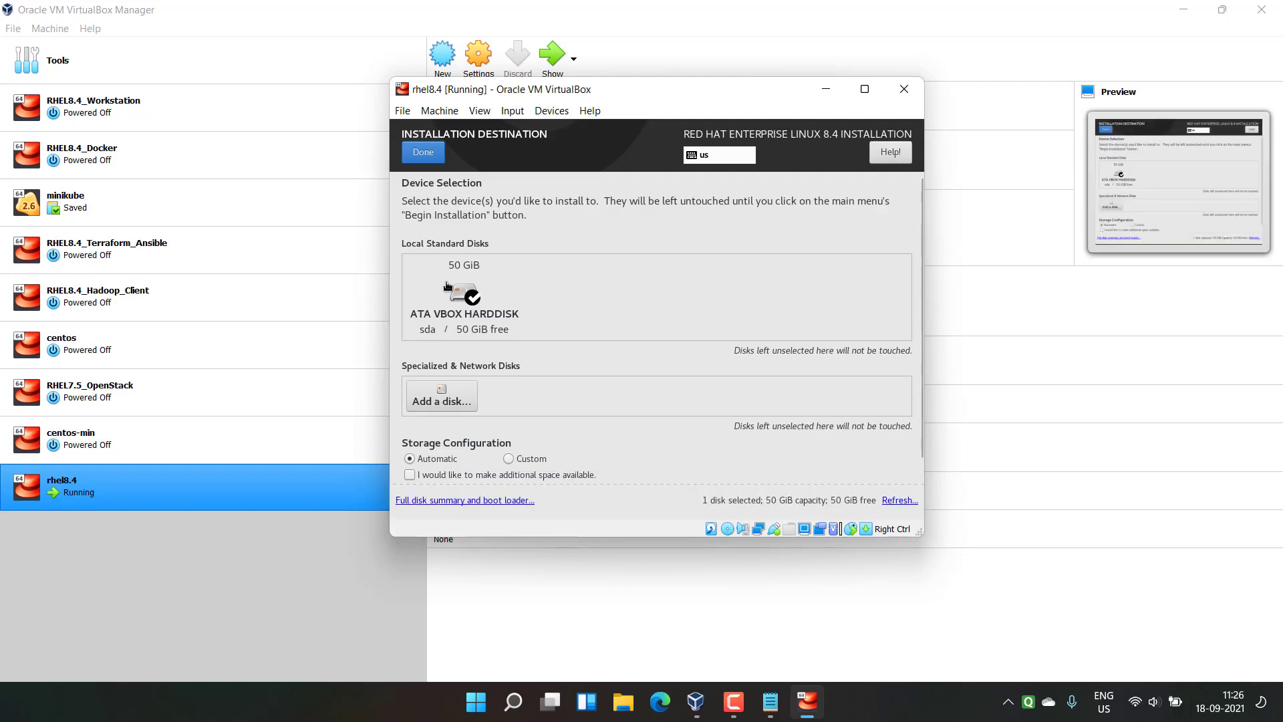
{"action": "left_click", "coordinate": [464, 294]}
{"action": "left_click", "coordinate": [423, 151]}
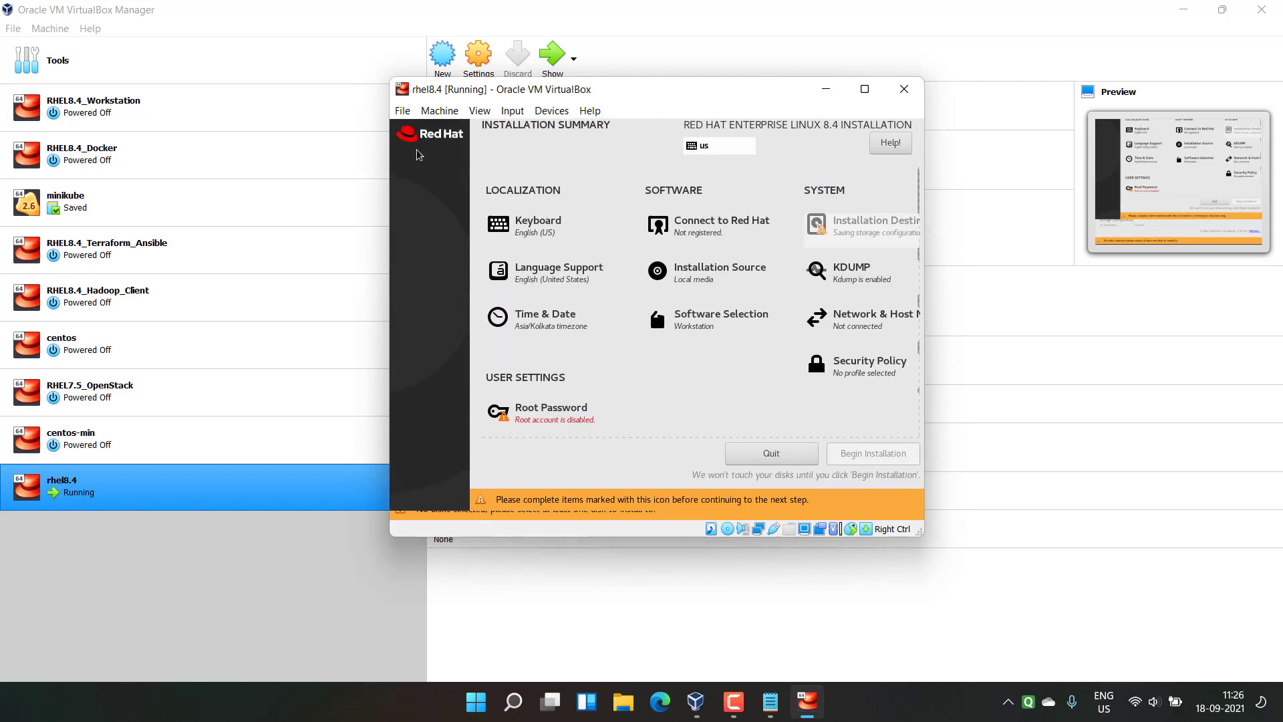
{"action": "left_click", "coordinate": [855, 240]}
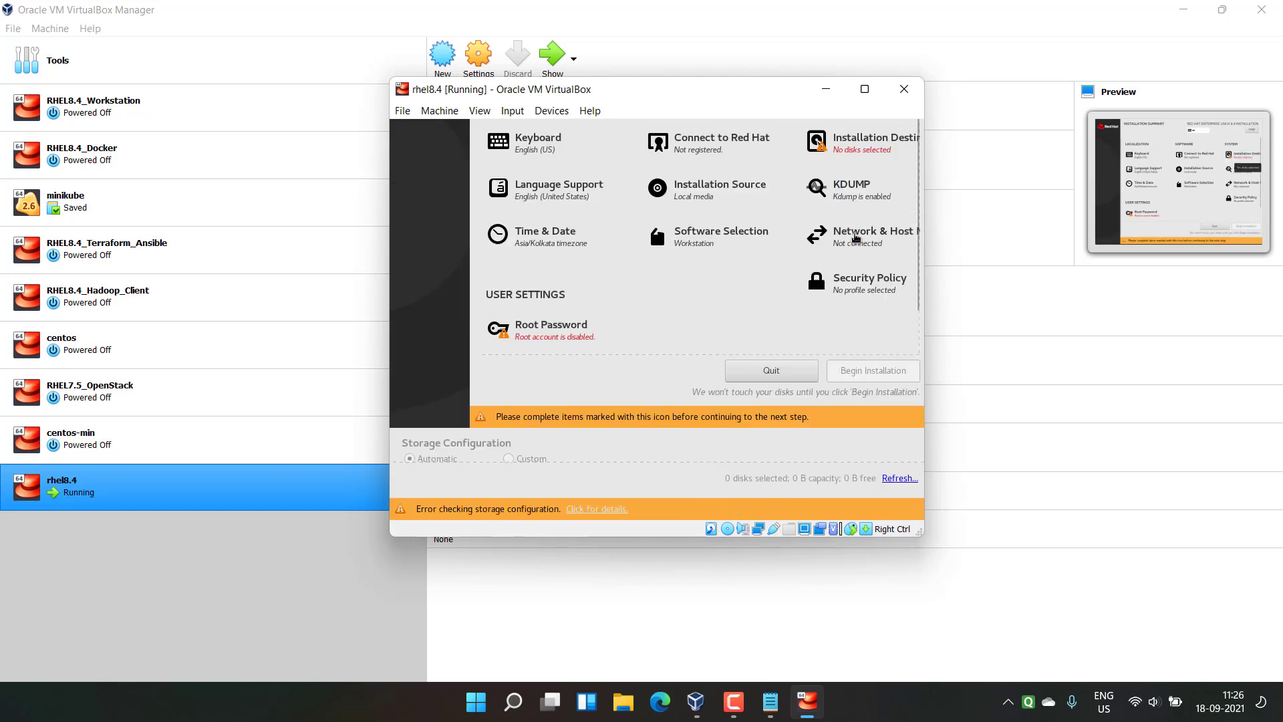
{"action": "left_click", "coordinate": [449, 293]}
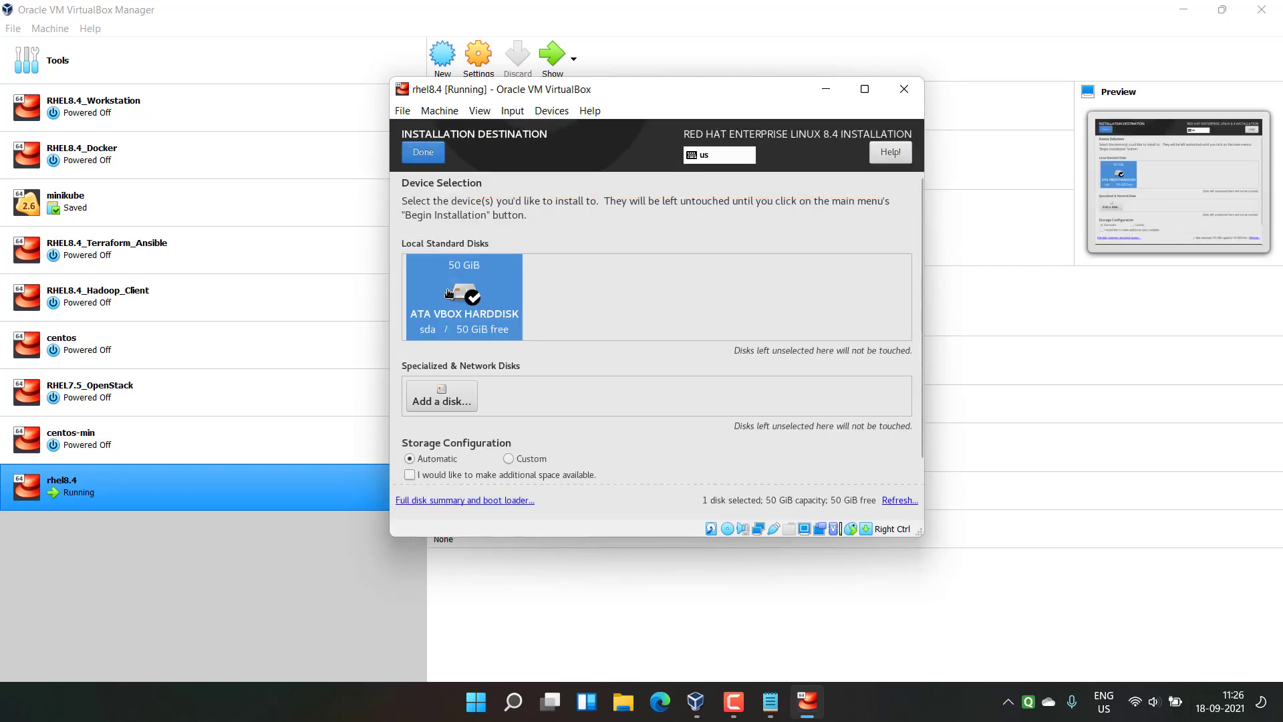
{"action": "left_click", "coordinate": [423, 151]}
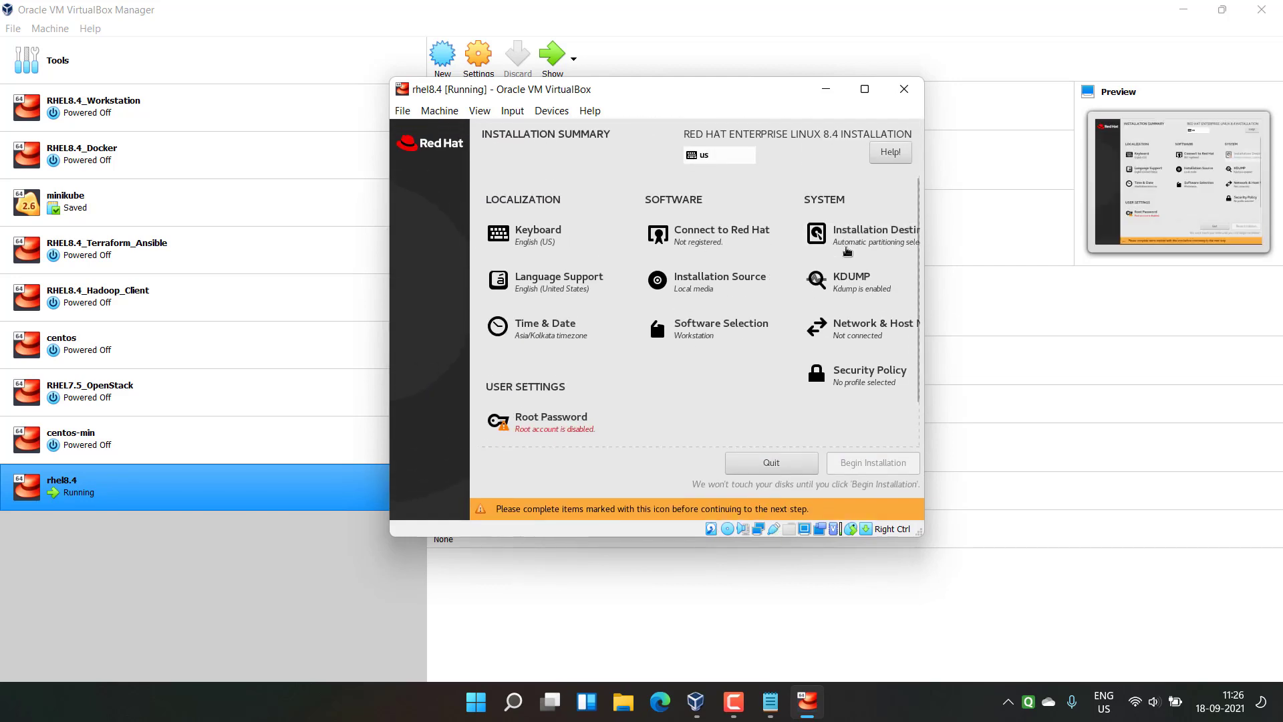
Step: Disable kdump and switch the Ethernet connection on
{"action": "left_click", "coordinate": [859, 286]}
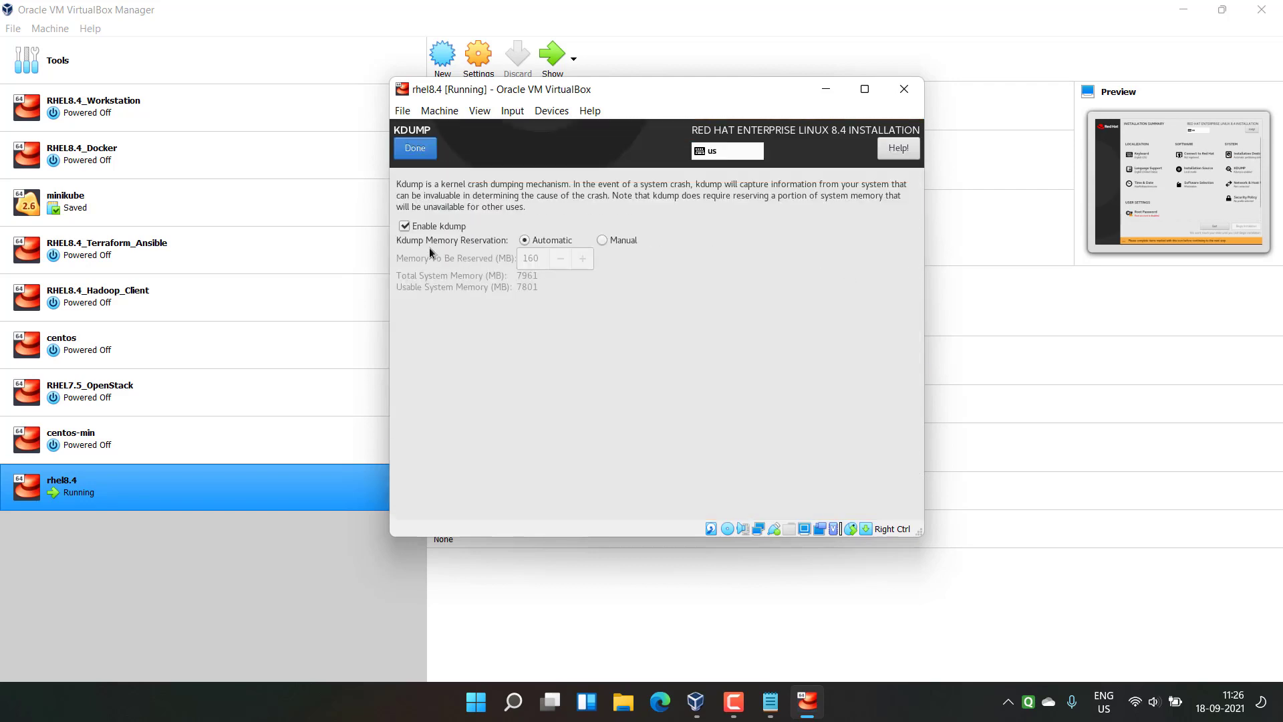
{"action": "left_click", "coordinate": [431, 227]}
{"action": "left_click", "coordinate": [417, 154]}
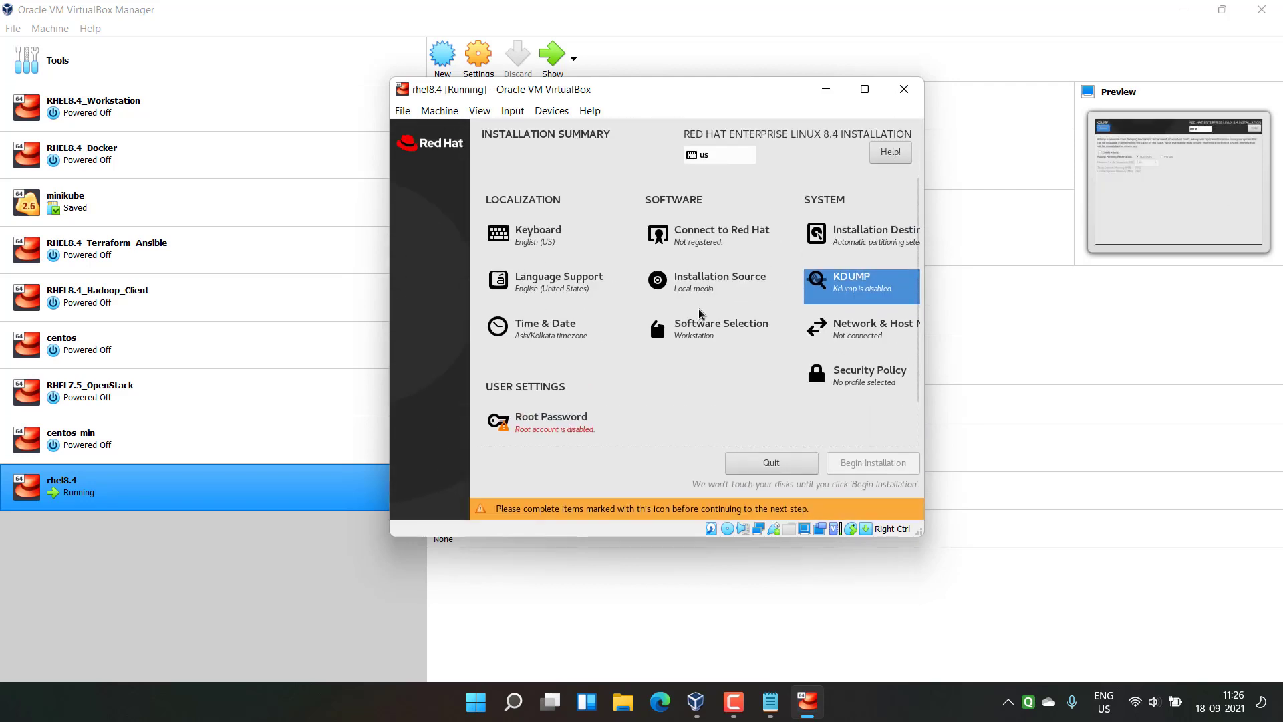
{"action": "left_click", "coordinate": [869, 336]}
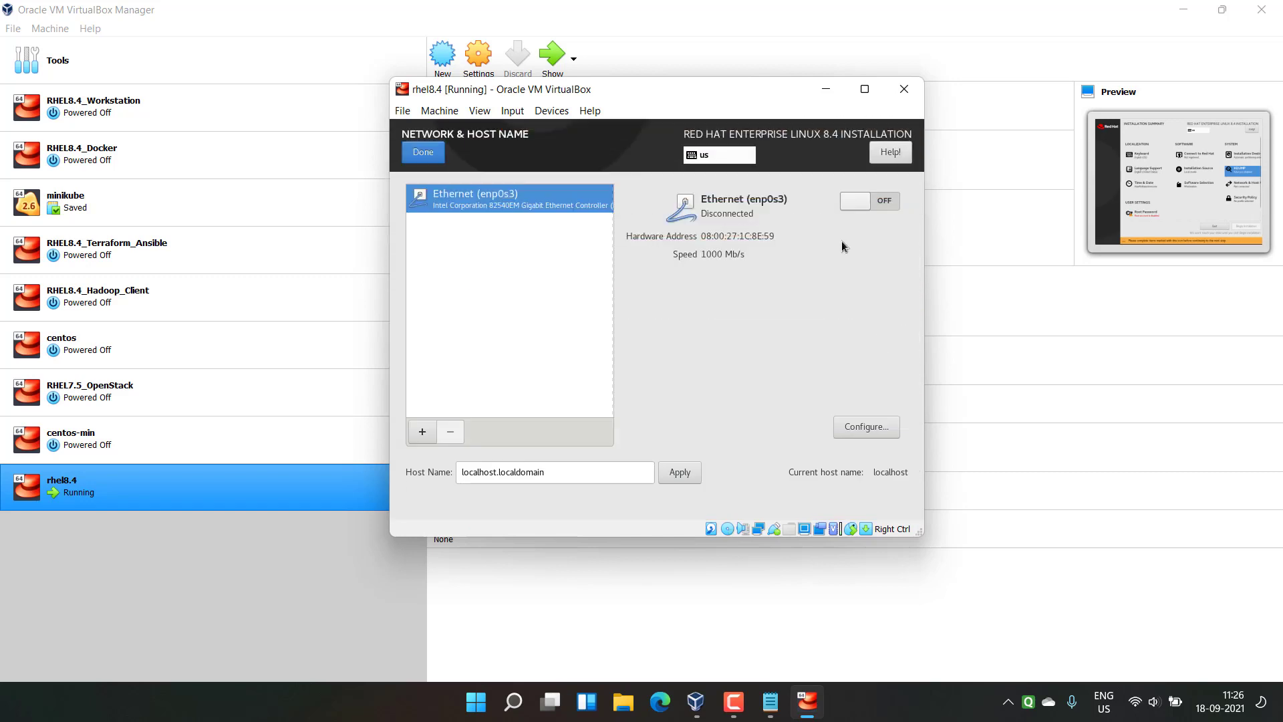
{"action": "left_click", "coordinate": [866, 200]}
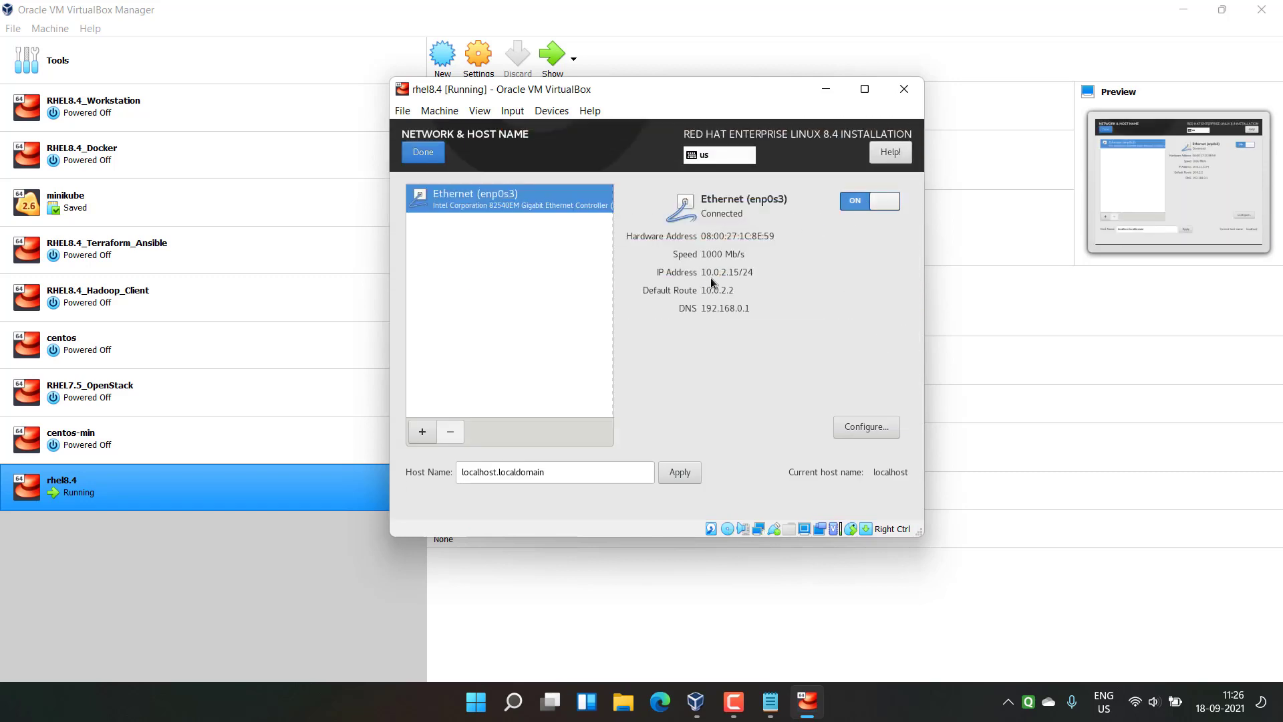
{"action": "left_click", "coordinate": [415, 150]}
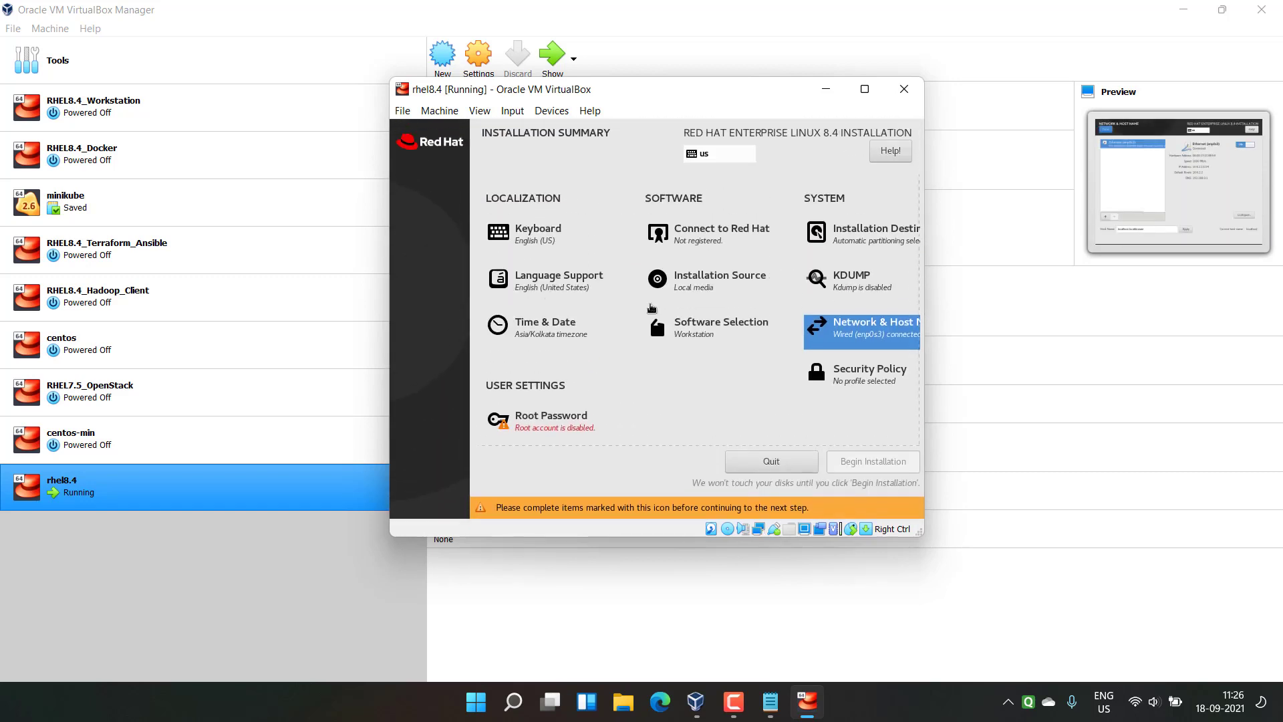
{"action": "left_click", "coordinate": [547, 374]}
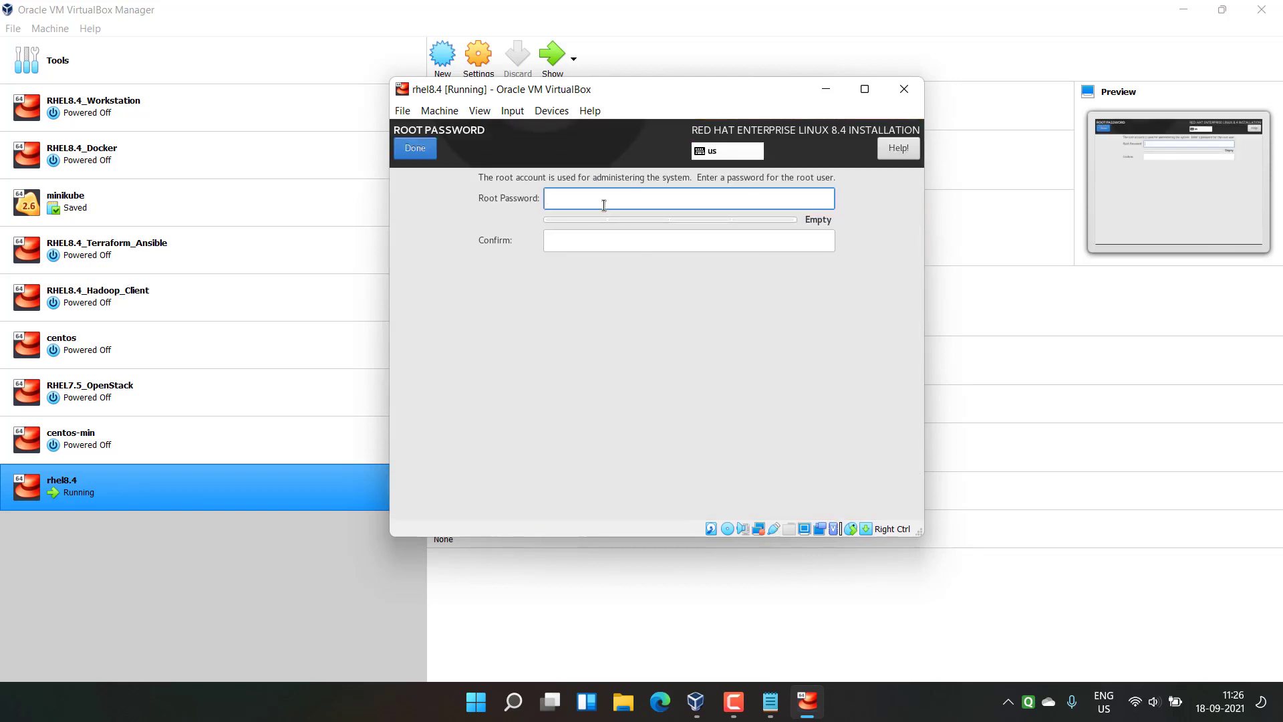
Step: Set and confirm the root password, accepting the weak-password warning
{"action": "type", "text": "••••"}
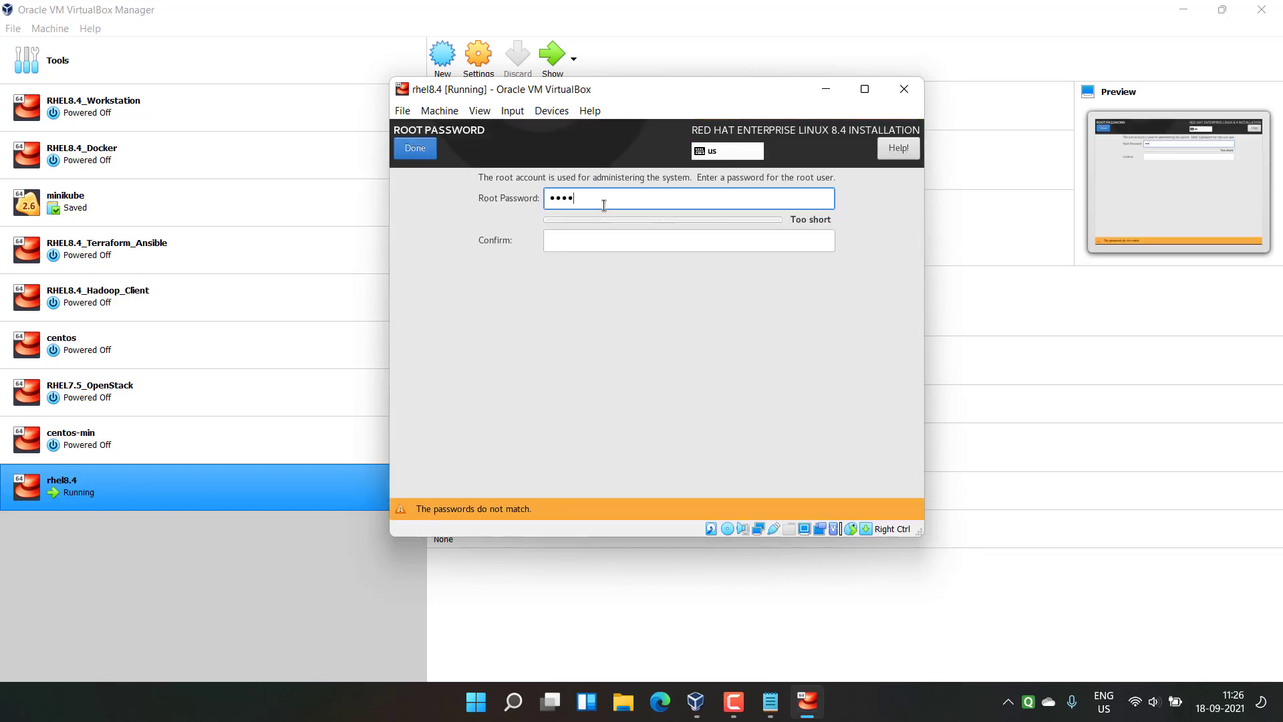
{"action": "type", "text": "••"}
{"action": "key", "text": "Tab"}
{"action": "type", "text": "••••••"}
{"action": "left_click", "coordinate": [408, 149]}
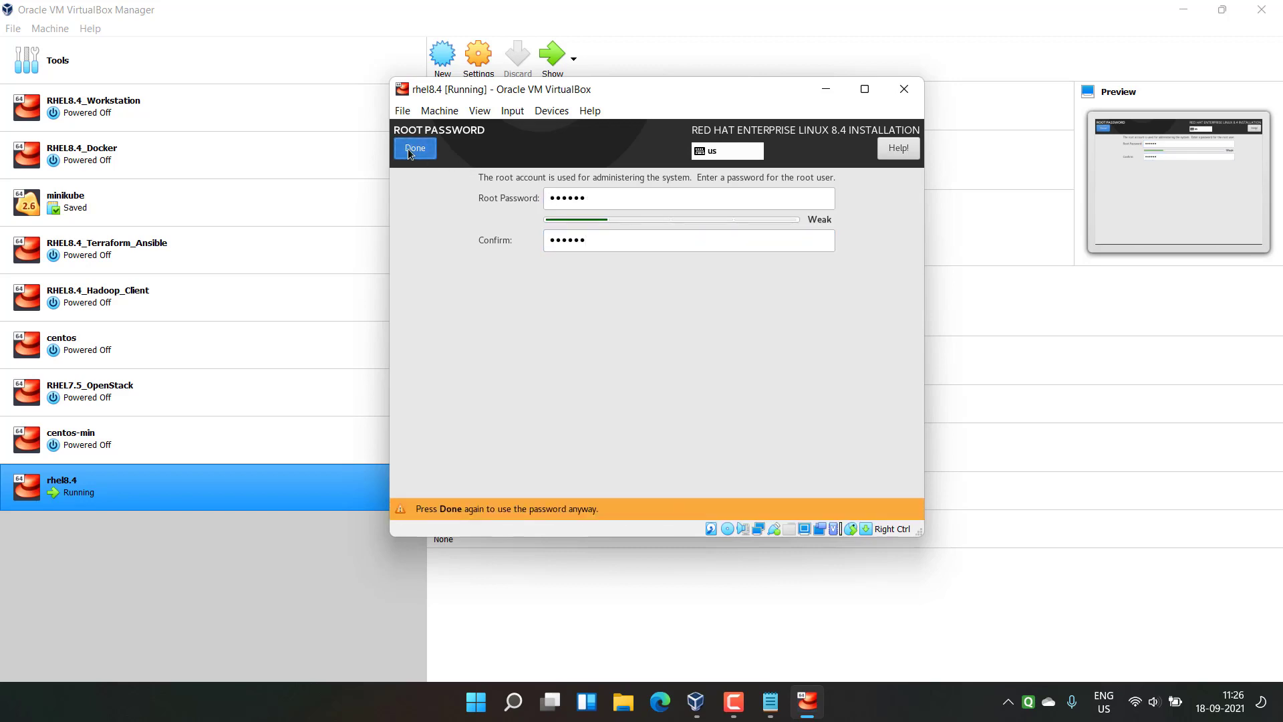
{"action": "left_click", "coordinate": [407, 148]}
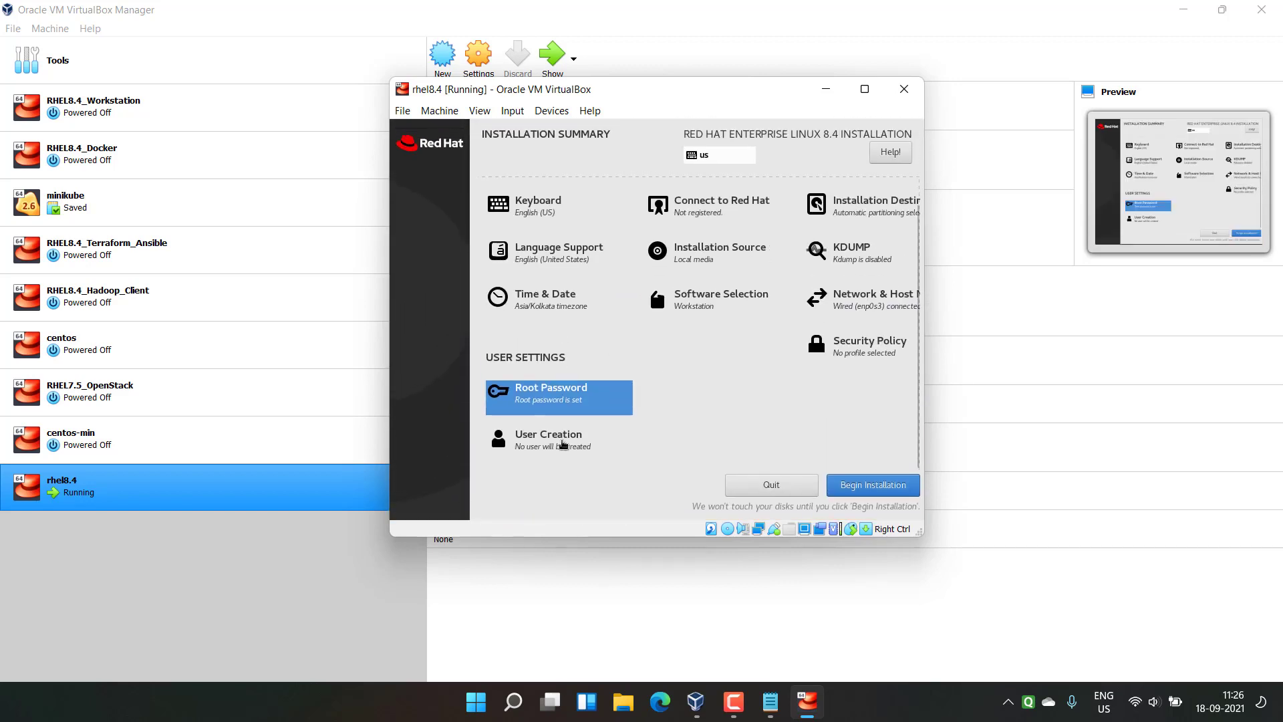
Step: Create a user account with the user's full name and a password, accepting the weak-password warning
{"action": "left_click", "coordinate": [564, 443]}
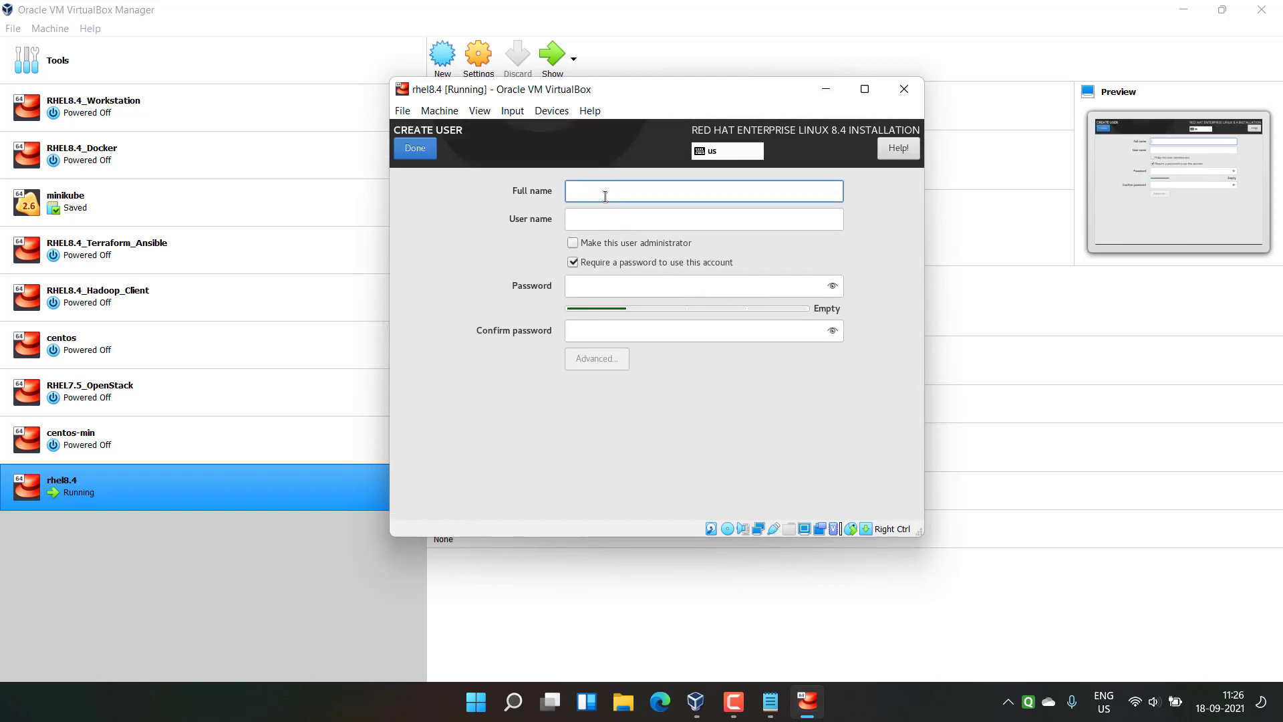
{"action": "type", "text": "Raktim Midya"}
{"action": "left_click", "coordinate": [626, 280]}
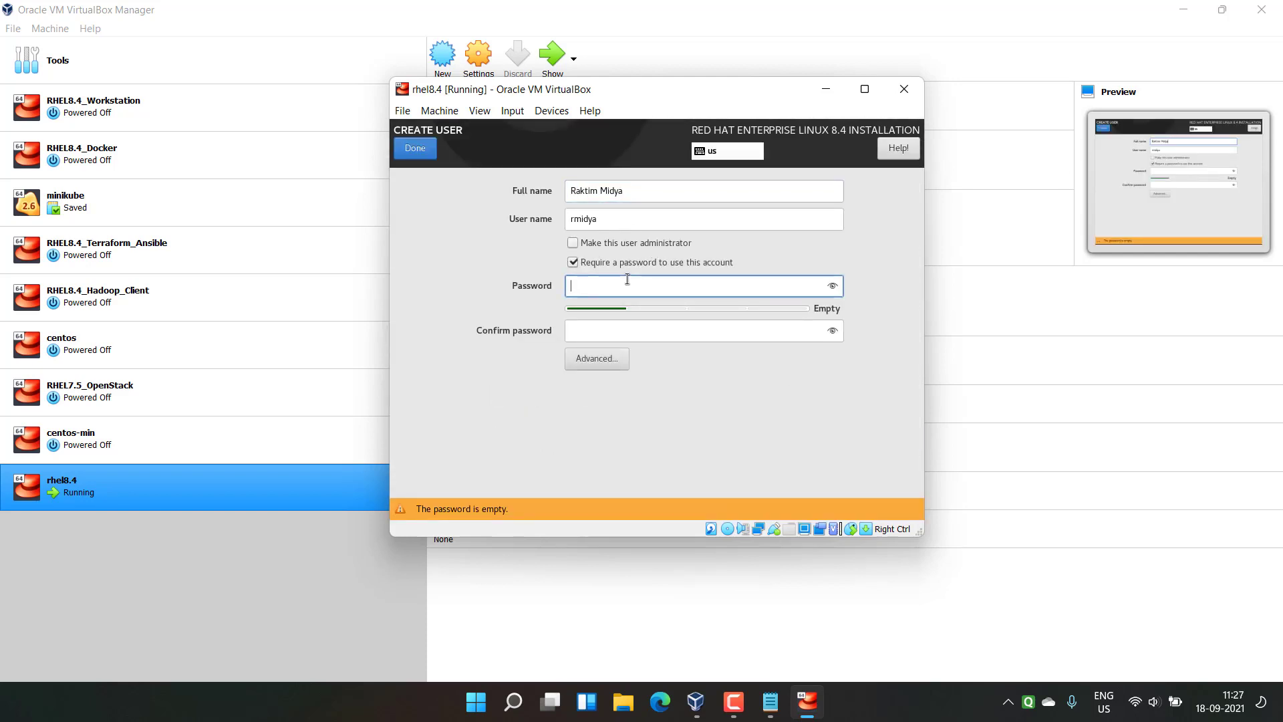
{"action": "type", "text": "12345"}
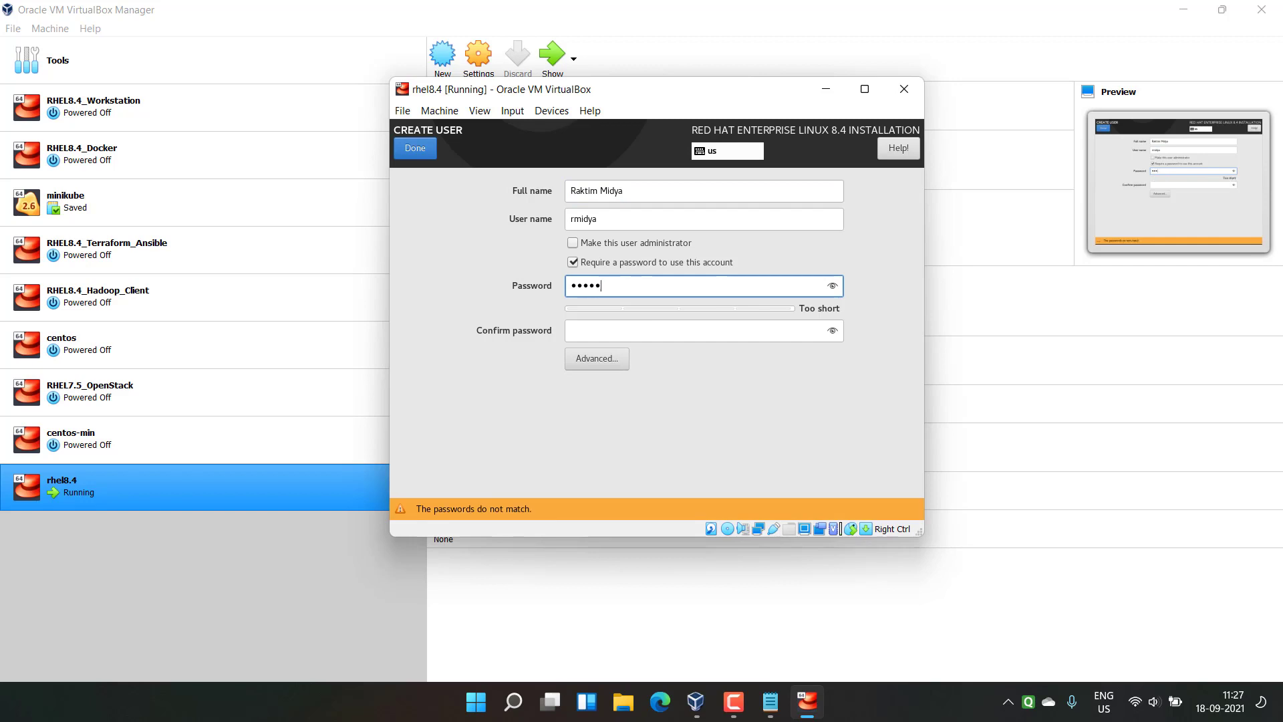
{"action": "type", "text": "6"}
{"action": "key", "text": "Tab"}
{"action": "type", "text": "123456"}
{"action": "left_click", "coordinate": [420, 150]}
{"action": "left_click", "coordinate": [420, 150]}
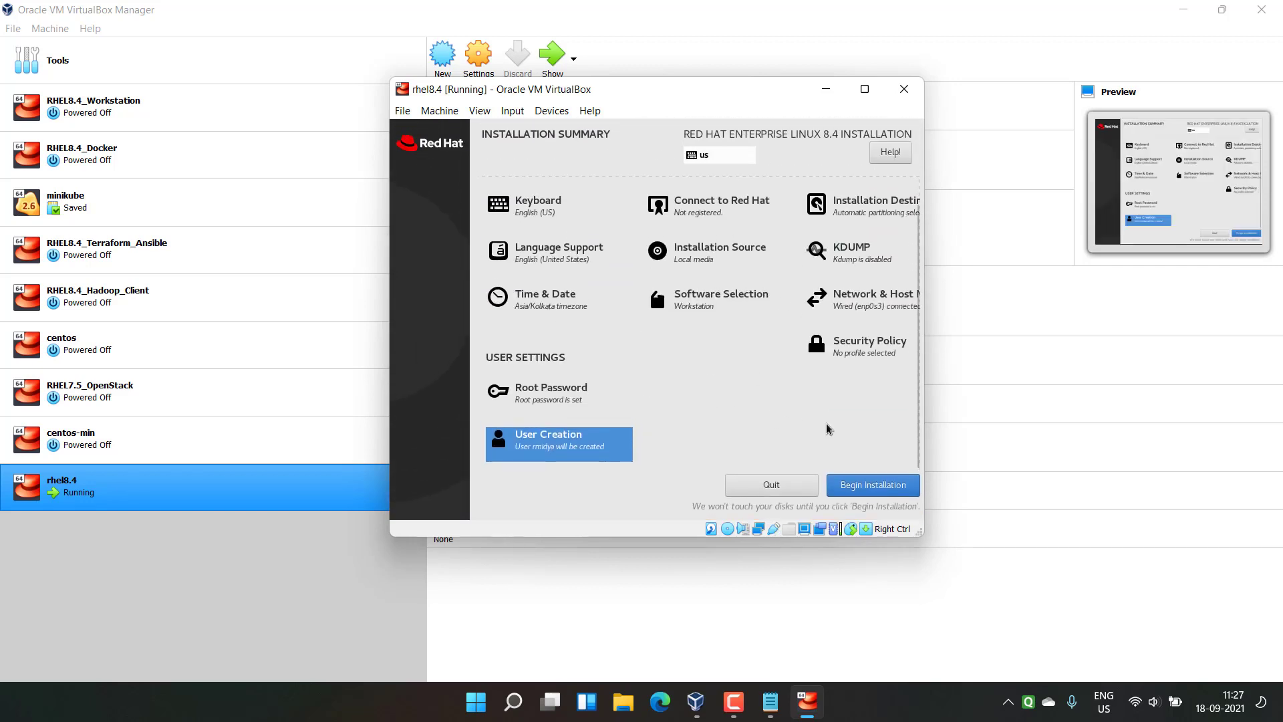
Step: Begin the RHEL 8.4 installation and reboot the system once it completes
{"action": "left_click", "coordinate": [862, 493]}
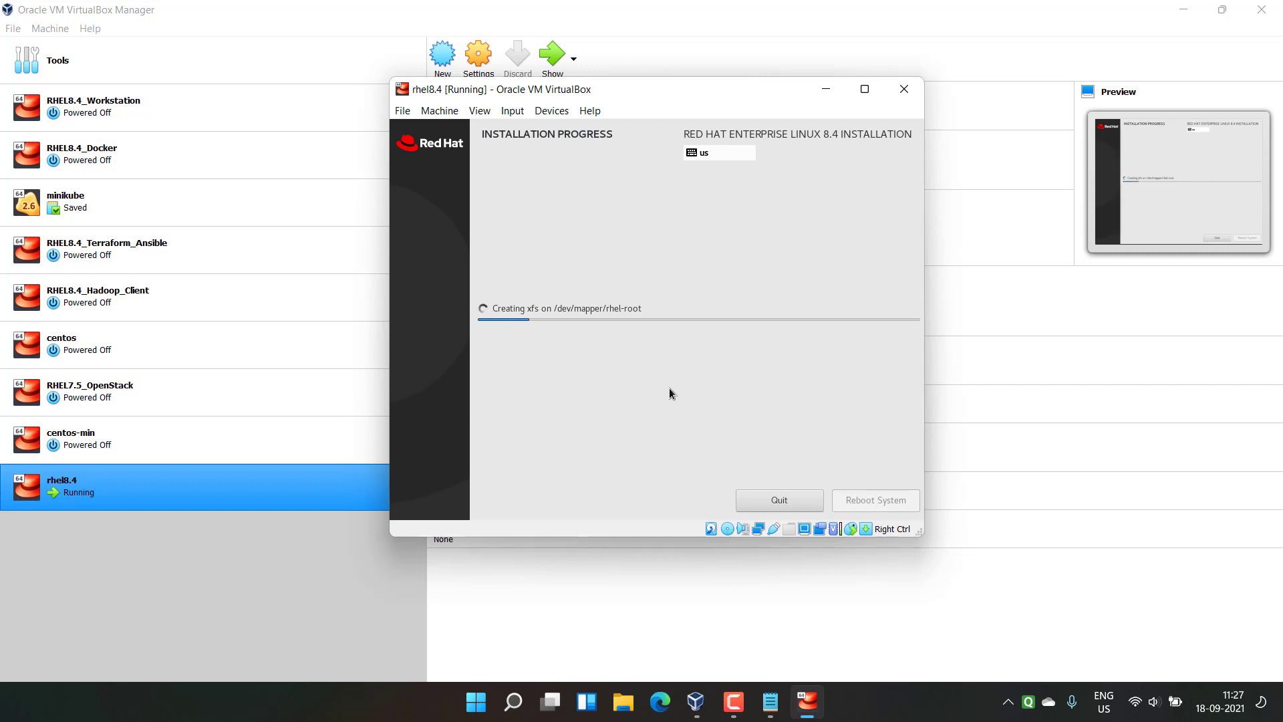
{"action": "left_click", "coordinate": [773, 696]}
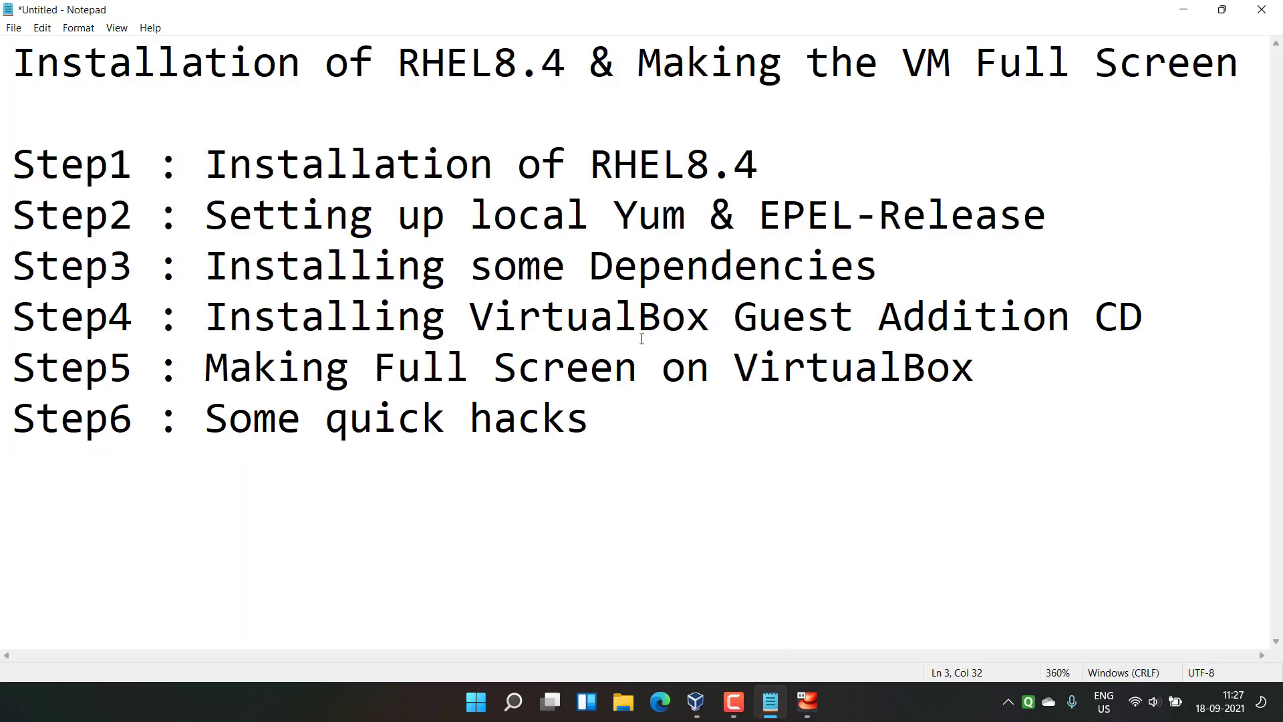
{"action": "left_click_drag", "start_coordinate": [12, 216], "coordinate": [590, 418]}
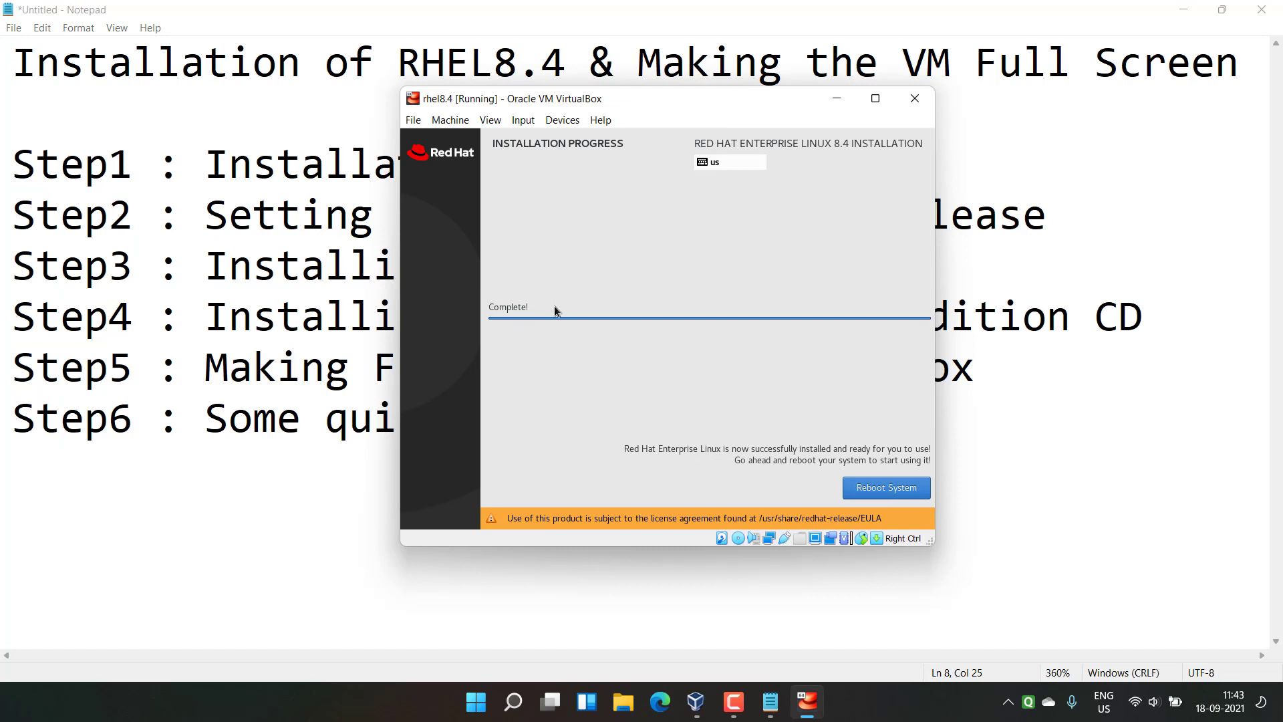
{"action": "left_click", "coordinate": [886, 488]}
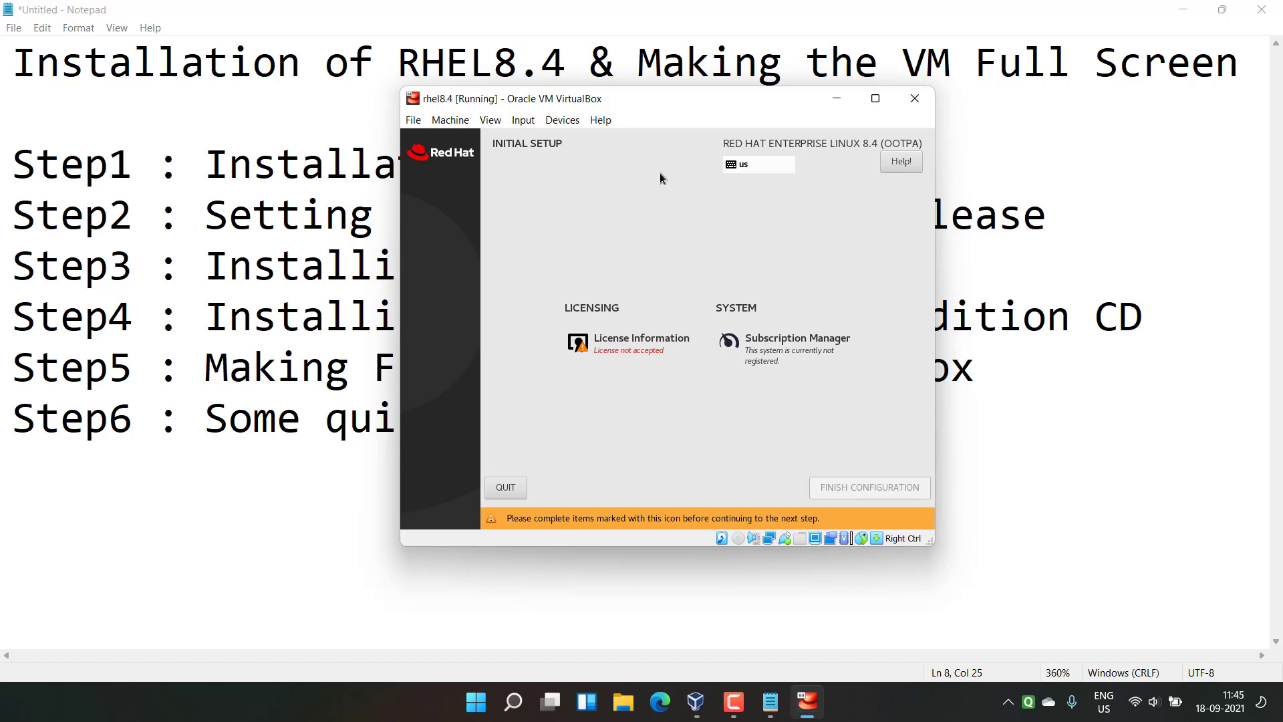
Step: Accept the license agreement and finish the initial configuration
{"action": "left_click", "coordinate": [624, 345]}
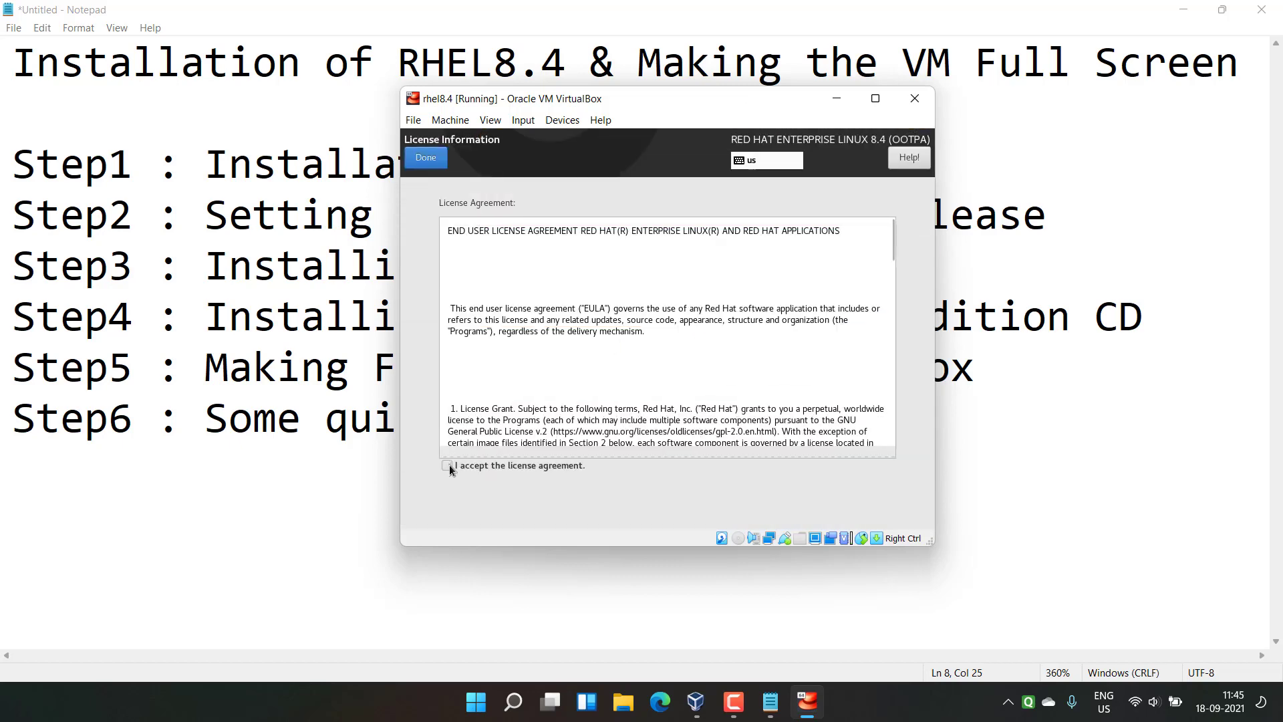
{"action": "left_click", "coordinate": [448, 465]}
{"action": "left_click", "coordinate": [428, 158]}
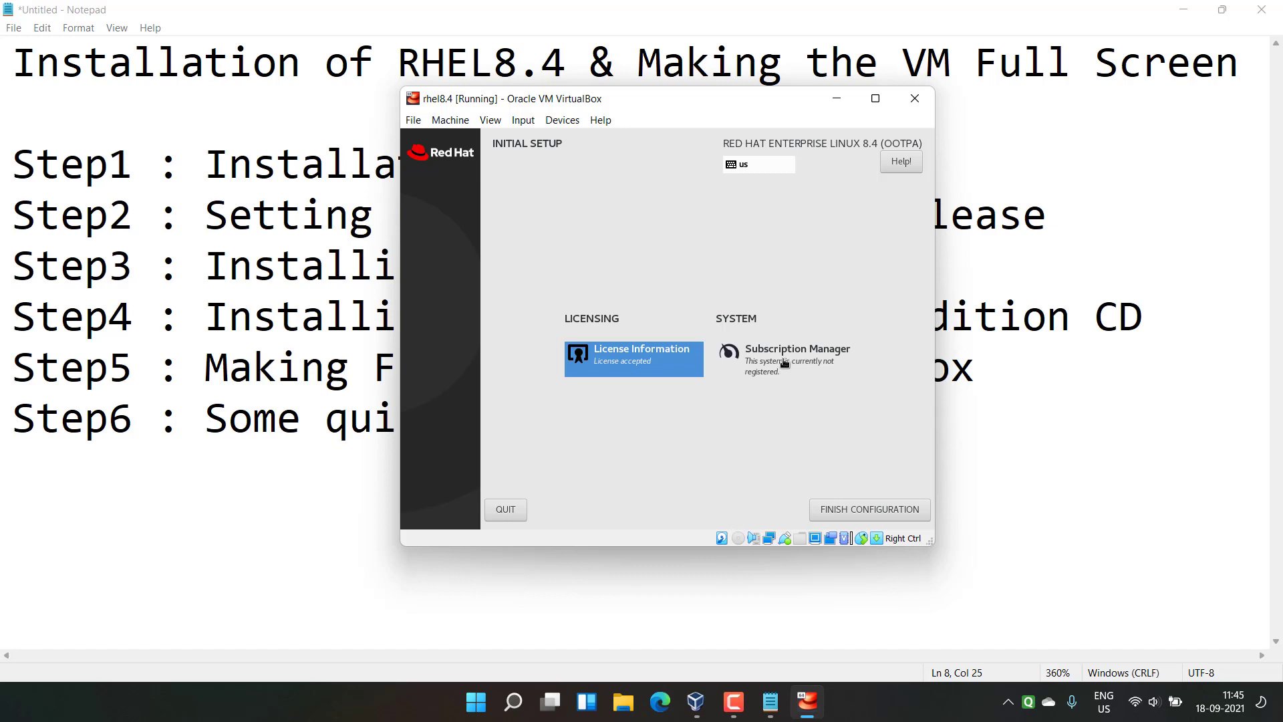
{"action": "left_click", "coordinate": [845, 511]}
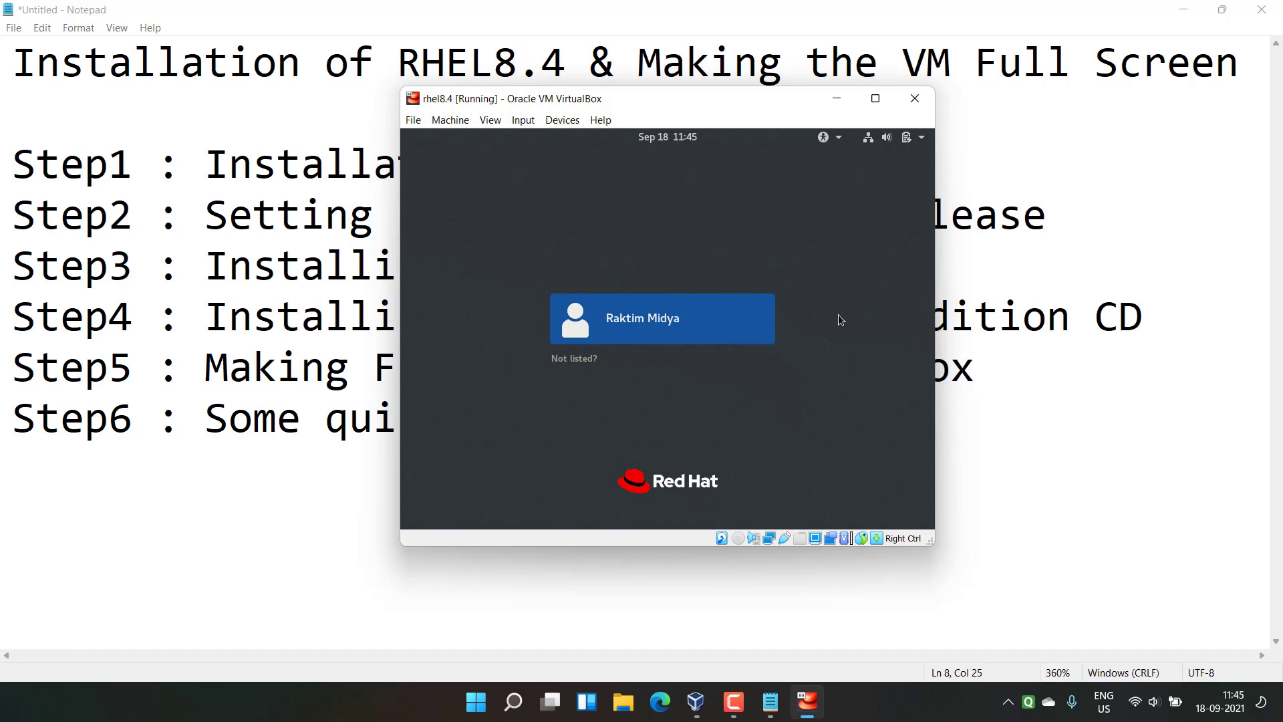
Step: Maximize the VM window and sign in as root via 'Not listed?'
{"action": "left_click", "coordinate": [875, 100]}
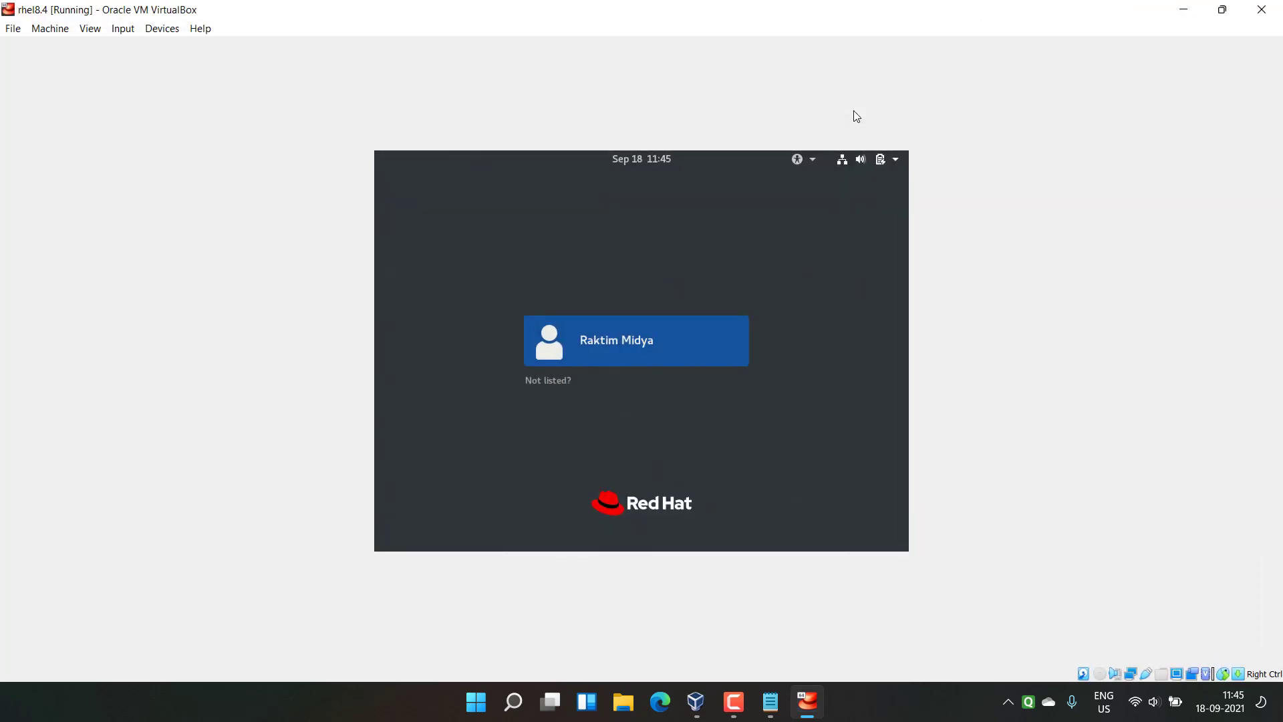
{"action": "left_click", "coordinate": [536, 382]}
{"action": "left_click", "coordinate": [572, 411]}
{"action": "left_click", "coordinate": [542, 379]}
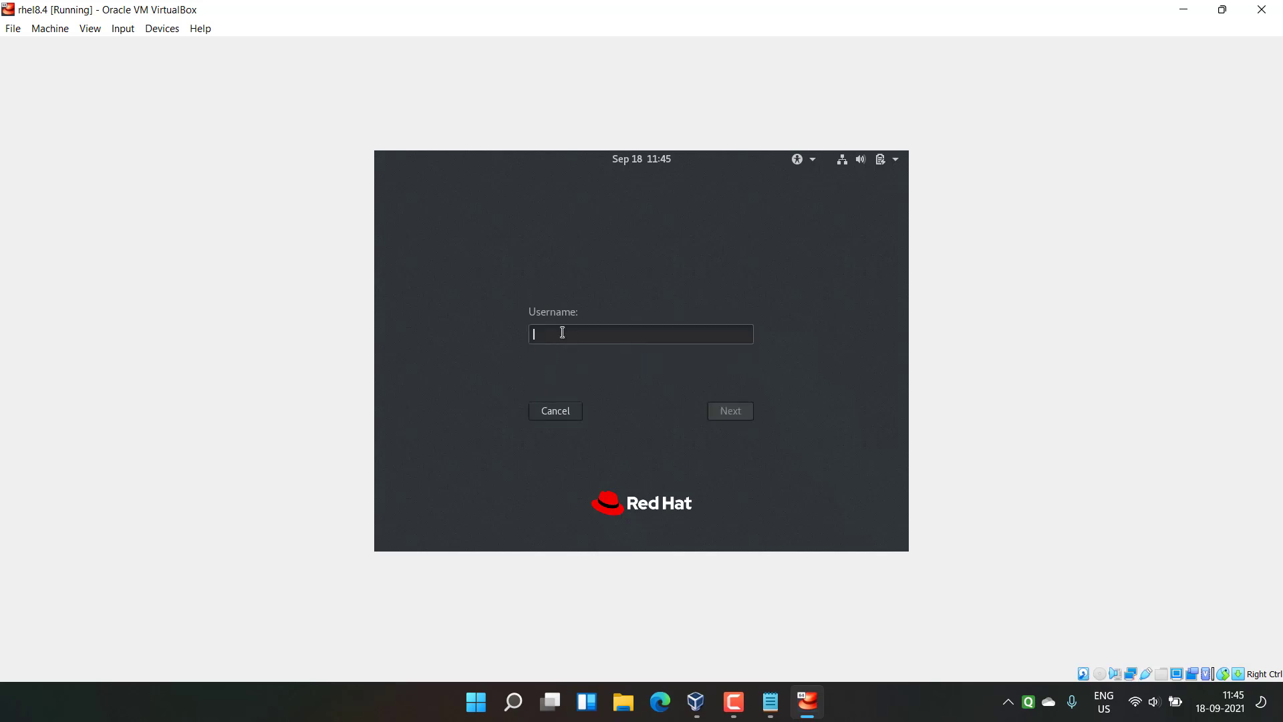
{"action": "type", "text": "root"}
{"action": "key", "text": "Return"}
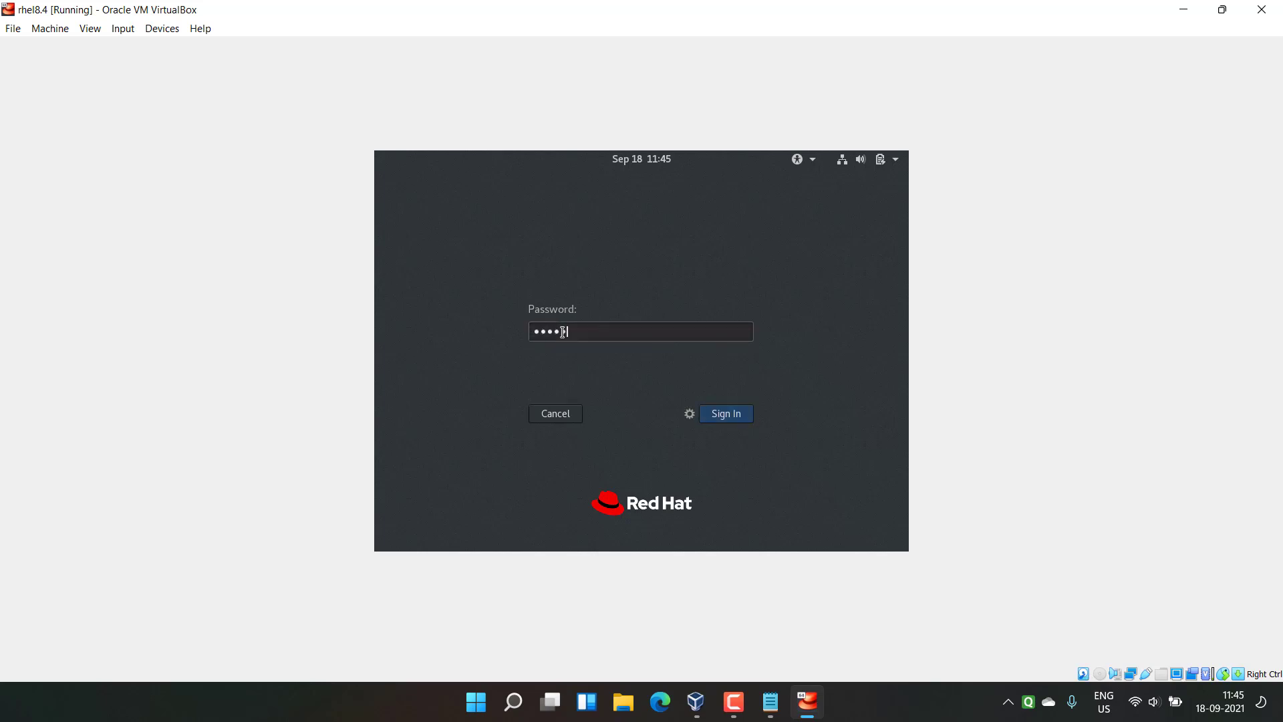
{"action": "key", "text": "Return"}
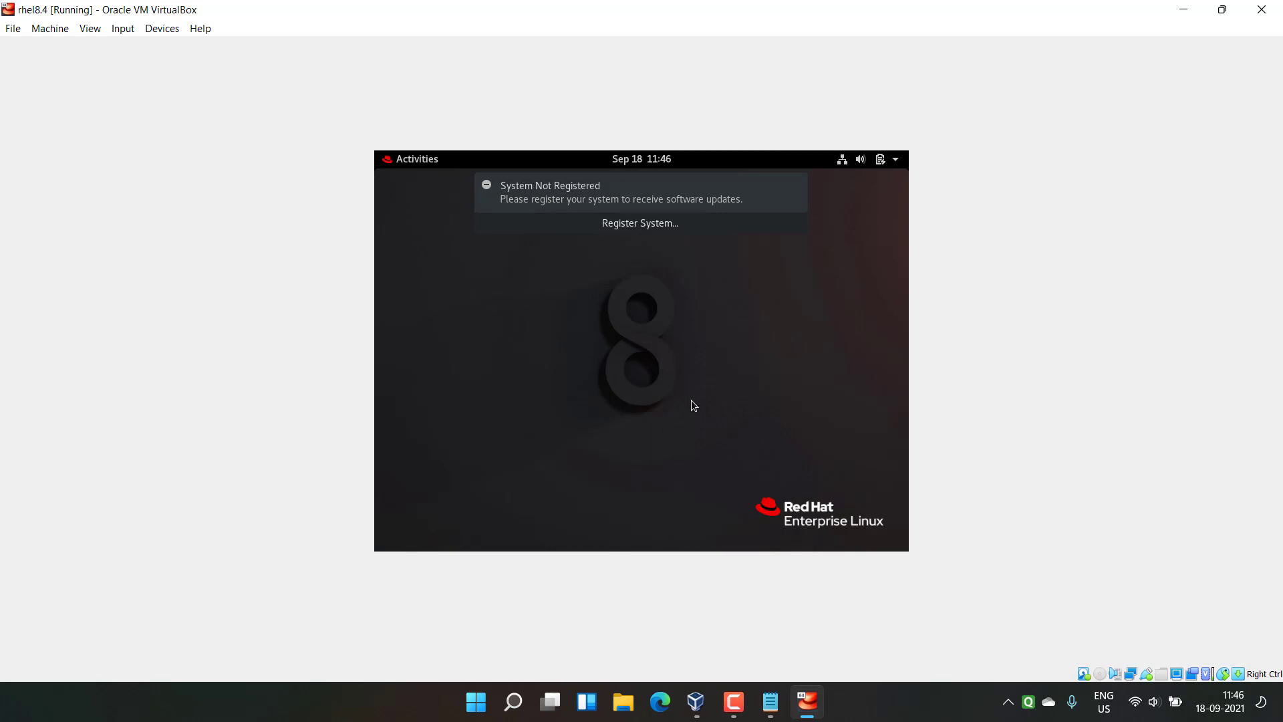
Step: Review the Step2 line in the notes, then return to the running RHEL virtual machine
{"action": "left_click", "coordinate": [770, 701]}
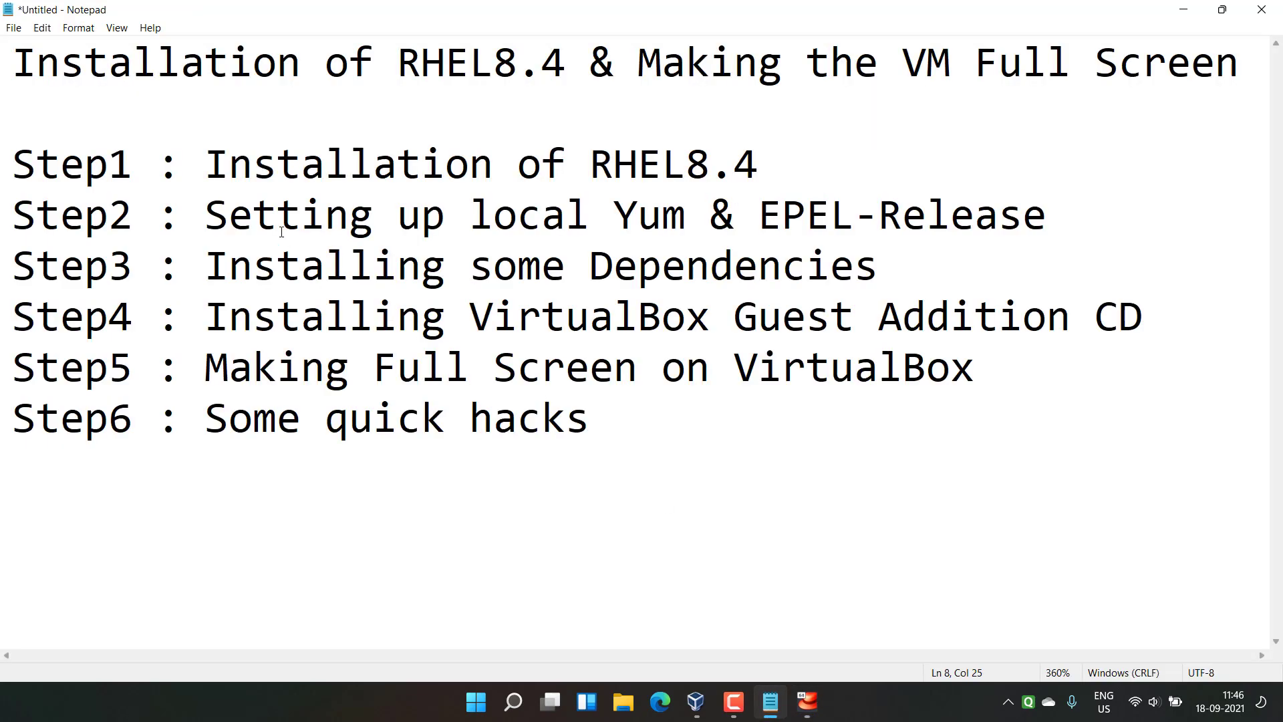
{"action": "left_click_drag", "start_coordinate": [229, 216], "coordinate": [1059, 217]}
{"action": "left_click", "coordinate": [1058, 217]}
{"action": "left_click", "coordinate": [1184, 10]}
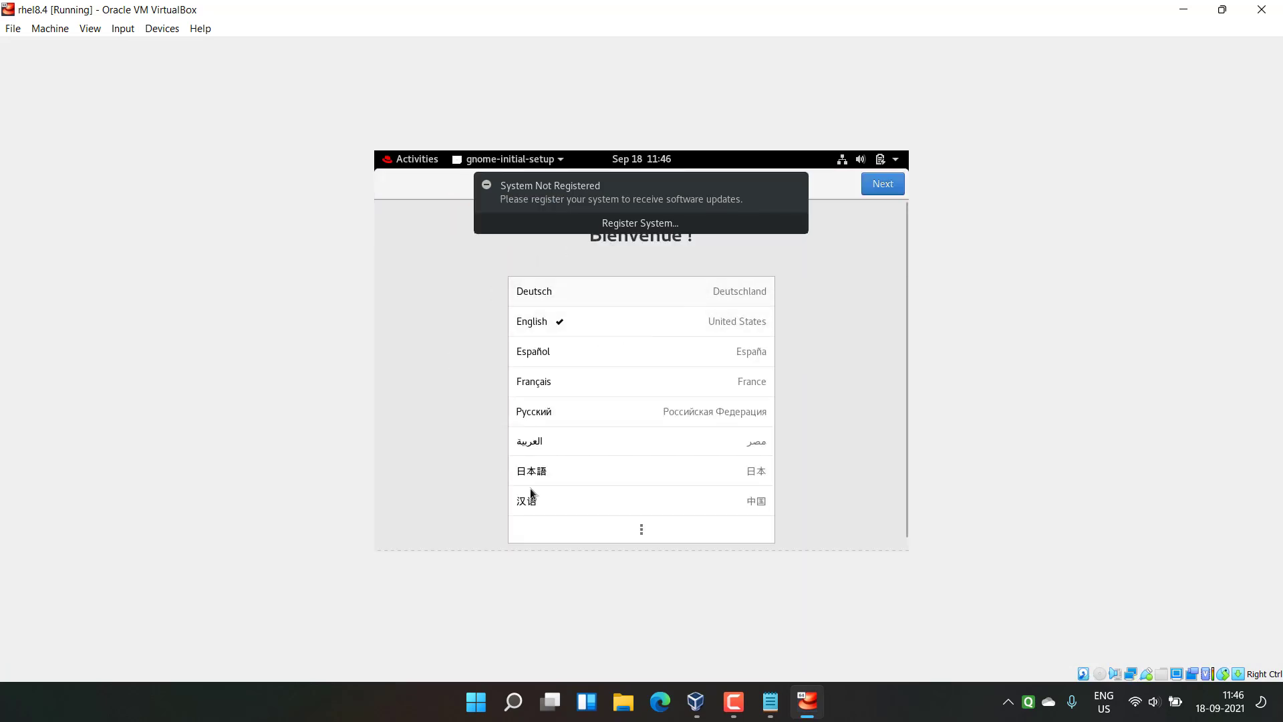
Step: Finish the GNOME first-run setup, skipping the online accounts page
{"action": "left_click", "coordinate": [879, 186]}
{"action": "left_click", "coordinate": [879, 186]}
{"action": "left_click", "coordinate": [880, 185]}
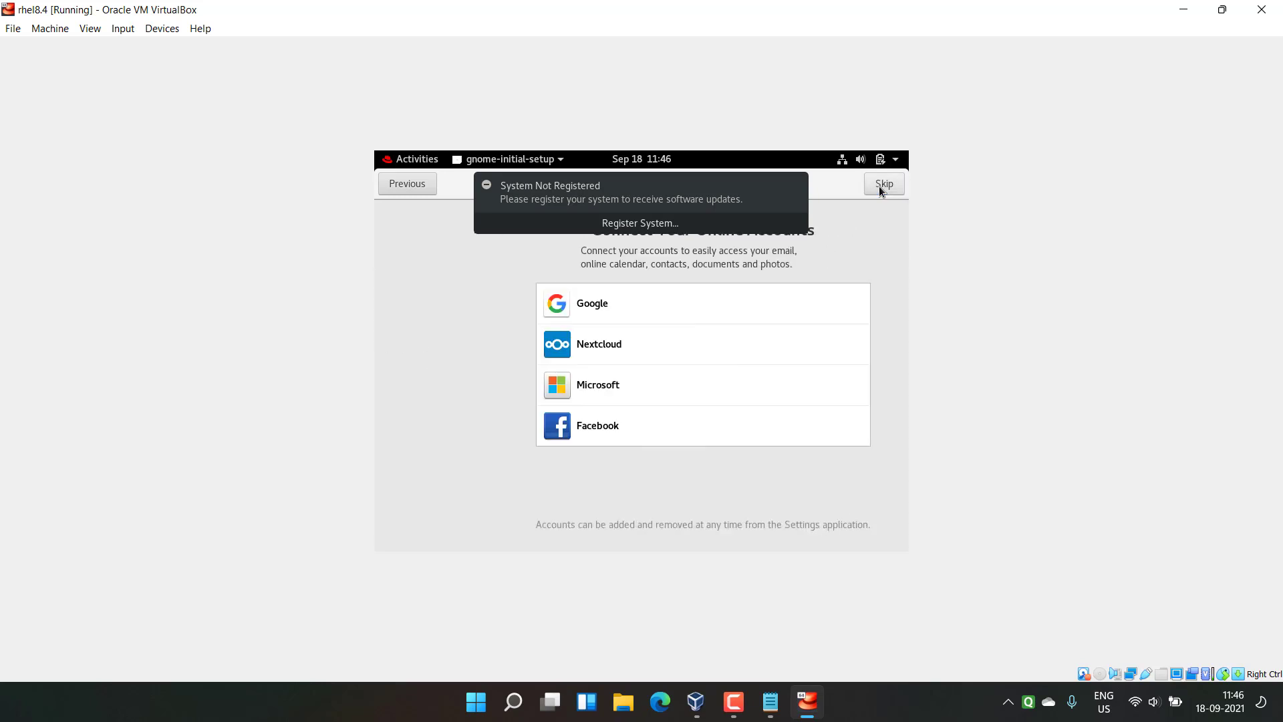
{"action": "left_click", "coordinate": [879, 185]}
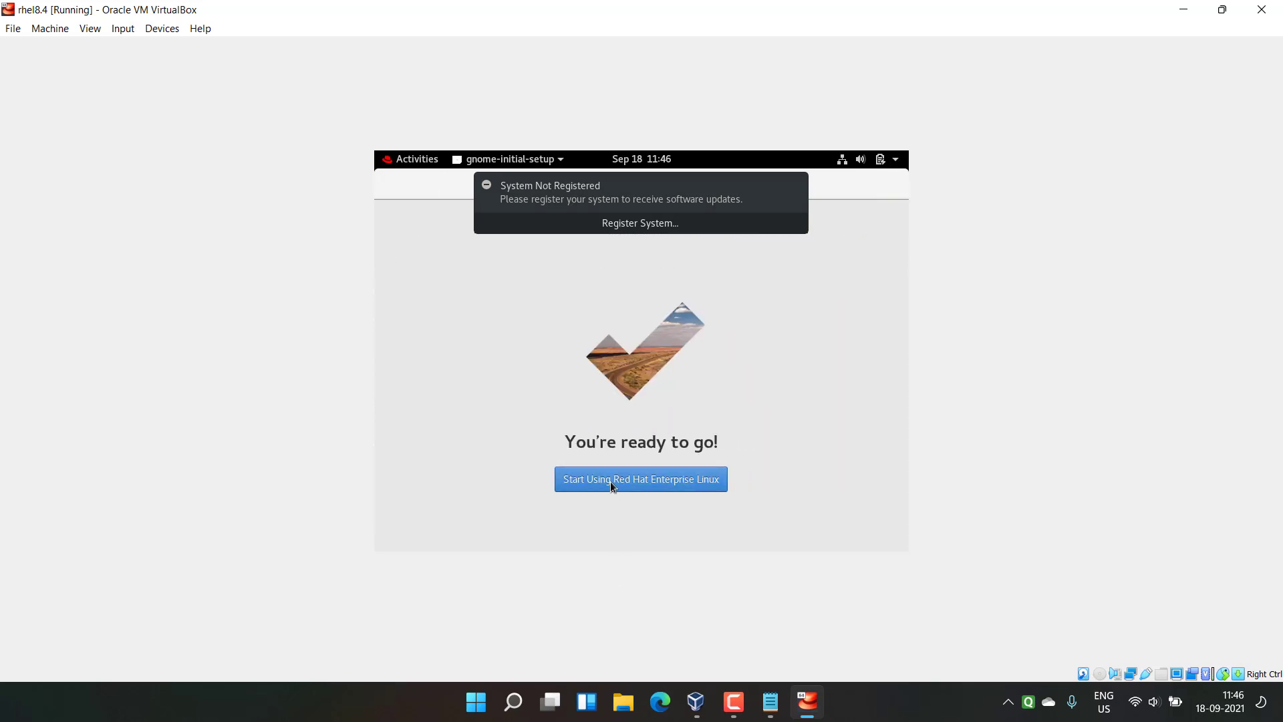
Step: Load rhel-8.4-x86_64-dvd.iso into the VM's optical drive
{"action": "left_click", "coordinate": [155, 32]}
{"action": "mouse_move", "coordinate": [304, 46]}
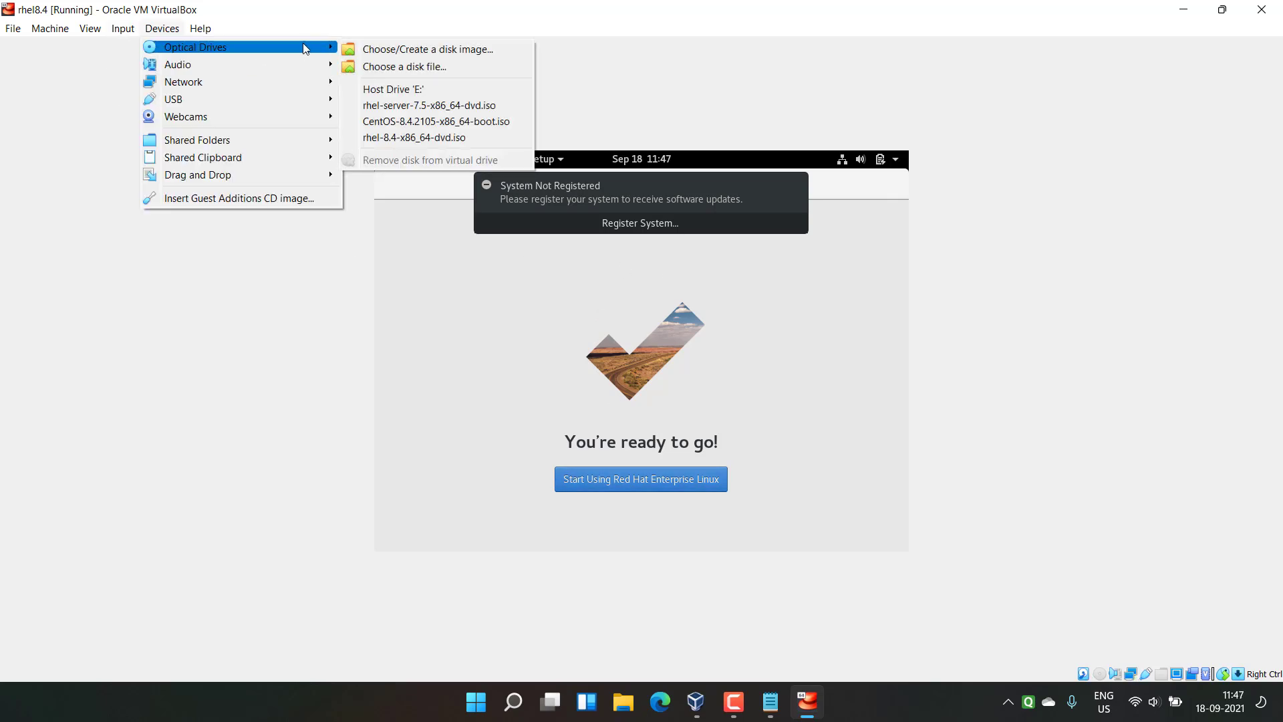
{"action": "left_click", "coordinate": [393, 137]}
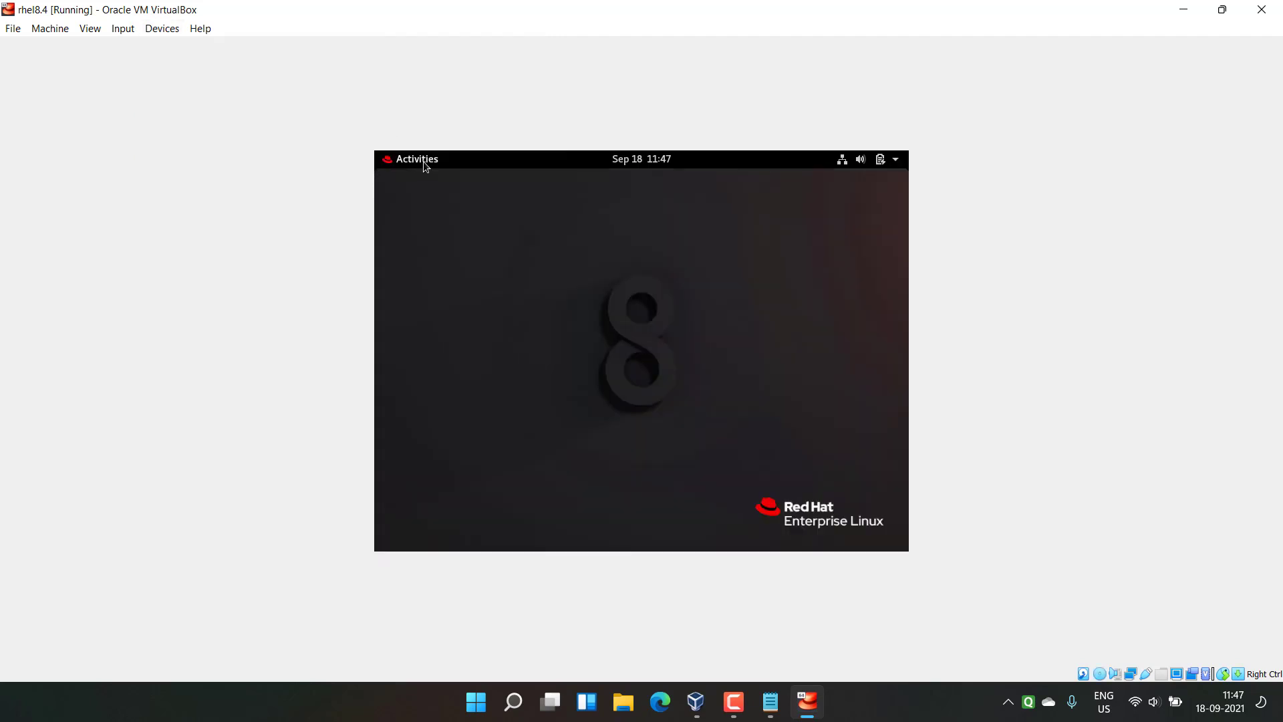
Step: Browse to the AppStream folder on the RHEL 8.4 disc in Files, then launch Terminal
{"action": "left_click", "coordinate": [423, 162]}
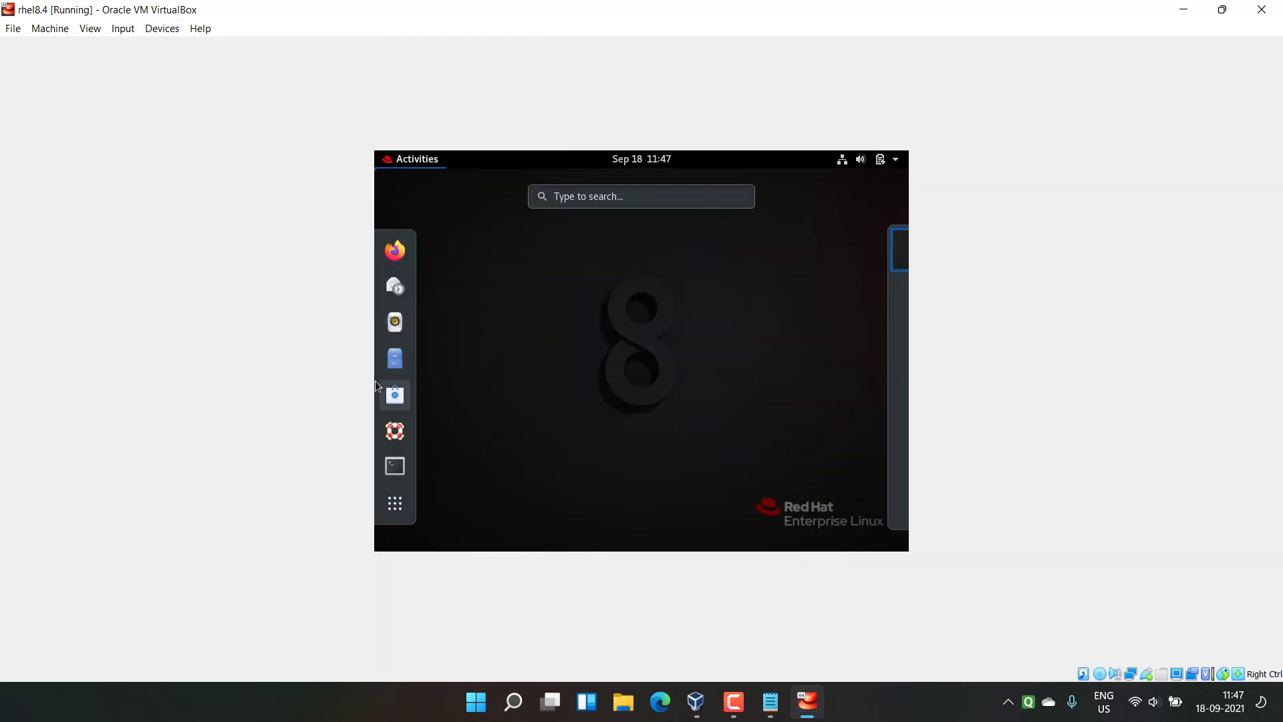
{"action": "left_click", "coordinate": [394, 361]}
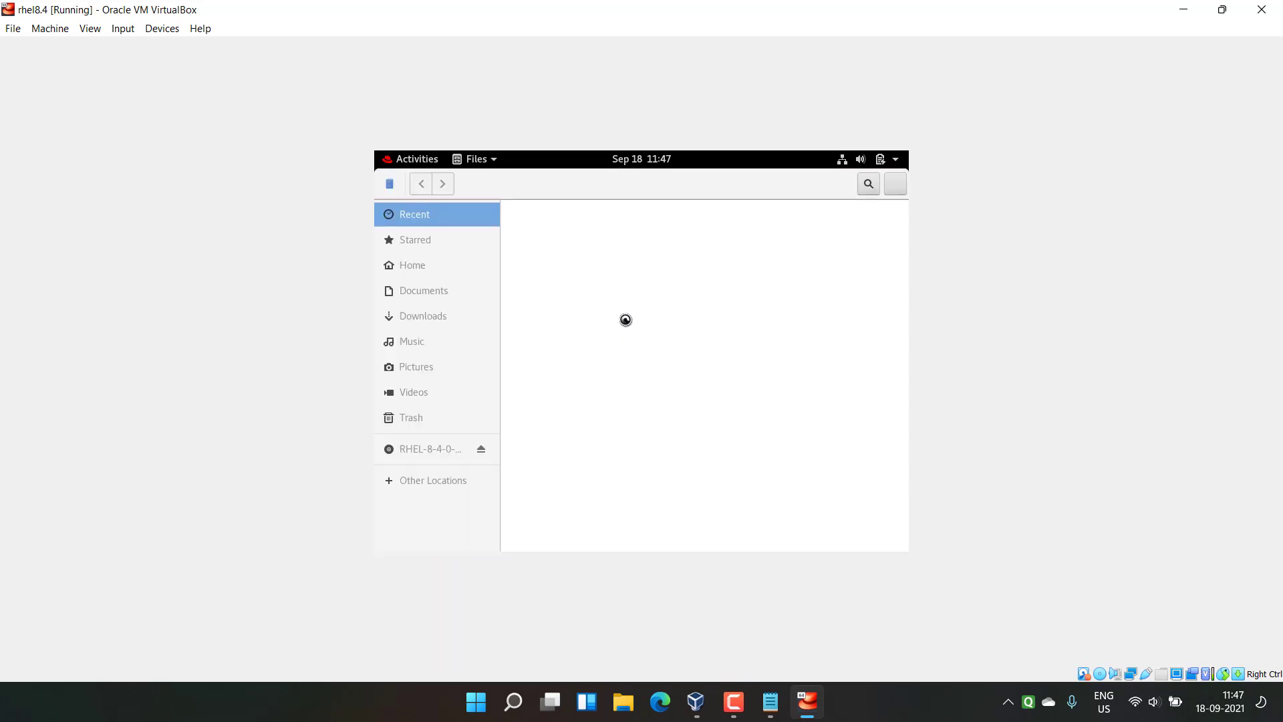
{"action": "left_click", "coordinate": [420, 449]}
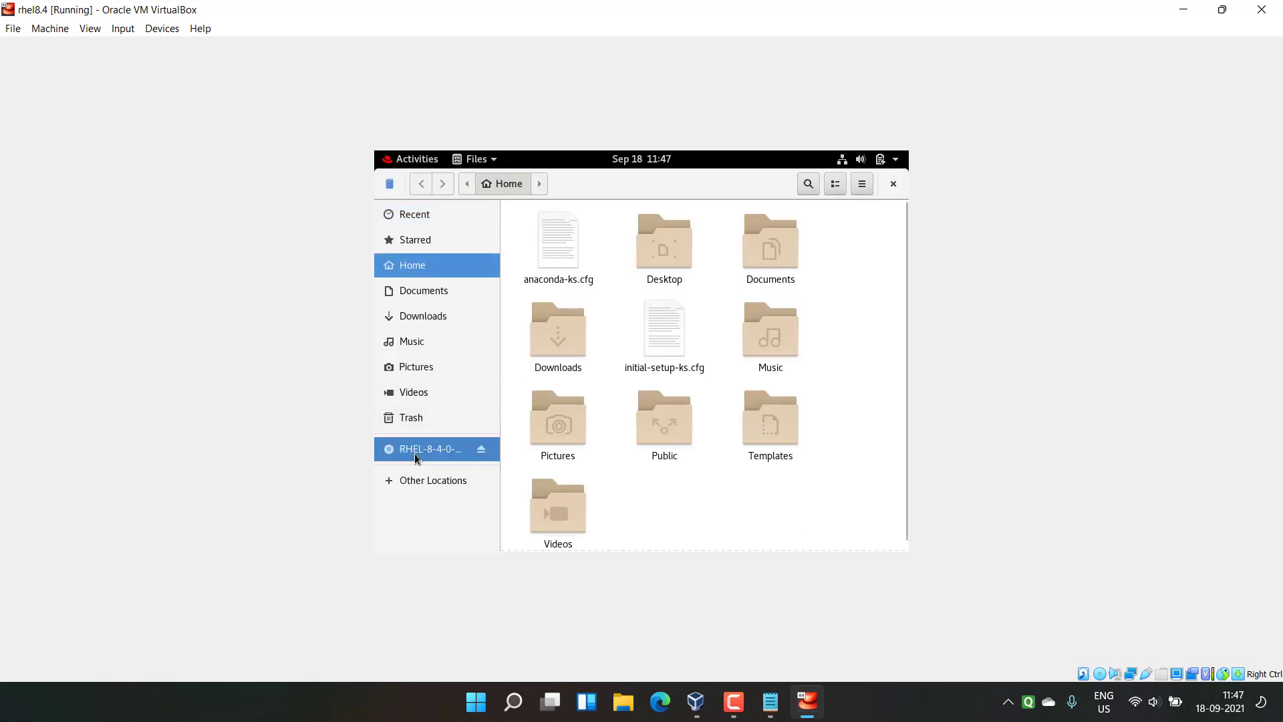
{"action": "double_click", "coordinate": [555, 244]}
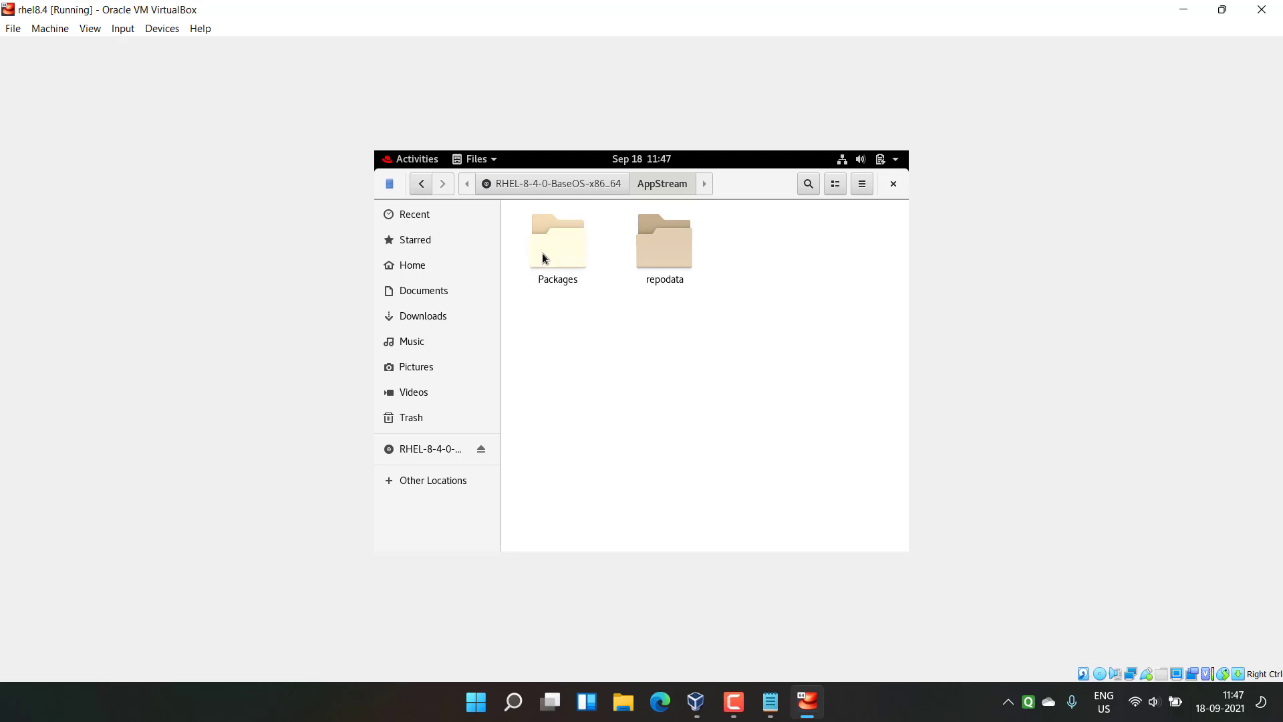
{"action": "left_click", "coordinate": [419, 166]}
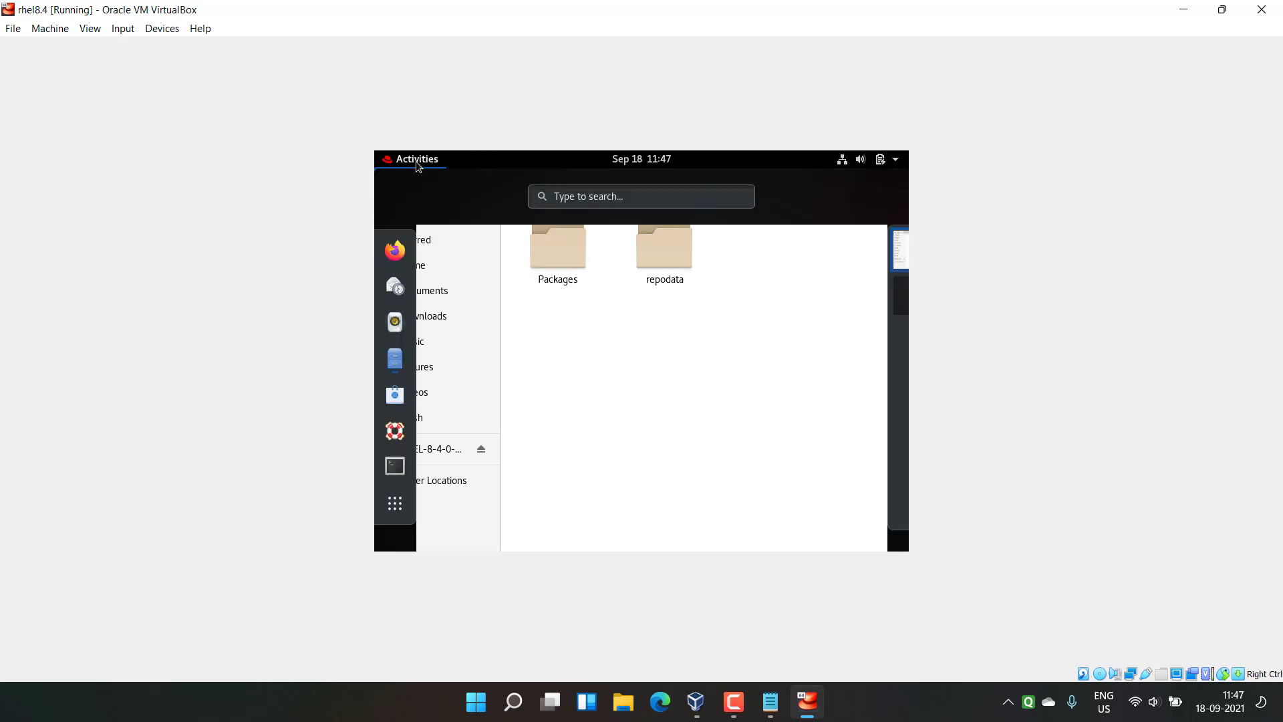
{"action": "left_click", "coordinate": [399, 456]}
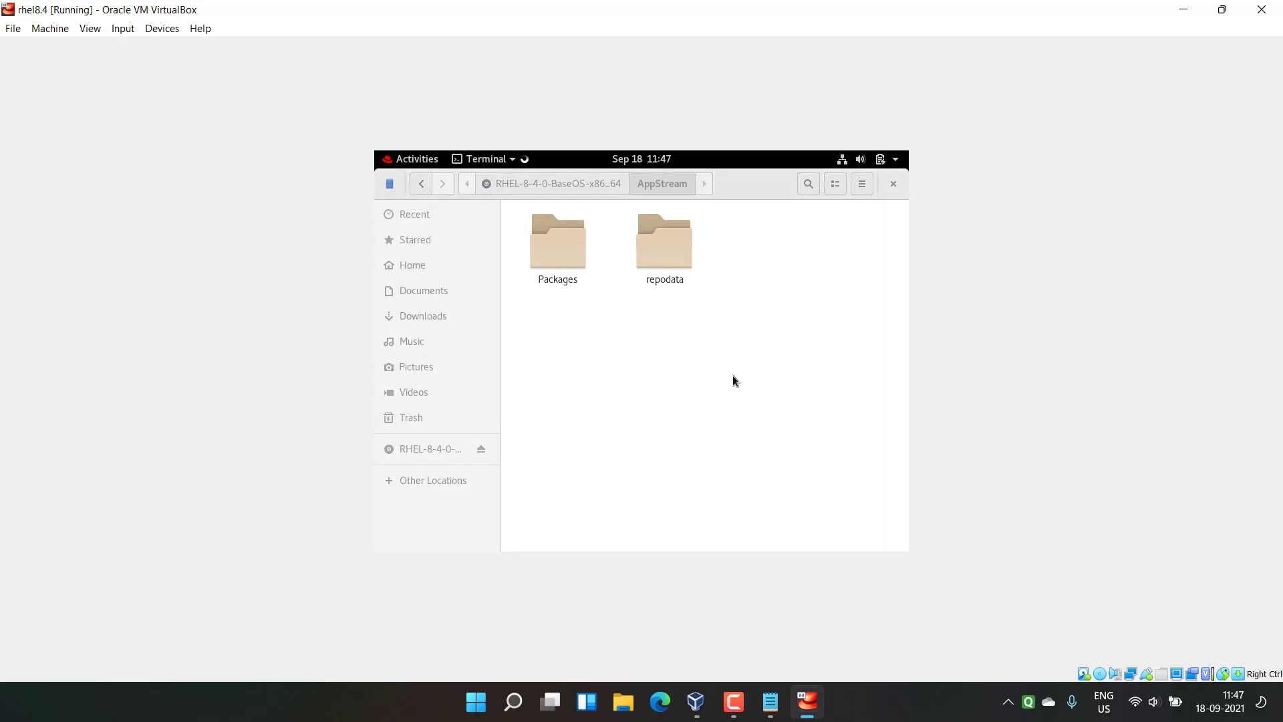
Step: Change to /etc/yum.repos.d, list its contents, and run gedit dvd.repo
{"action": "type", "text": "cd /et"}
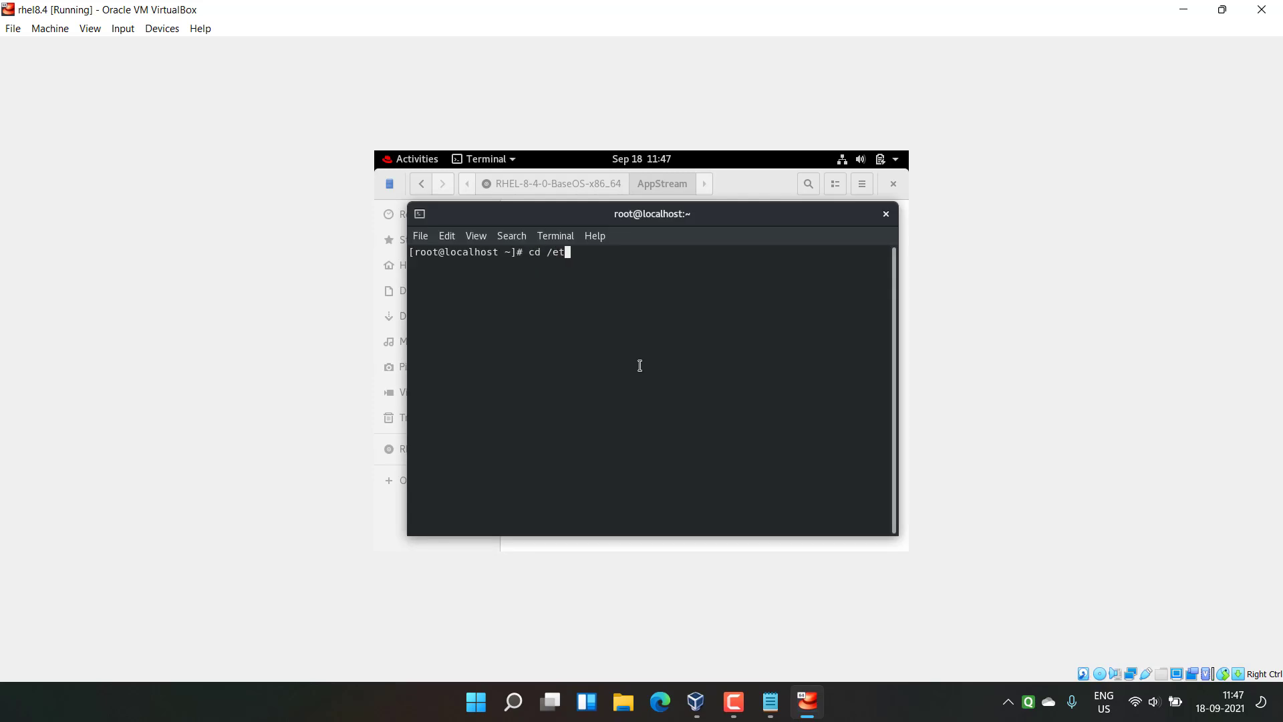
{"action": "type", "text": "c/yum.r"}
{"action": "key", "text": "Tab"}
{"action": "key", "text": "Return"}
{"action": "type", "text": "ls"}
{"action": "key", "text": "Return"}
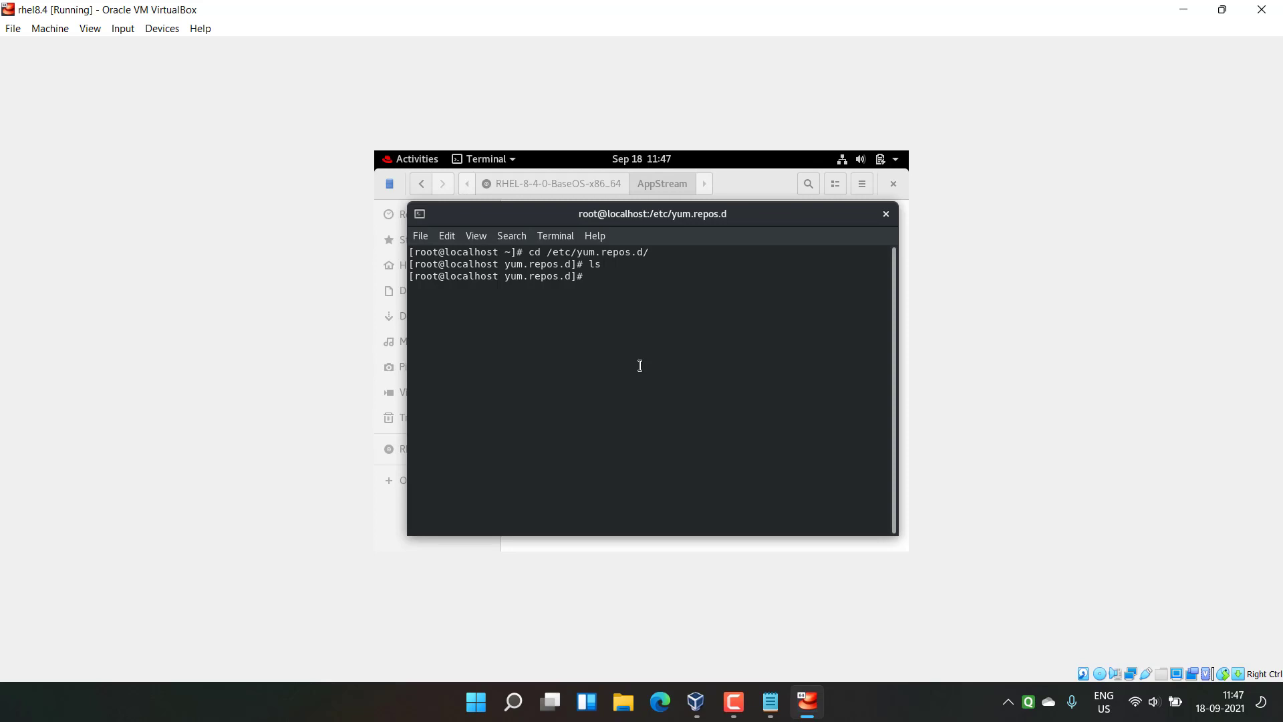
{"action": "type", "text": "gedit dvd.repo"}
{"action": "key", "text": "Return"}
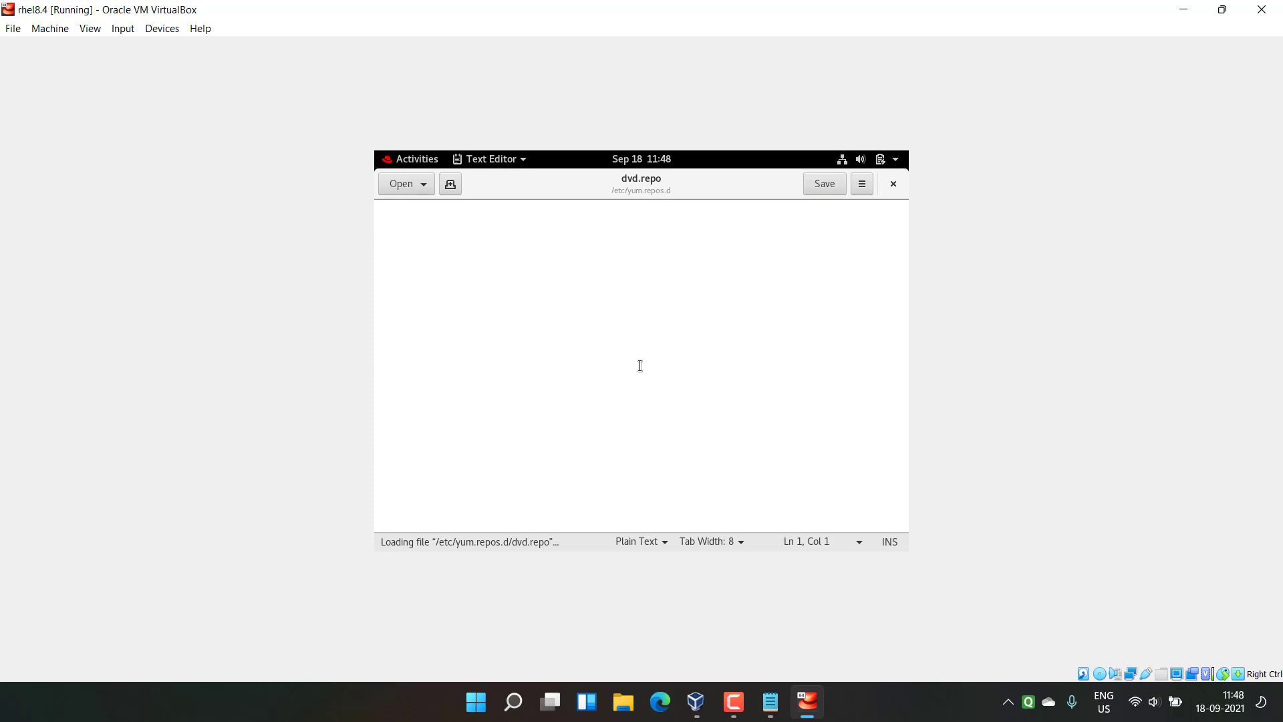
Step: Start the [dvd1] entry with a baseurl=file:// line
{"action": "type", "text": "[dvd1"}
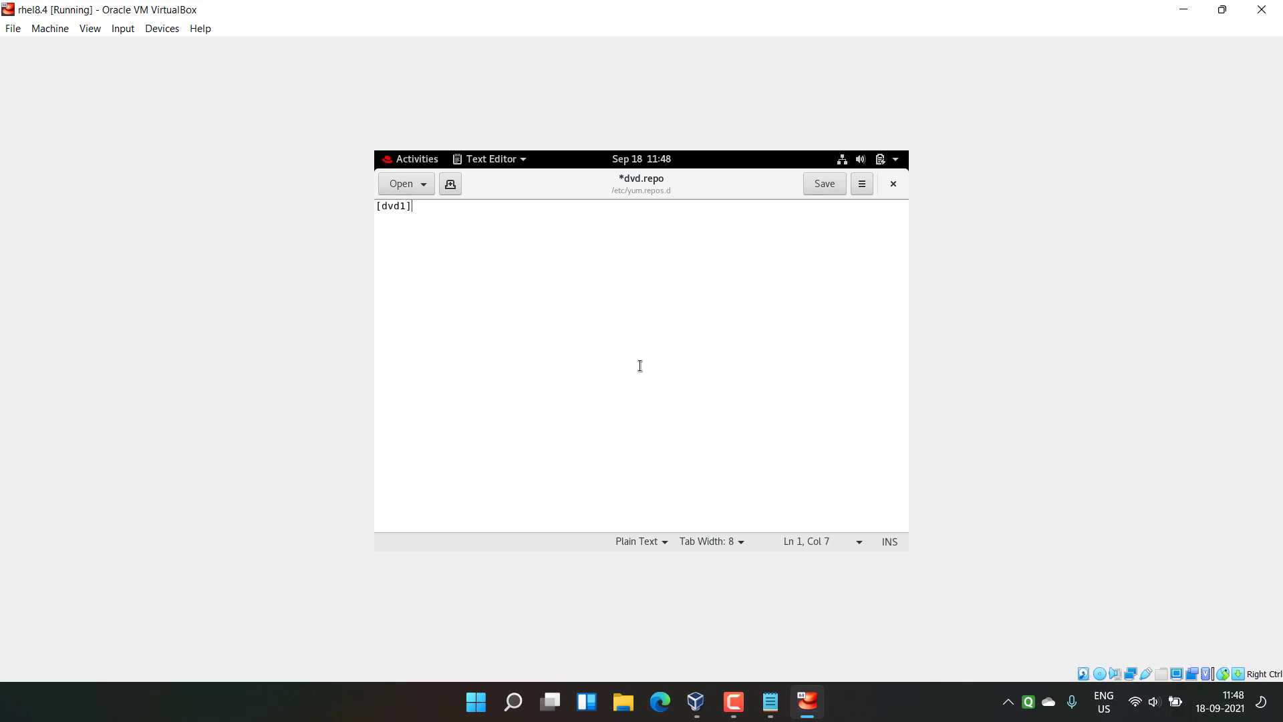
{"action": "type", "text": "baseurl"}
{"action": "type", "text": "=file"}
{"action": "key", "text": "BackSpace"}
{"action": "type", "text": "le://"}
Step: Open a terminal in the AppStream folder, run pwd, and copy the printed path
{"action": "left_click", "coordinate": [399, 163]}
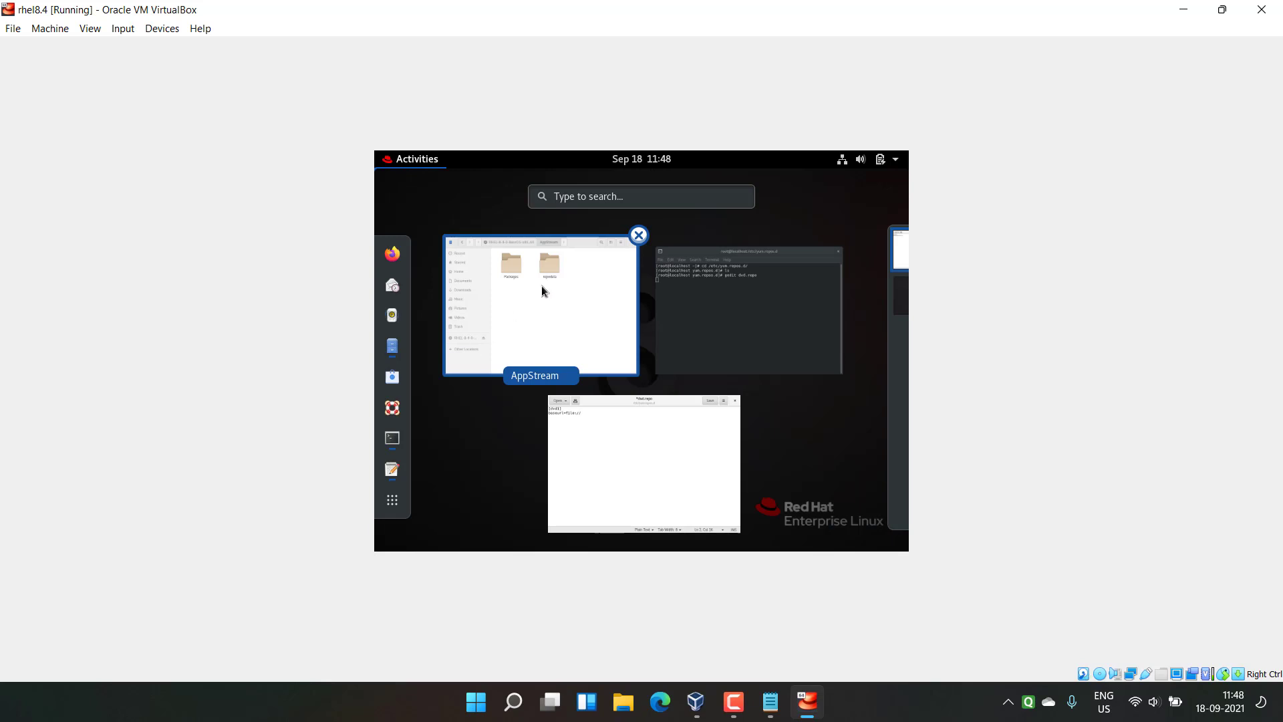
{"action": "left_click", "coordinate": [541, 286]}
{"action": "right_click", "coordinate": [586, 338]}
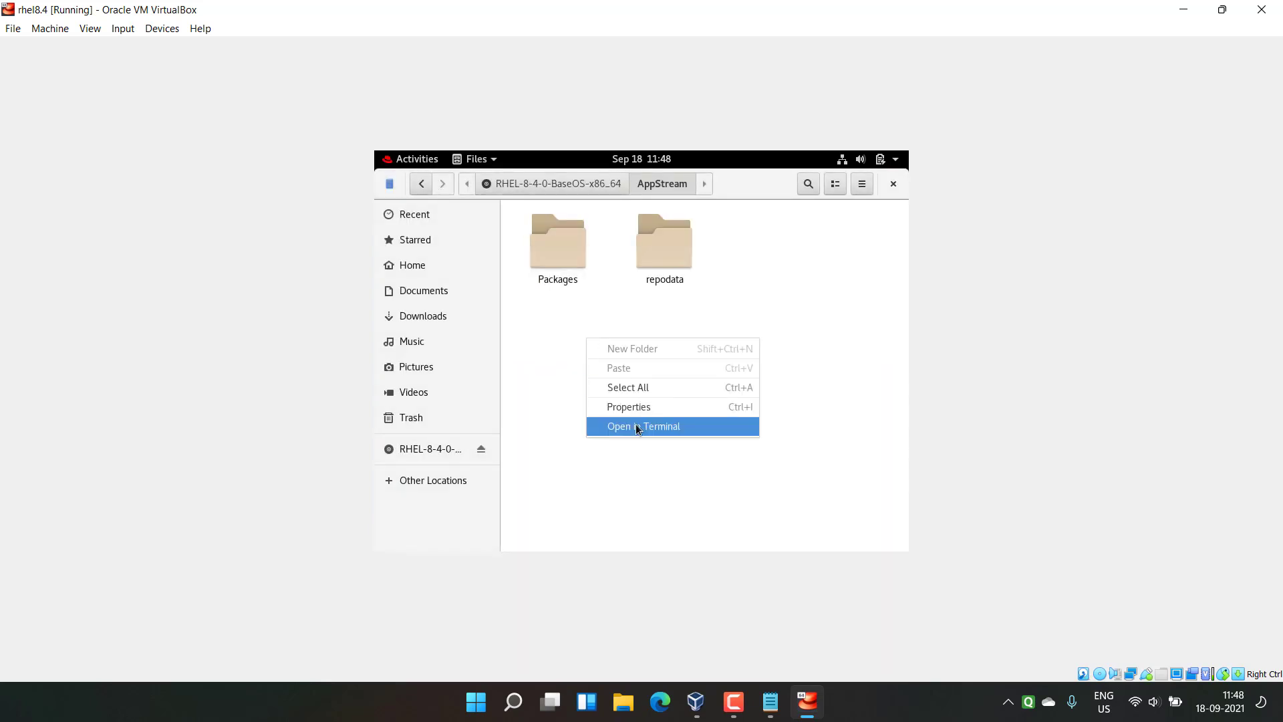
{"action": "left_click", "coordinate": [625, 425]}
{"action": "type", "text": "pwd"}
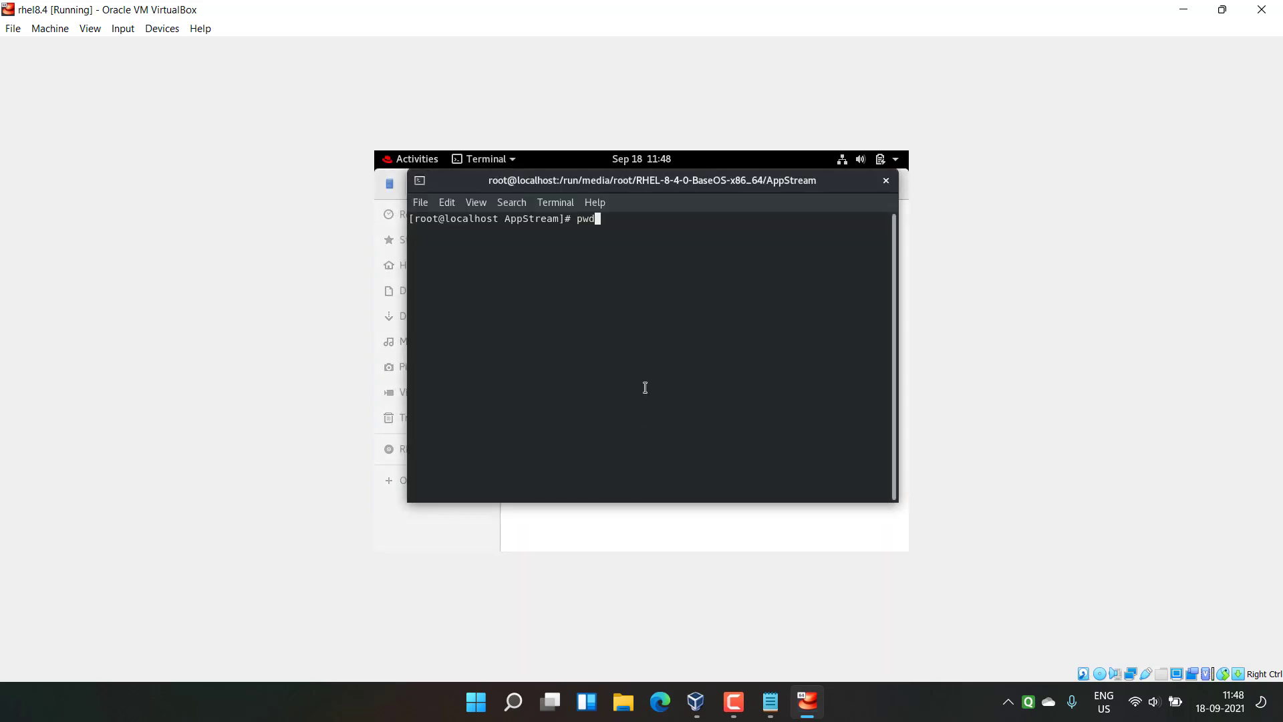
{"action": "key", "text": "Return"}
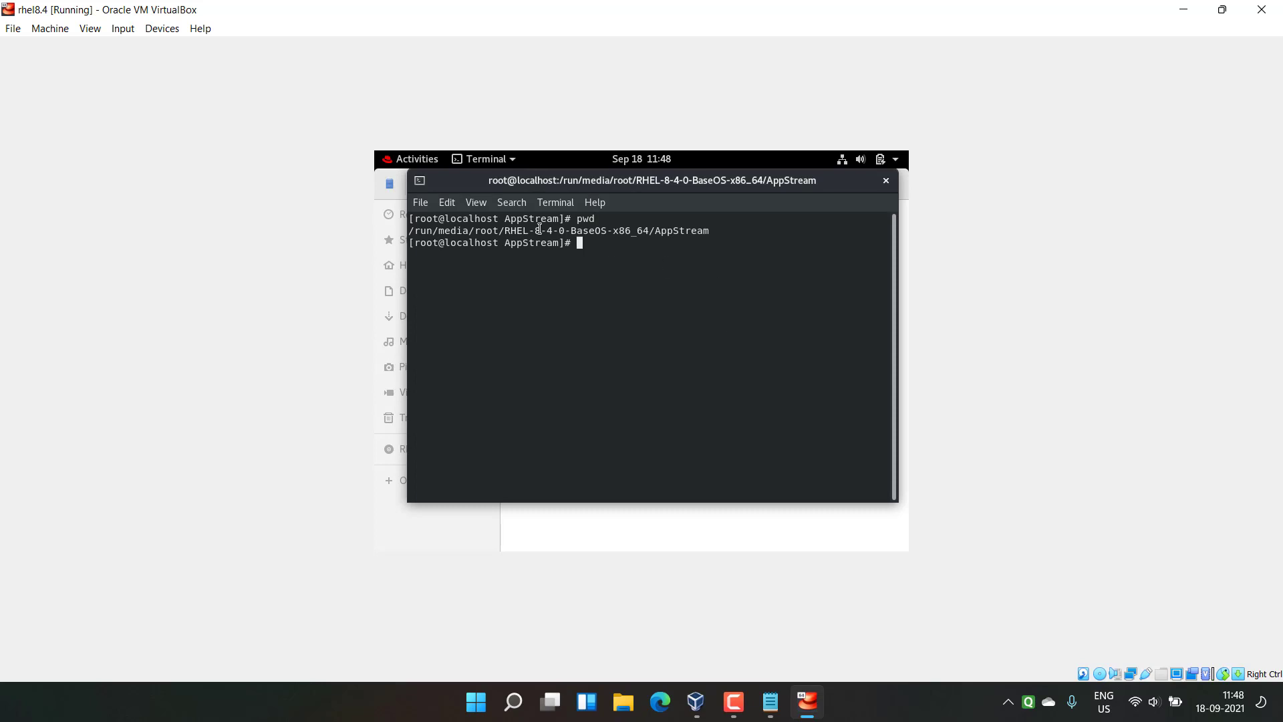
{"action": "triple_click", "coordinate": [540, 232]}
{"action": "right_click", "coordinate": [540, 232]}
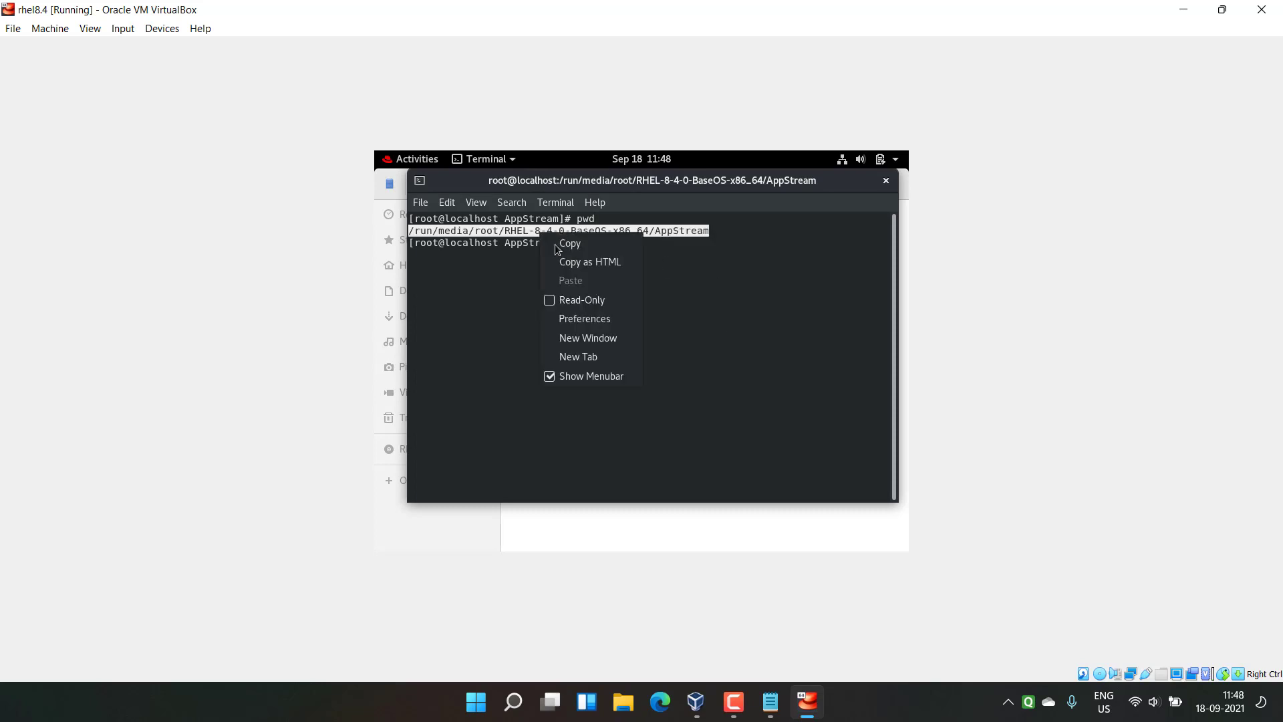
{"action": "left_click", "coordinate": [565, 244]}
{"action": "right_click", "coordinate": [576, 246]}
{"action": "left_click", "coordinate": [579, 245]}
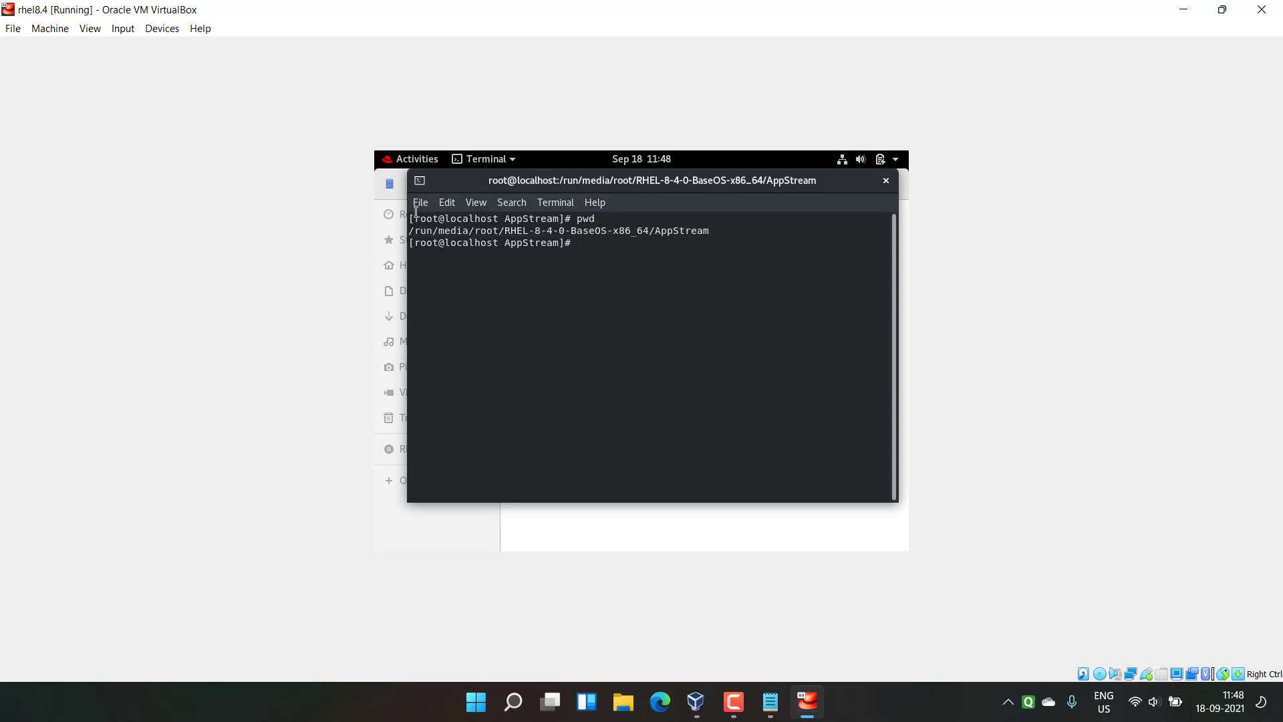
Step: Paste the AppStream path after file:// and add a gpgcheck=0 line
{"action": "left_click", "coordinate": [386, 163]}
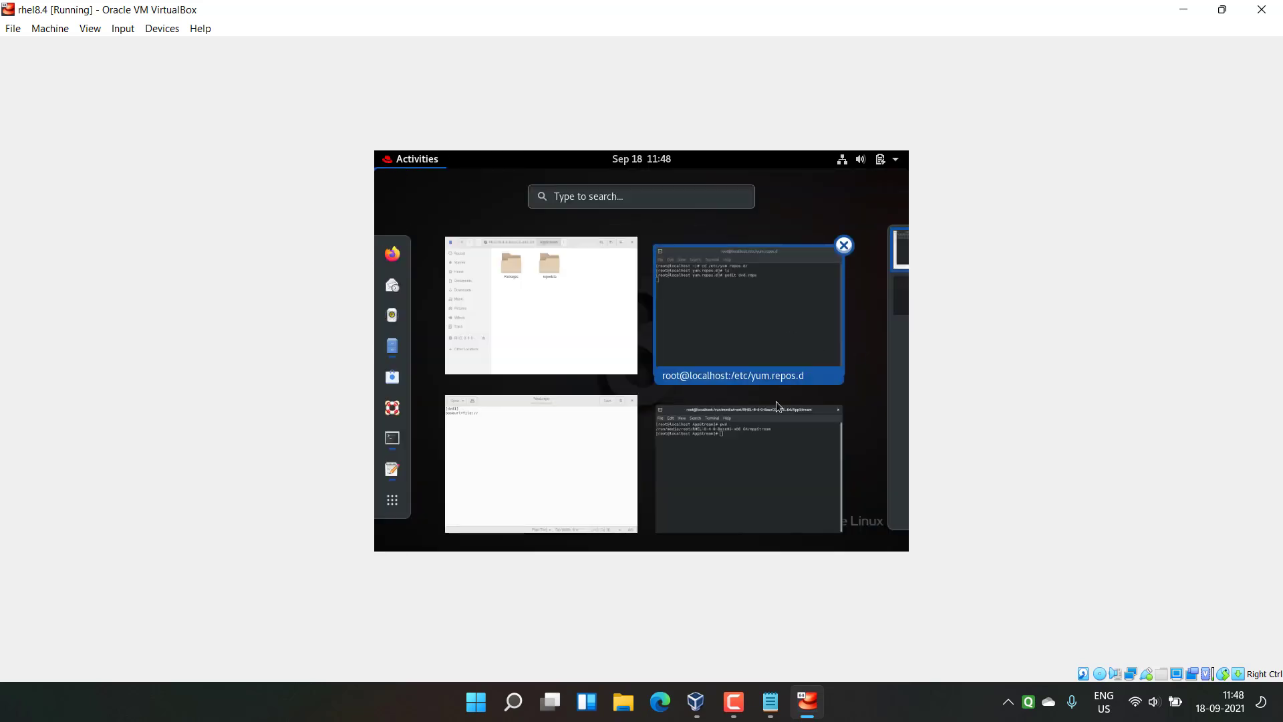
{"action": "left_click", "coordinate": [549, 471]}
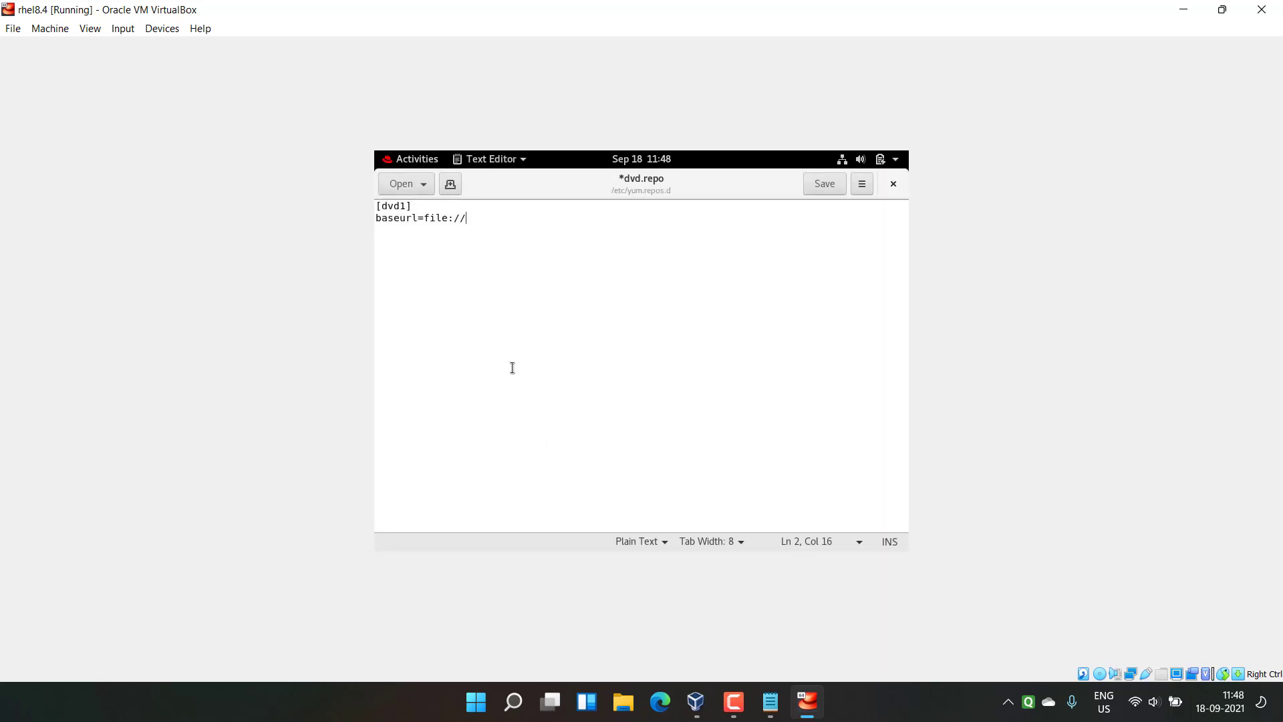
{"action": "right_click", "coordinate": [515, 223]}
{"action": "left_click", "coordinate": [538, 311]}
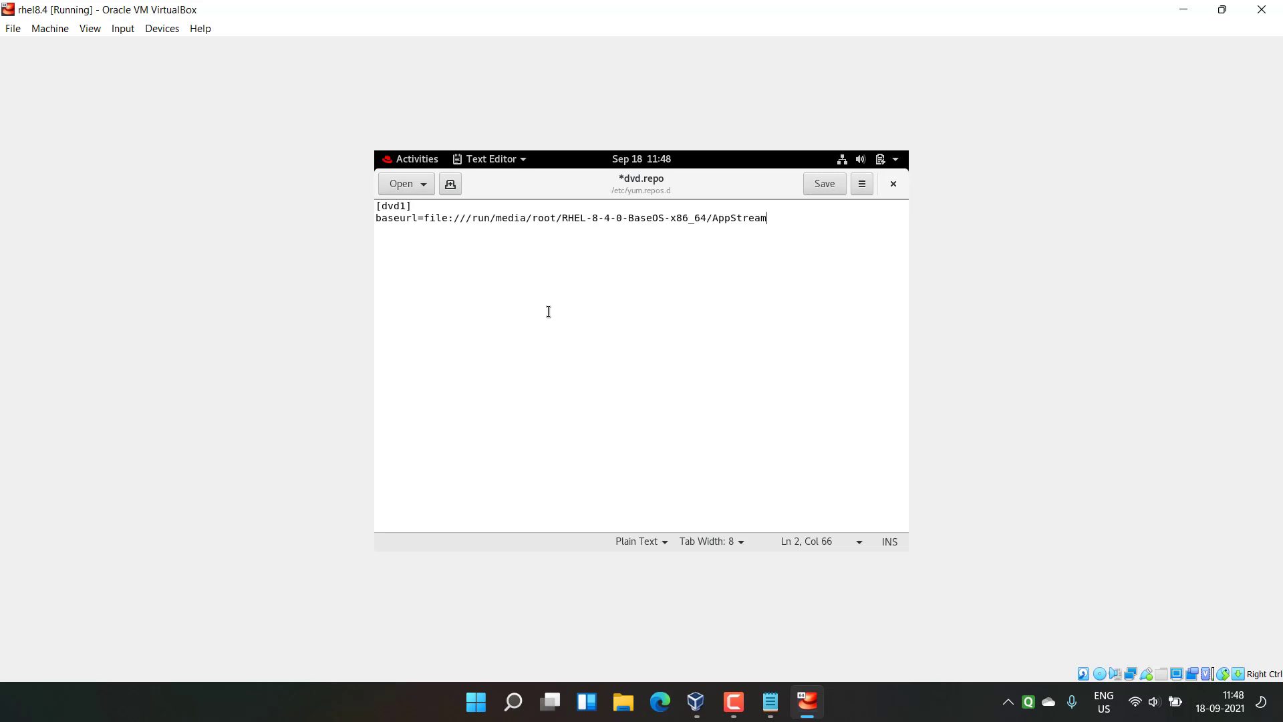
{"action": "key", "text": "Return"}
{"action": "type", "text": "gpgcheck=0"}
{"action": "key", "text": "Return"}
{"action": "key", "text": "Return"}
Step: Duplicate the block as a second entry with AppStream replaced by BaseOS
{"action": "left_click_drag", "start_coordinate": [376, 205], "coordinate": [443, 238]}
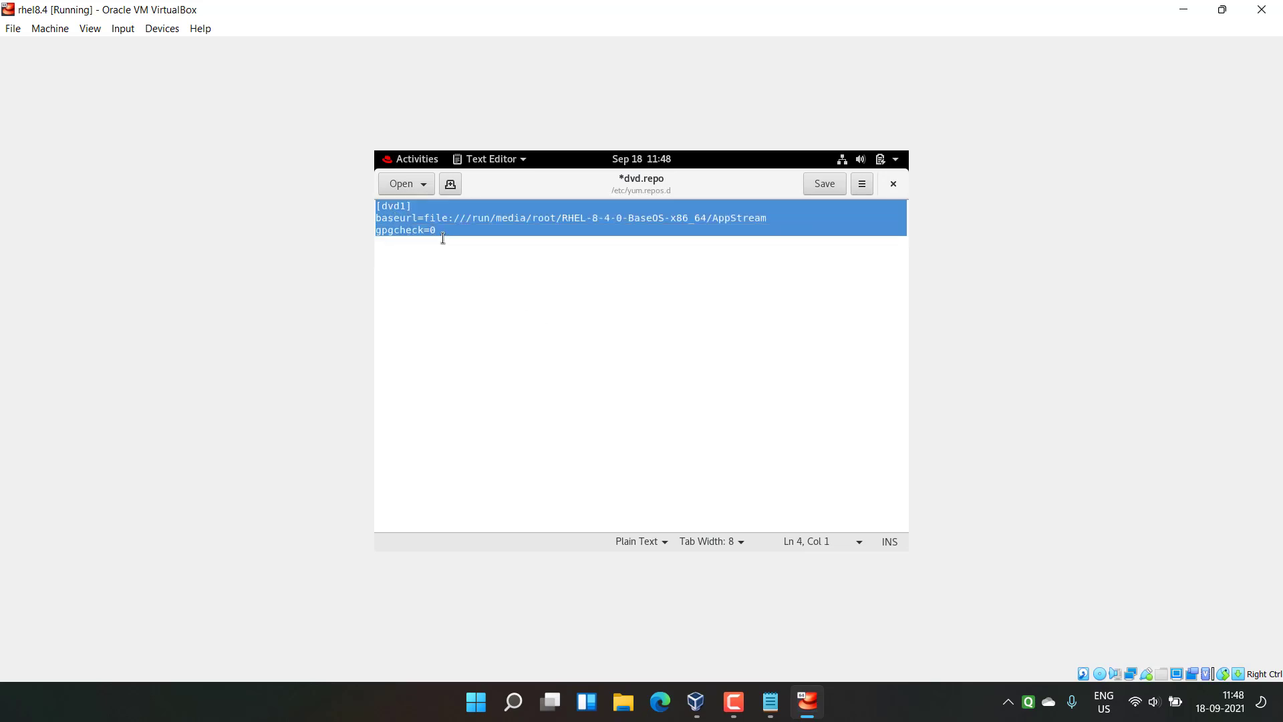
{"action": "key", "text": "ctrl+c"}
{"action": "left_click", "coordinate": [410, 257]}
{"action": "key", "text": "ctrl+v"}
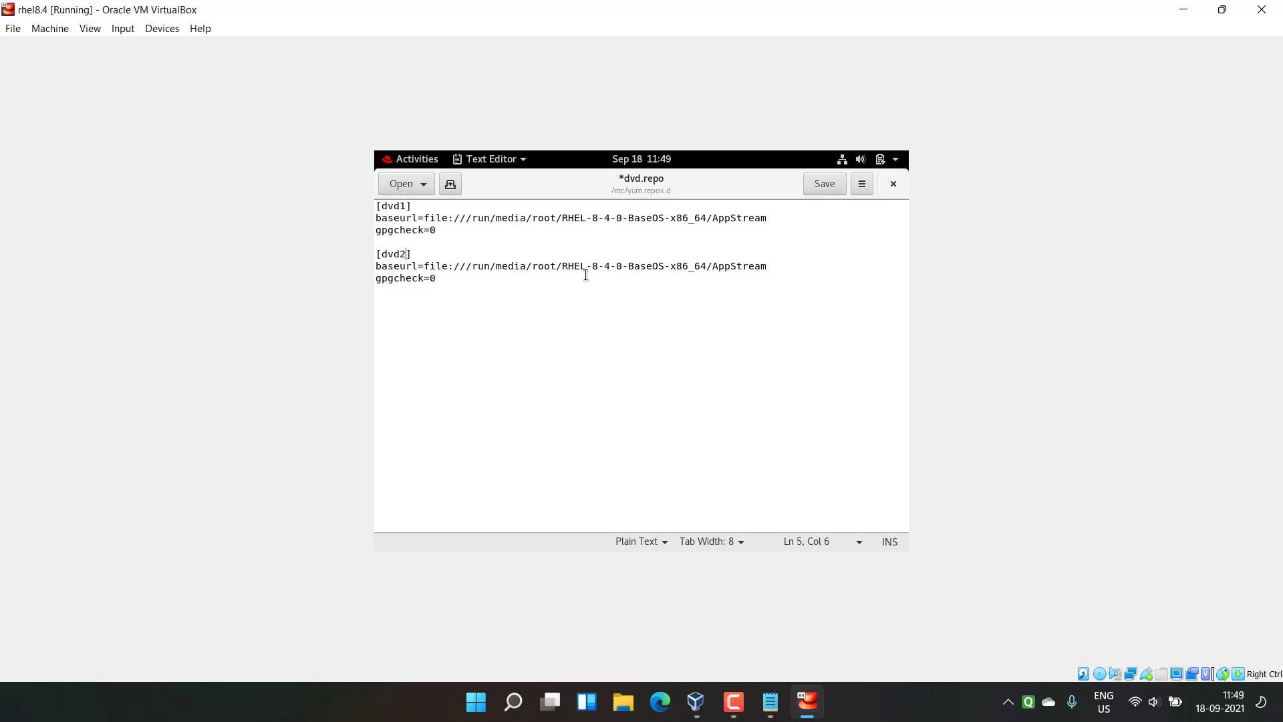
{"action": "left_click", "coordinate": [769, 267]}
{"action": "left_click_drag", "start_coordinate": [769, 266], "coordinate": [712, 270]}
{"action": "key", "text": "BackSpace"}
{"action": "type", "text": "BaseOS"}
{"action": "left_click", "coordinate": [404, 158]}
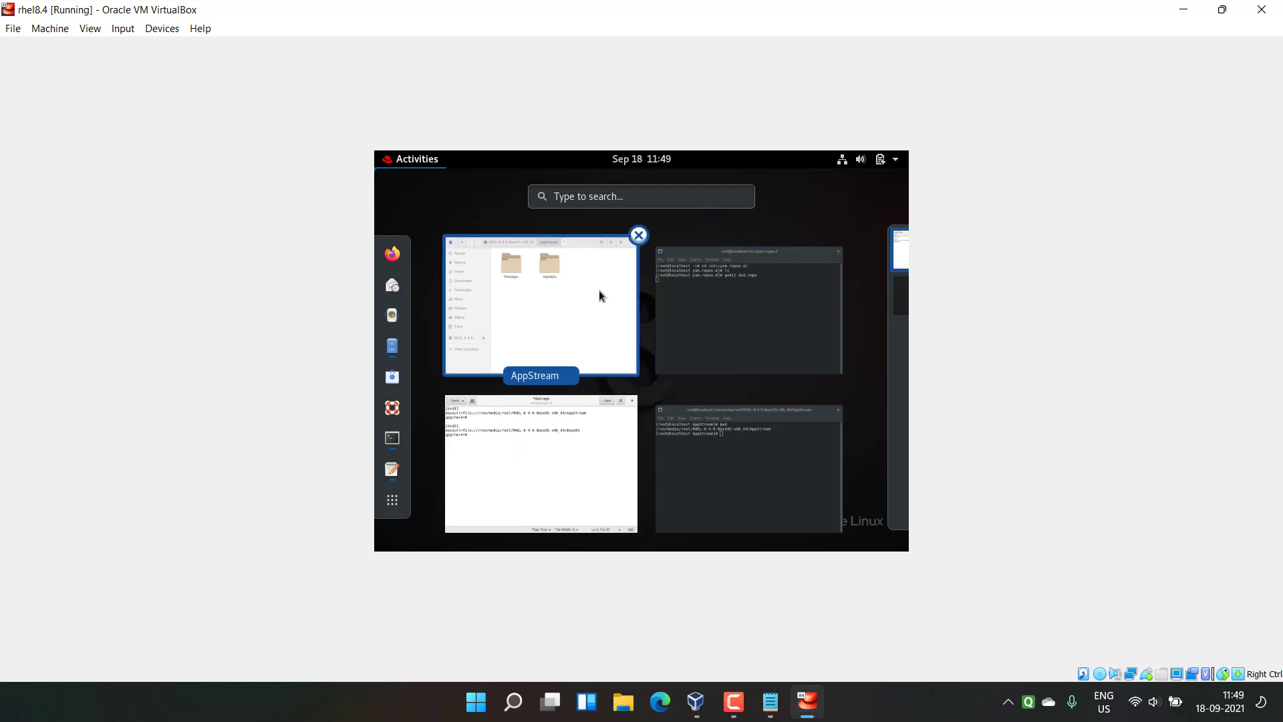
Step: Check the BaseOS folder on the disc in the file manager
{"action": "left_click", "coordinate": [523, 314]}
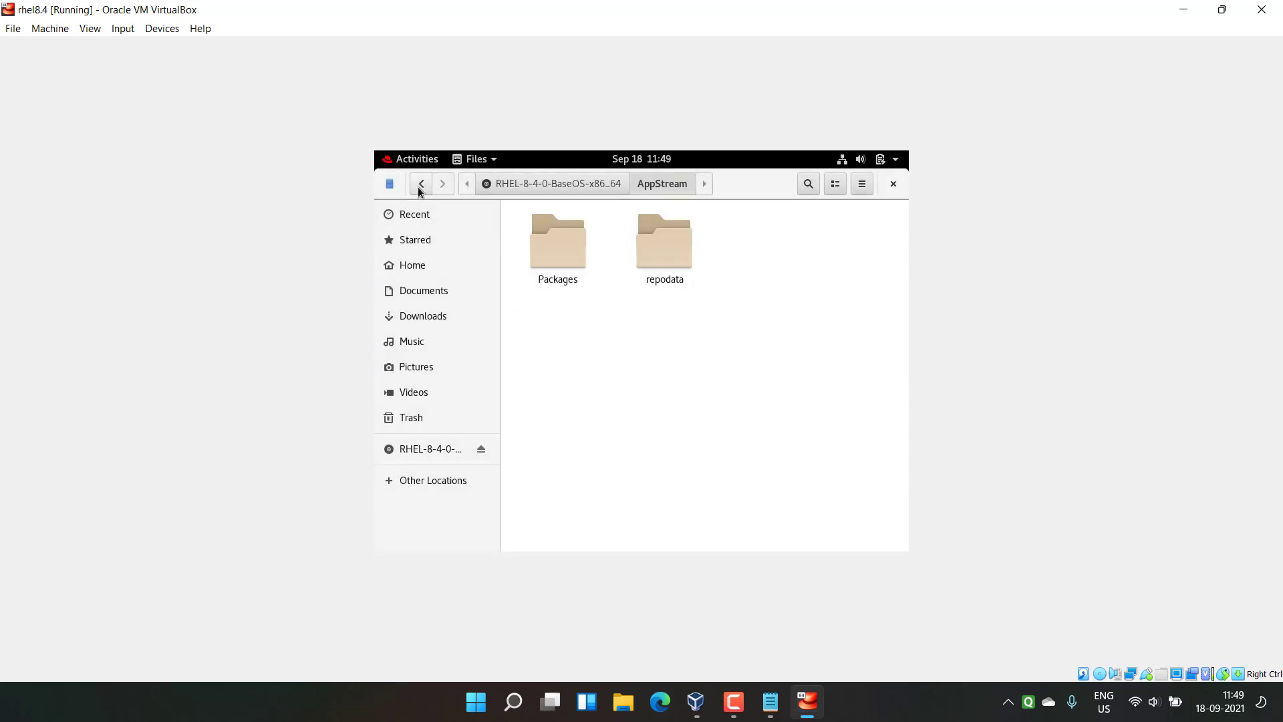
{"action": "left_click", "coordinate": [419, 186]}
{"action": "double_click", "coordinate": [666, 249]}
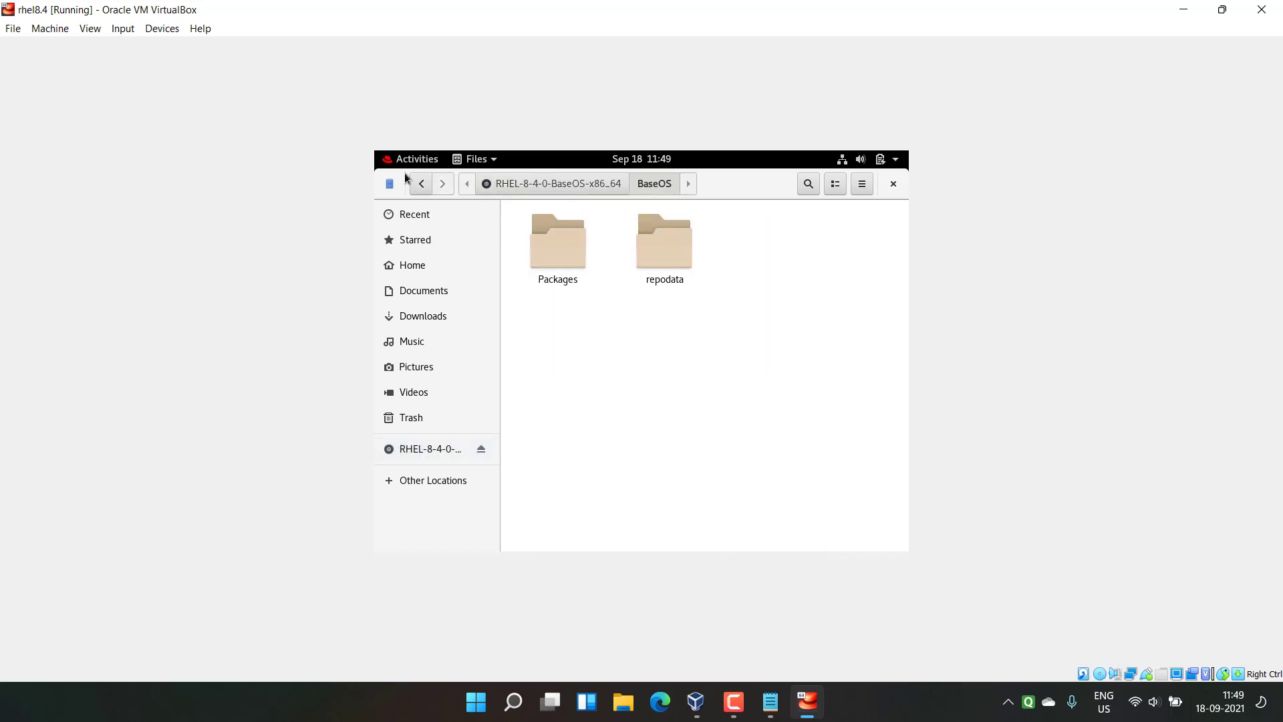
Step: Save and close dvd.repo, and close the file browser
{"action": "left_click", "coordinate": [409, 166]}
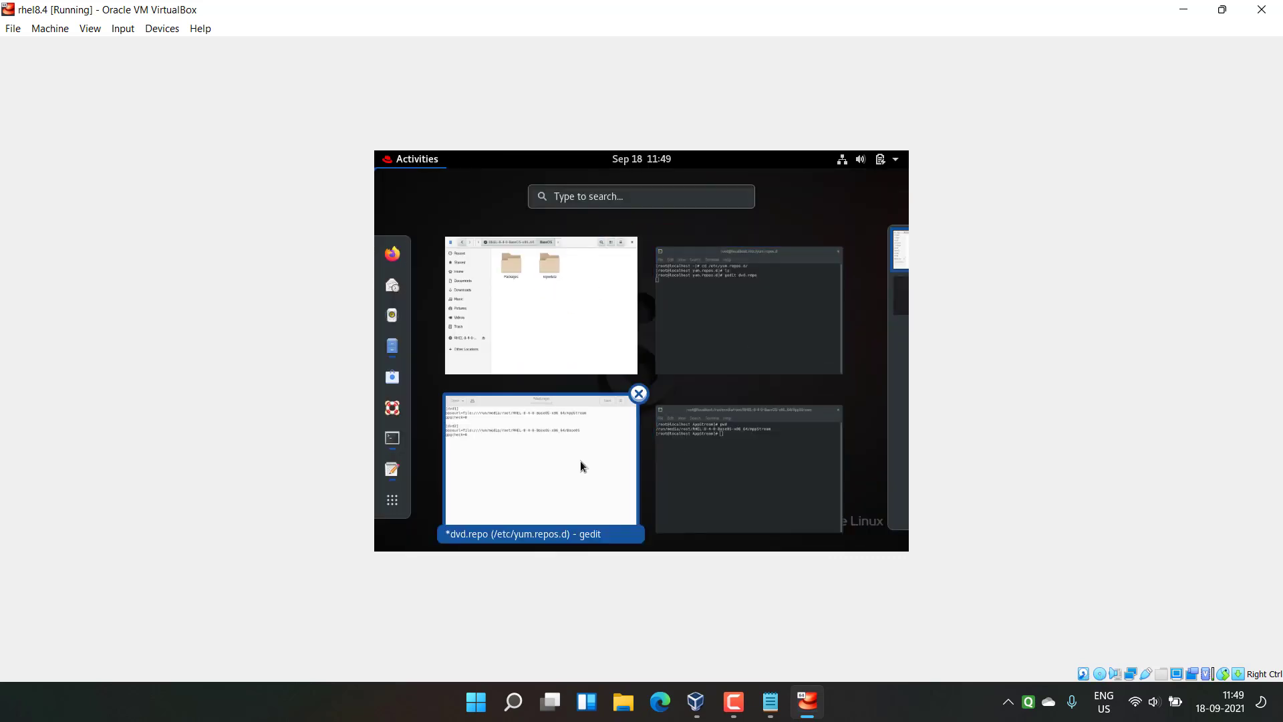
{"action": "left_click", "coordinate": [544, 464]}
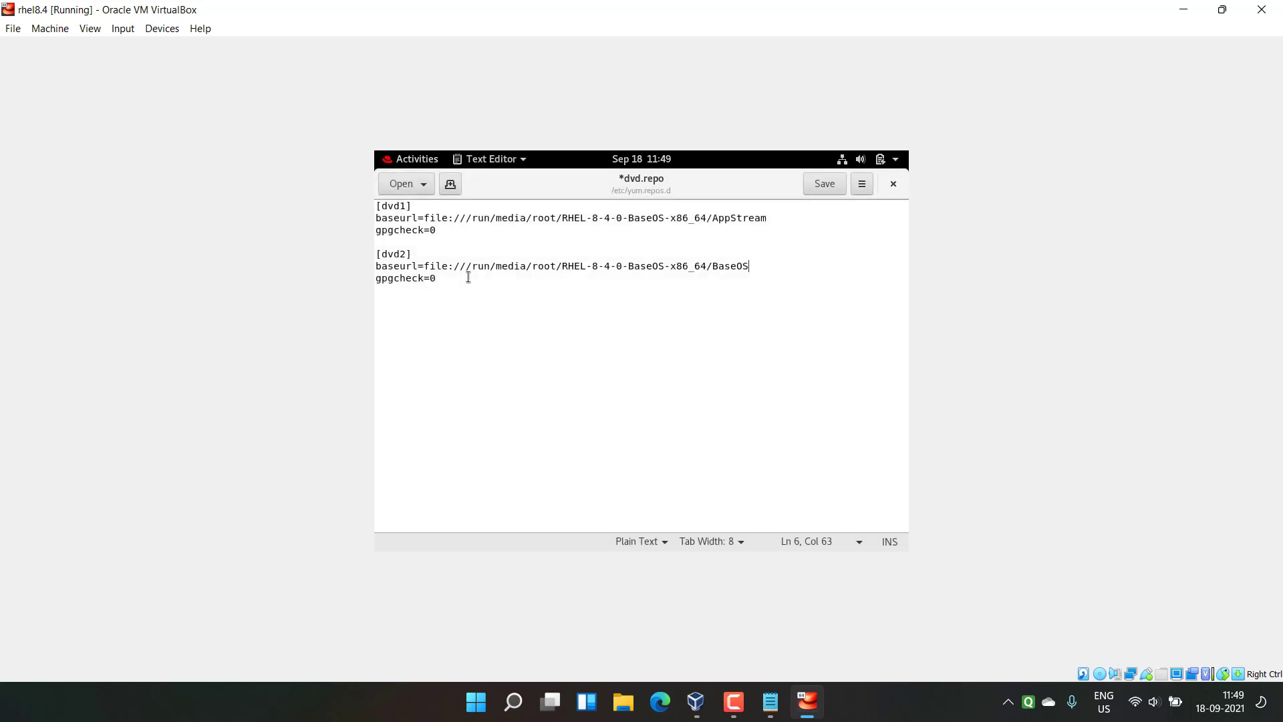
{"action": "left_click", "coordinate": [826, 185]}
{"action": "left_click", "coordinate": [896, 185]}
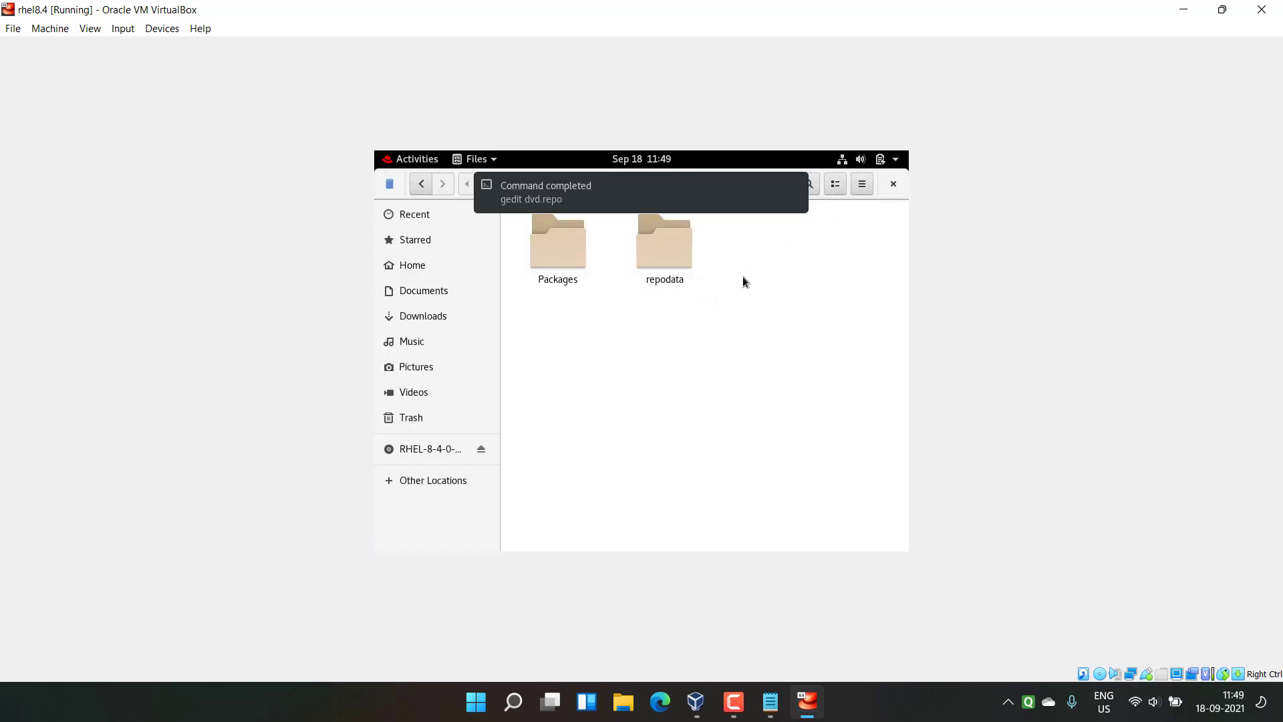
{"action": "left_click", "coordinate": [895, 189]}
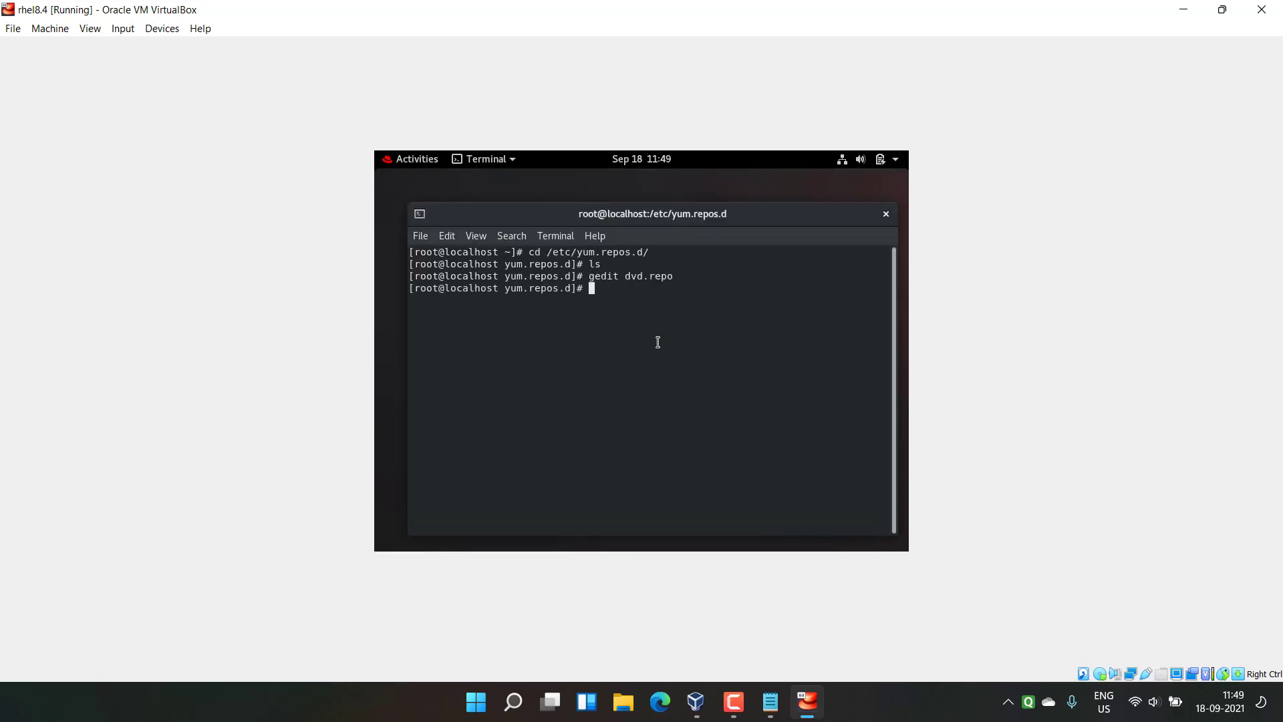
Step: Run cd and yum repolist, confirming dvd1 and dvd2 are listed
{"action": "type", "text": "cd"}
{"action": "key", "text": "Return"}
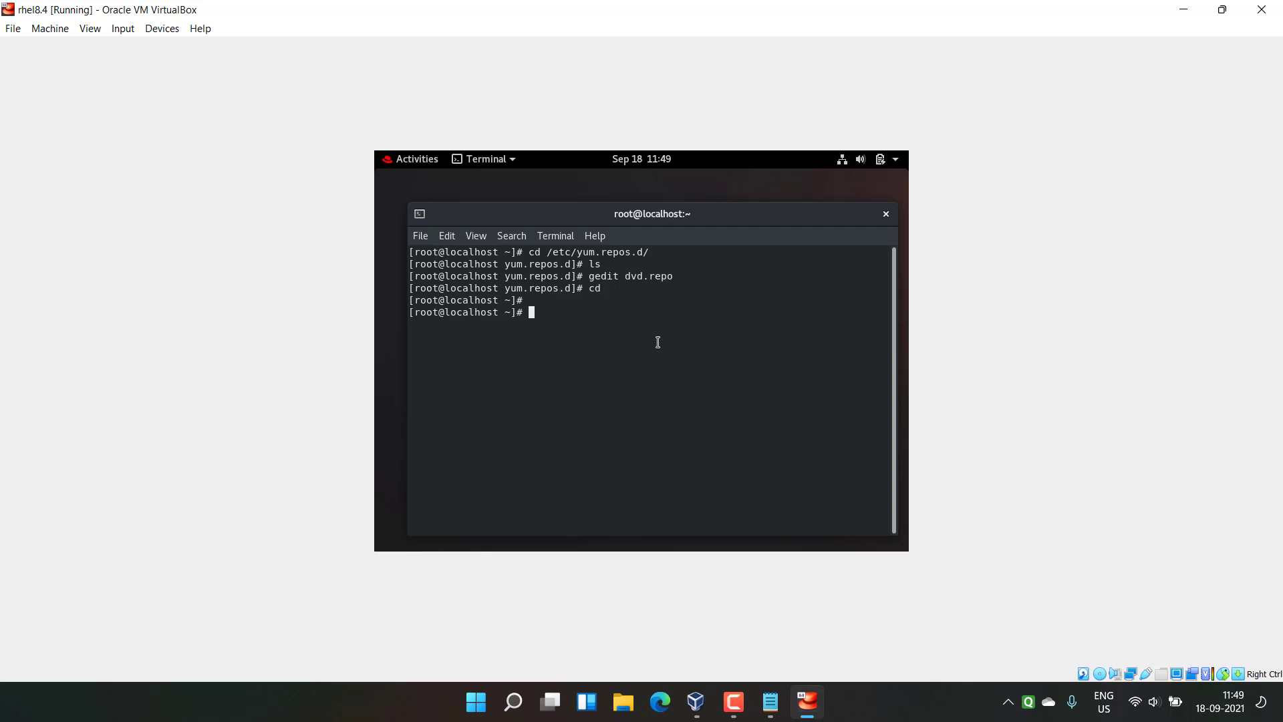
{"action": "type", "text": "yum repolist"}
{"action": "key", "text": "Return"}
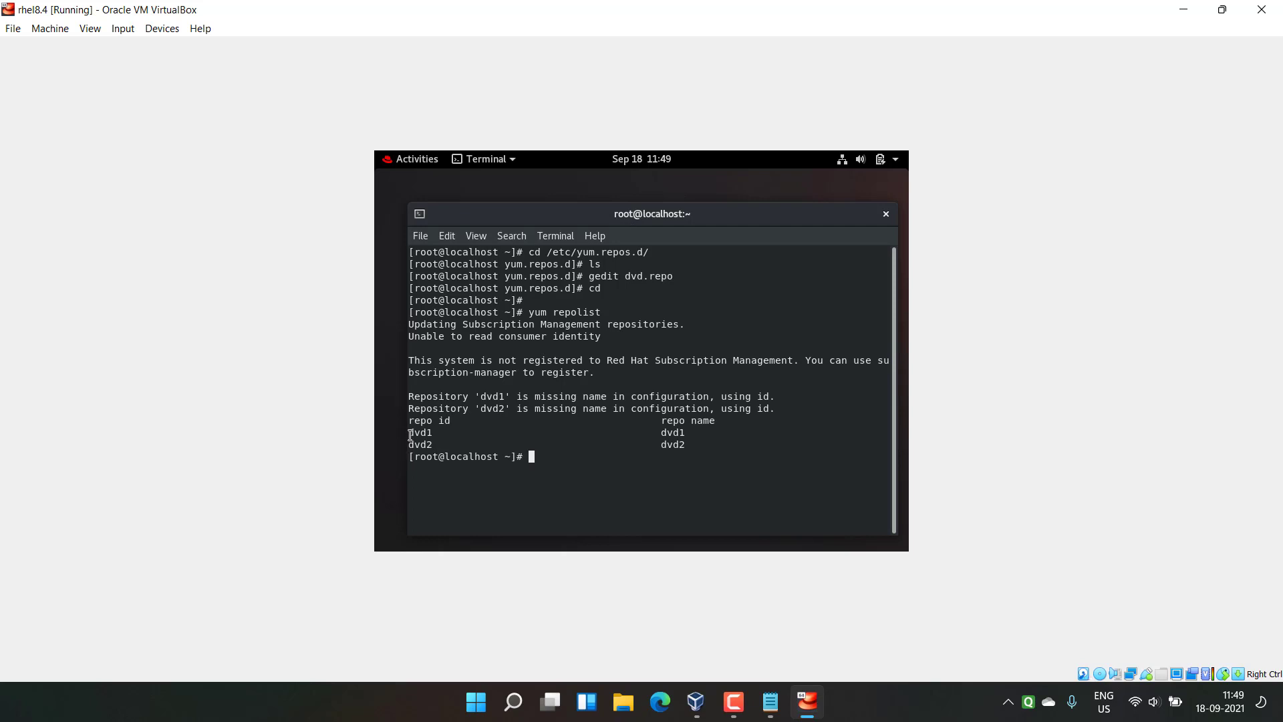
{"action": "left_click_drag", "start_coordinate": [412, 436], "coordinate": [687, 439]}
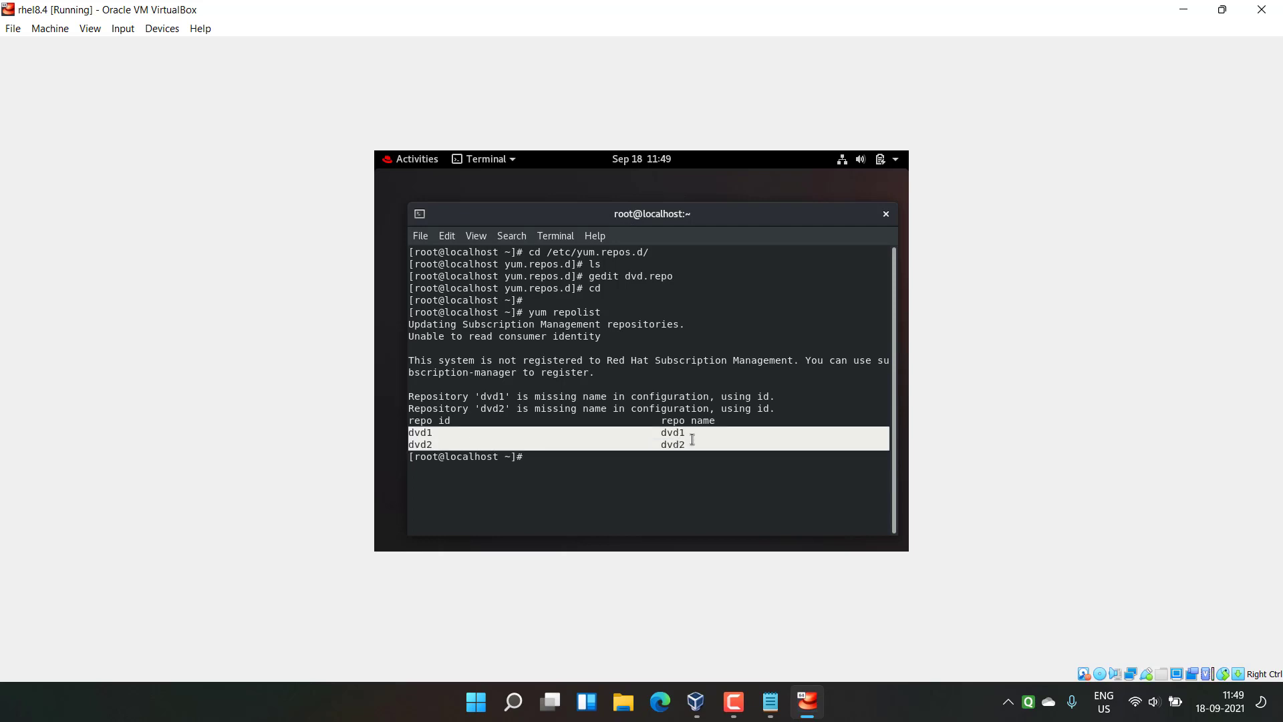
{"action": "left_click", "coordinate": [689, 439]}
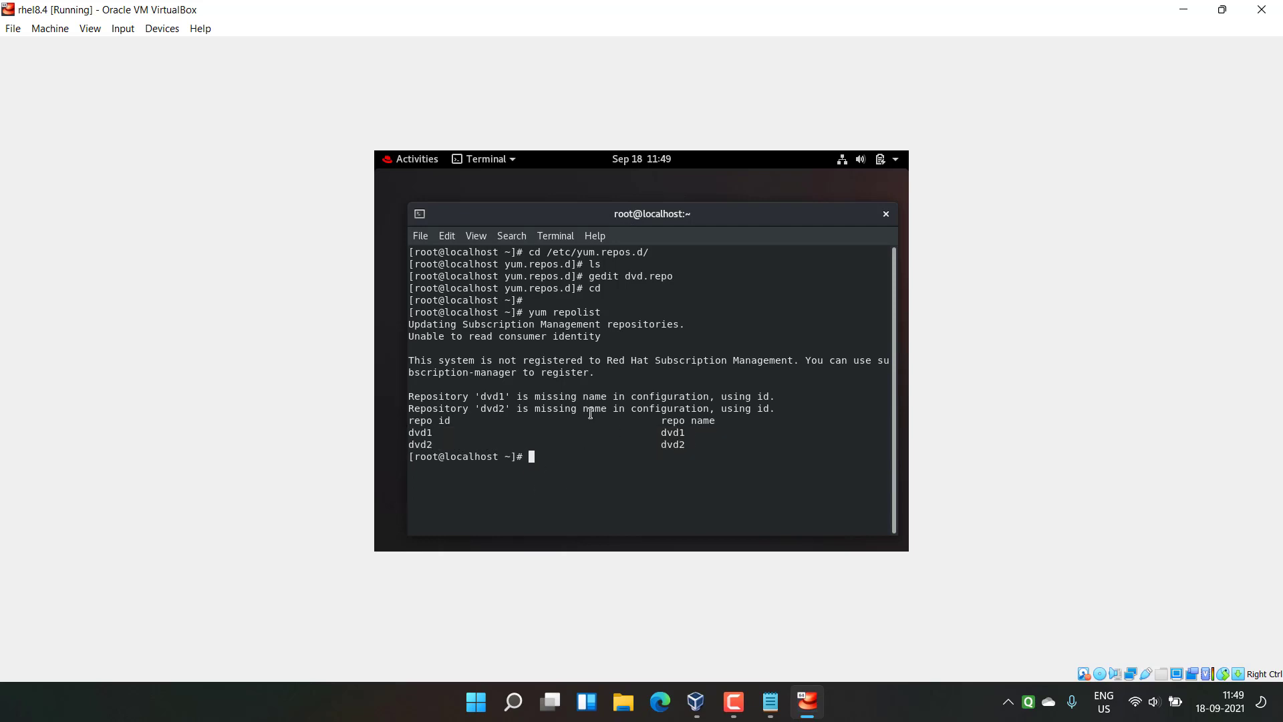
{"action": "left_click", "coordinate": [421, 159]}
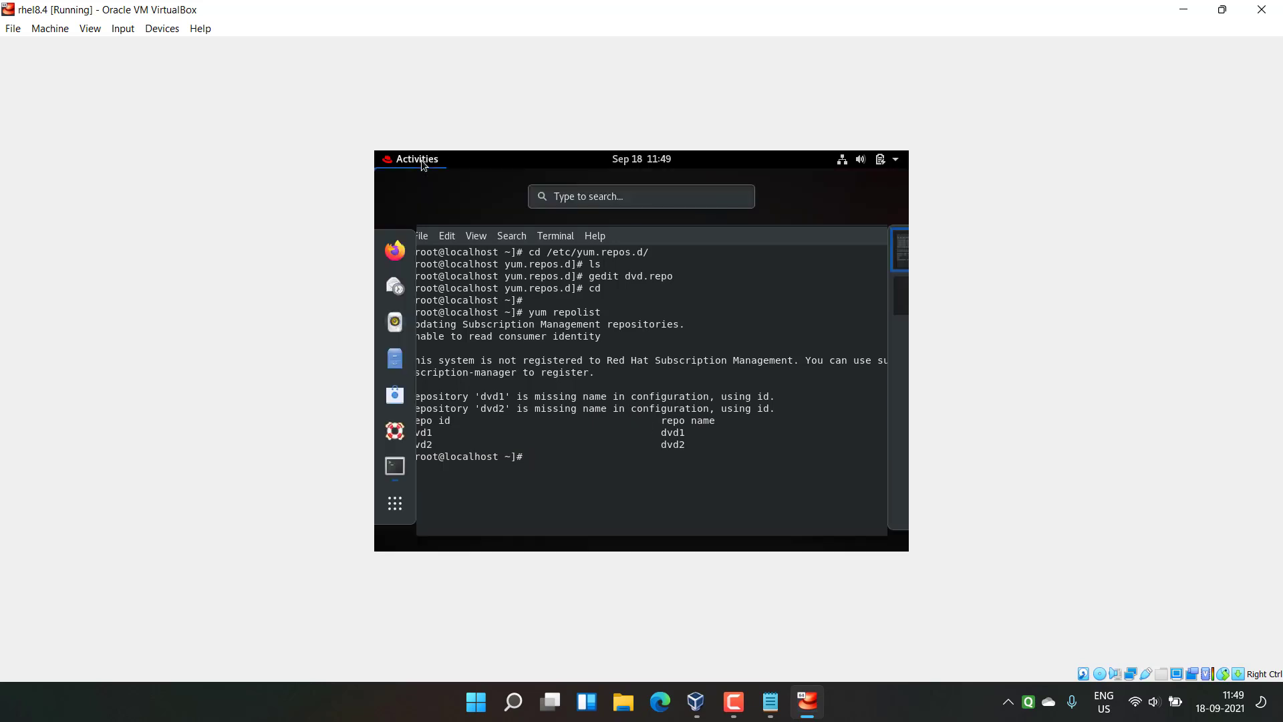
Step: In Firefox, search 'epel release' and open the Fedora Docs EPEL page
{"action": "left_click", "coordinate": [396, 251]}
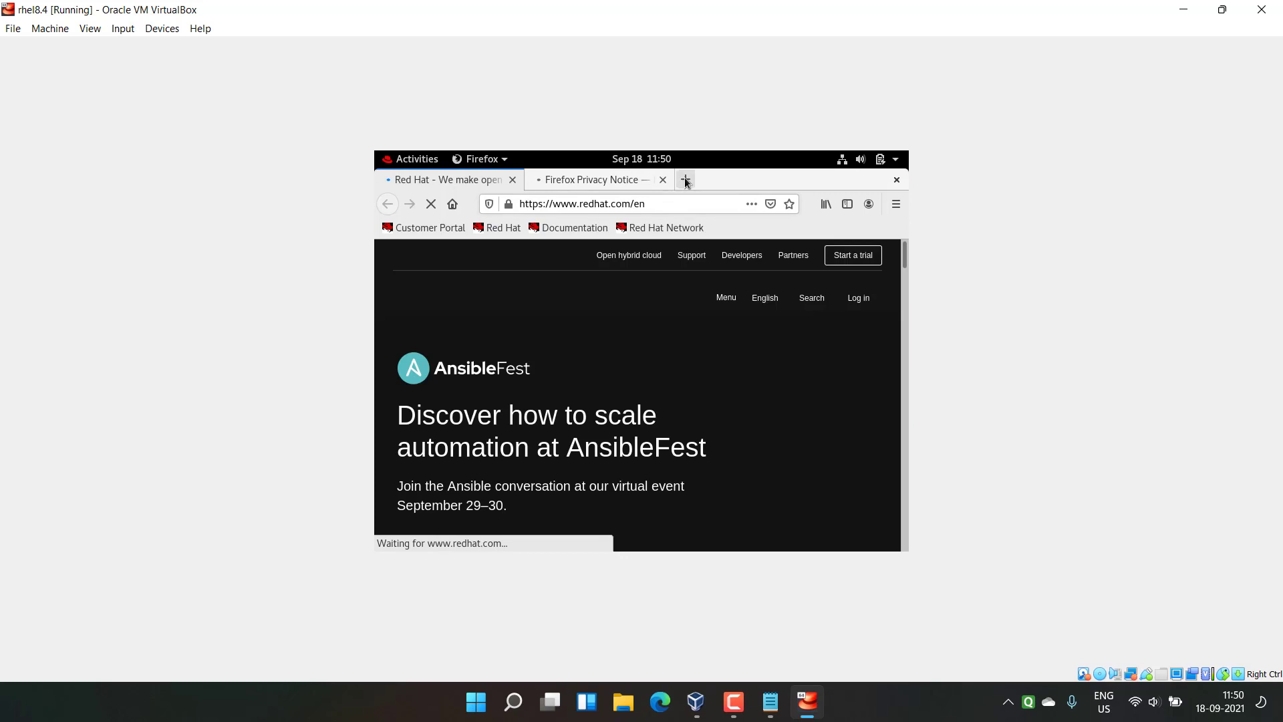
{"action": "left_click", "coordinate": [685, 179]}
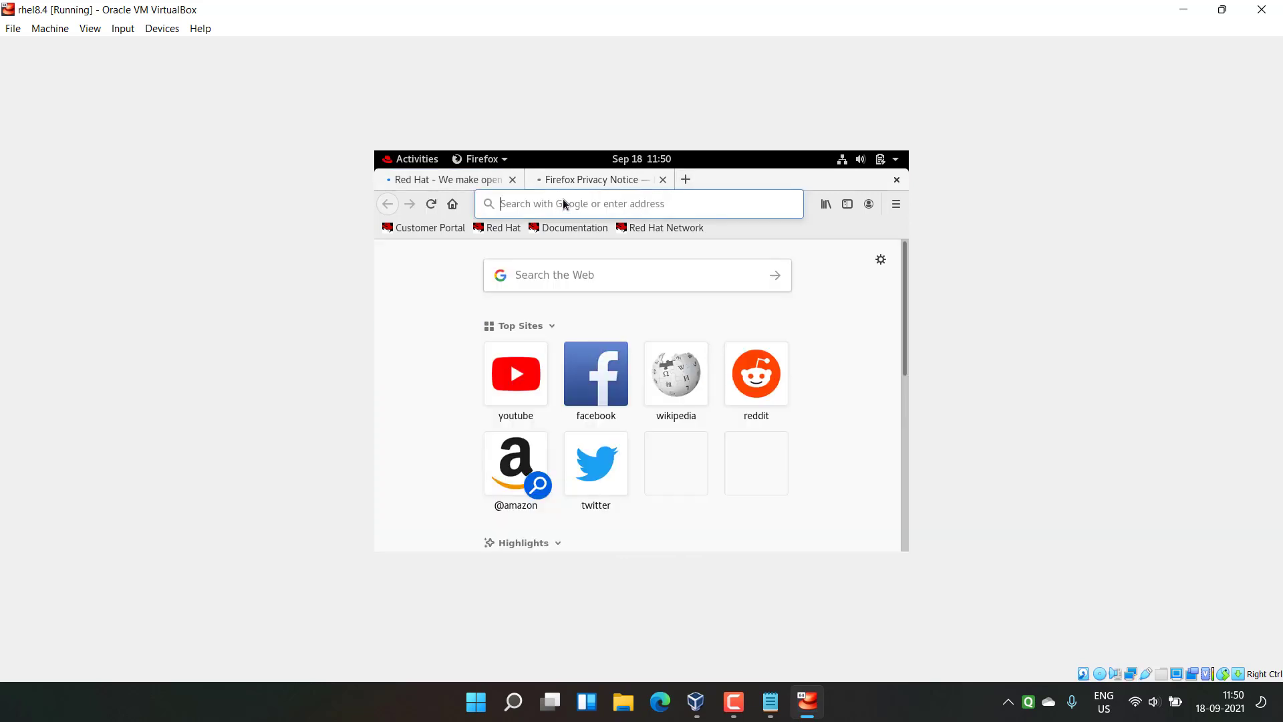
{"action": "type", "text": "epel release r"}
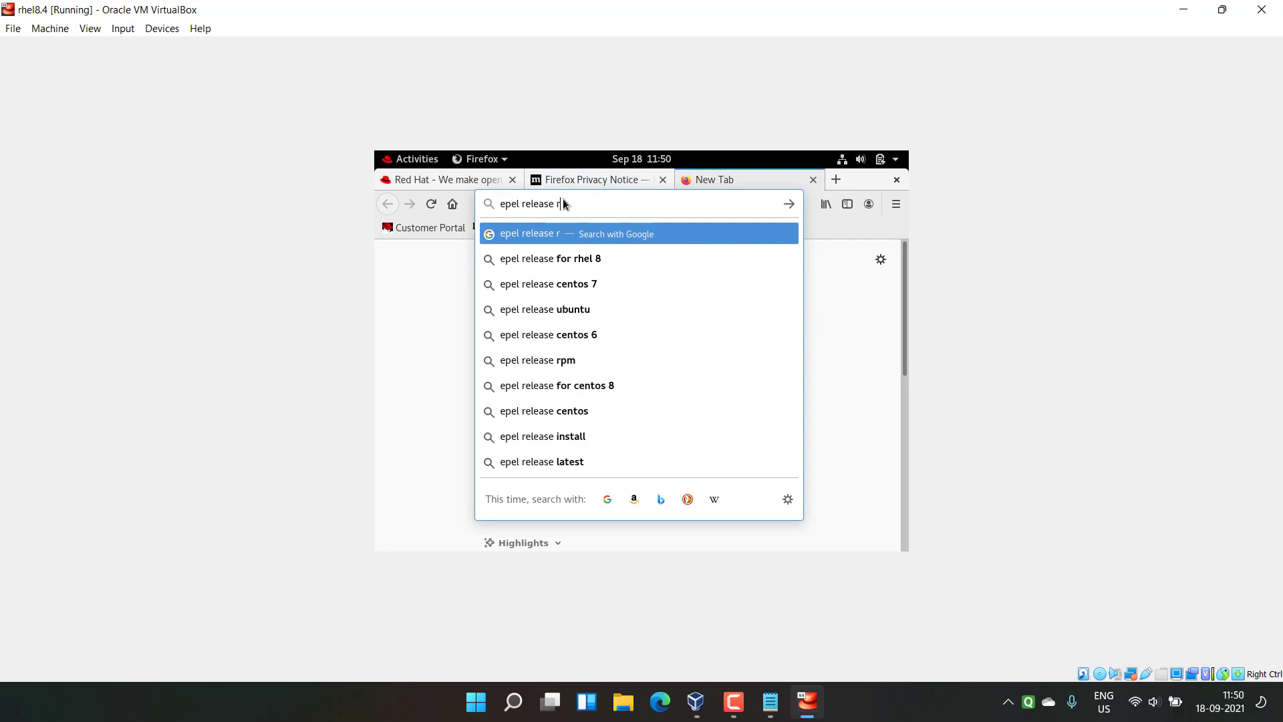
{"action": "key", "text": "Return"}
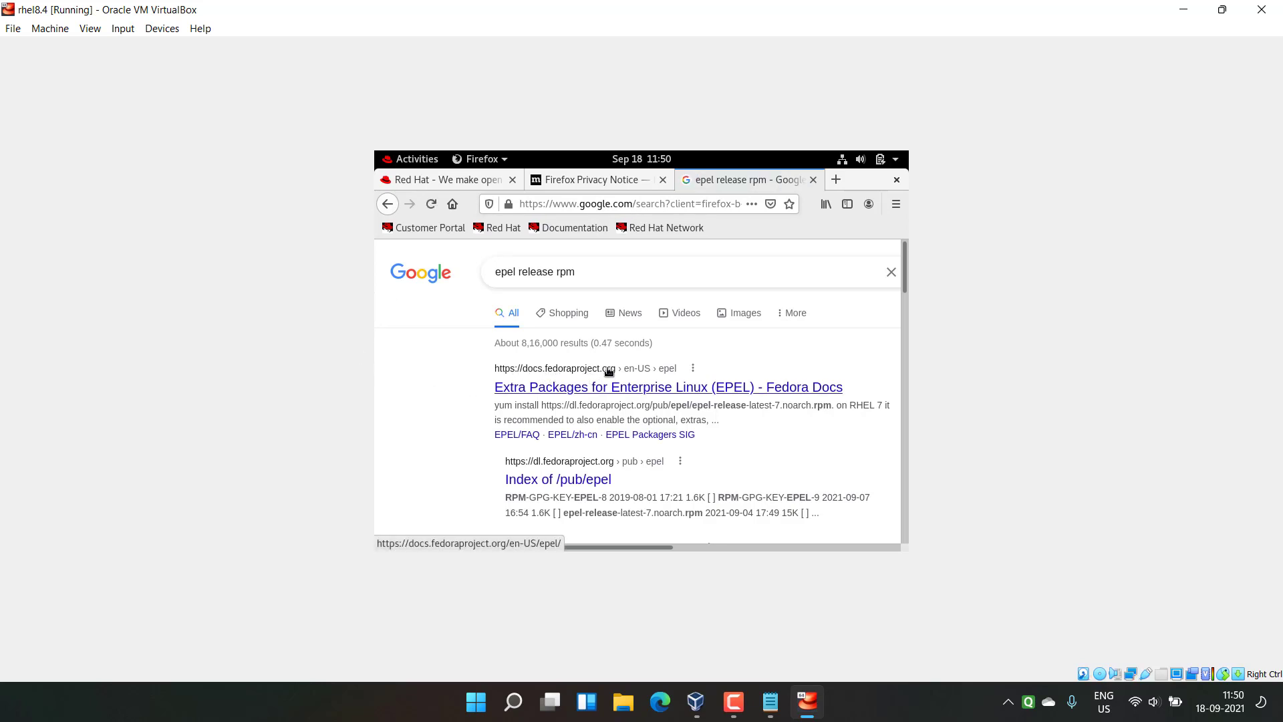
{"action": "left_click", "coordinate": [592, 394]}
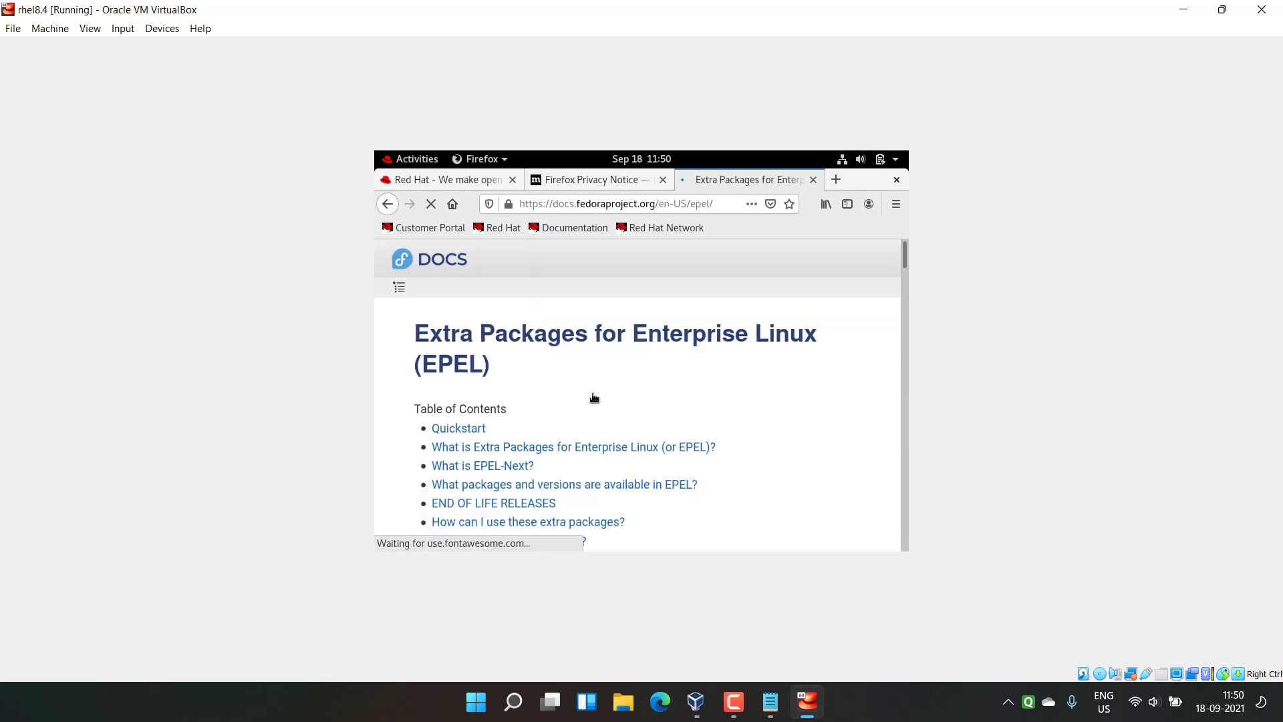
Step: Select the RHEL/CentOS 8 yum install command on the EPEL page
{"action": "scroll", "coordinate": [747, 385], "scroll_direction": "down", "scroll_amount": 3}
{"action": "scroll", "coordinate": [745, 391], "scroll_direction": "down", "scroll_amount": 10}
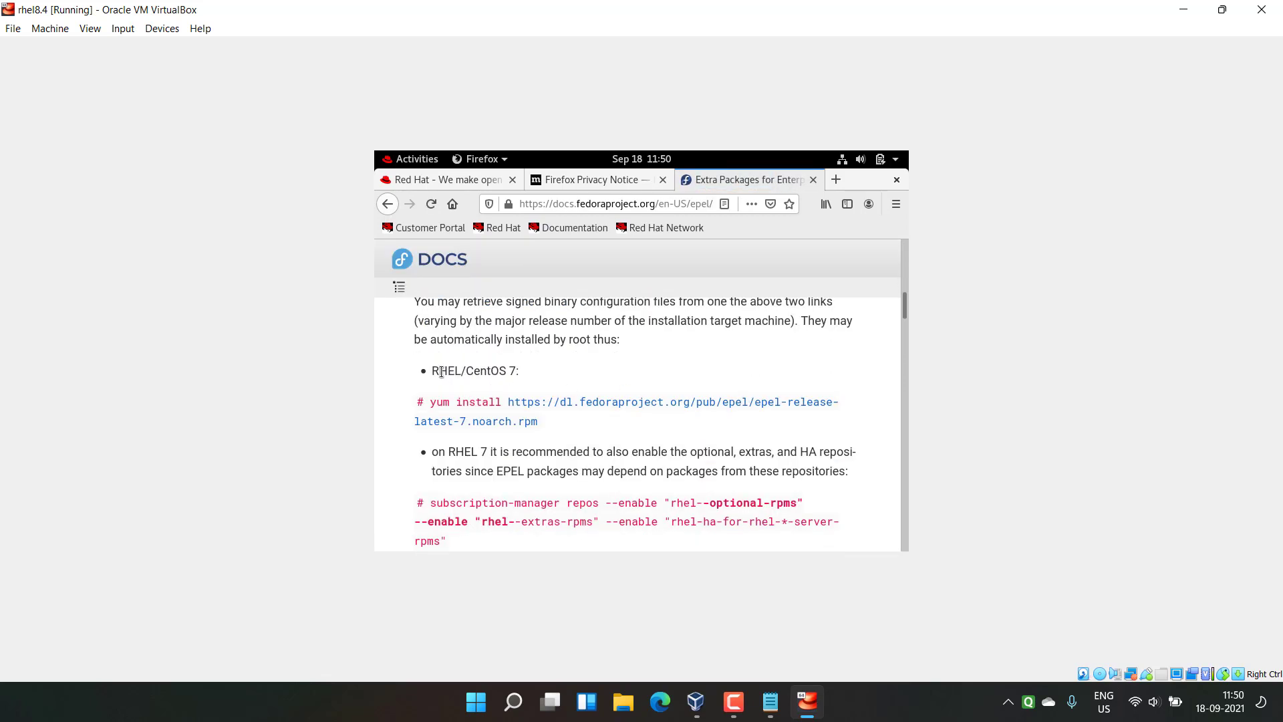
{"action": "left_click_drag", "start_coordinate": [434, 370], "coordinate": [520, 372]}
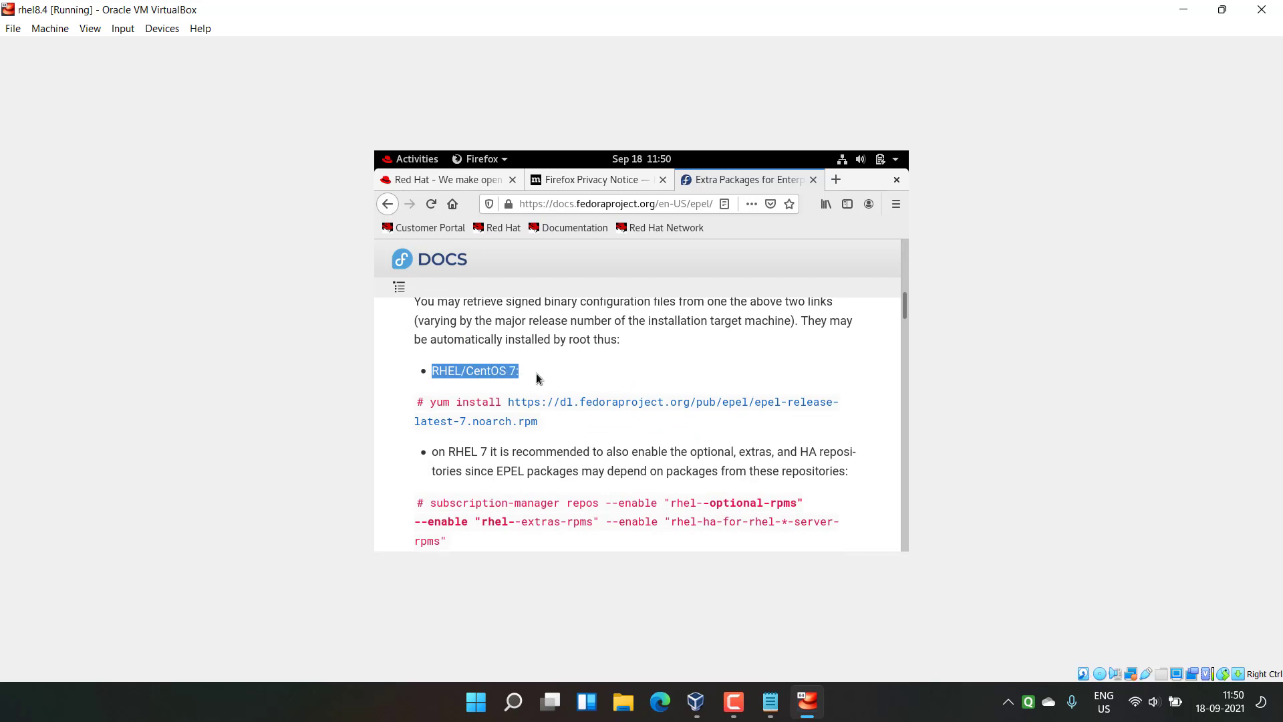
{"action": "scroll", "coordinate": [536, 378], "scroll_direction": "down", "scroll_amount": 1}
{"action": "scroll", "coordinate": [579, 364], "scroll_direction": "up", "scroll_amount": 2}
{"action": "scroll", "coordinate": [584, 379], "scroll_direction": "down", "scroll_amount": 5}
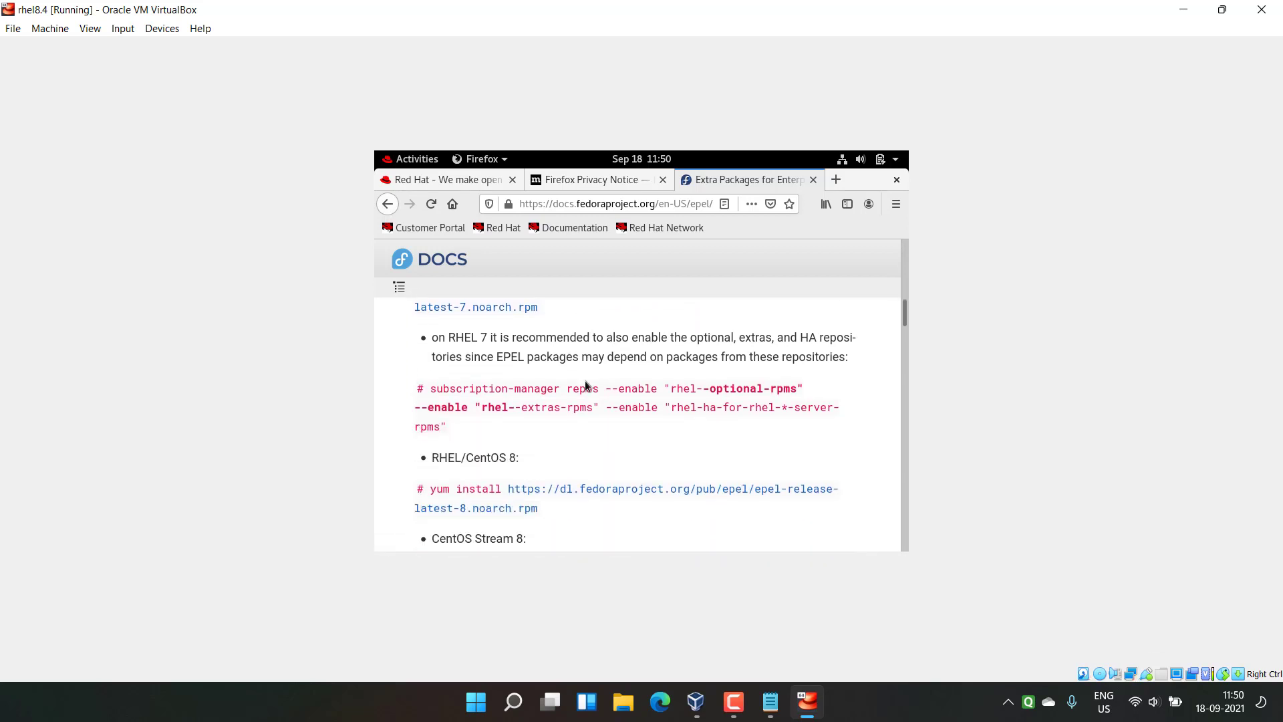
{"action": "scroll", "coordinate": [523, 377], "scroll_direction": "up", "scroll_amount": 1}
{"action": "left_click_drag", "start_coordinate": [432, 343], "coordinate": [554, 339]}
{"action": "left_click", "coordinate": [555, 341]}
{"action": "left_click_drag", "start_coordinate": [431, 375], "coordinate": [539, 395]}
{"action": "key", "text": "ctrl+c"}
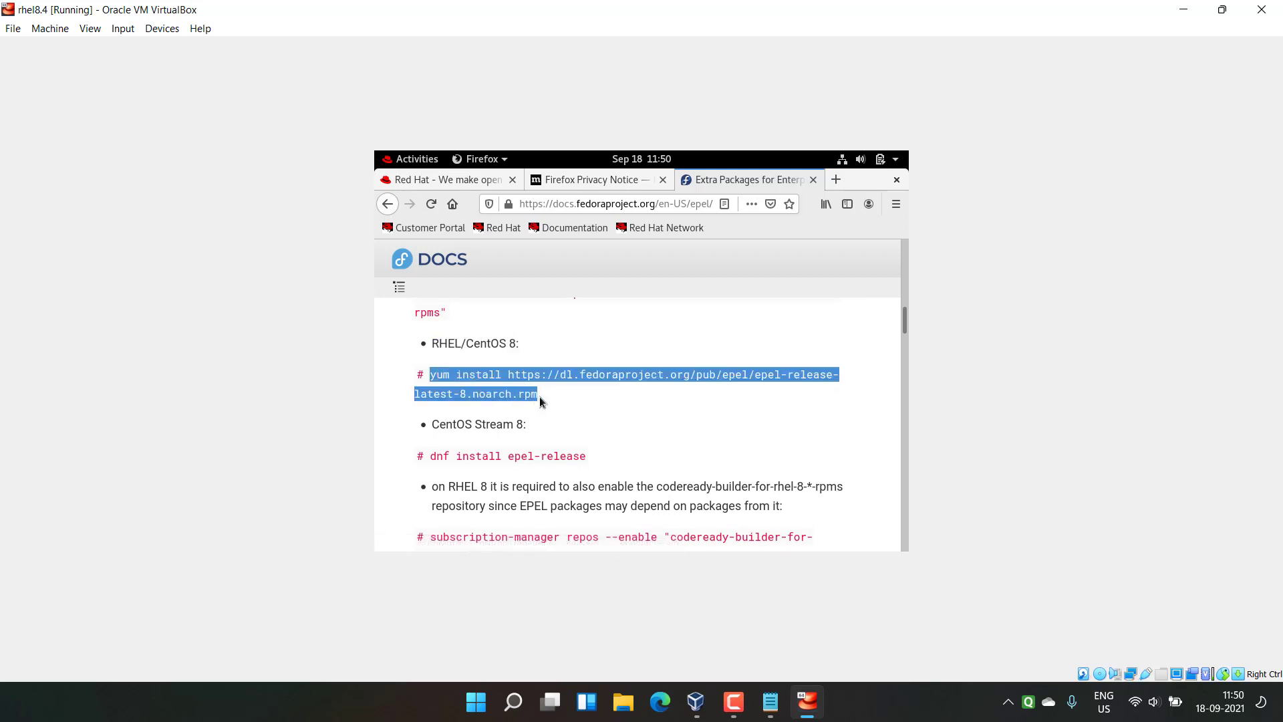
Step: Return to the terminal window via the activities overview
{"action": "left_click", "coordinate": [539, 396]}
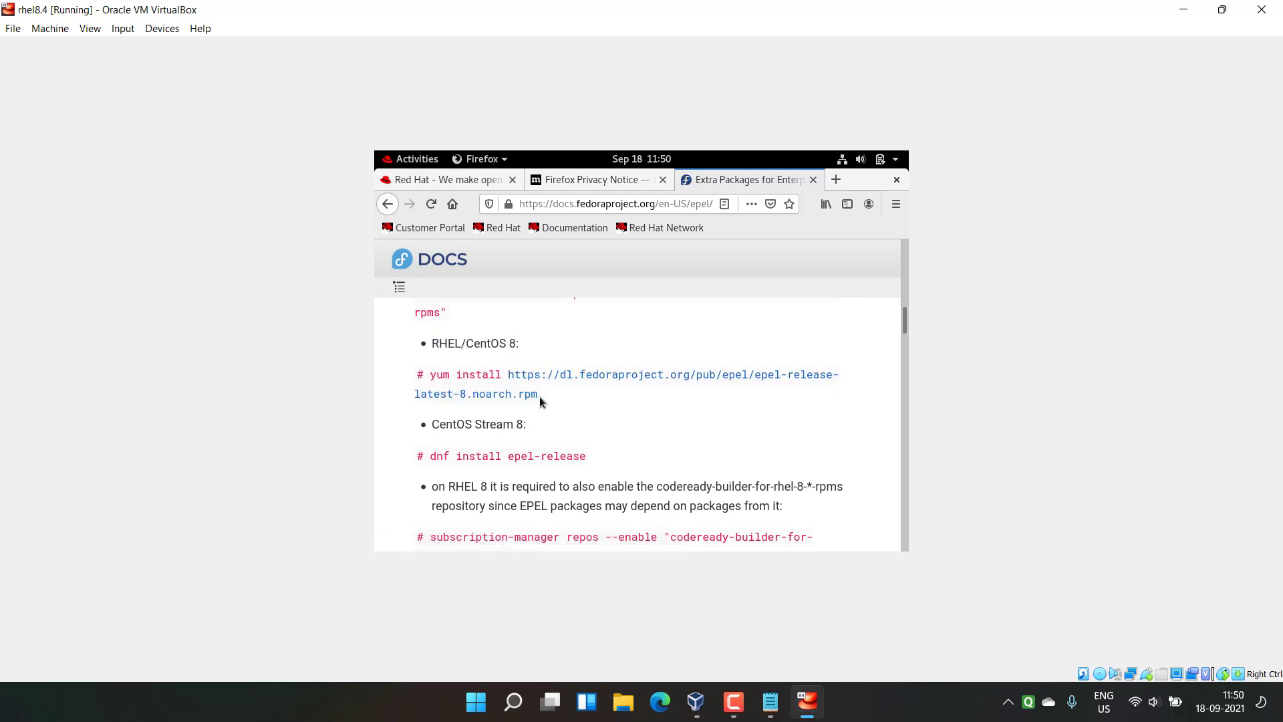
{"action": "left_click", "coordinate": [398, 161]}
{"action": "left_click", "coordinate": [780, 432]}
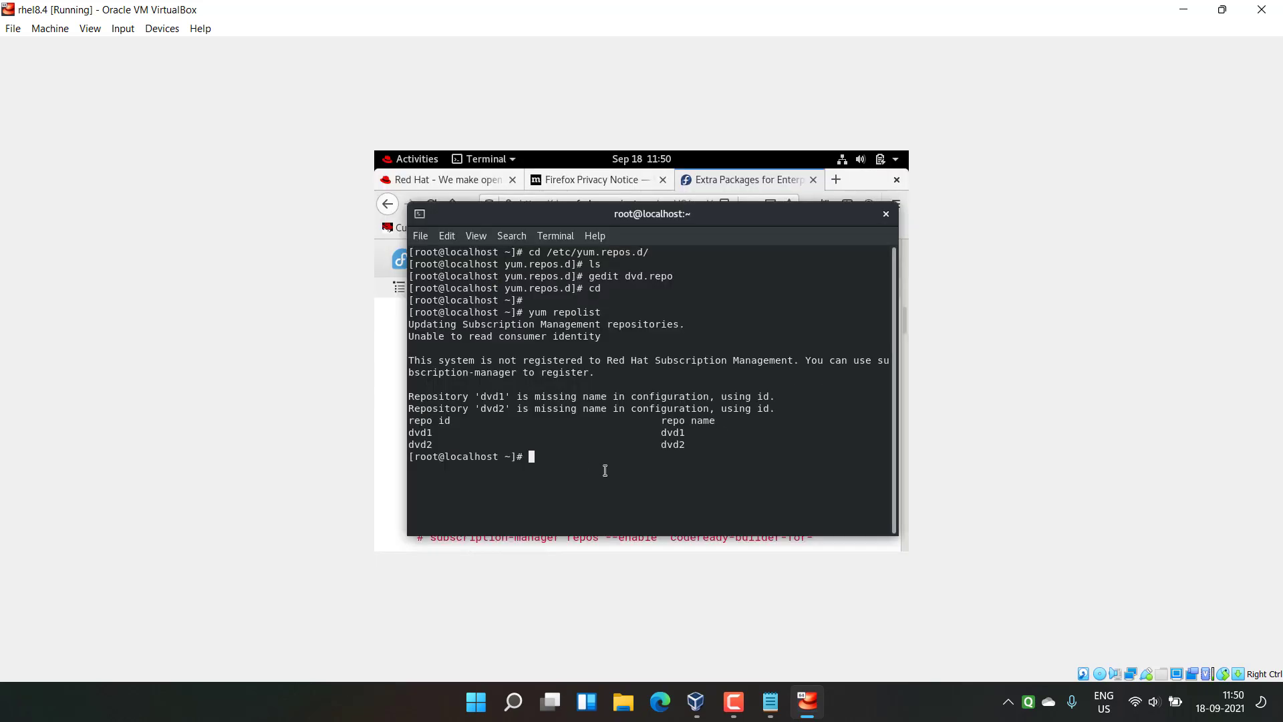
Step: Paste and run the EPEL install command, confirm with y, then rerun yum repolist
{"action": "right_click", "coordinate": [573, 456]}
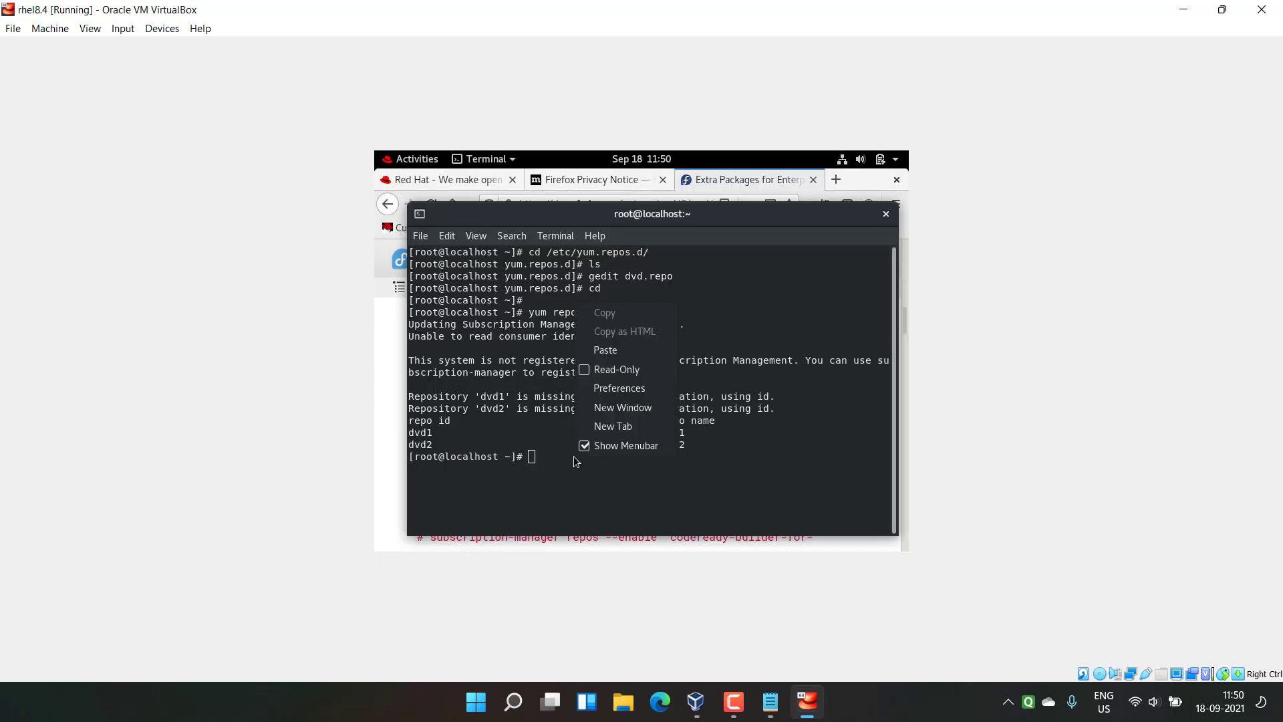
{"action": "left_click", "coordinate": [608, 353]}
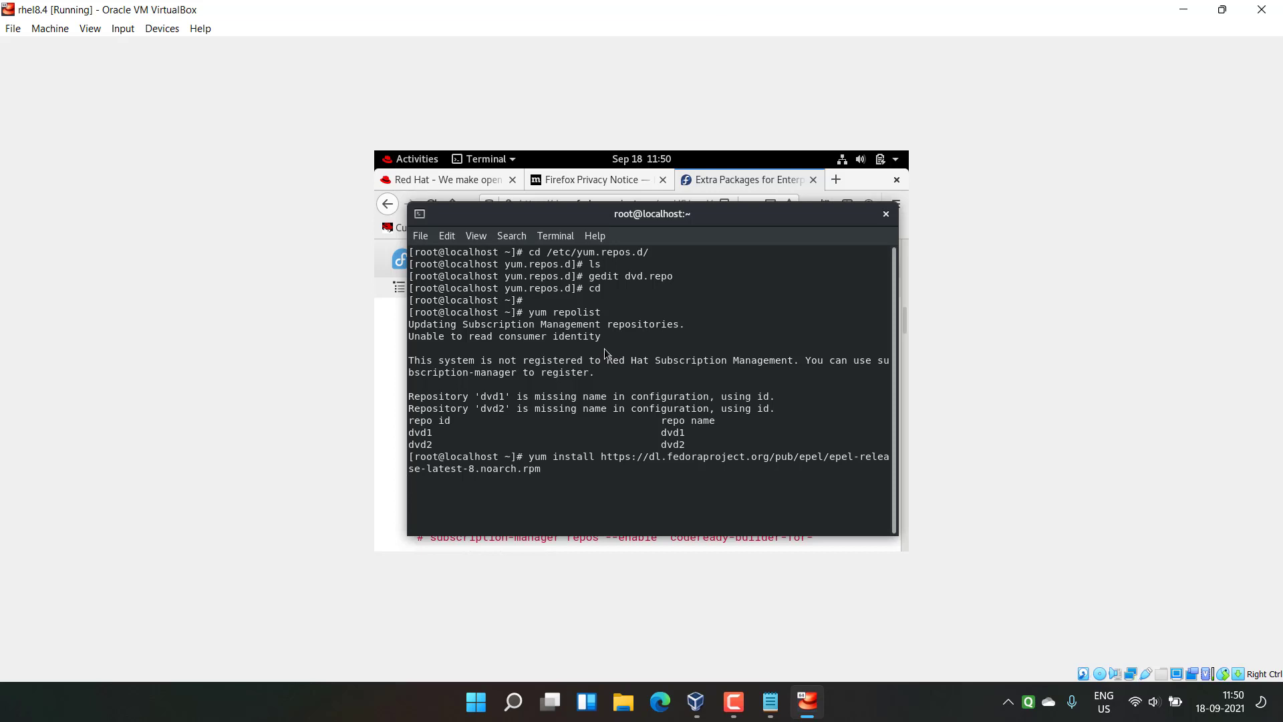
{"action": "key", "text": "Return"}
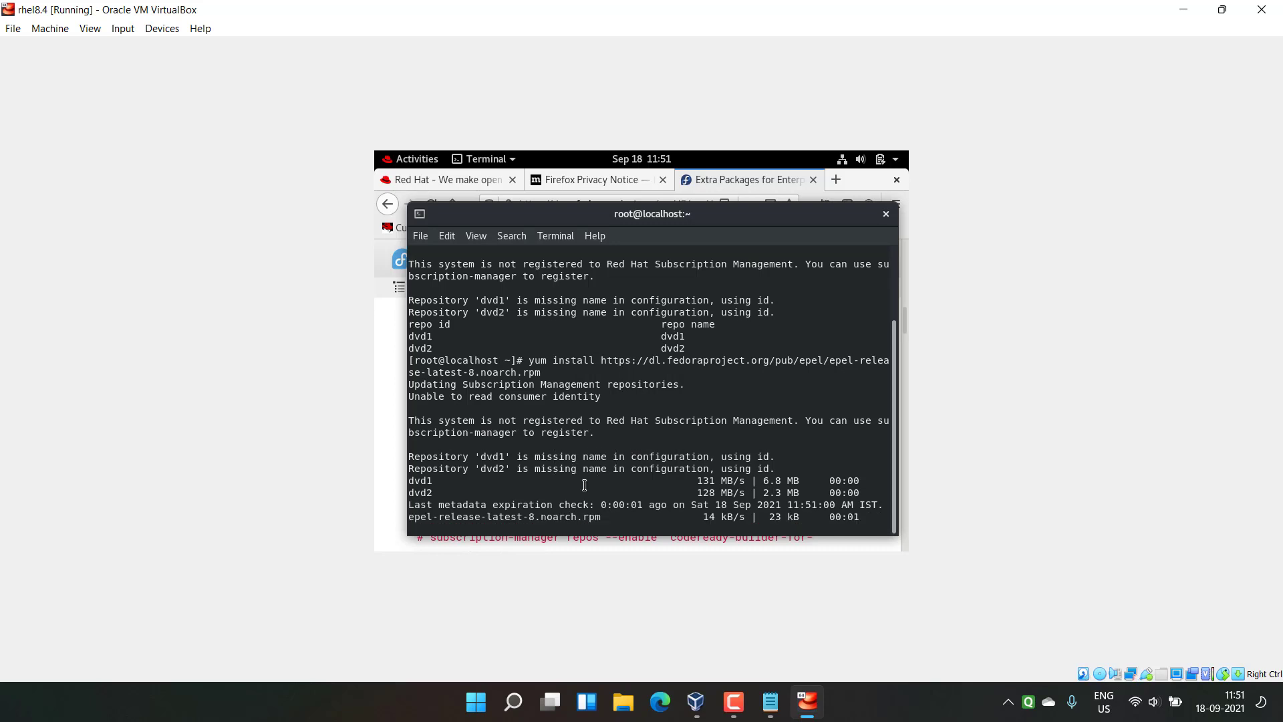
{"action": "type", "text": "y"}
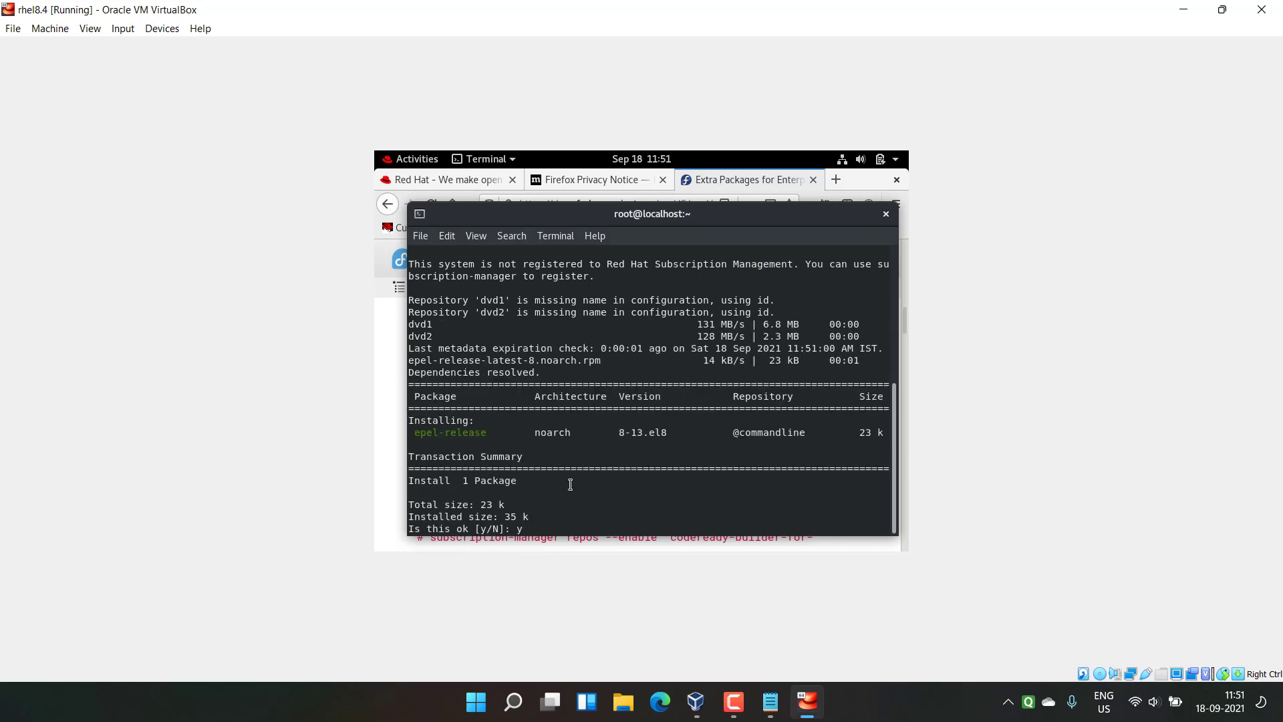
{"action": "key", "text": "Return"}
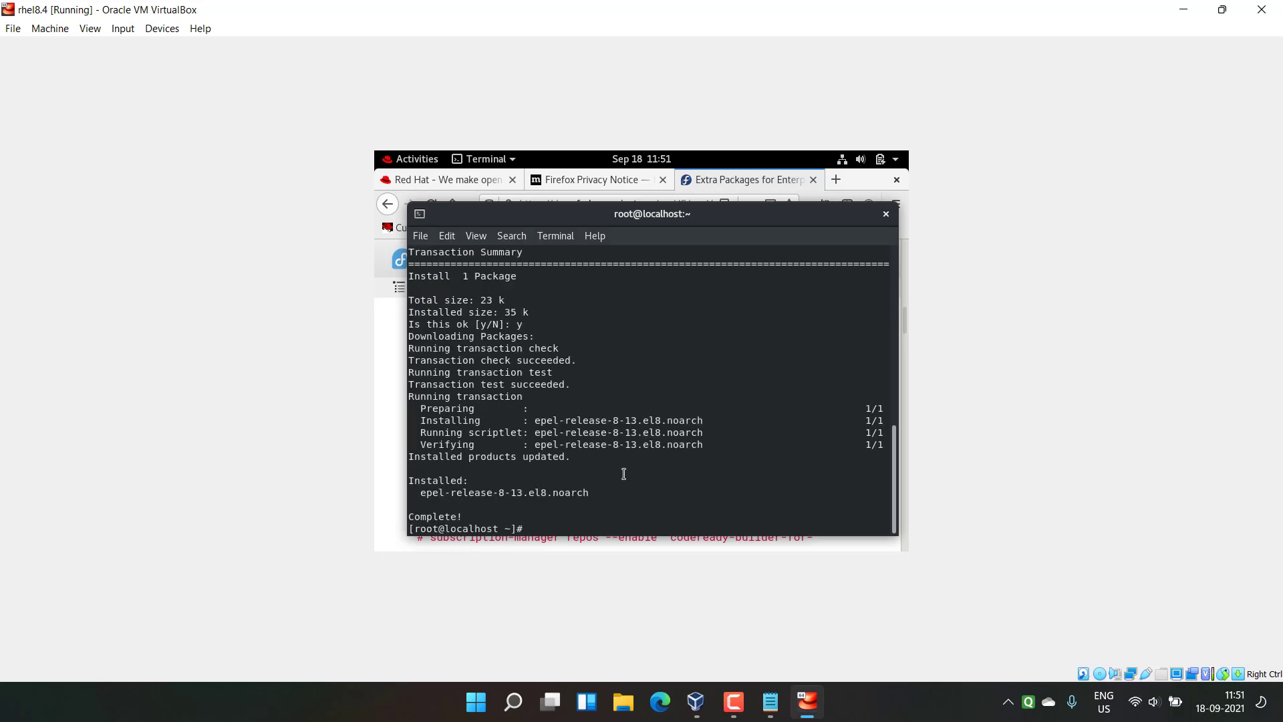
{"action": "type", "text": "yum repolist"}
{"action": "key", "text": "Return"}
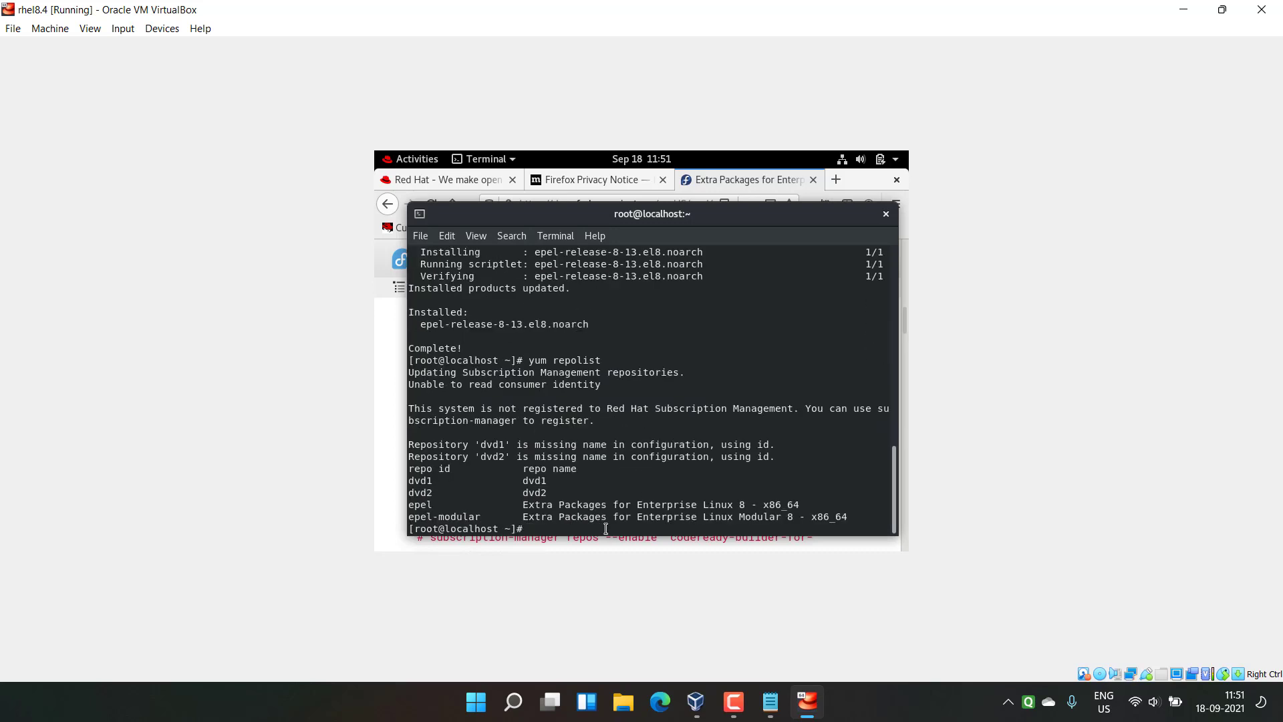
{"action": "left_click_drag", "start_coordinate": [409, 476], "coordinate": [861, 511]}
{"action": "left_click", "coordinate": [862, 516]}
{"action": "left_click", "coordinate": [769, 706]}
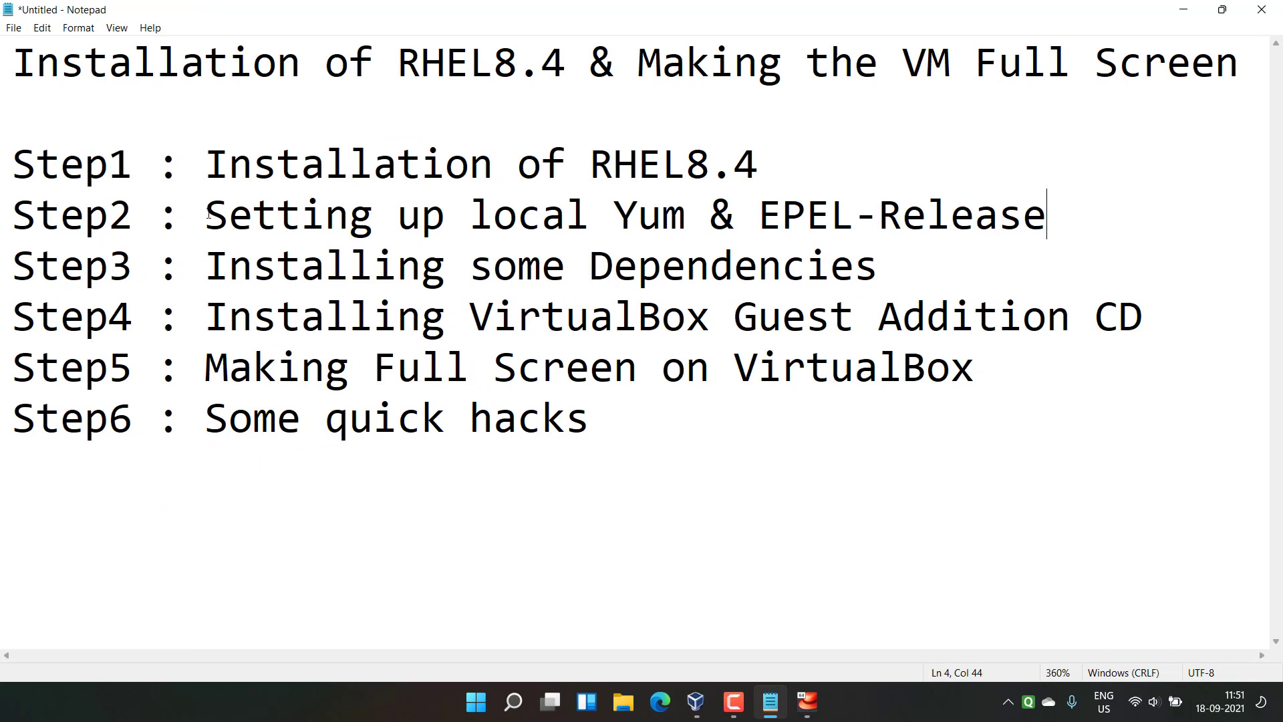
{"action": "left_click_drag", "start_coordinate": [208, 214], "coordinate": [1040, 205]}
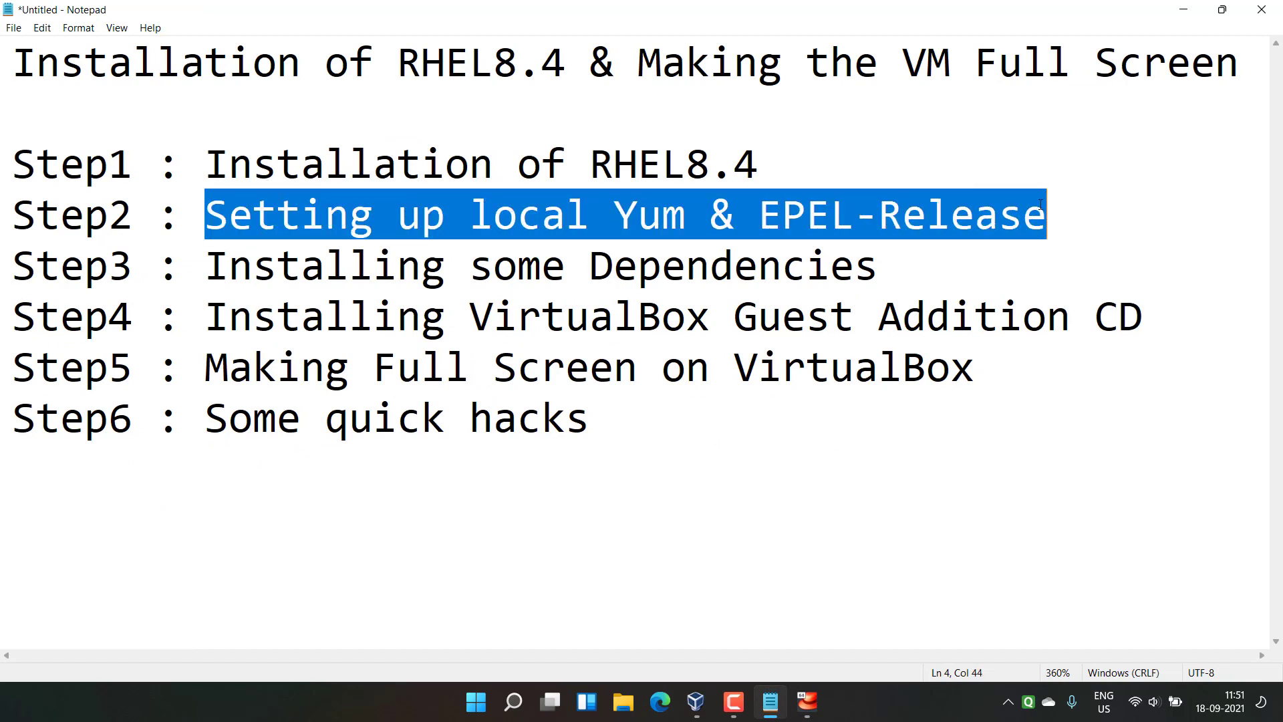
{"action": "left_click", "coordinate": [1034, 203]}
{"action": "left_click_drag", "start_coordinate": [207, 264], "coordinate": [887, 255]}
{"action": "left_click", "coordinate": [884, 268]}
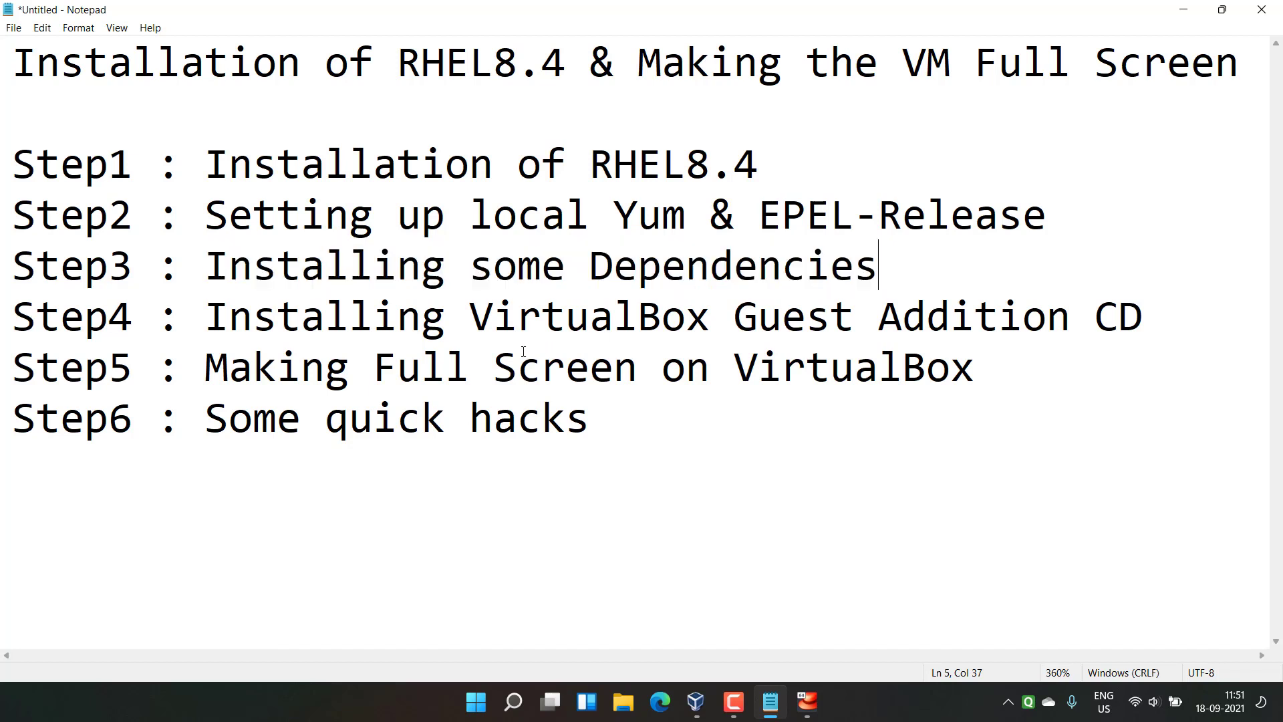
{"action": "left_click_drag", "start_coordinate": [471, 318], "coordinate": [1126, 312]}
{"action": "left_click", "coordinate": [1148, 317]}
{"action": "left_click", "coordinate": [807, 700]}
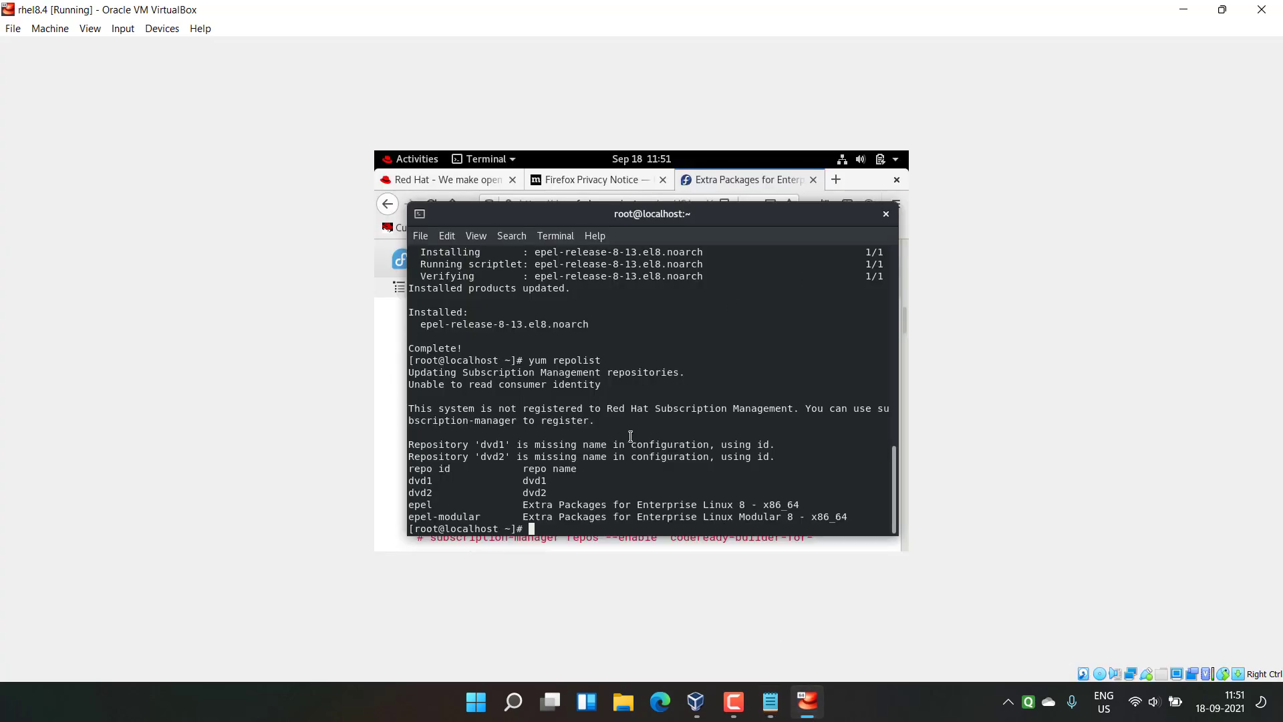
Step: Clear the terminal and close Firefox along with its three tabs
{"action": "type", "text": "clear"}
{"action": "key", "text": "Return"}
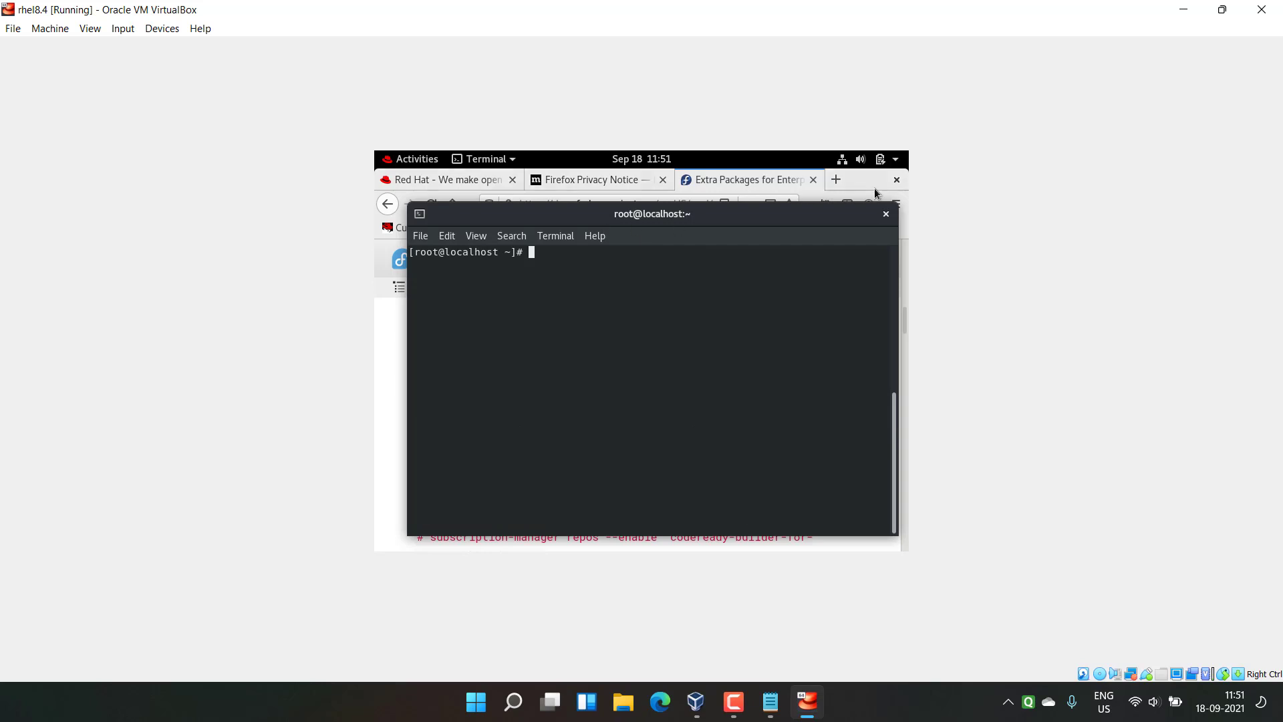
{"action": "left_click", "coordinate": [874, 188]}
{"action": "left_click", "coordinate": [898, 179]}
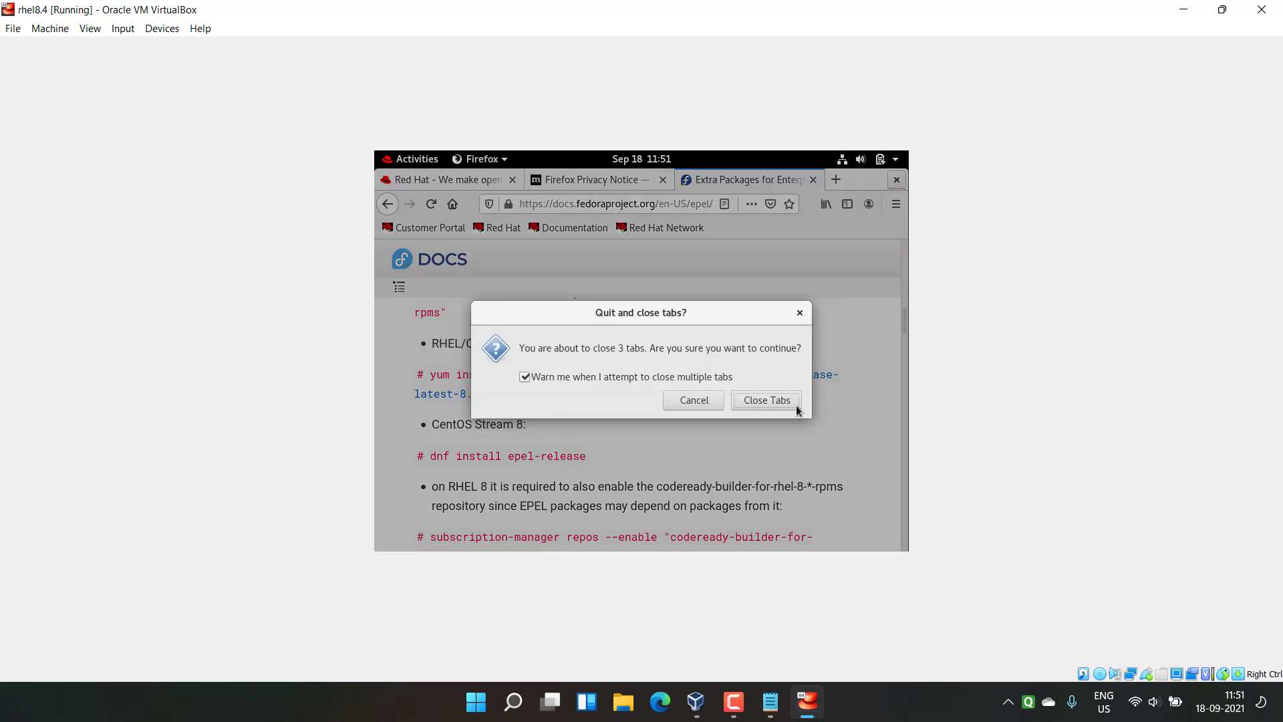
{"action": "left_click", "coordinate": [796, 405]}
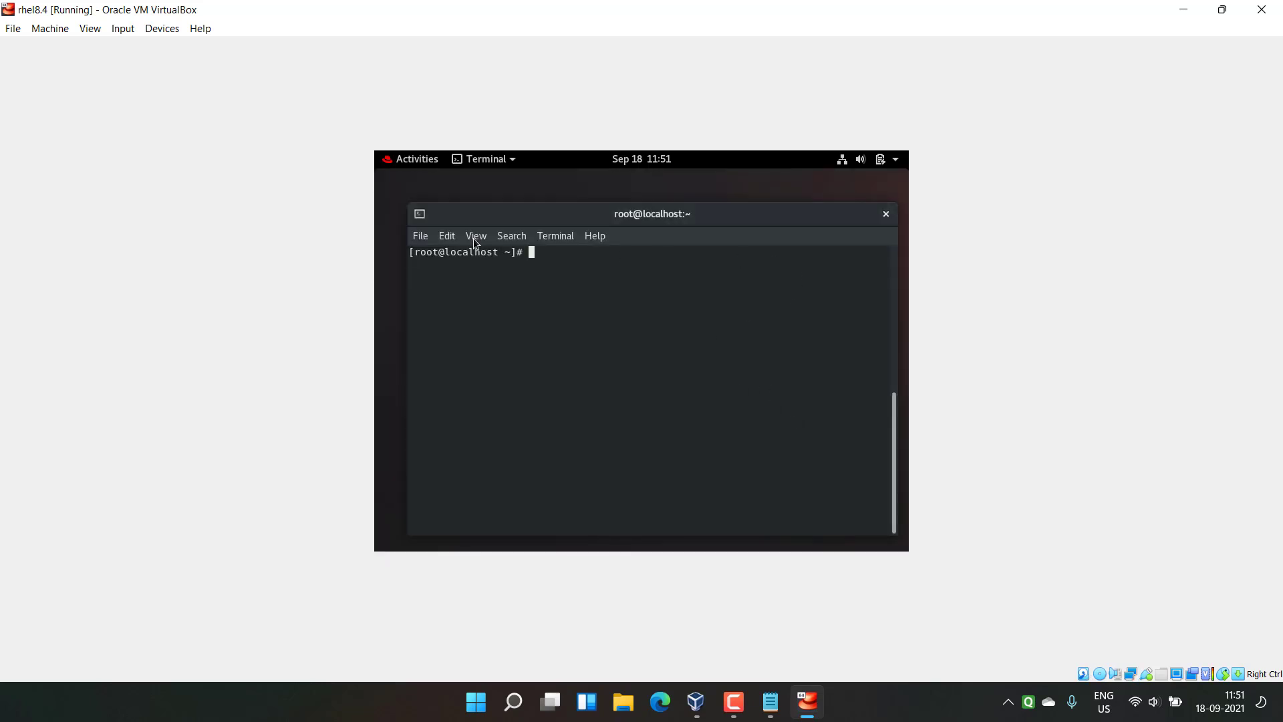
Step: Zoom in the terminal and run yum install gcc perl make kernel-headers kernel-devel elfutils-libelf-devel -y
{"action": "left_click", "coordinate": [473, 241]}
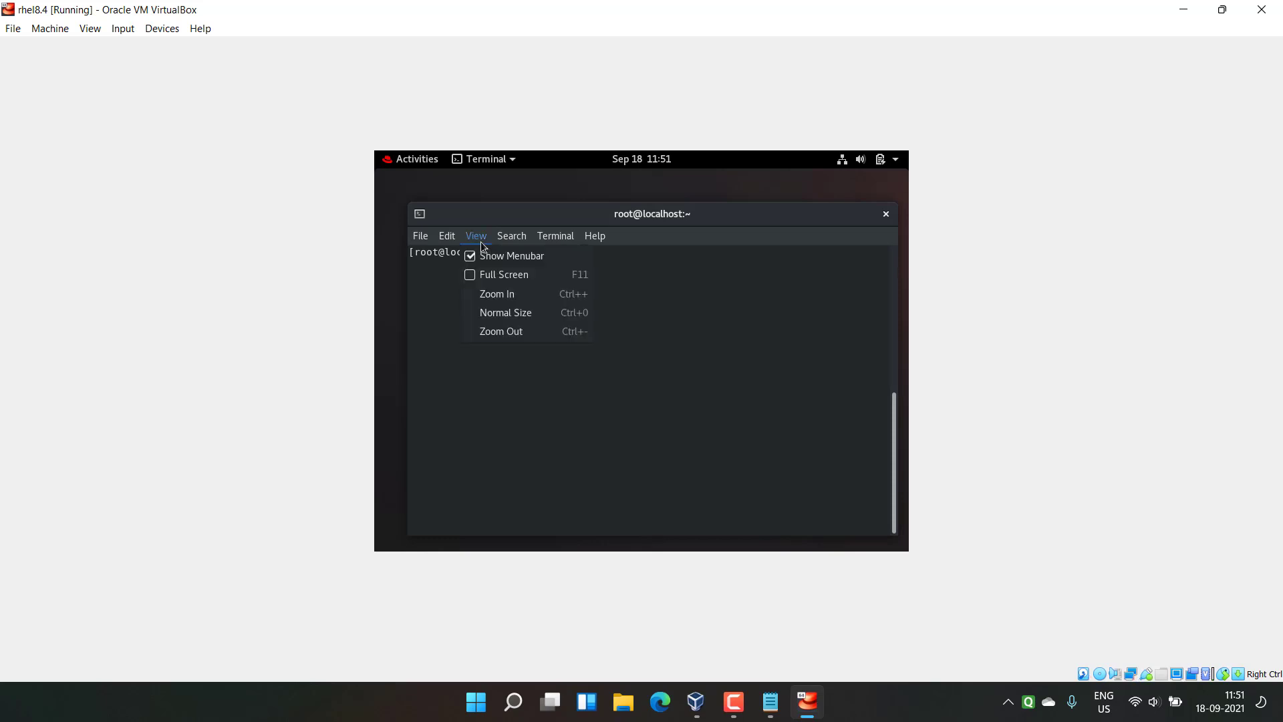
{"action": "left_click", "coordinate": [496, 295]}
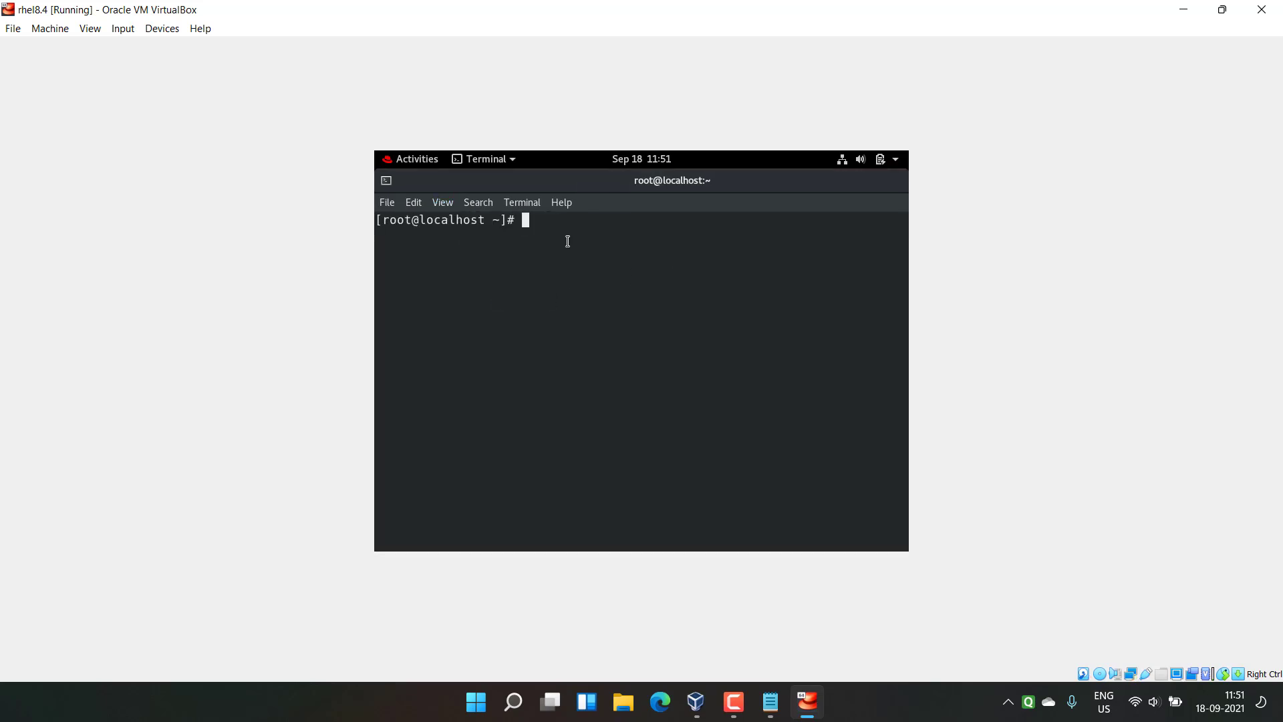
{"action": "type", "text": "yum install gcc perl make "}
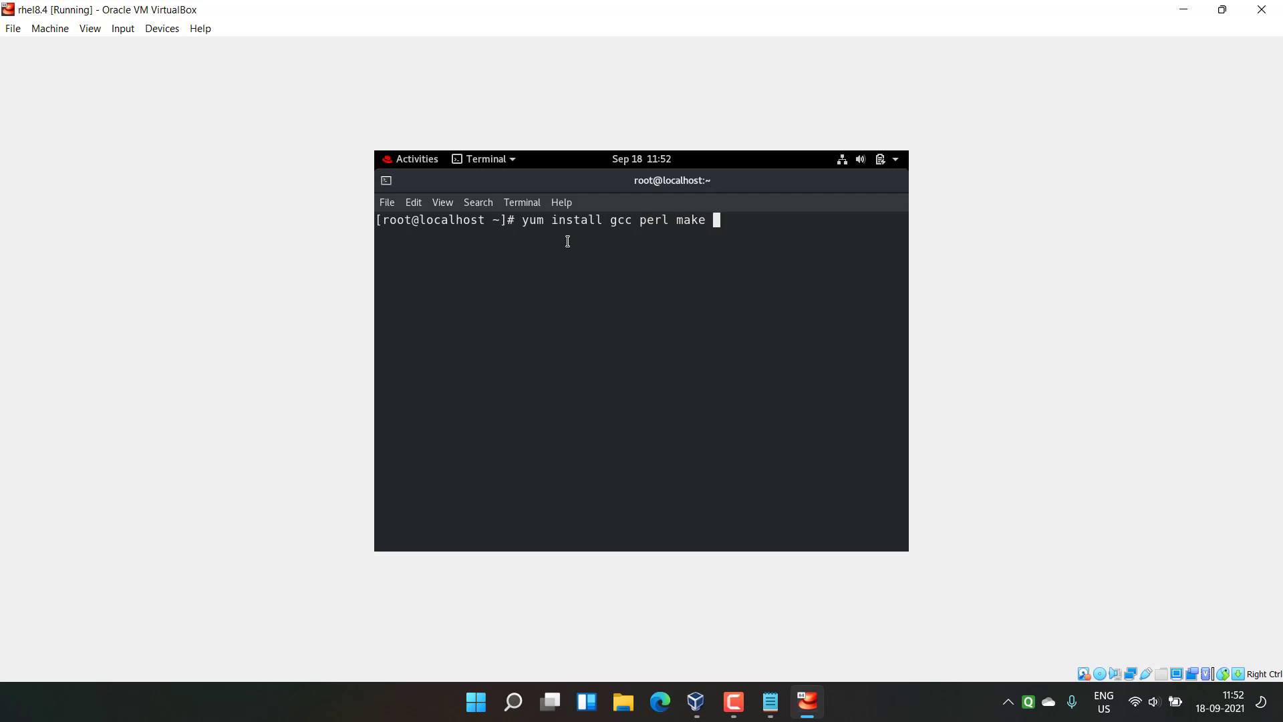
{"action": "type", "text": "kernel-headers kernel-devel"}
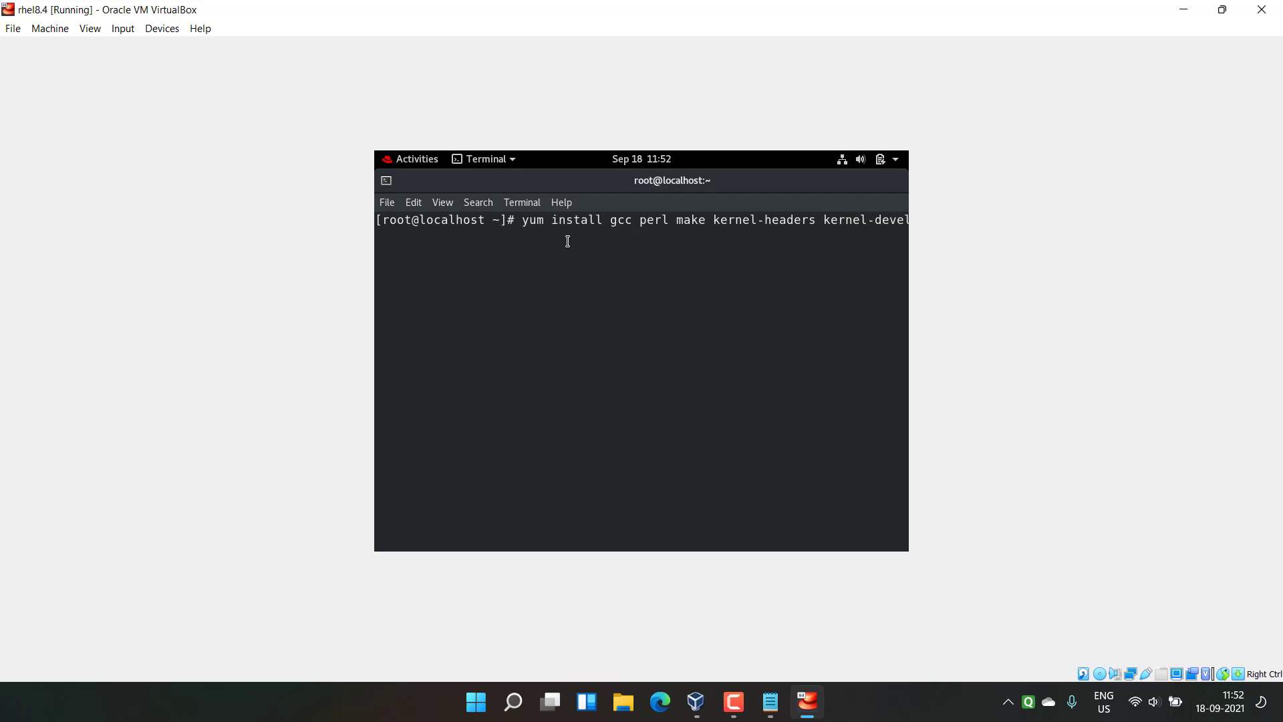
{"action": "key", "text": "Left"}
{"action": "key", "text": "Left"}
{"action": "key", "text": "Left"}
{"action": "key", "text": "Left"}
{"action": "key", "text": "Left"}
{"action": "key", "text": "Left"}
{"action": "key", "text": "Left"}
{"action": "key", "text": "Left"}
{"action": "key", "text": "Left"}
{"action": "key", "text": "Left"}
{"action": "key", "text": "Left"}
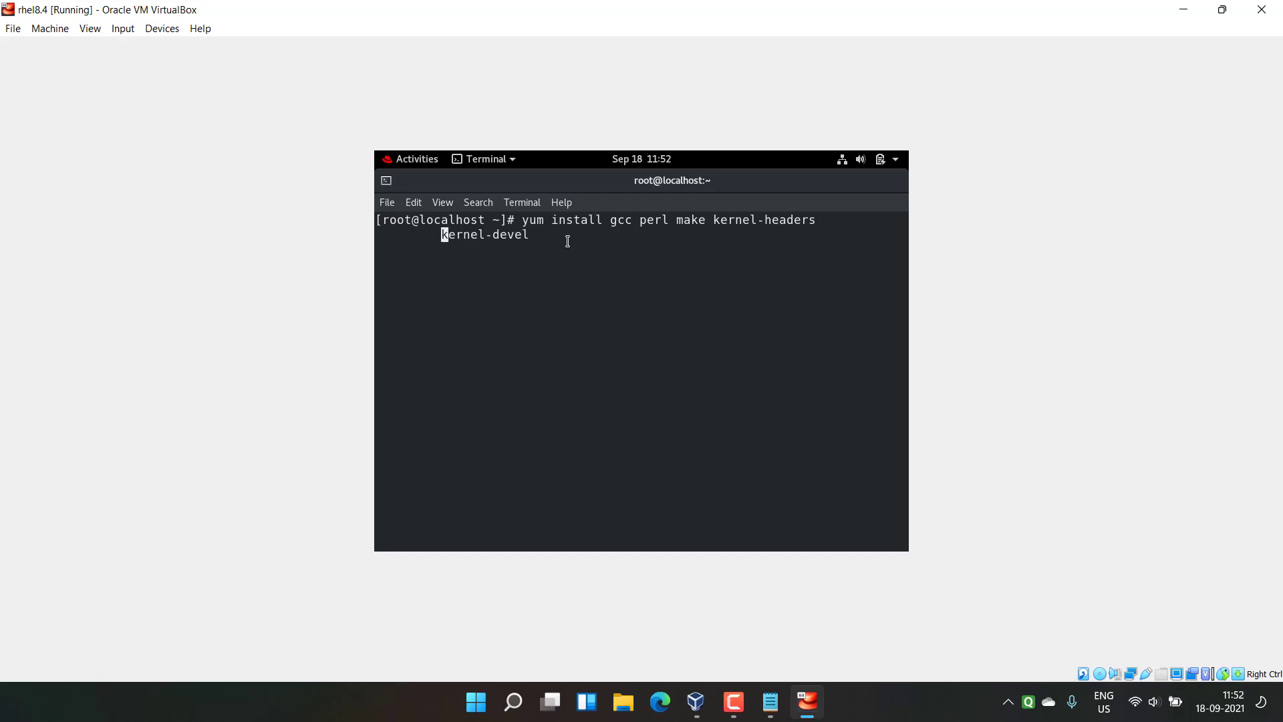
{"action": "key", "text": "Right"}
{"action": "key", "text": "Right"}
{"action": "key", "text": "Right"}
{"action": "key", "text": "Right"}
{"action": "key", "text": "Right"}
{"action": "key", "text": "Right"}
{"action": "key", "text": "Right"}
{"action": "key", "text": "Right"}
{"action": "key", "text": "Right"}
{"action": "key", "text": "Right"}
{"action": "key", "text": "Right"}
{"action": "key", "text": "Right"}
{"action": "type", "text": "elfutils-libelf-devel"}
{"action": "type", "text": "-y"}
{"action": "key", "text": "Return"}
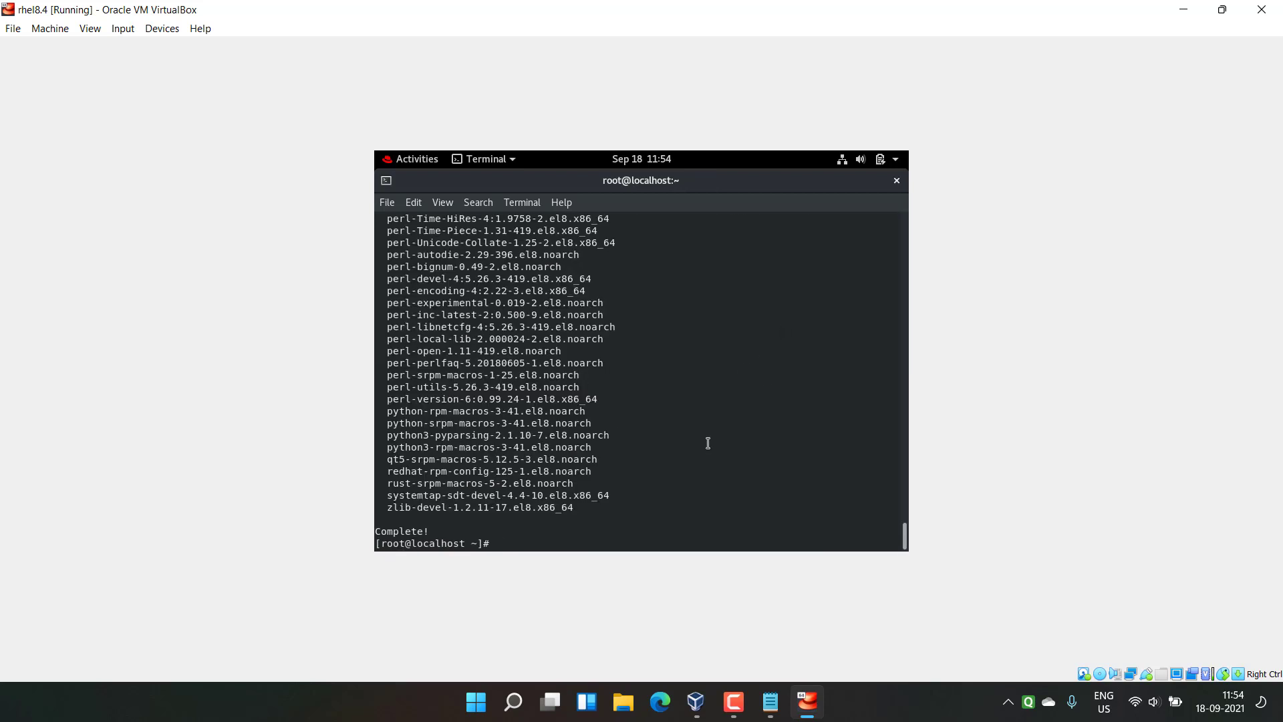
{"action": "left_click", "coordinate": [770, 702]}
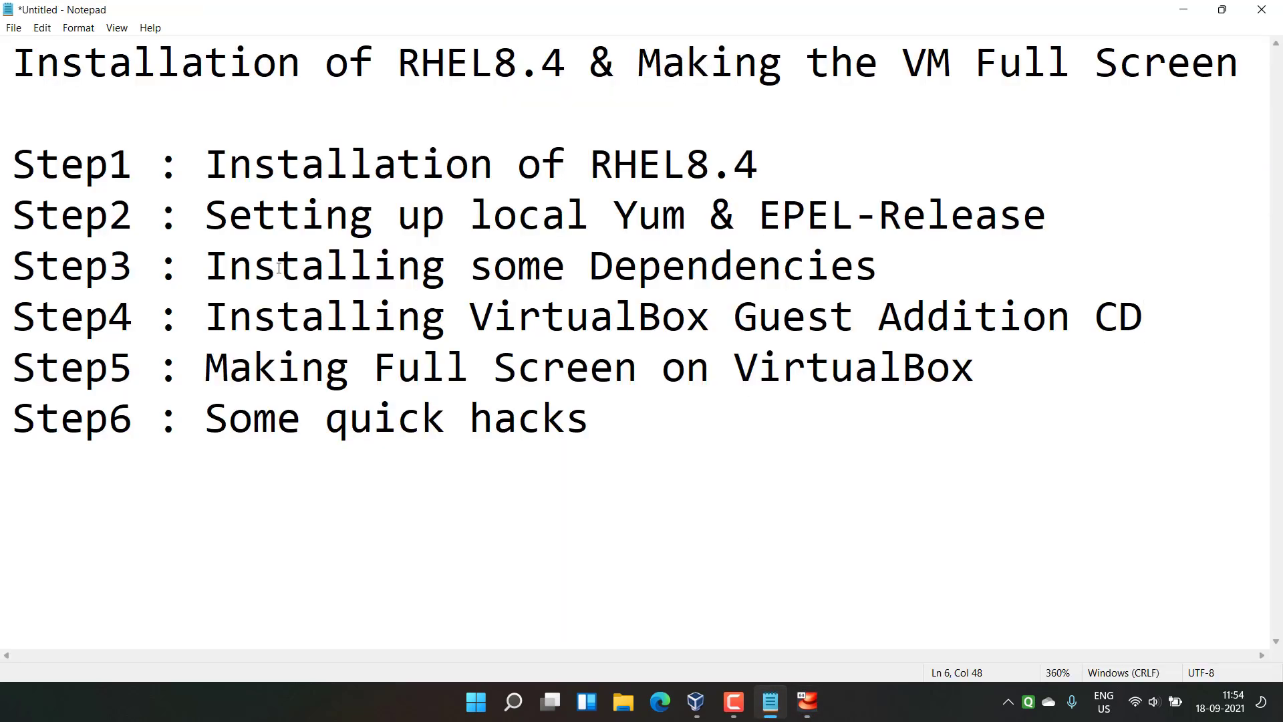
{"action": "left_click_drag", "start_coordinate": [206, 266], "coordinate": [905, 263]}
{"action": "left_click", "coordinate": [905, 264]}
{"action": "left_click_drag", "start_coordinate": [206, 317], "coordinate": [1136, 301]}
{"action": "left_click", "coordinate": [1141, 310]}
{"action": "left_click", "coordinate": [808, 700]}
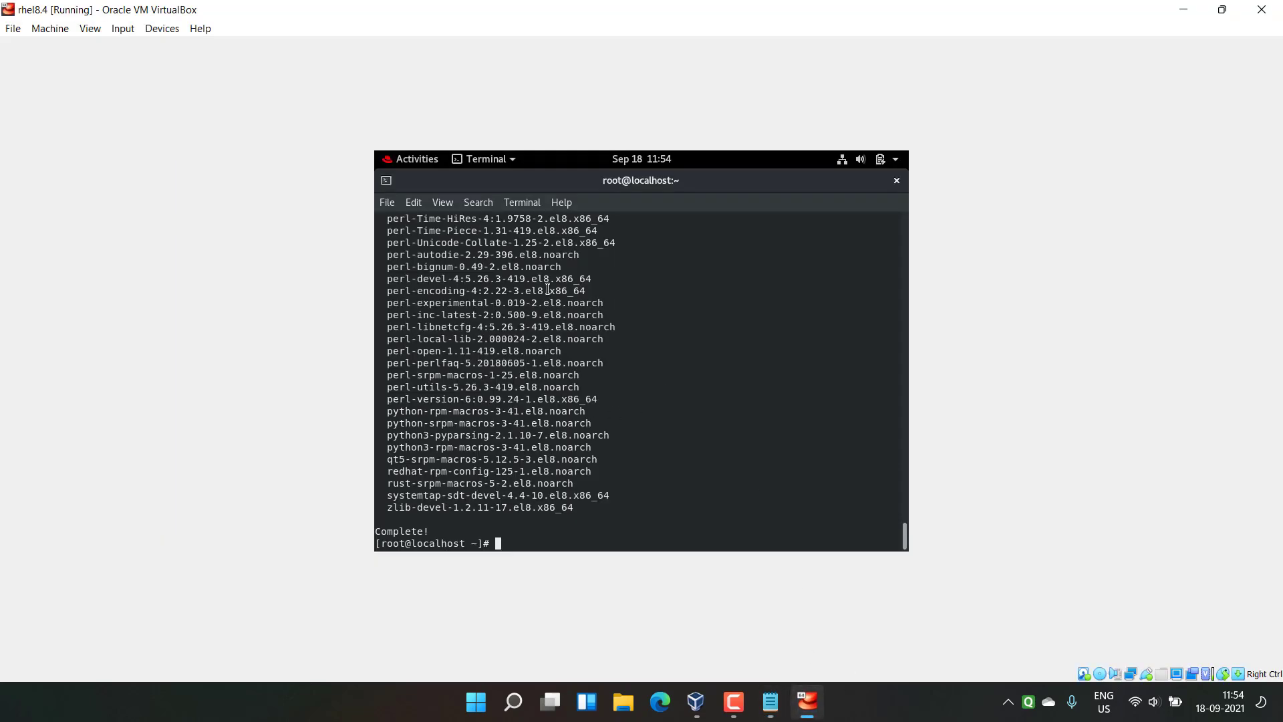
Step: Eject the mounted RHEL installation disc from Files
{"action": "left_click", "coordinate": [409, 161]}
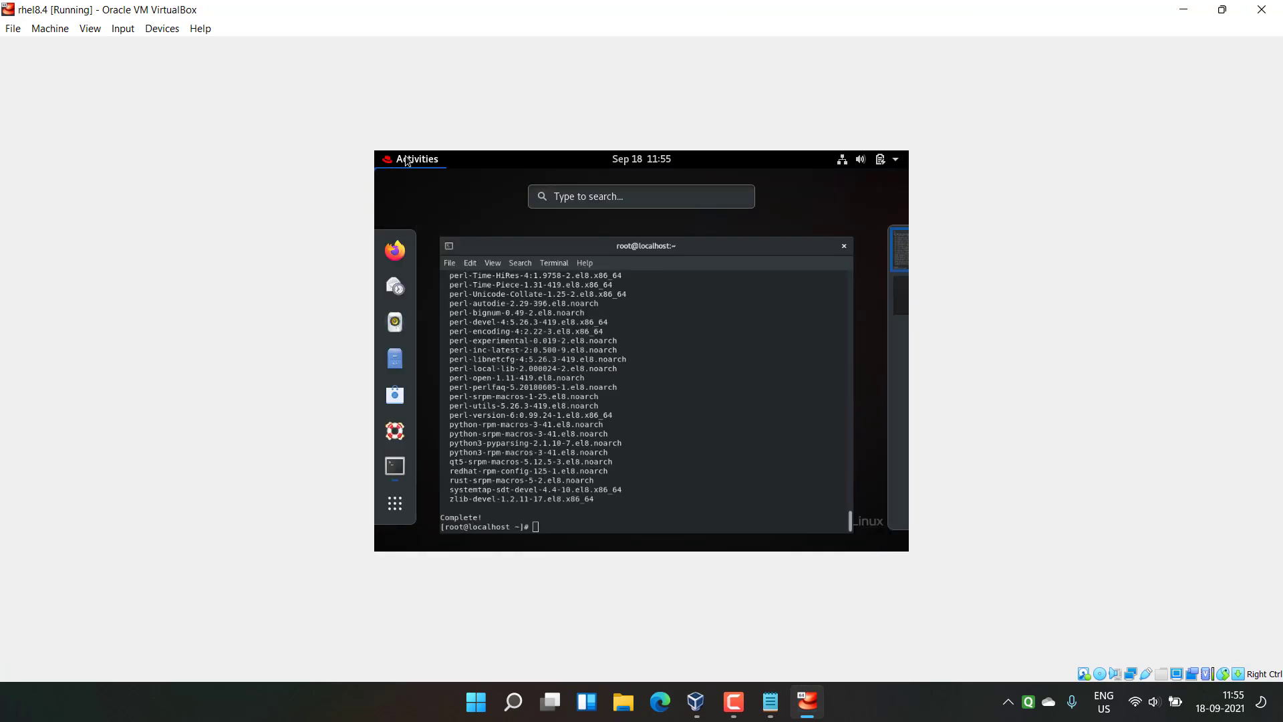
{"action": "left_click", "coordinate": [395, 357]}
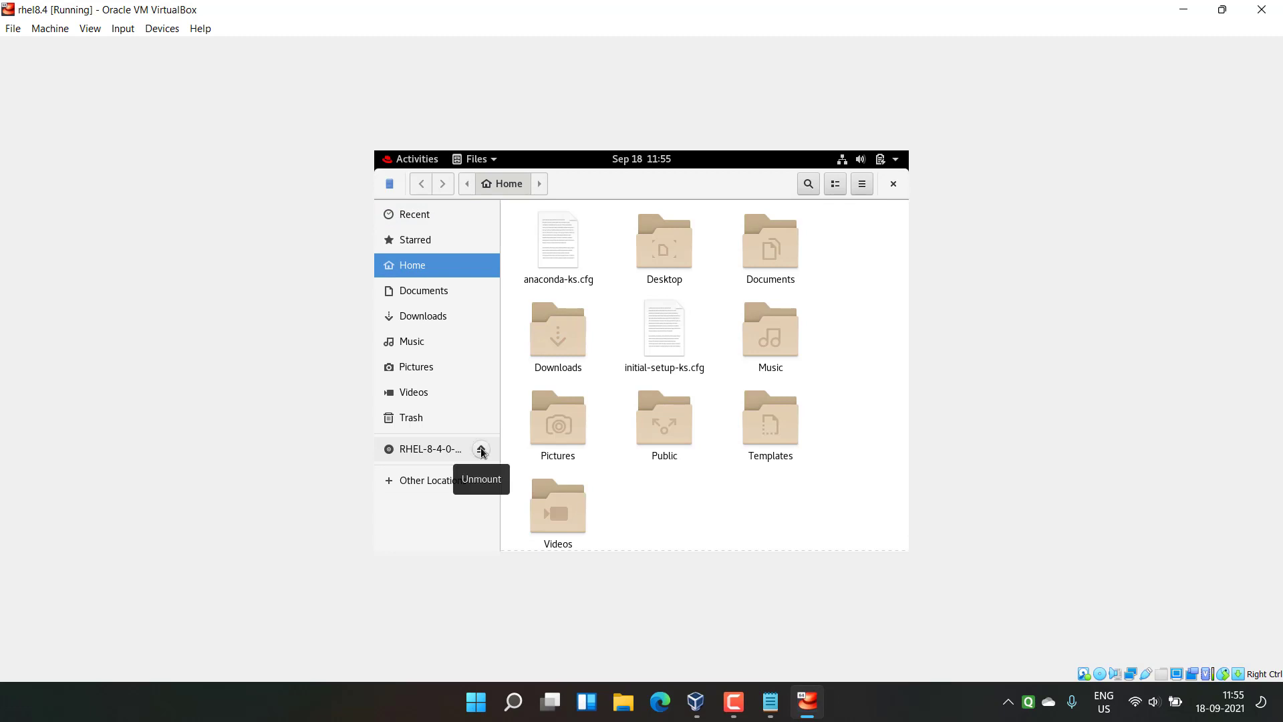
{"action": "left_click", "coordinate": [481, 450]}
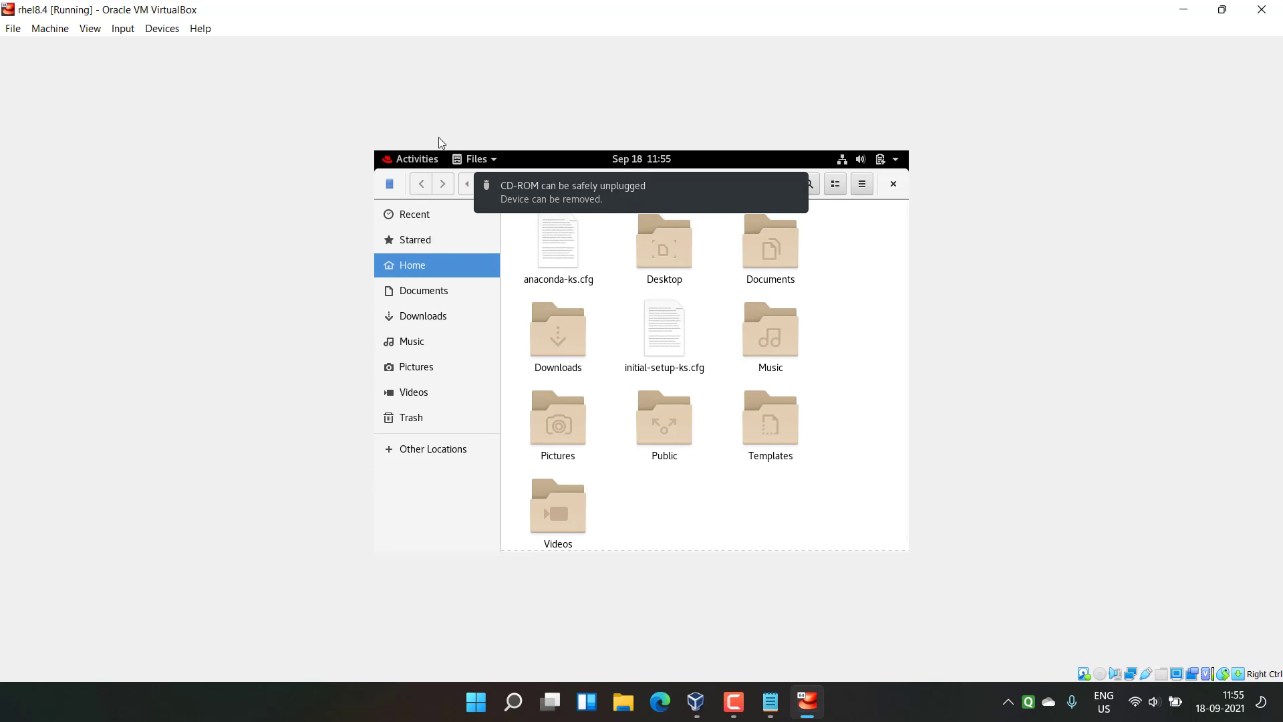
Step: Insert the Guest Additions CD image and run its installer software
{"action": "left_click", "coordinate": [161, 29]}
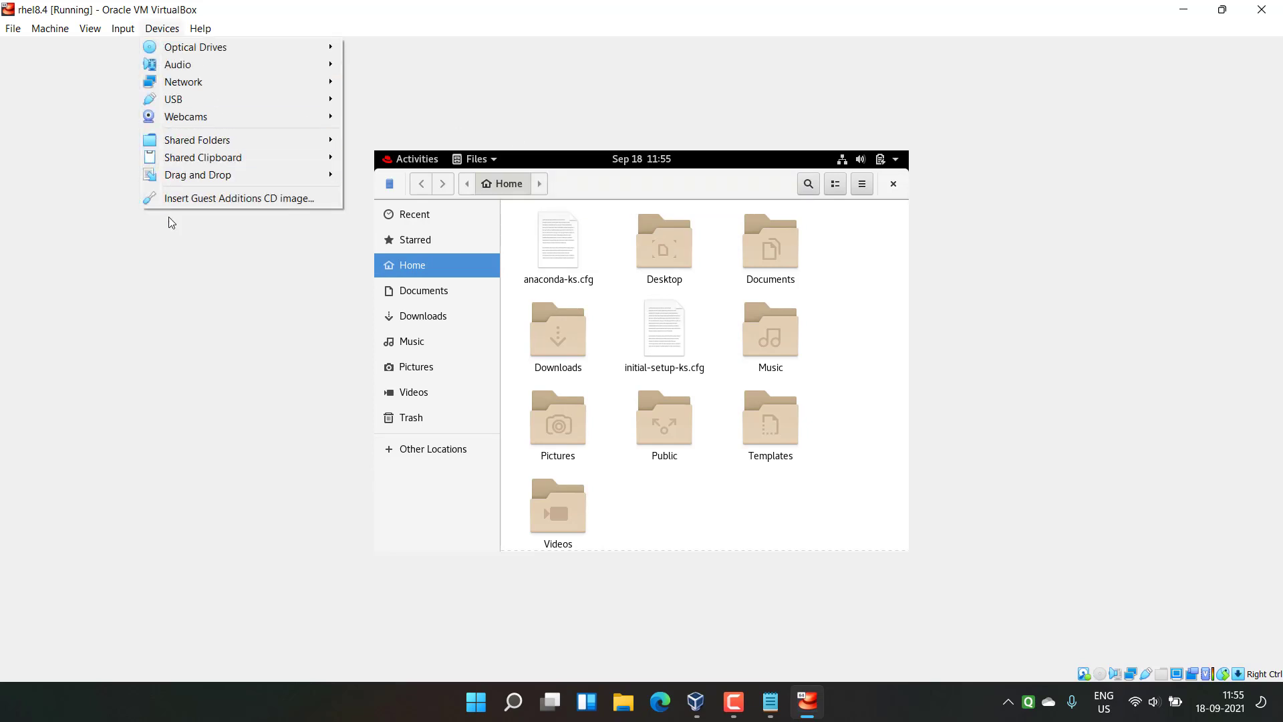
{"action": "left_click", "coordinate": [196, 199]}
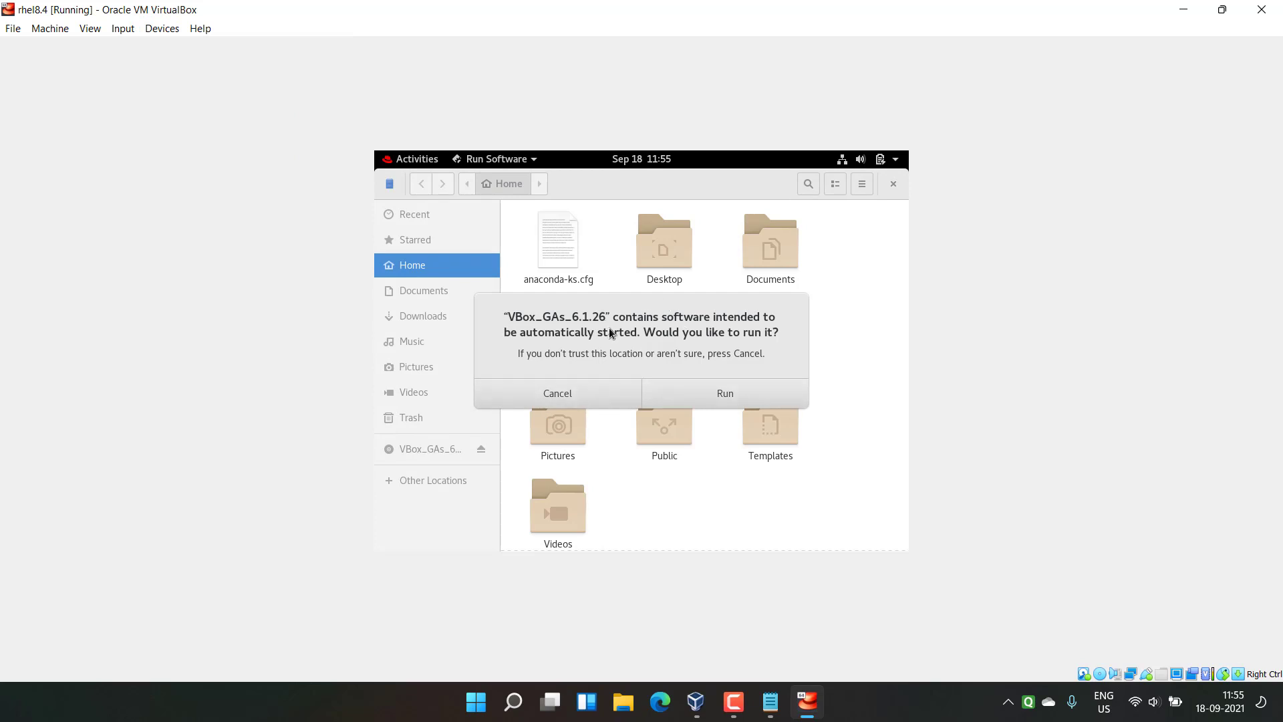
{"action": "left_click", "coordinate": [552, 392]}
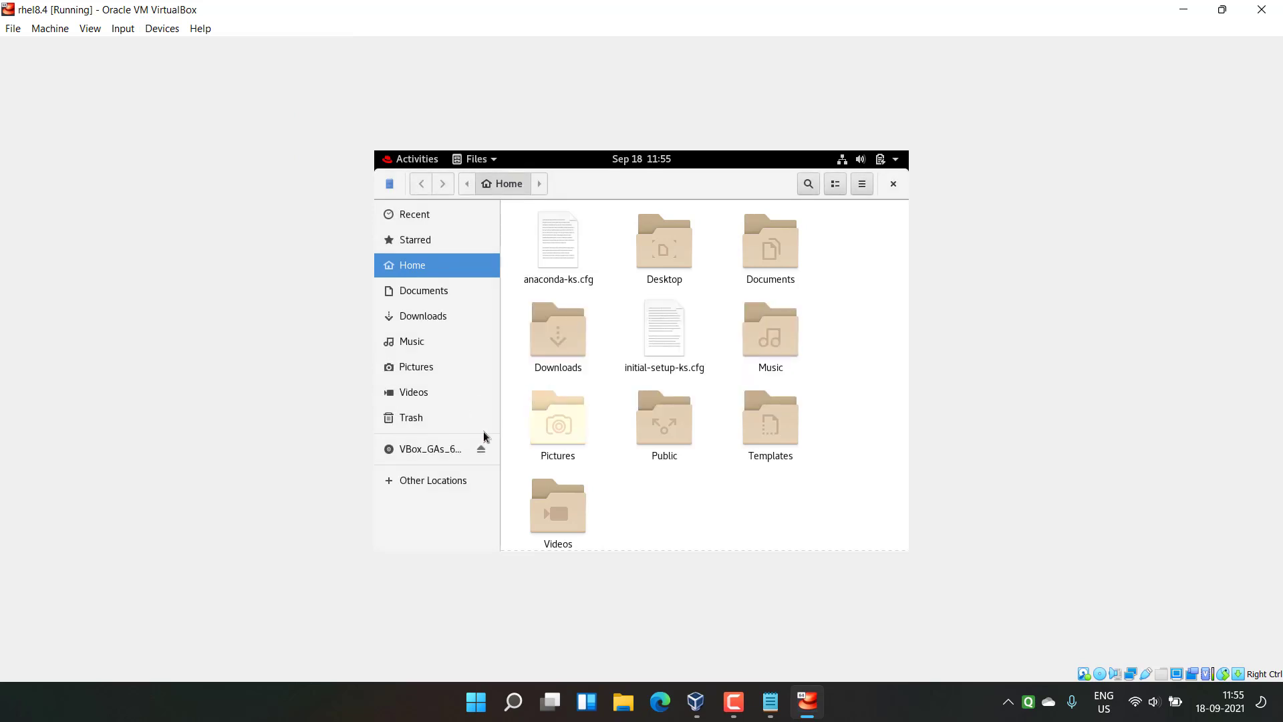
{"action": "left_click", "coordinate": [429, 451]}
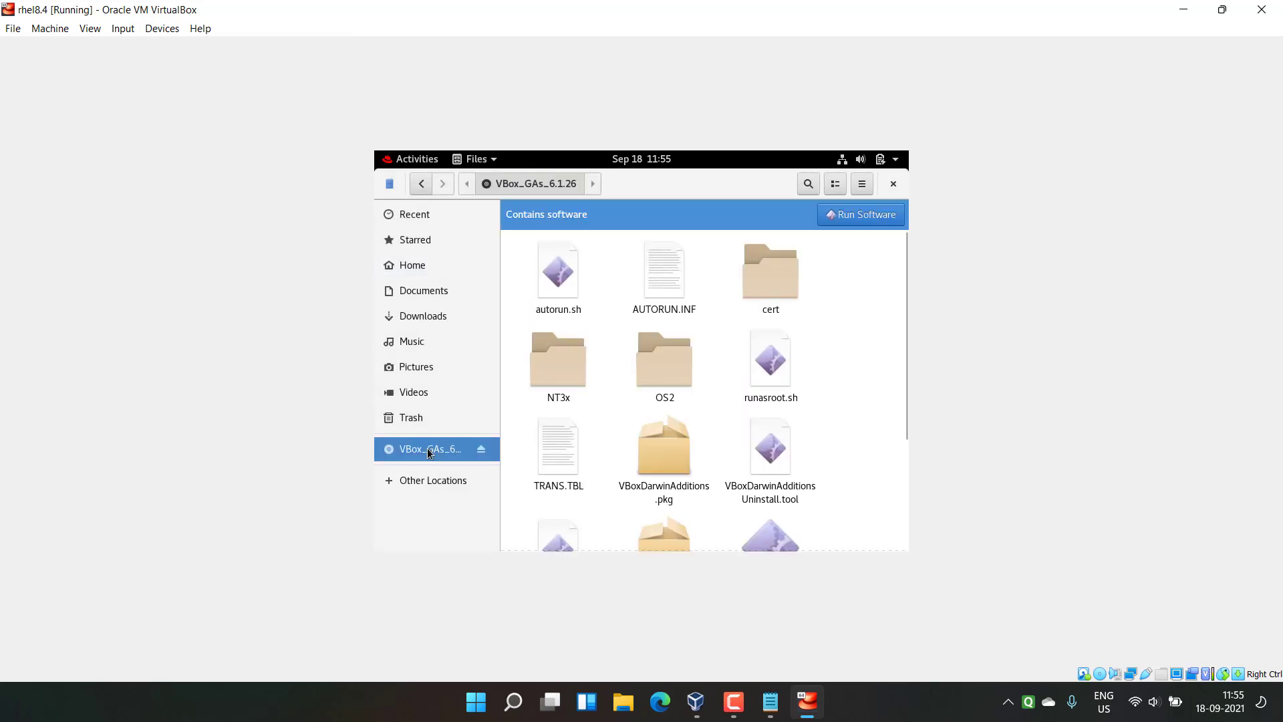
{"action": "left_click", "coordinate": [847, 223]}
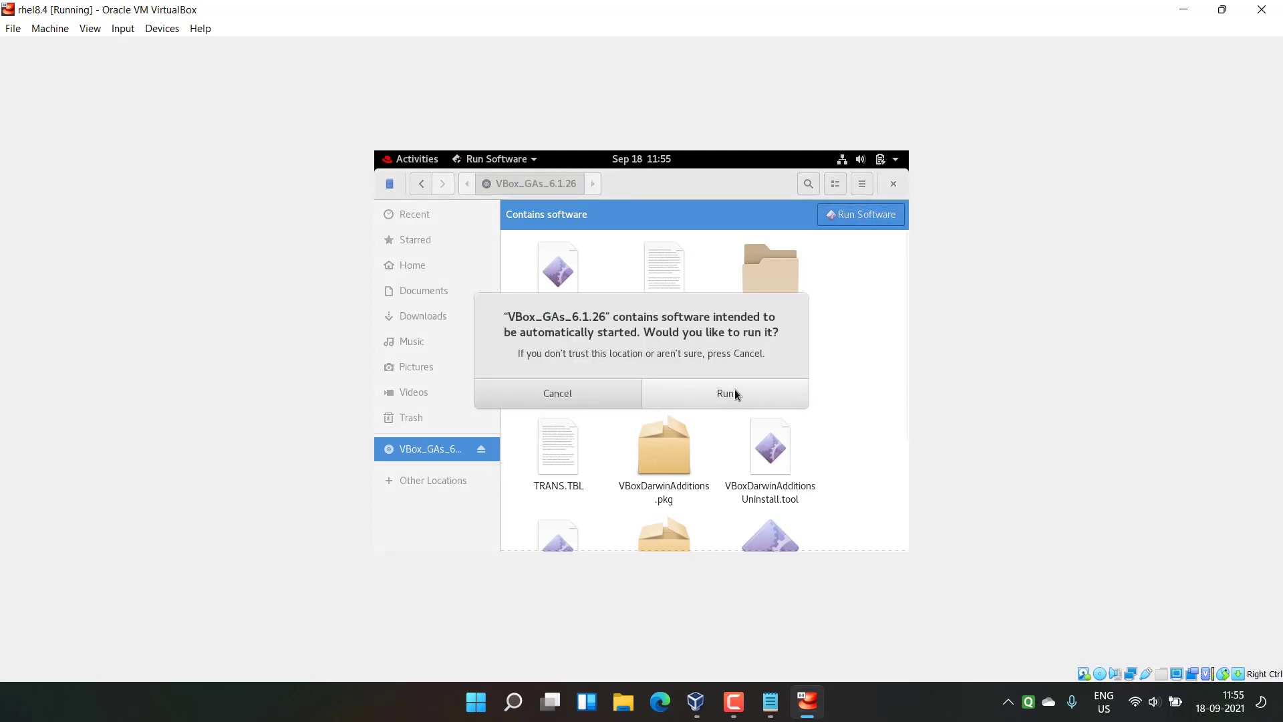
{"action": "left_click", "coordinate": [735, 394]}
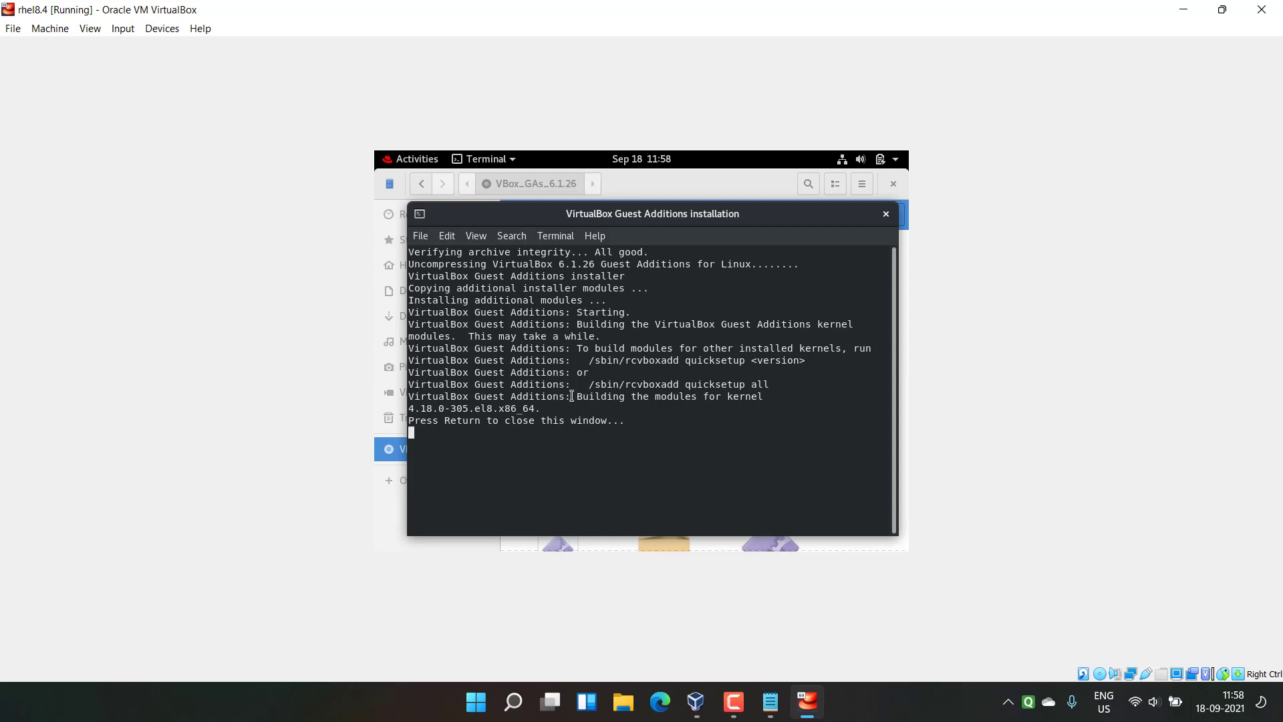
Step: Review the kernel module build output and press Enter to close the installer
{"action": "left_click_drag", "start_coordinate": [573, 395], "coordinate": [582, 406]}
{"action": "left_click", "coordinate": [547, 417]}
{"action": "left_click_drag", "start_coordinate": [412, 420], "coordinate": [619, 452]}
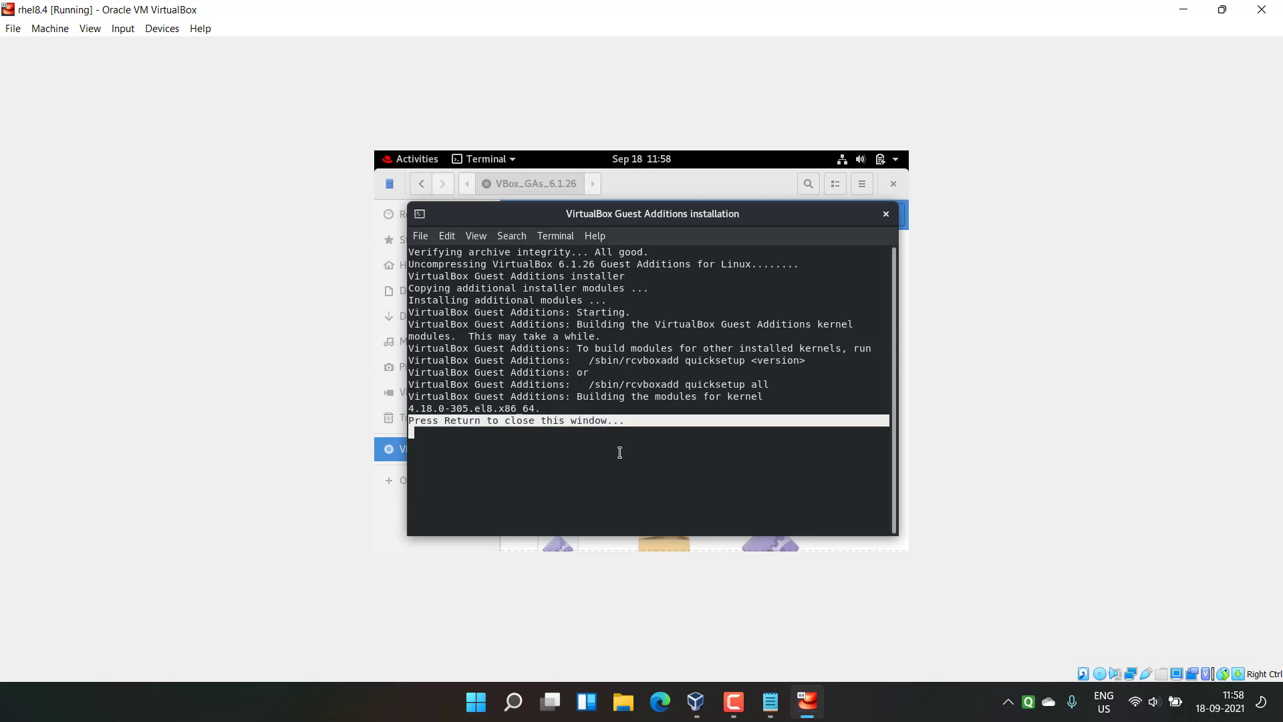
{"action": "left_click", "coordinate": [613, 452]}
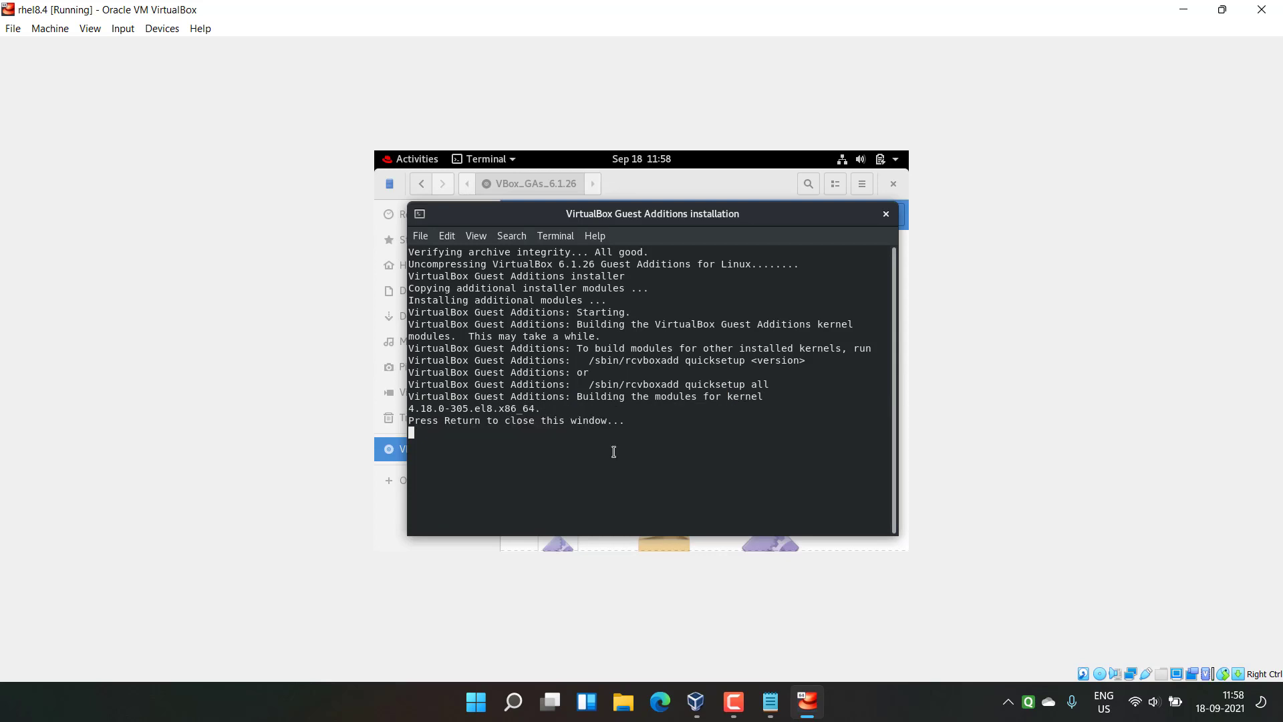
{"action": "key", "text": "Return"}
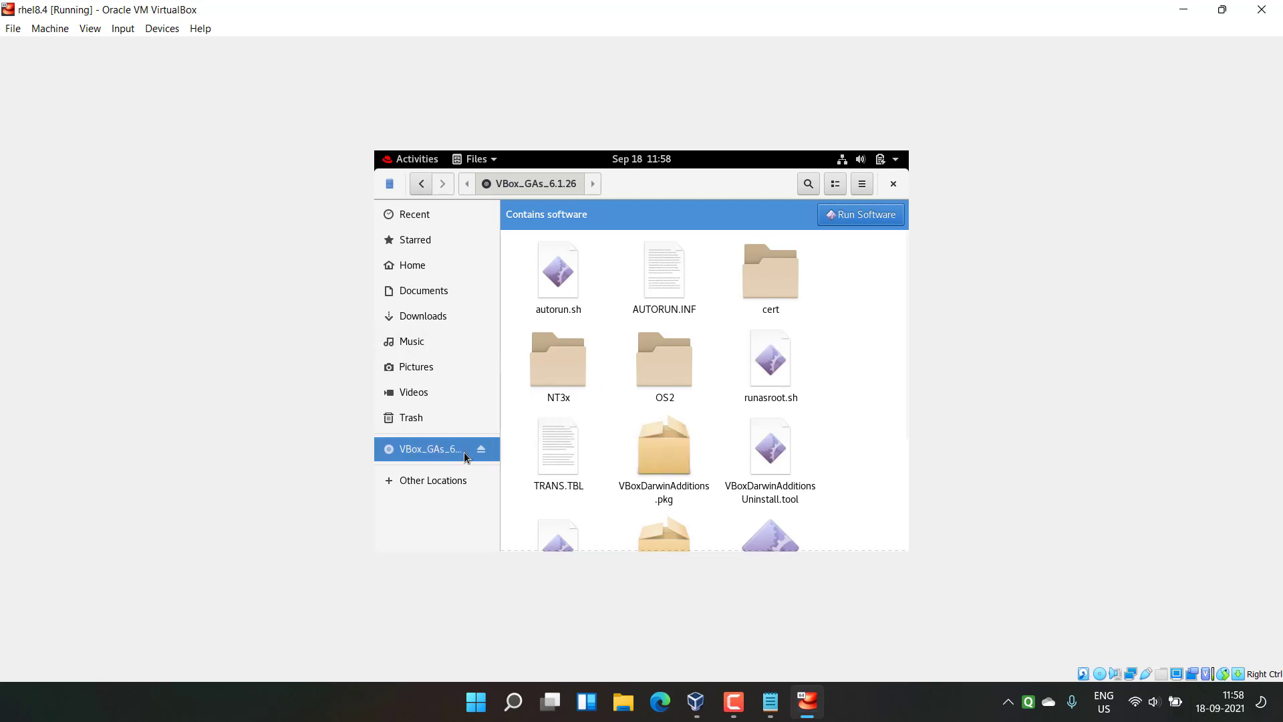
Step: Eject the Guest Additions CD and close the file manager and terminal
{"action": "left_click", "coordinate": [480, 450]}
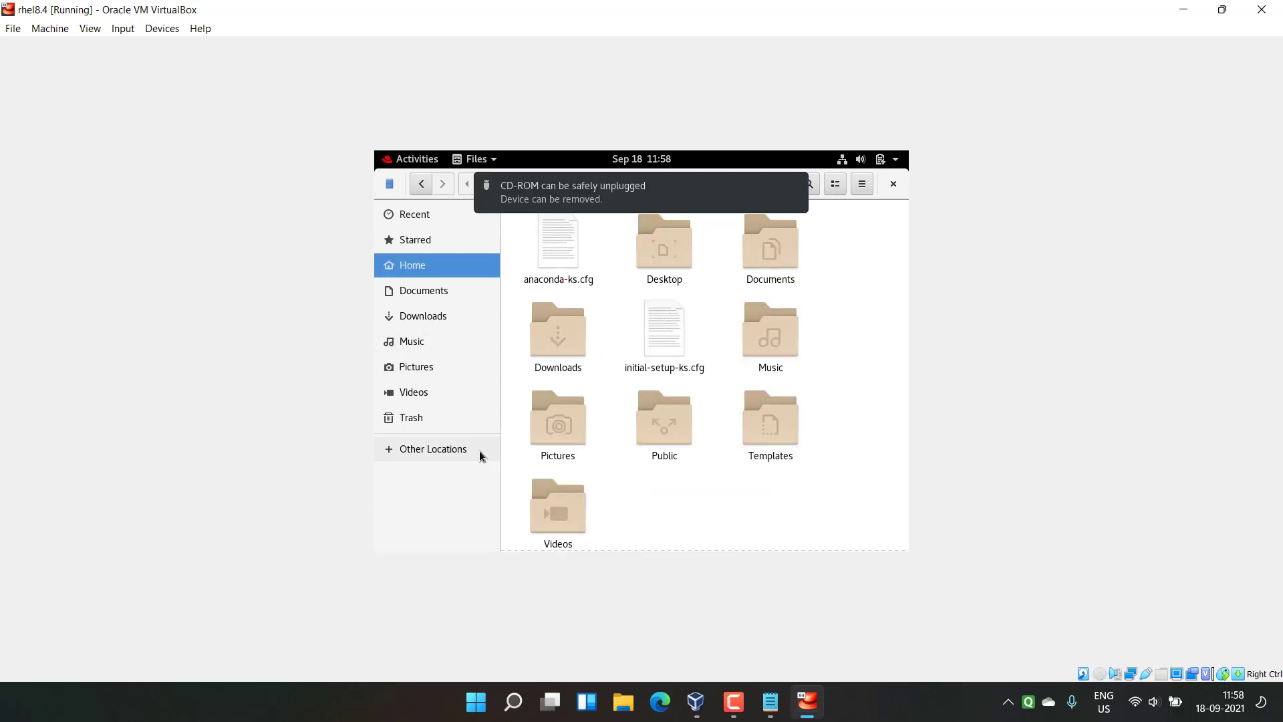
{"action": "left_click", "coordinate": [893, 185]}
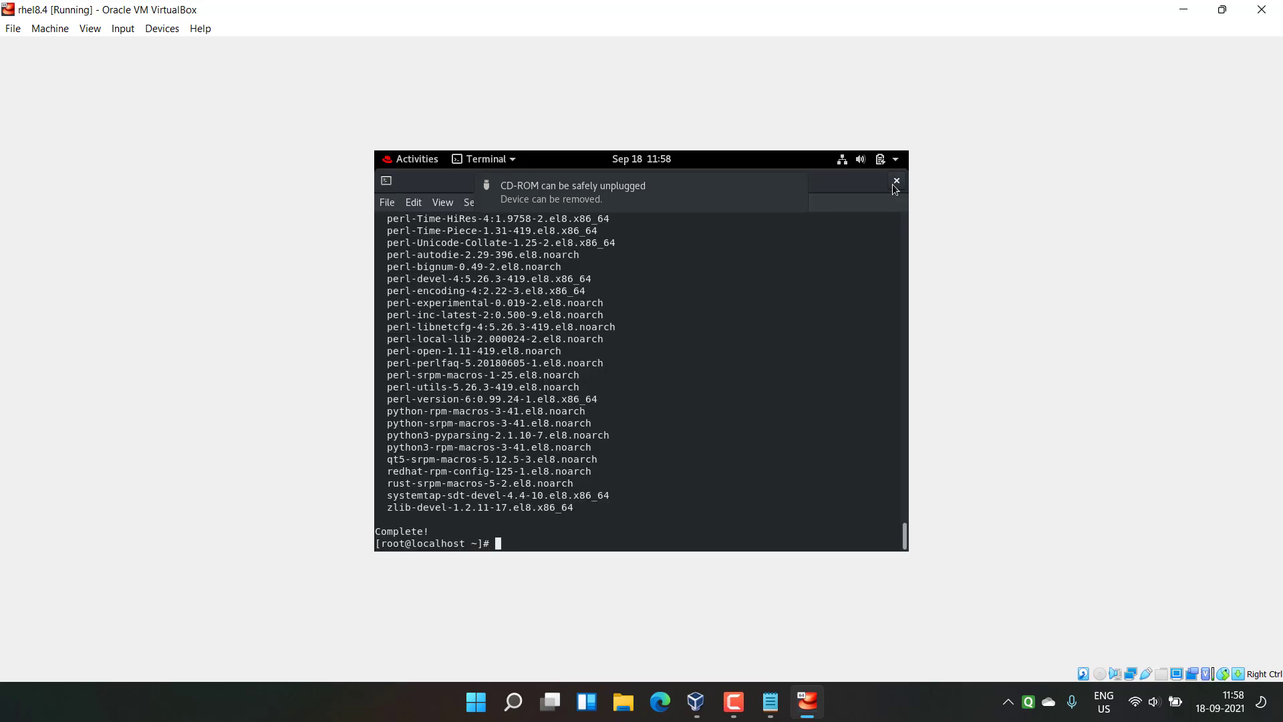
{"action": "left_click", "coordinate": [893, 185]}
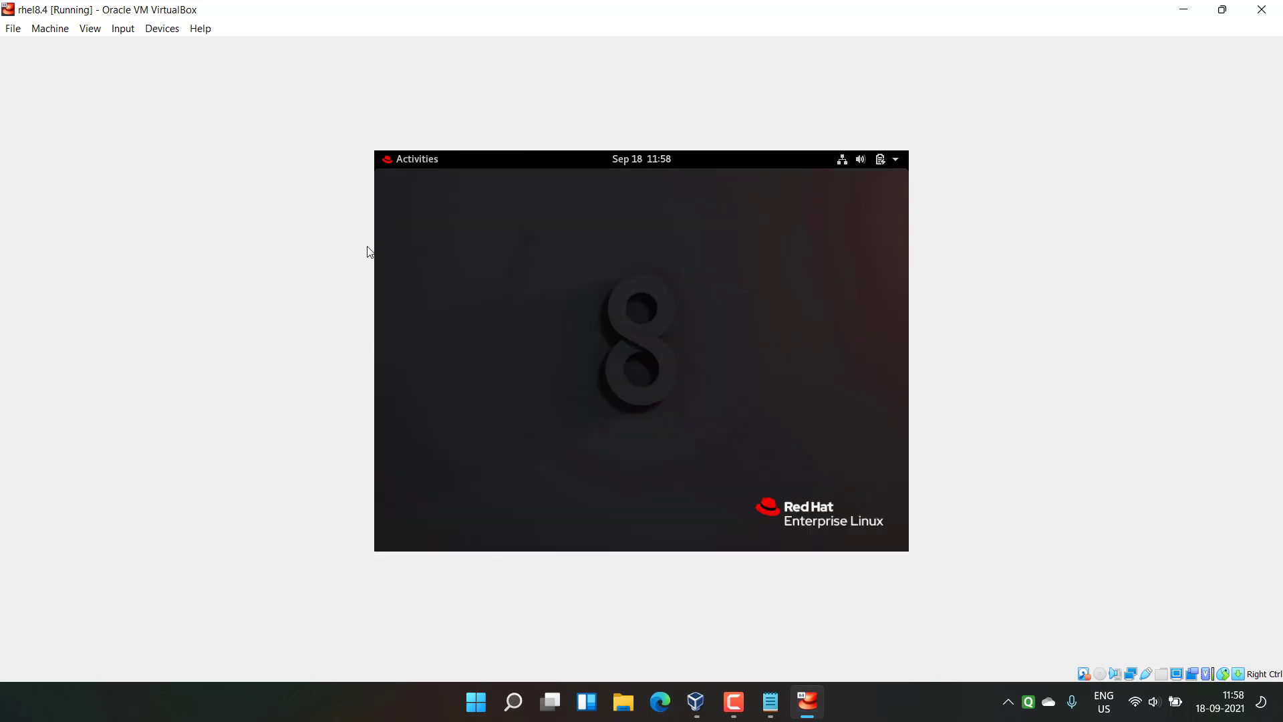
Step: Reload the rhel-8.4 ISO and browse to AppStream/Packages on the disc in Files
{"action": "left_click", "coordinate": [169, 31]}
{"action": "mouse_move", "coordinate": [220, 45]}
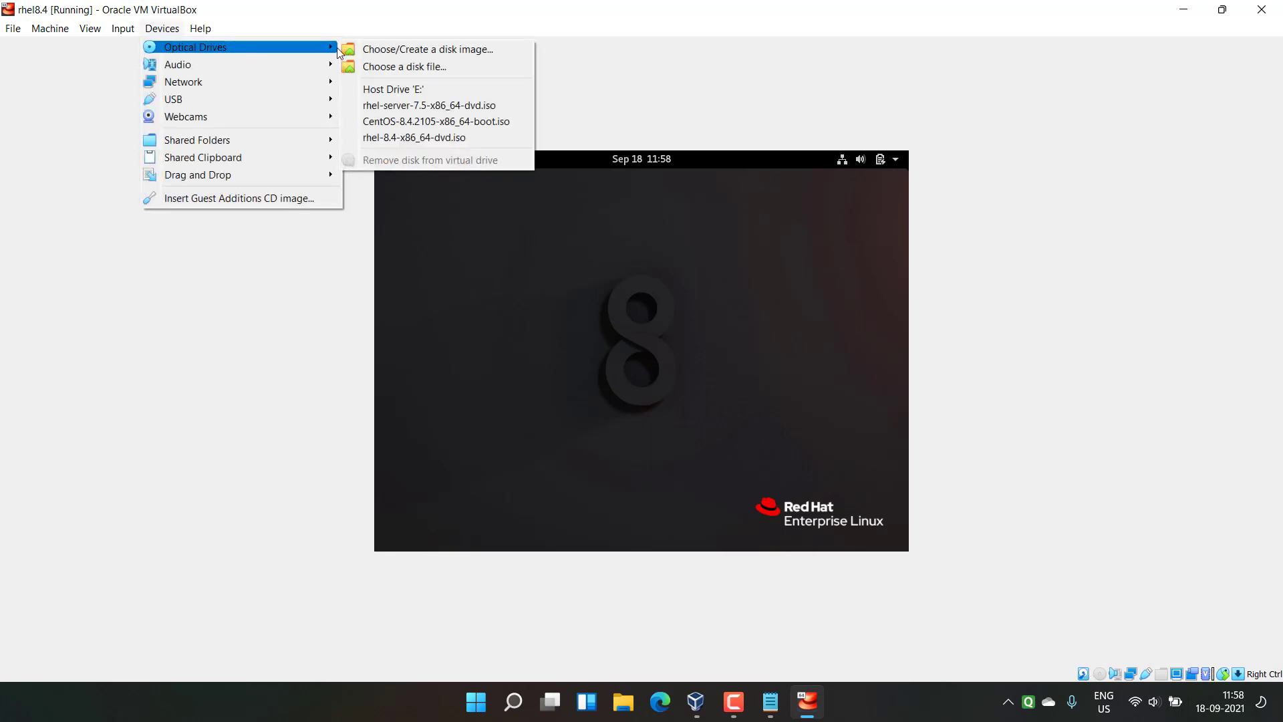
{"action": "left_click", "coordinate": [391, 138]}
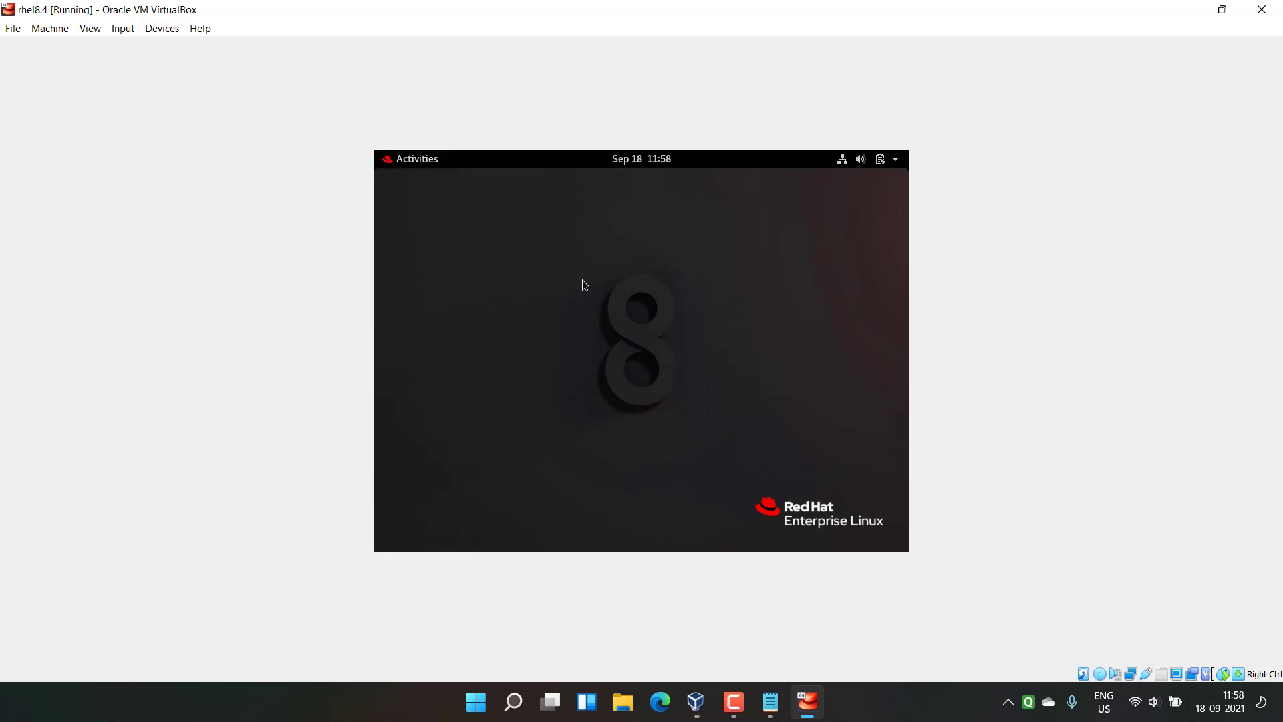
{"action": "left_click", "coordinate": [427, 161]}
{"action": "left_click", "coordinate": [383, 350]}
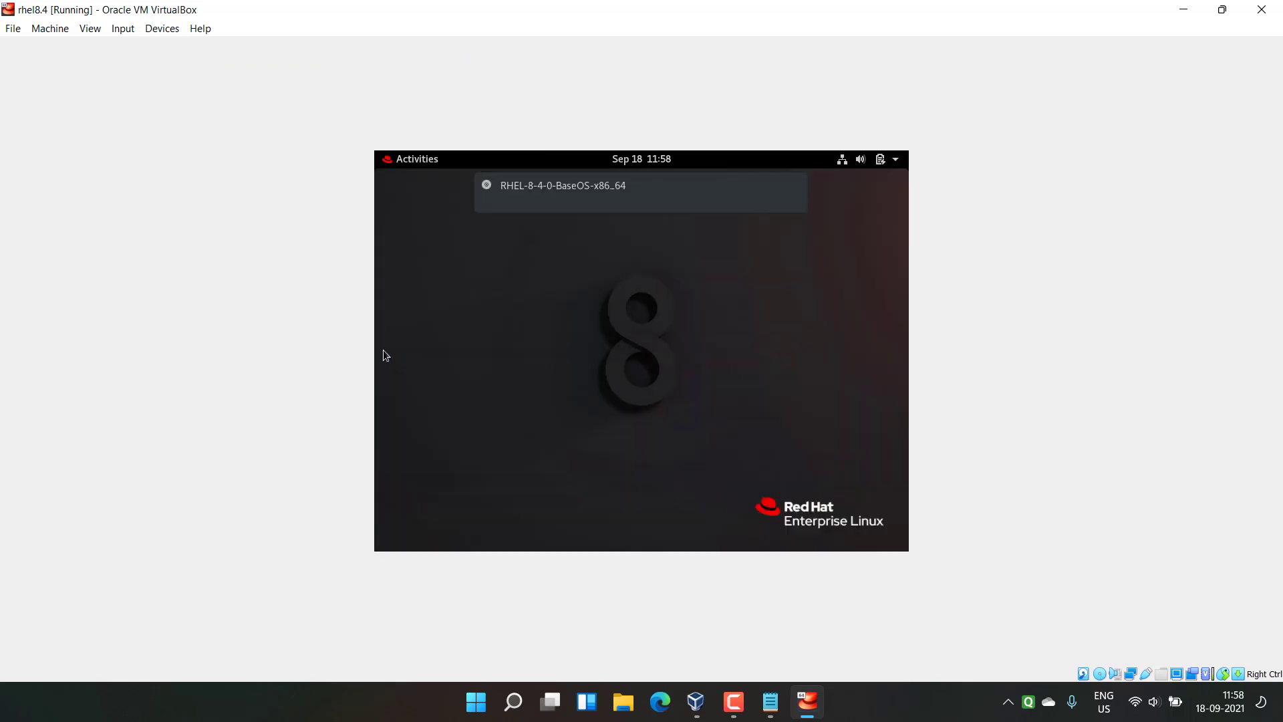
{"action": "left_click", "coordinate": [422, 449]}
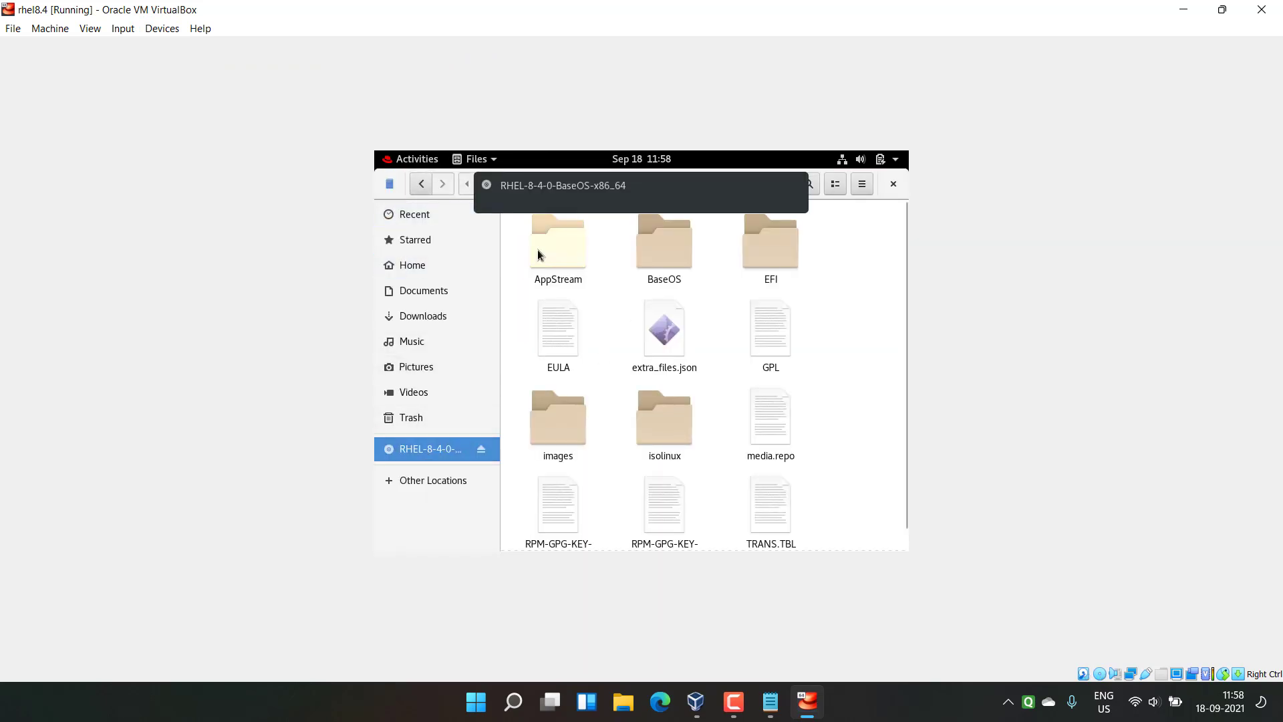
{"action": "double_click", "coordinate": [538, 255]}
{"action": "double_click", "coordinate": [545, 259]}
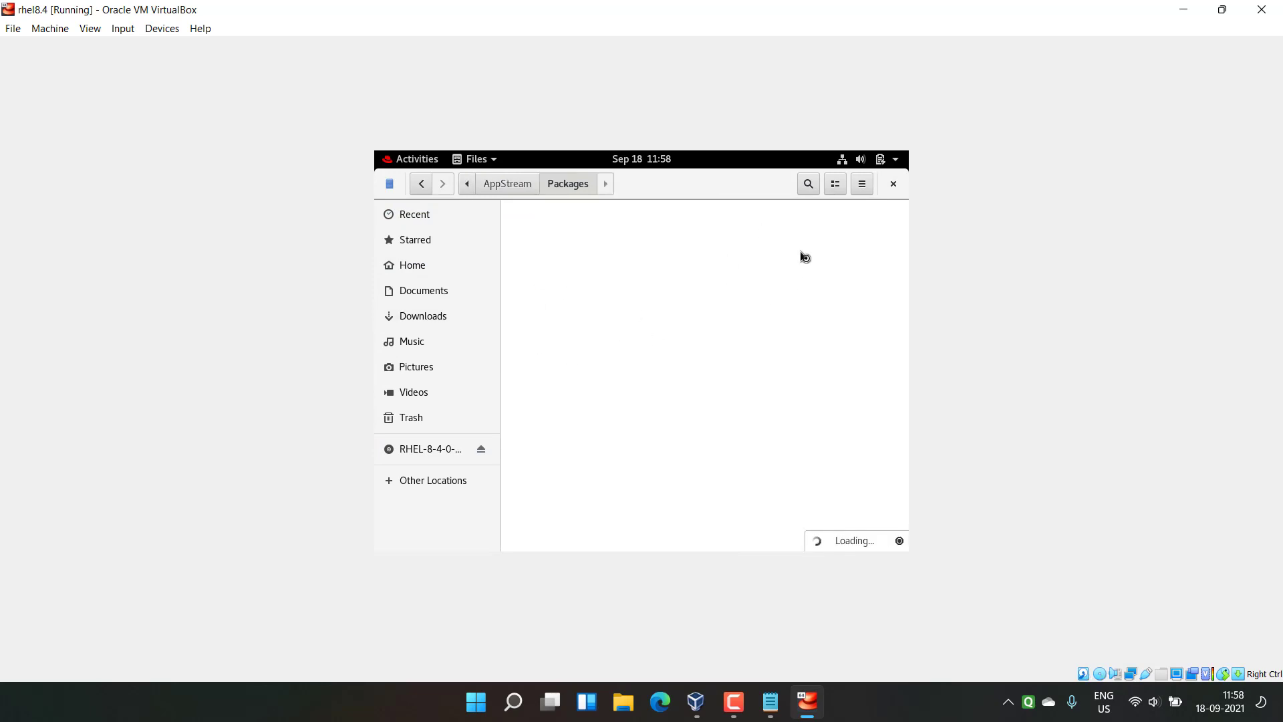
Step: Review the Step4 Guest Additions line in Notepad, then switch back to the rhel8.4 VM
{"action": "left_click", "coordinate": [770, 701]}
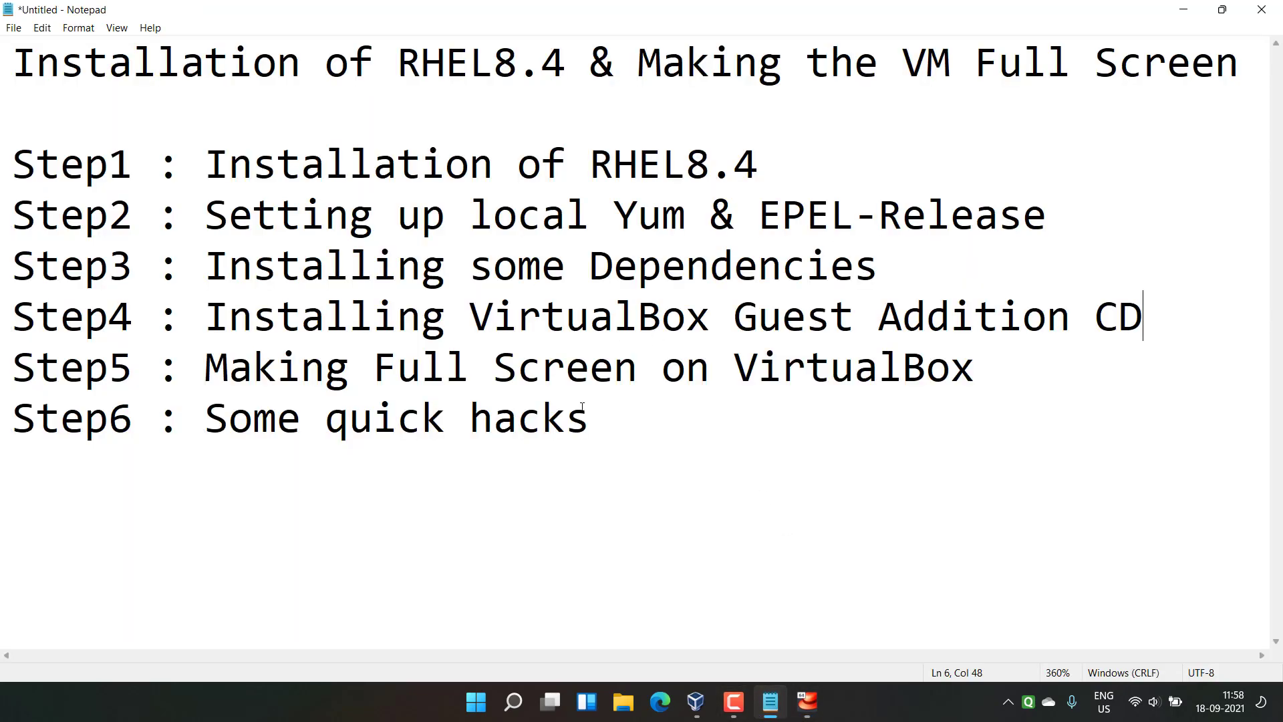
{"action": "left_click_drag", "start_coordinate": [205, 318], "coordinate": [1149, 310]}
{"action": "left_click", "coordinate": [1150, 315]}
{"action": "left_click", "coordinate": [807, 701]}
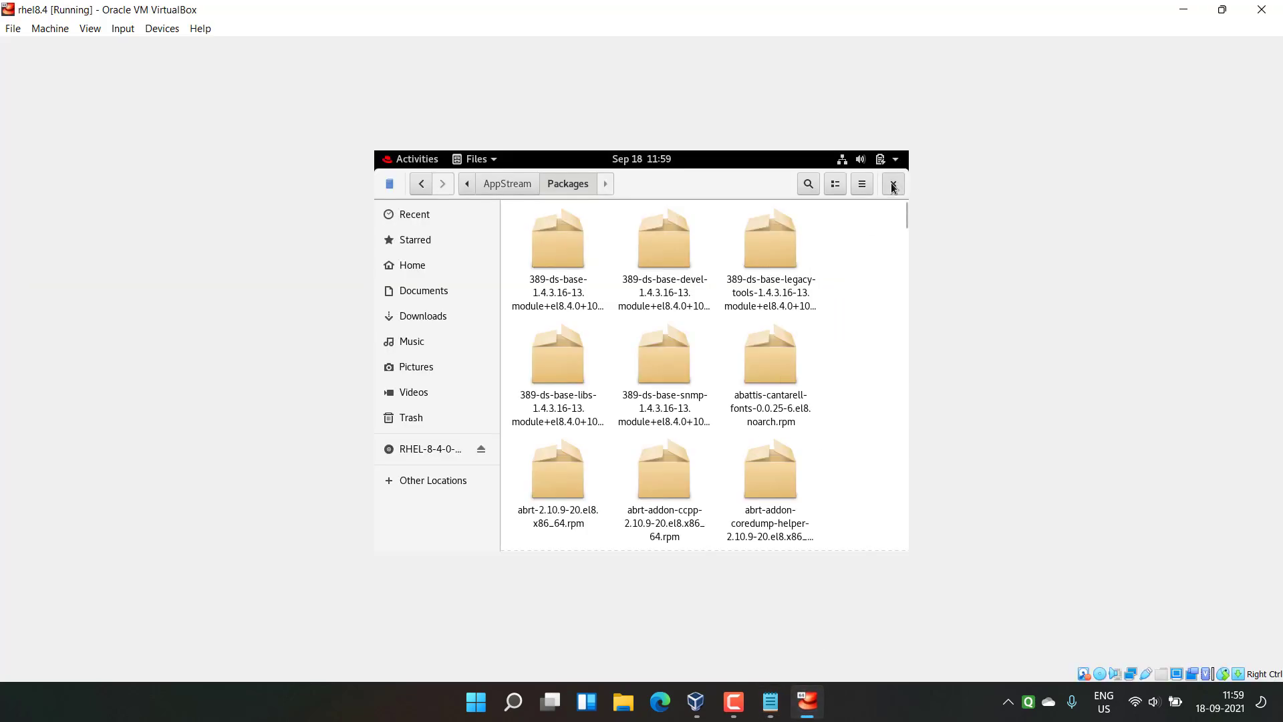
Step: Close the Files window and bring up the guest's Power Off dialog
{"action": "left_click", "coordinate": [893, 185]}
{"action": "left_click", "coordinate": [894, 160]}
{"action": "left_click", "coordinate": [853, 335]}
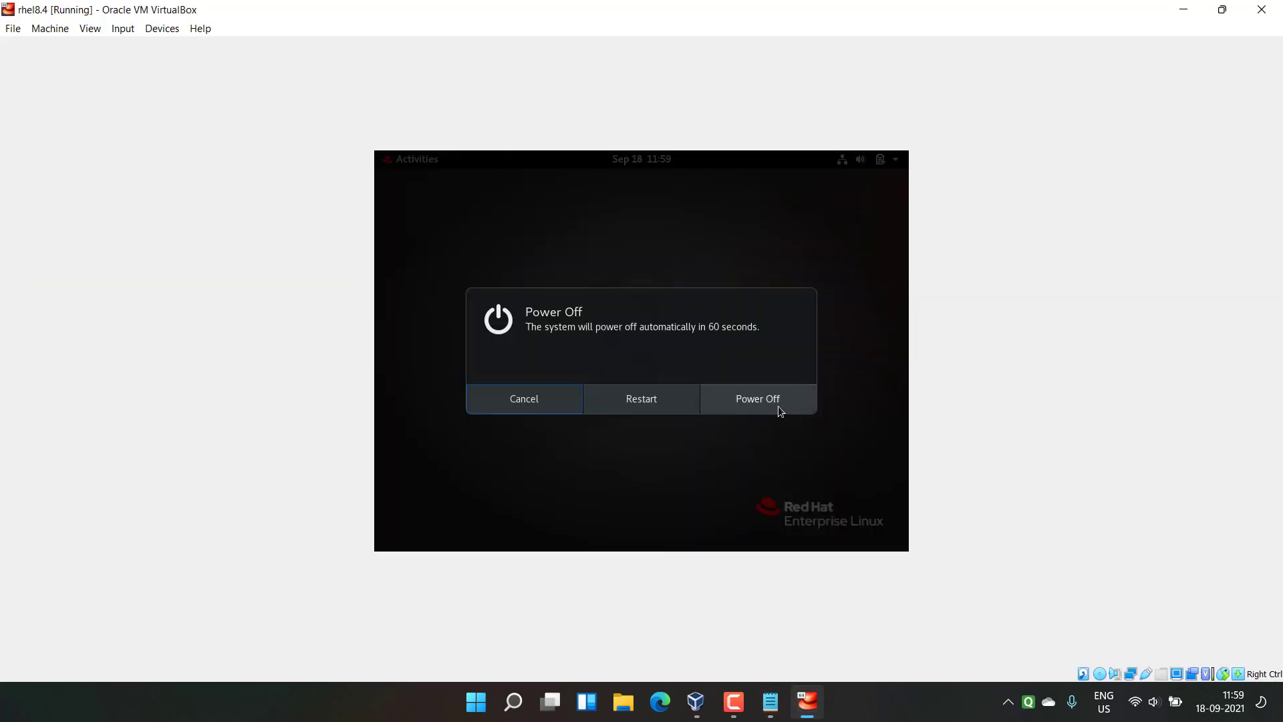
Step: Restart the guest, then close the rhel8.4 window with Power Off
{"action": "left_click", "coordinate": [650, 404]}
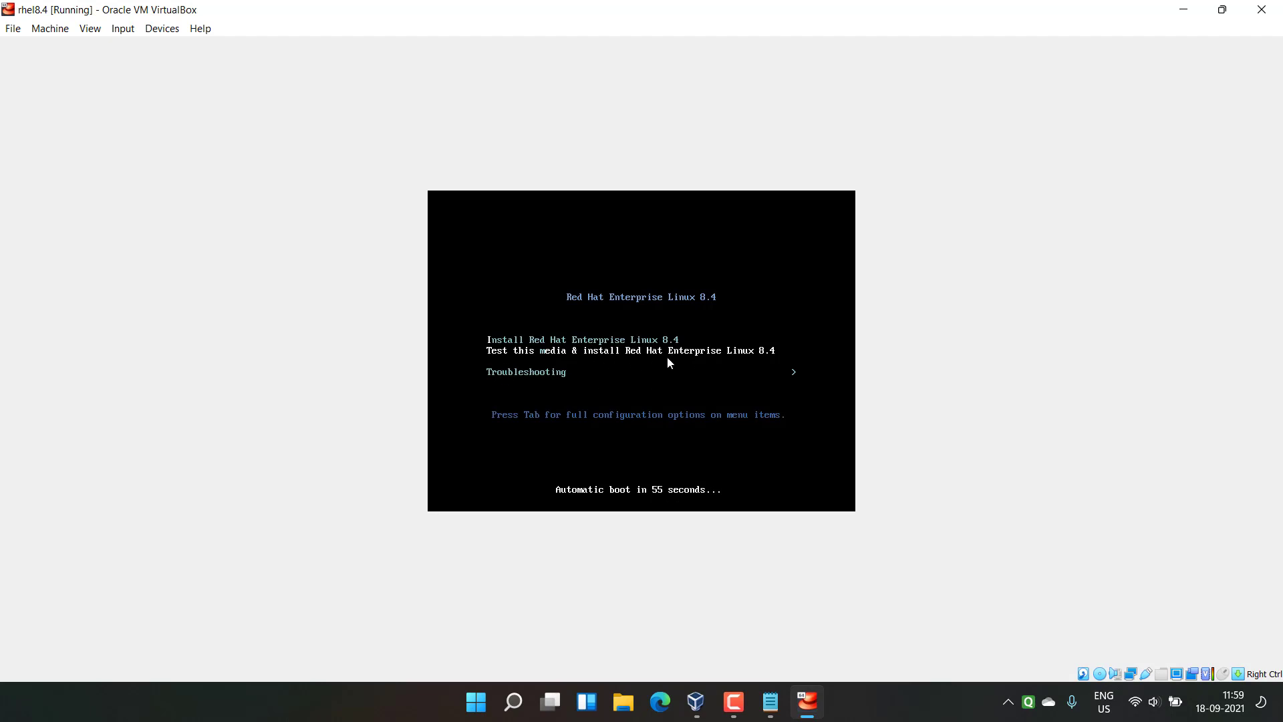
{"action": "left_click", "coordinate": [160, 28]}
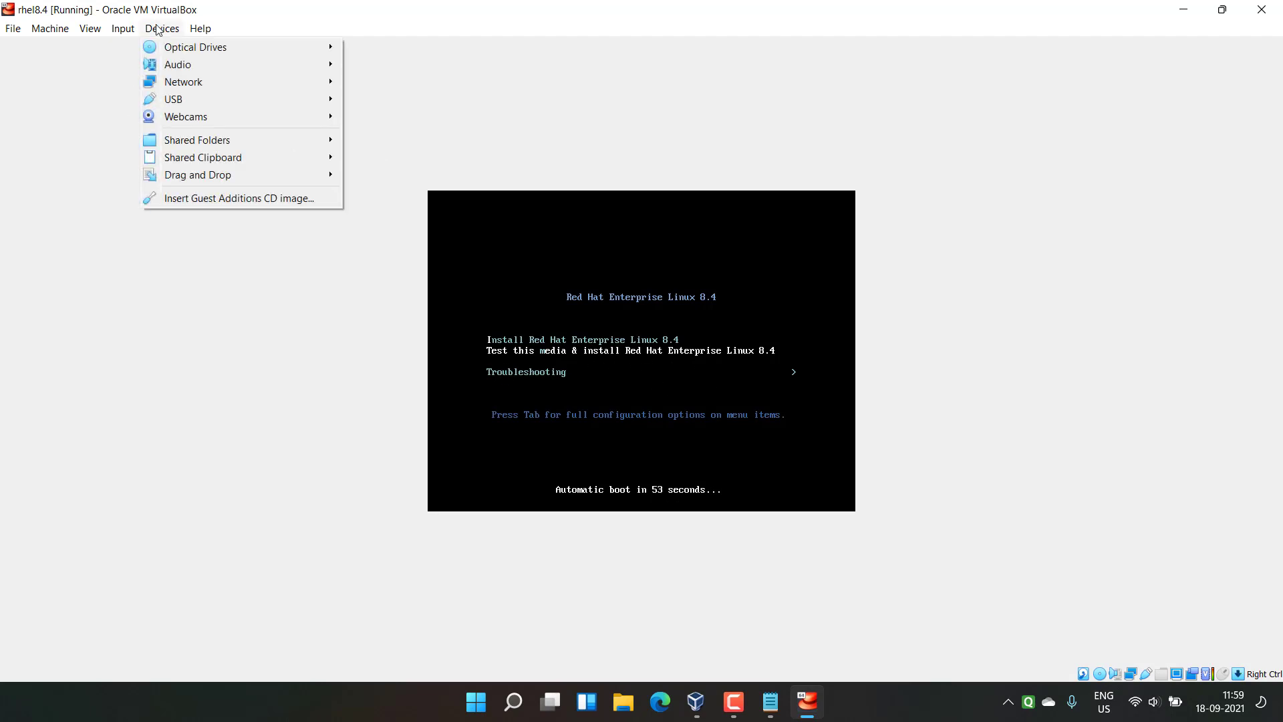
{"action": "mouse_move", "coordinate": [326, 49]}
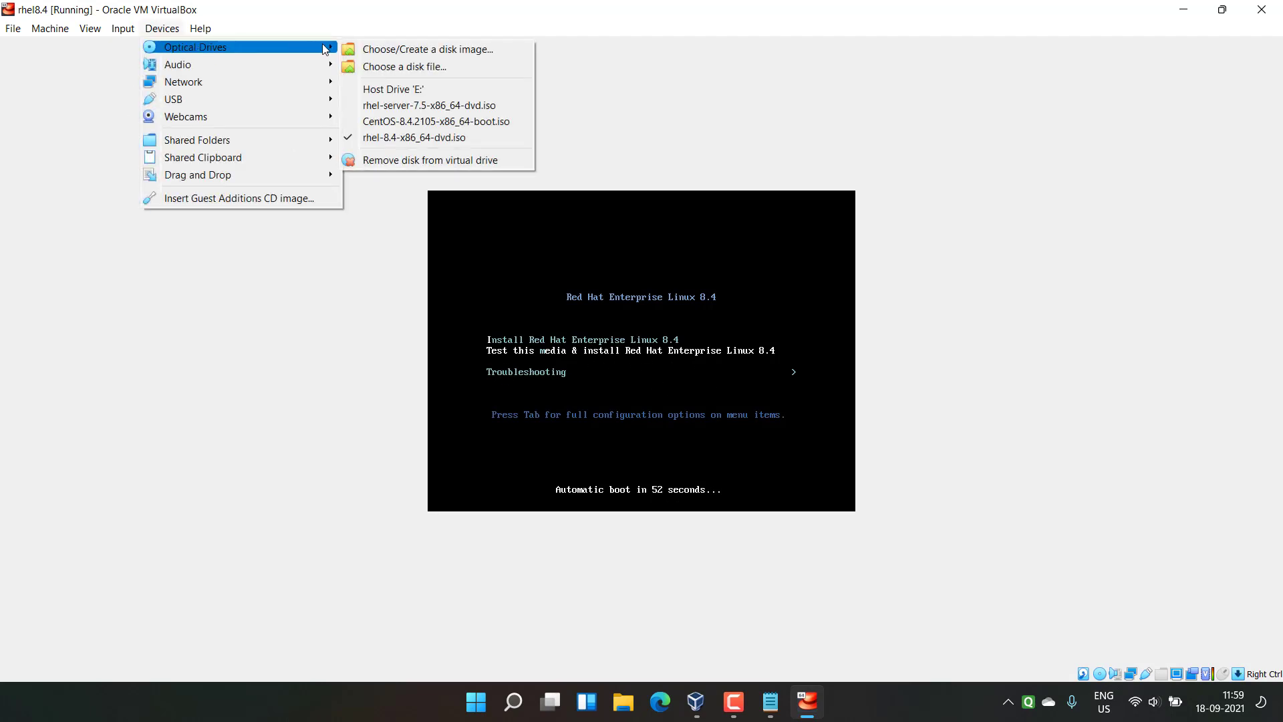
{"action": "left_click", "coordinate": [727, 131]}
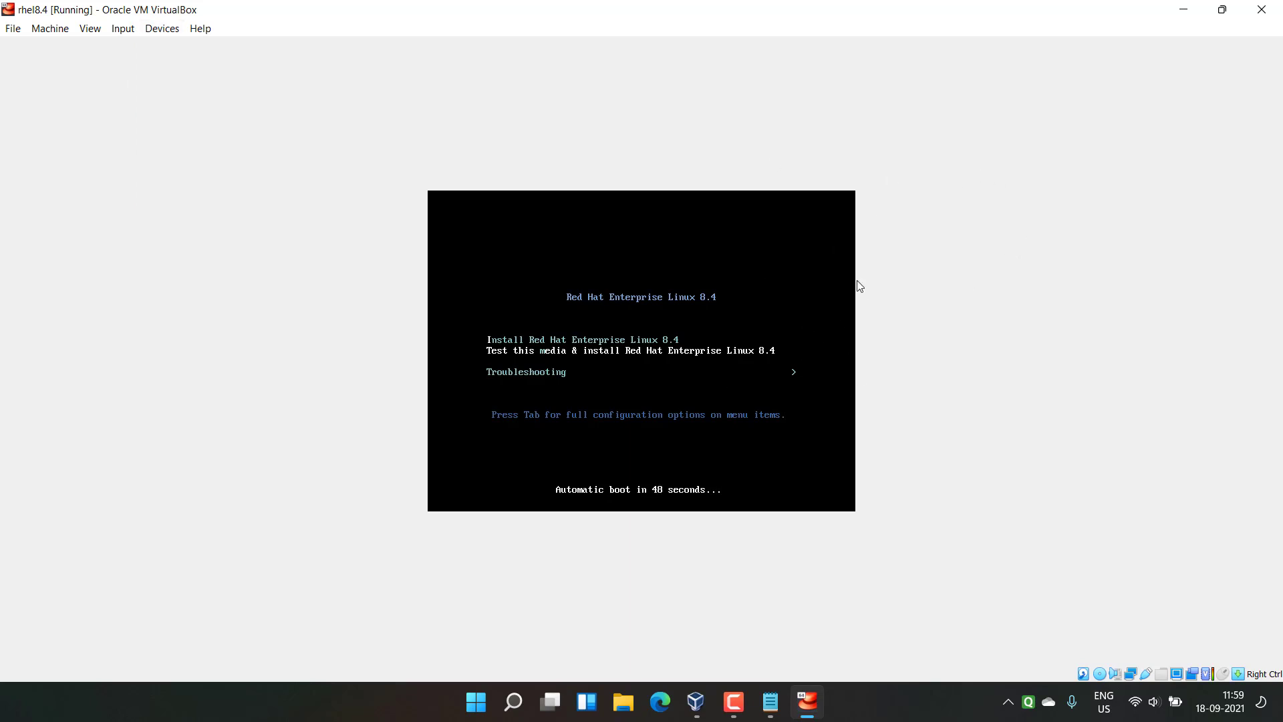
{"action": "left_click", "coordinate": [1262, 9]}
{"action": "left_click", "coordinate": [555, 390]}
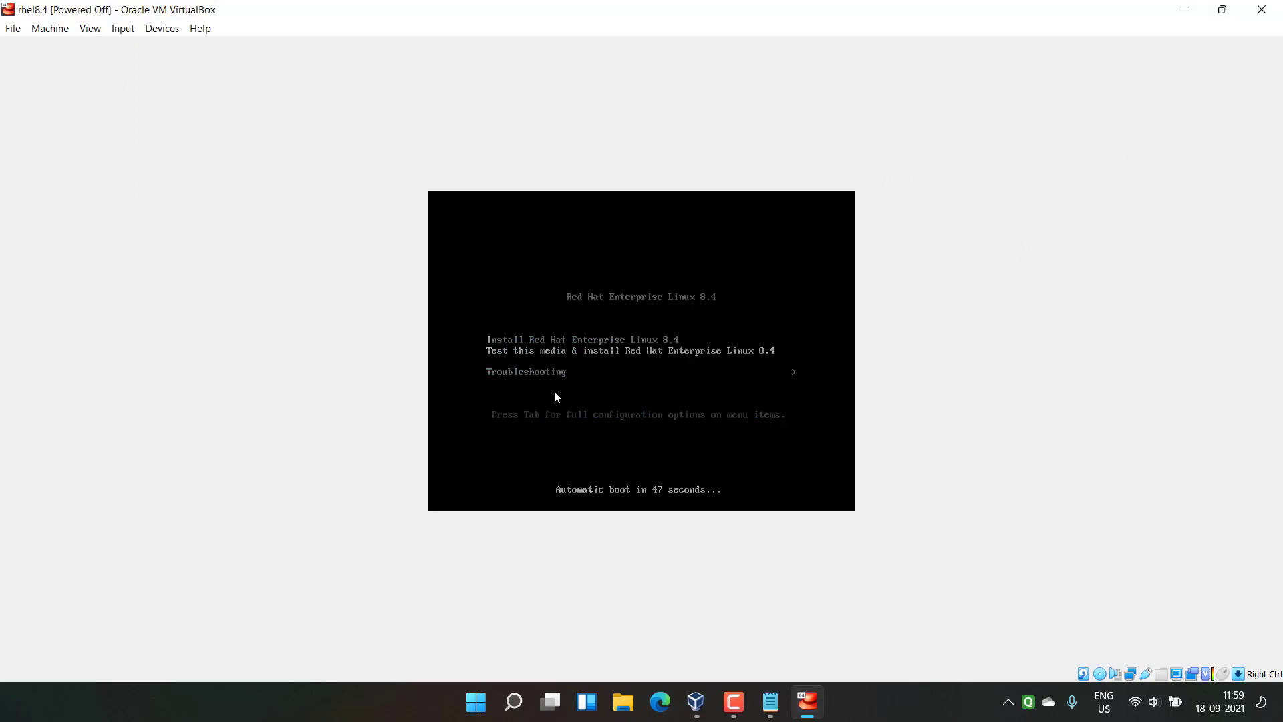
Step: In rhel8.4 System settings, move Hard Disk to the top of boot order and uncheck Floppy
{"action": "left_click", "coordinate": [714, 702]}
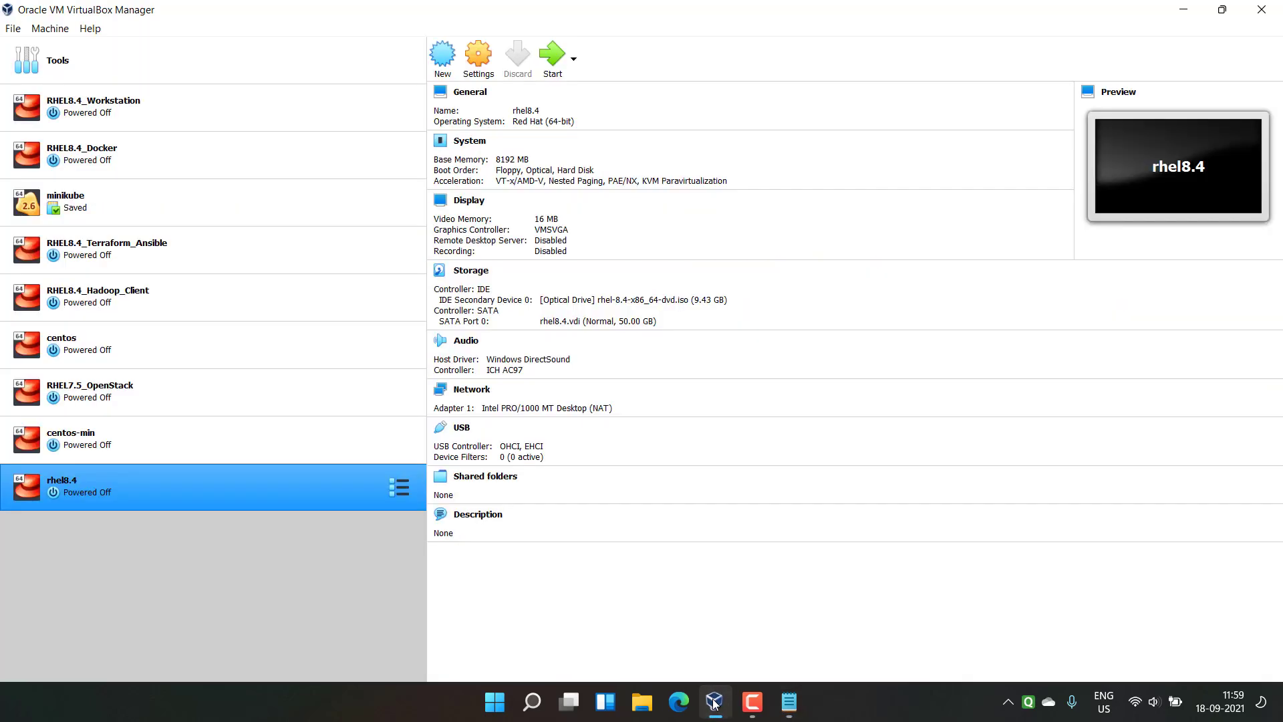
{"action": "left_click", "coordinate": [479, 53]}
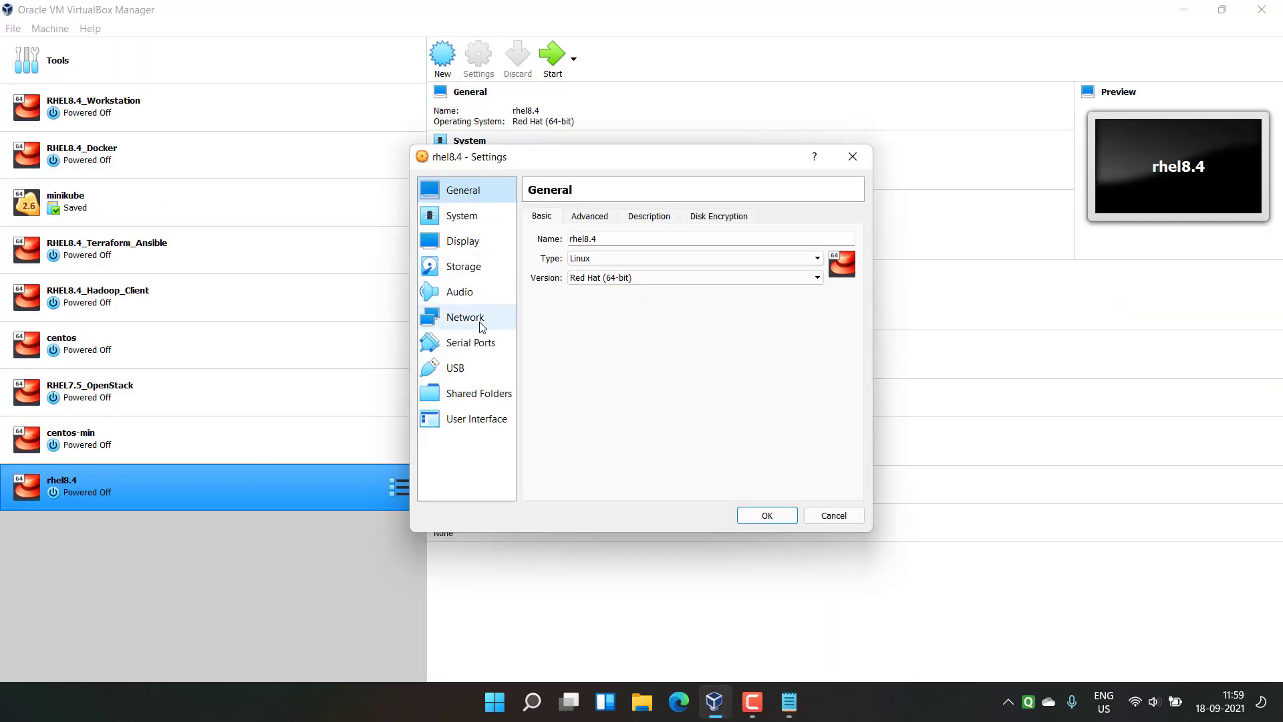
{"action": "left_click", "coordinate": [475, 215]}
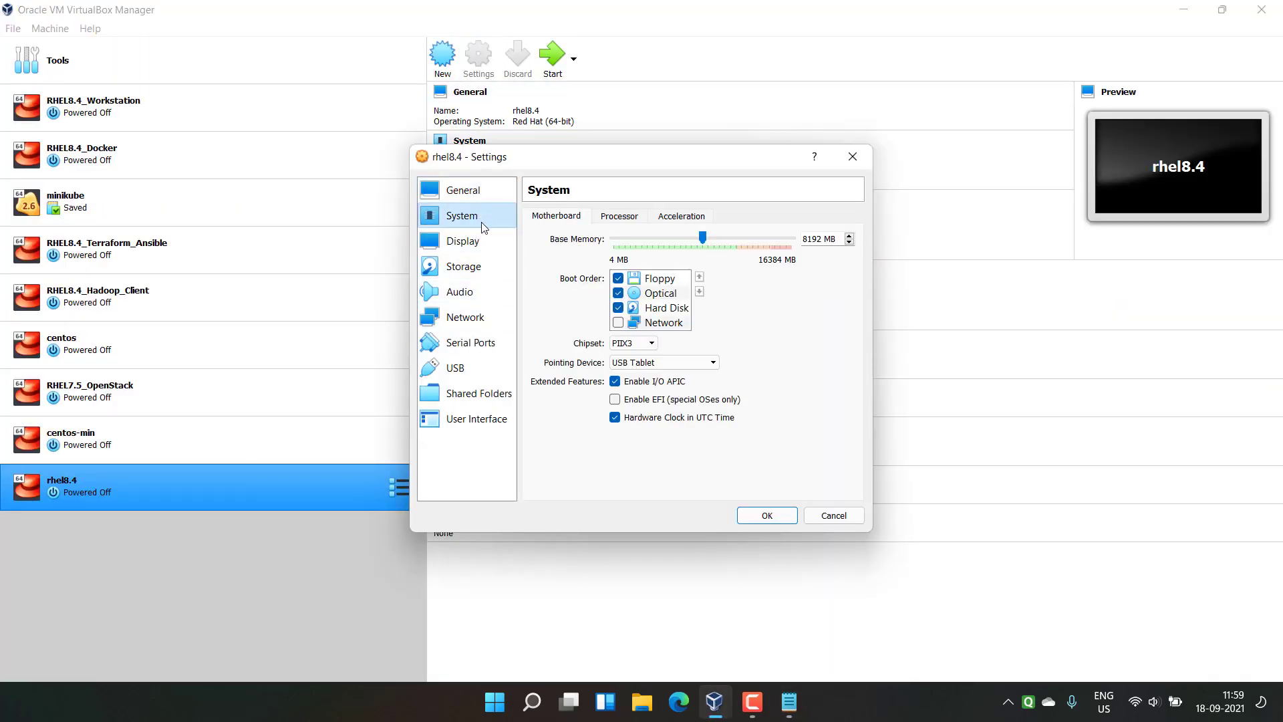
{"action": "left_click", "coordinate": [659, 310]}
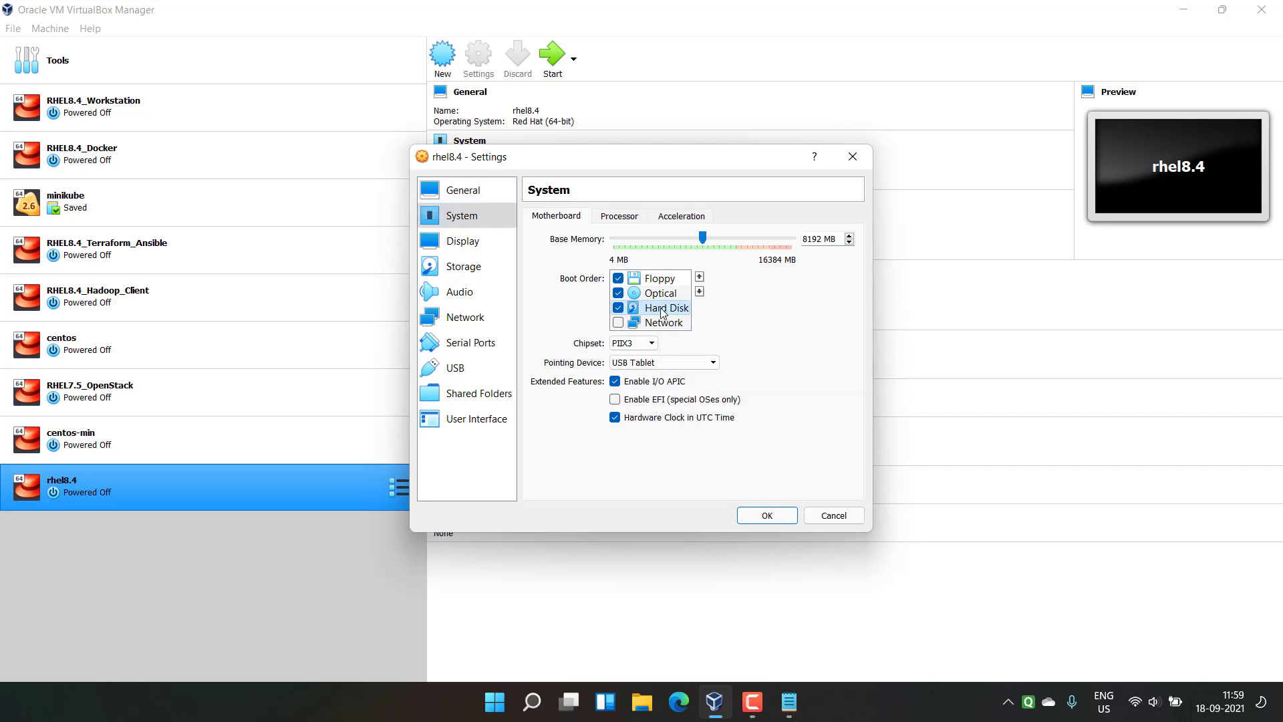
{"action": "left_click", "coordinate": [699, 277]}
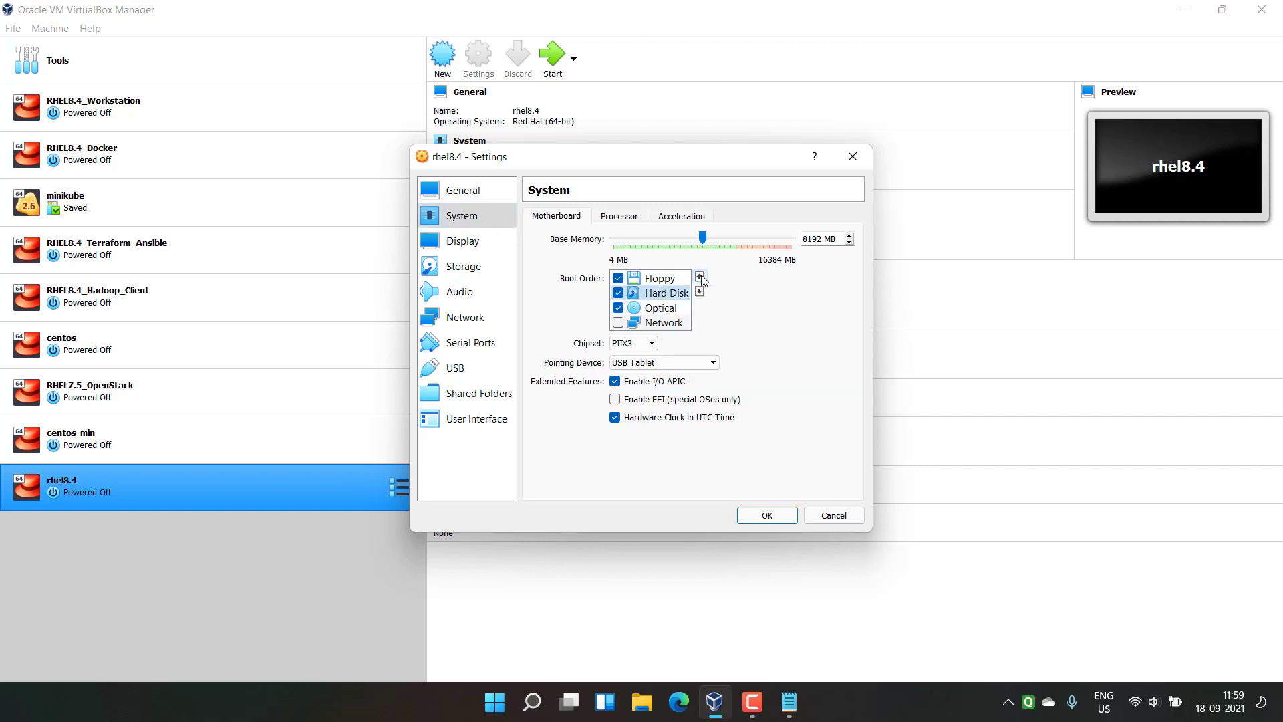
{"action": "left_click", "coordinate": [700, 277]}
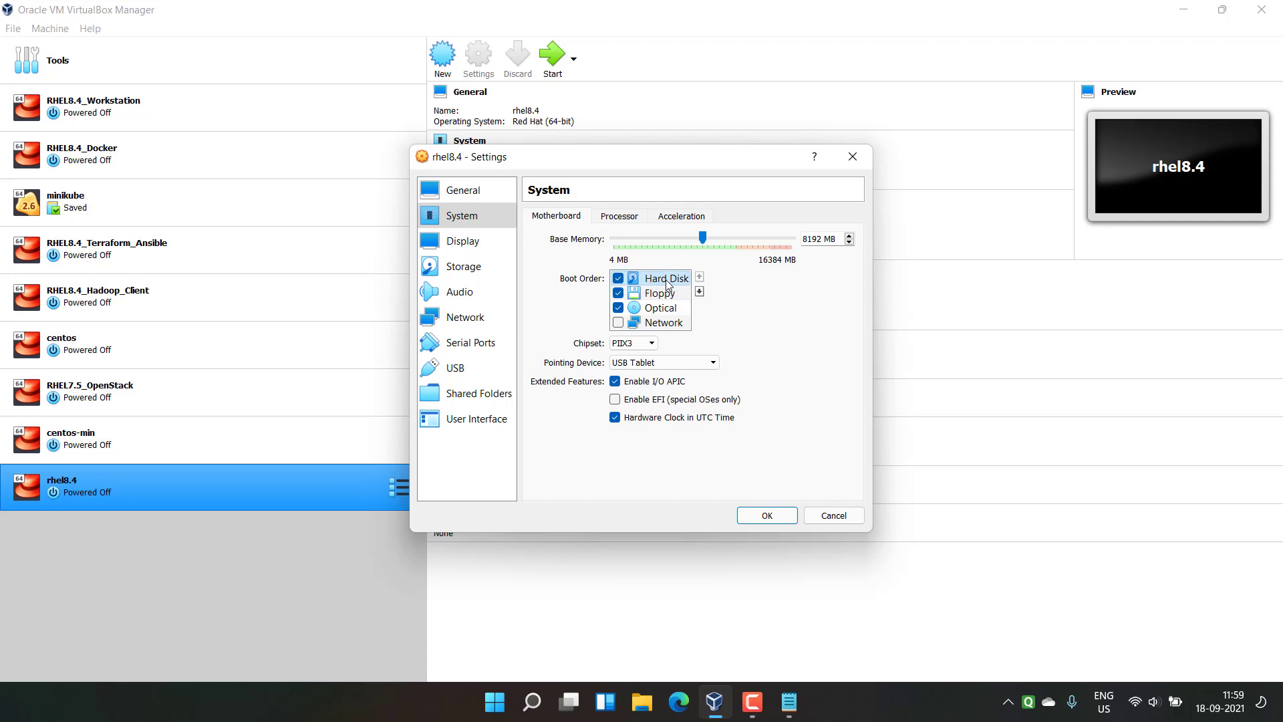
{"action": "left_click", "coordinate": [617, 295]}
{"action": "left_click", "coordinate": [767, 515]}
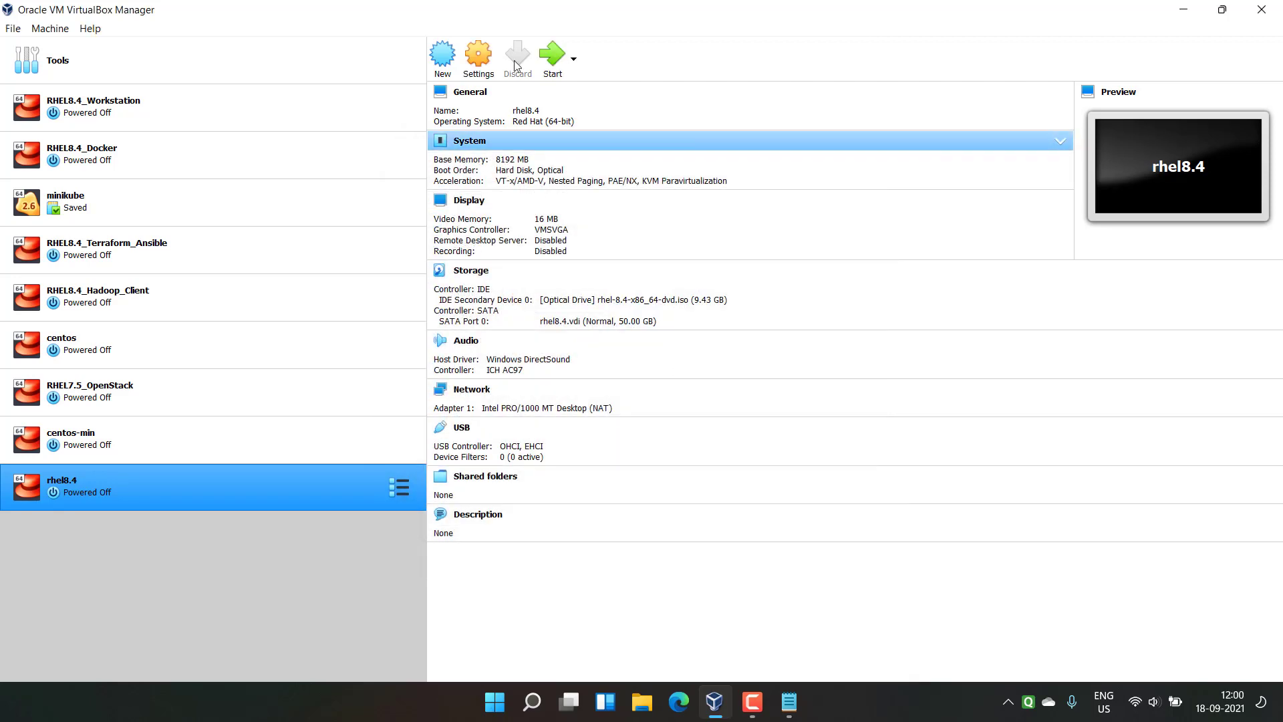
Step: Start rhel8.4, then centre and maximize its VM window
{"action": "left_click", "coordinate": [550, 54]}
{"action": "left_click", "coordinate": [1221, 11]}
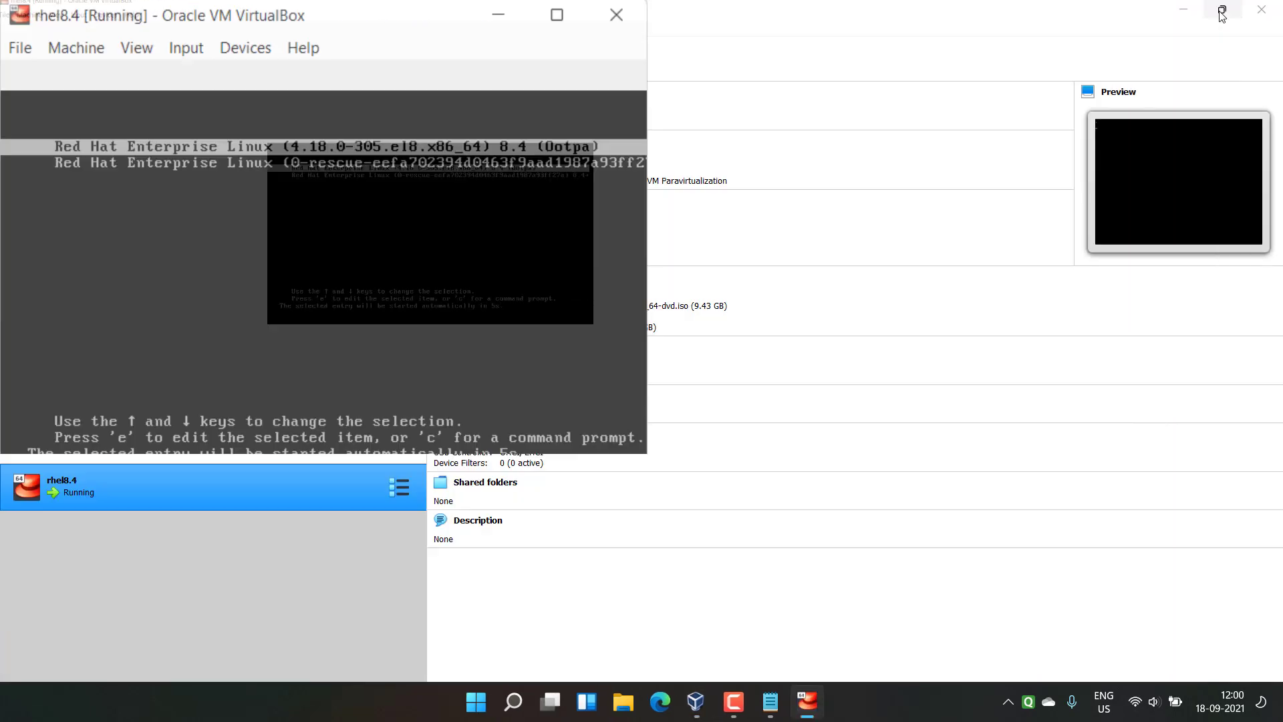
{"action": "left_click_drag", "start_coordinate": [239, 22], "coordinate": [552, 81]}
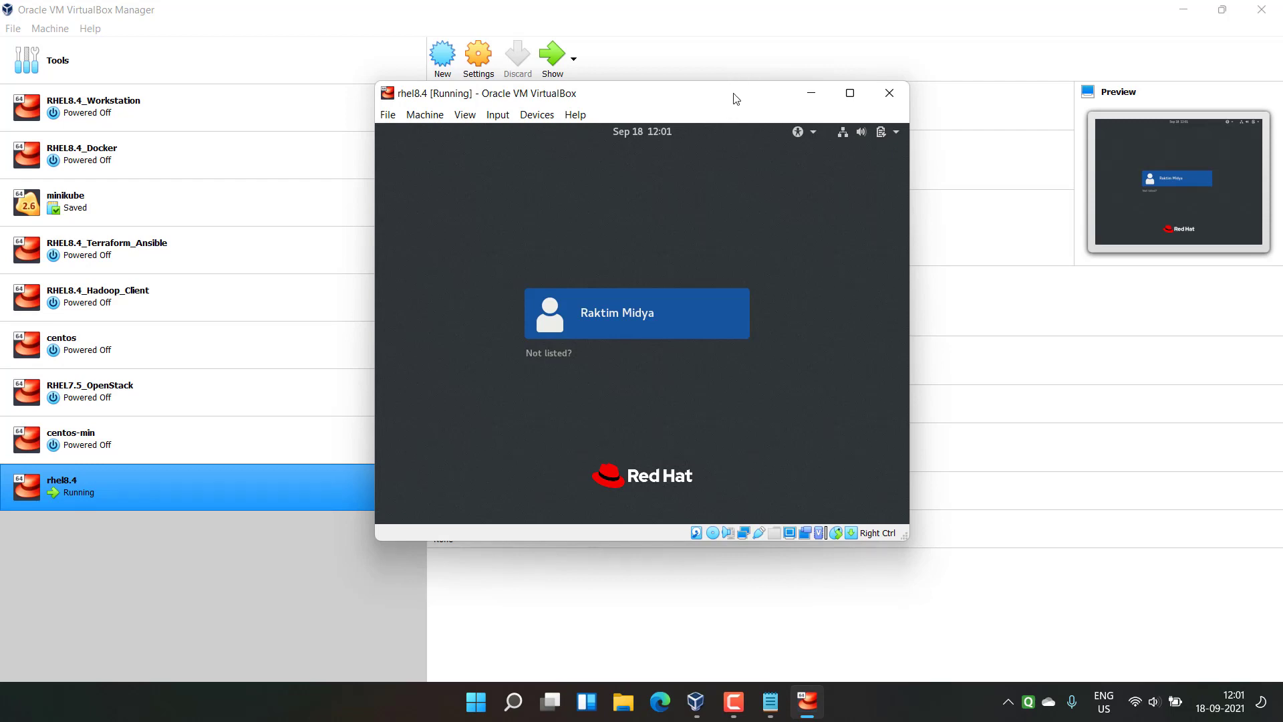
{"action": "left_click", "coordinate": [850, 95]}
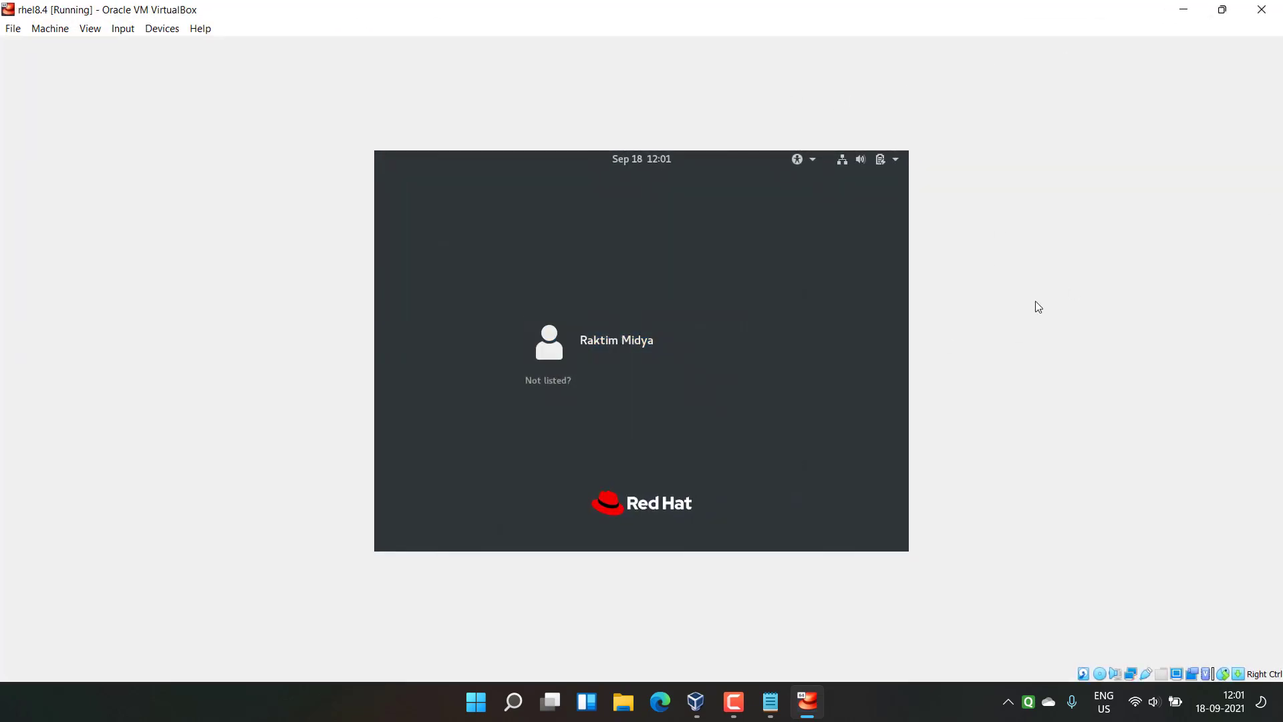
Step: Sign in via Not listed? with the privileged user's credentials, then switch to scaled mode
{"action": "left_click", "coordinate": [540, 382]}
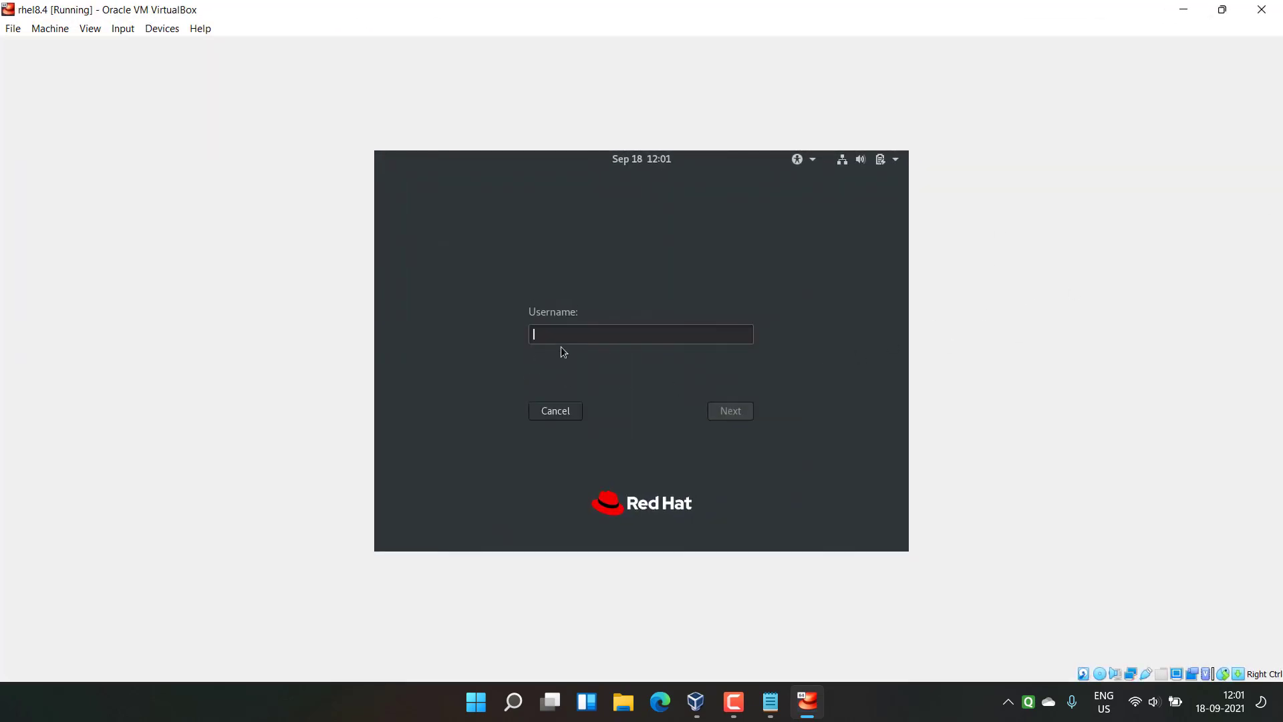
{"action": "type", "text": "root"}
{"action": "key", "text": "Return"}
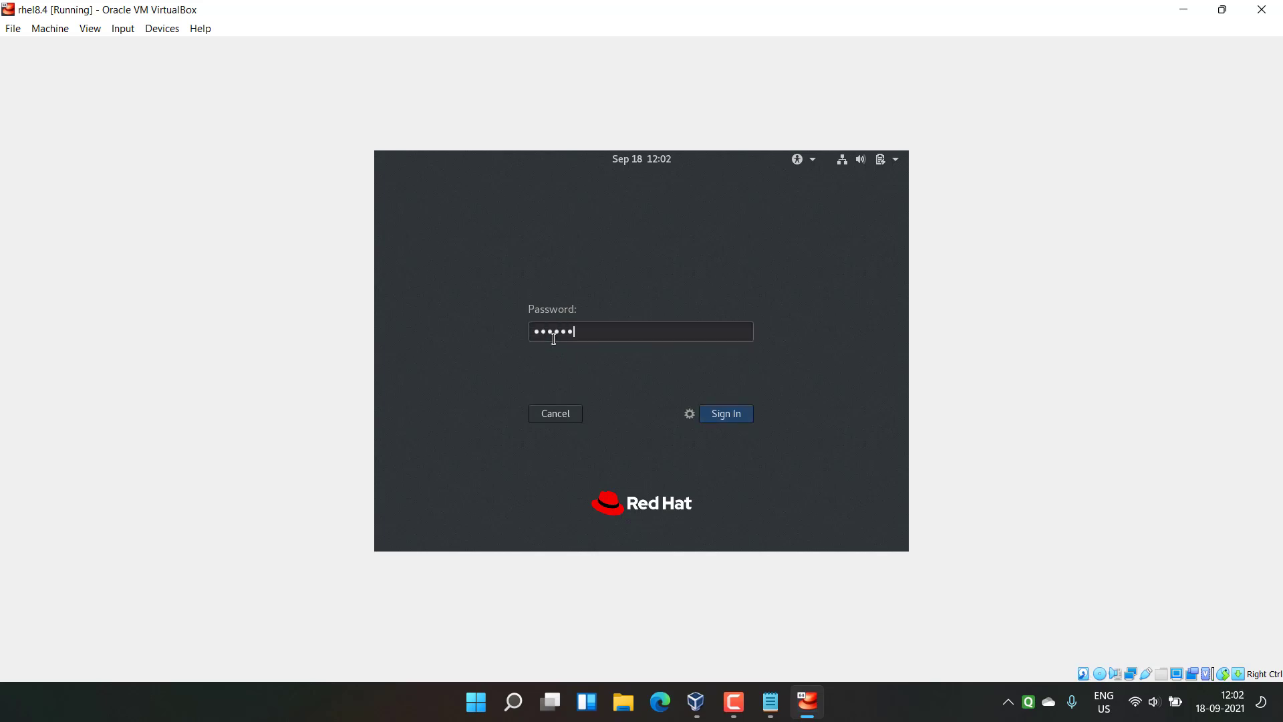
{"action": "key", "text": "Return"}
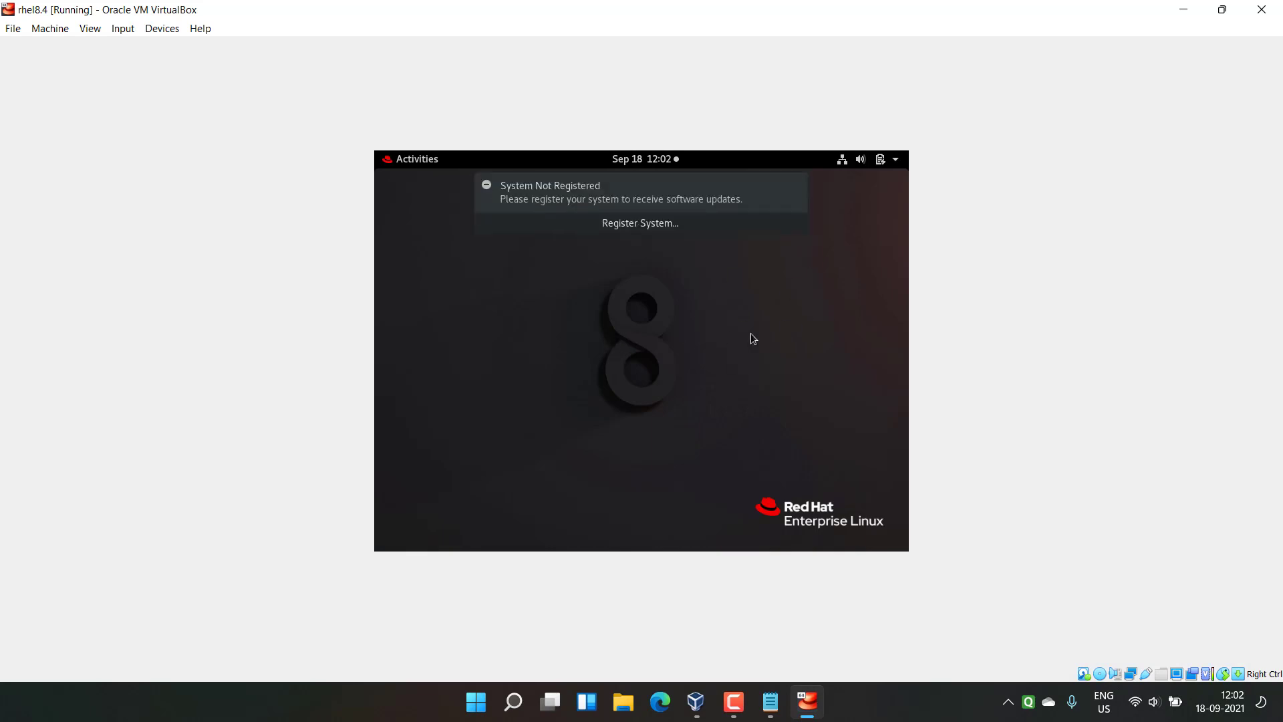
{"action": "key", "text": "ctrl+c"}
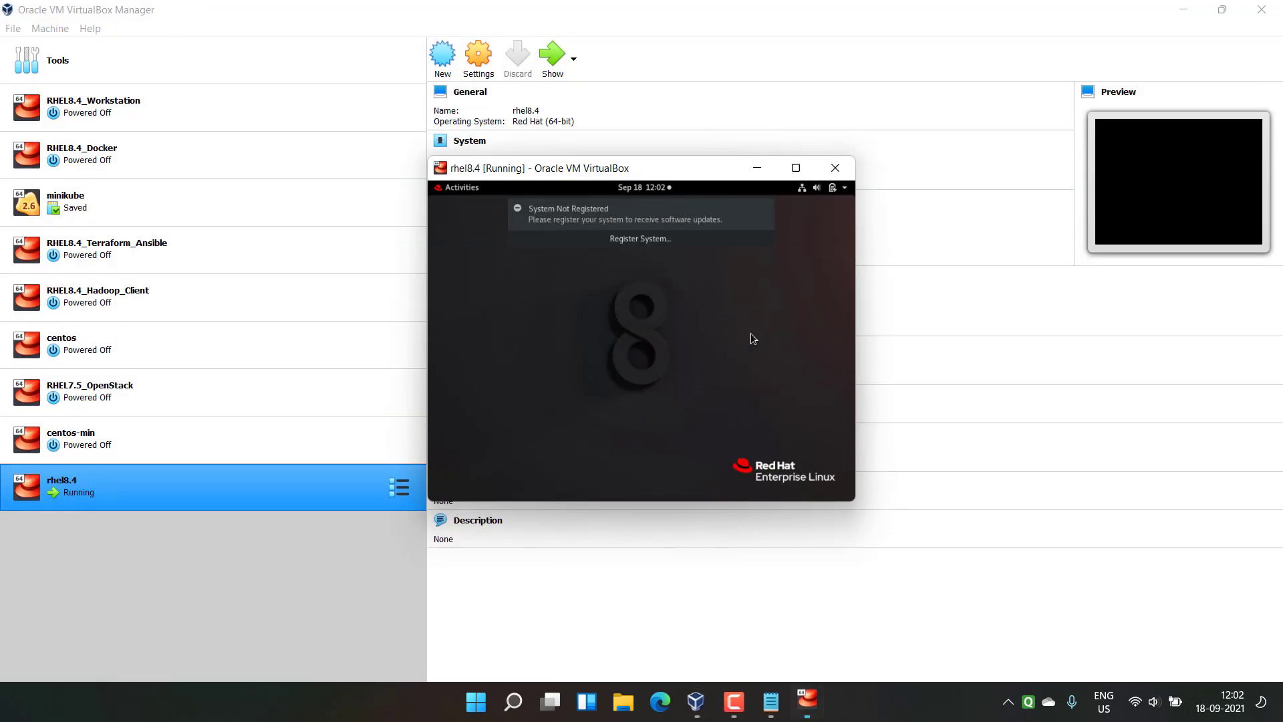
Step: Maximize the window, leave scaled mode, and dismiss the System Not Registered notice
{"action": "left_click", "coordinate": [796, 167]}
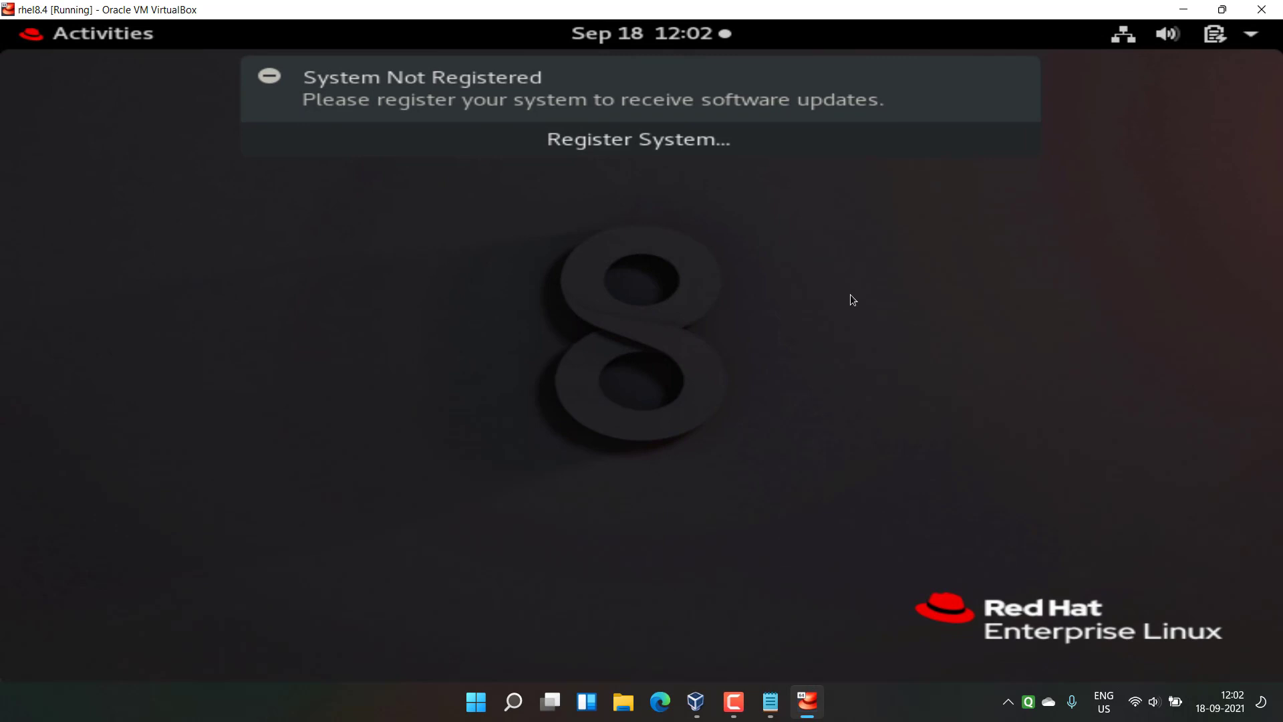
{"action": "key", "text": "ctrl+c"}
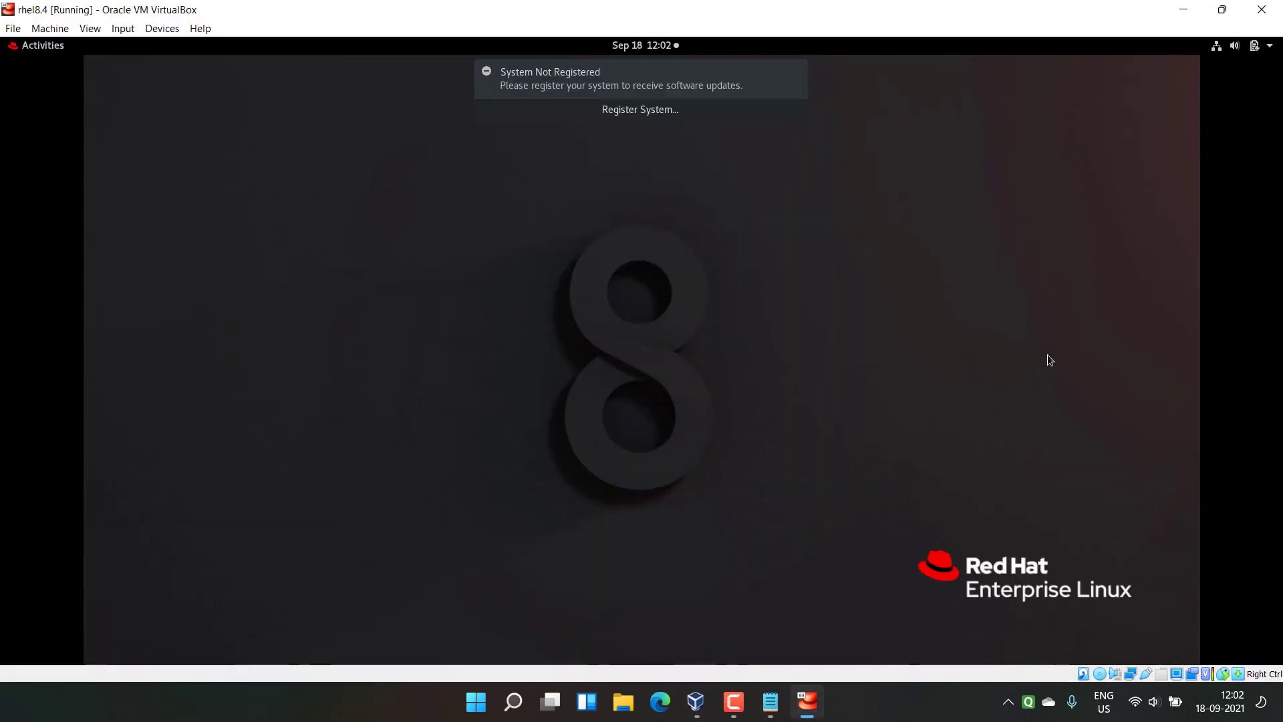
{"action": "left_click", "coordinate": [162, 28]}
{"action": "mouse_move", "coordinate": [172, 53]}
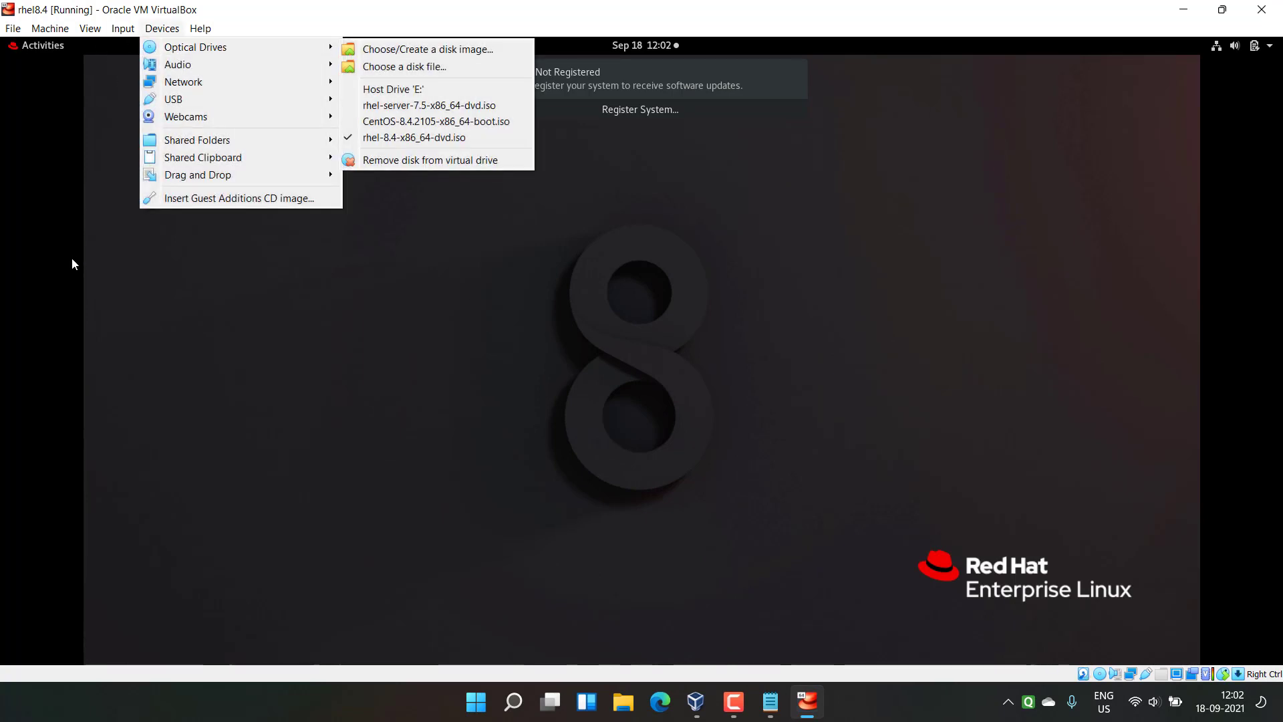
{"action": "left_click", "coordinate": [167, 282]}
{"action": "left_click", "coordinate": [795, 71]}
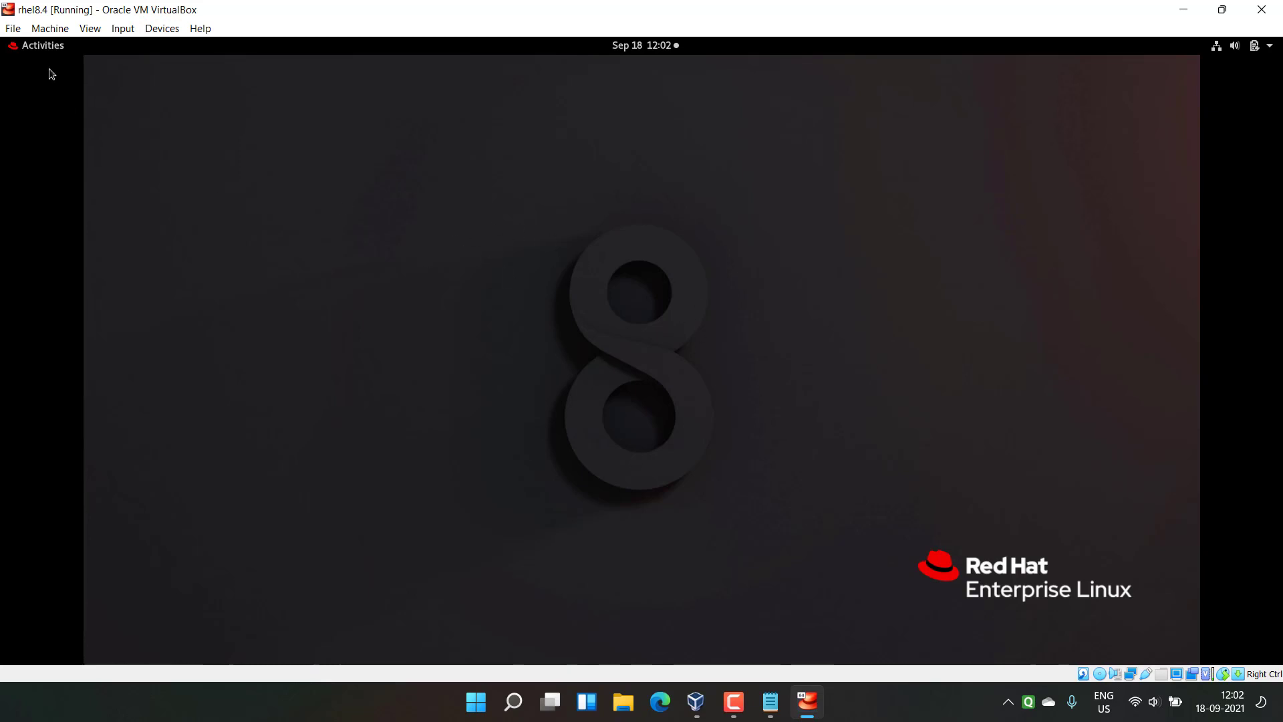
Step: Set the guest wallpaper to 'hello world', close Settings, and restore the VM window smaller
{"action": "left_click", "coordinate": [38, 43]}
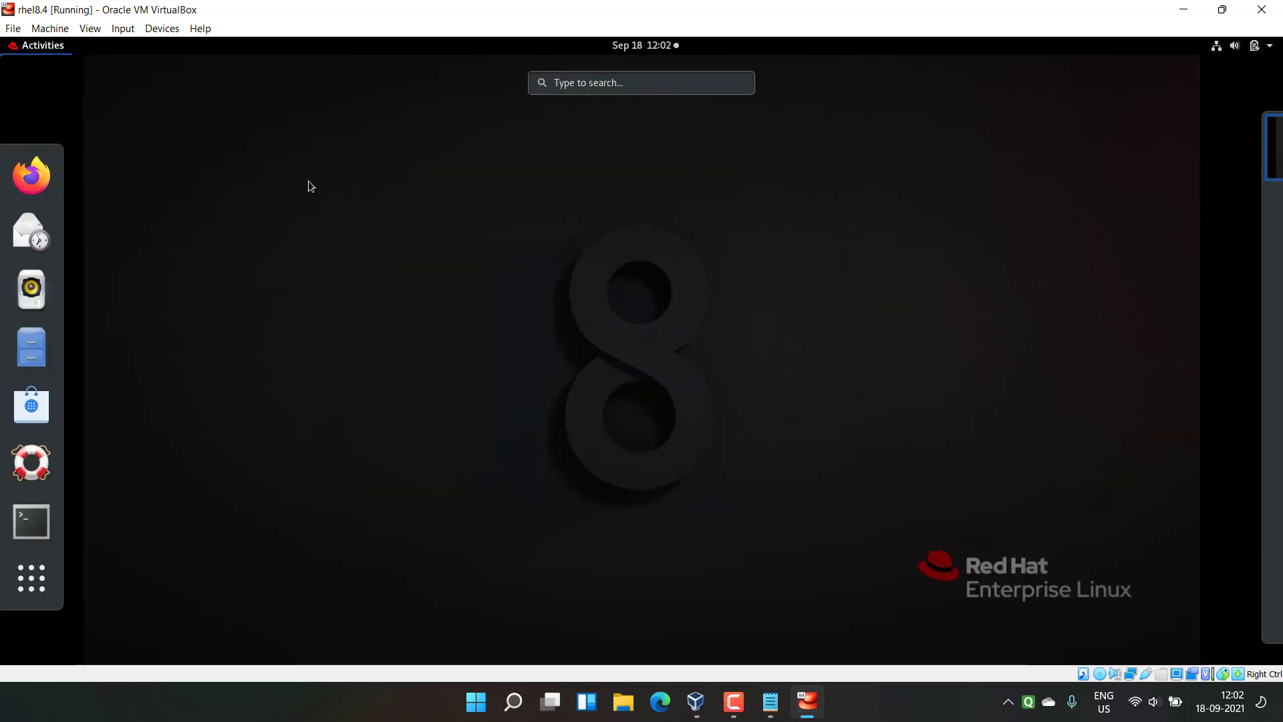
{"action": "left_click", "coordinate": [291, 353]}
{"action": "right_click", "coordinate": [161, 171]}
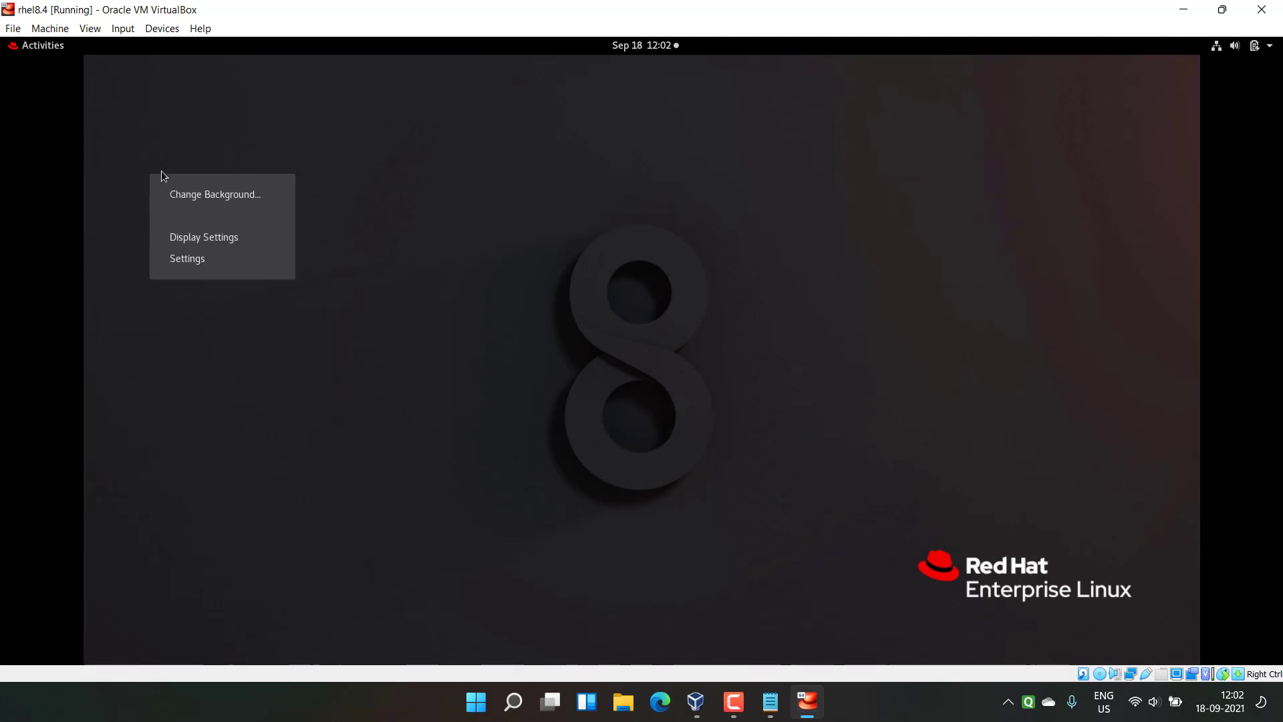
{"action": "left_click", "coordinate": [198, 203]}
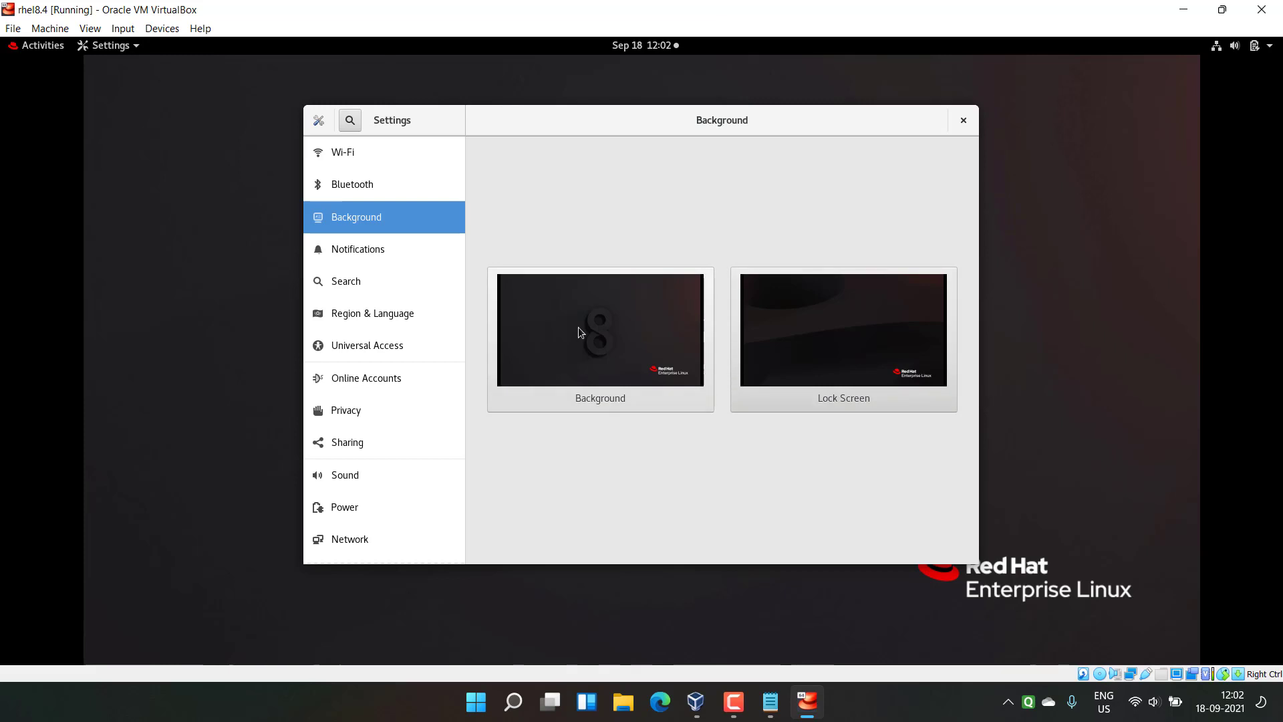
{"action": "left_click", "coordinate": [578, 326]}
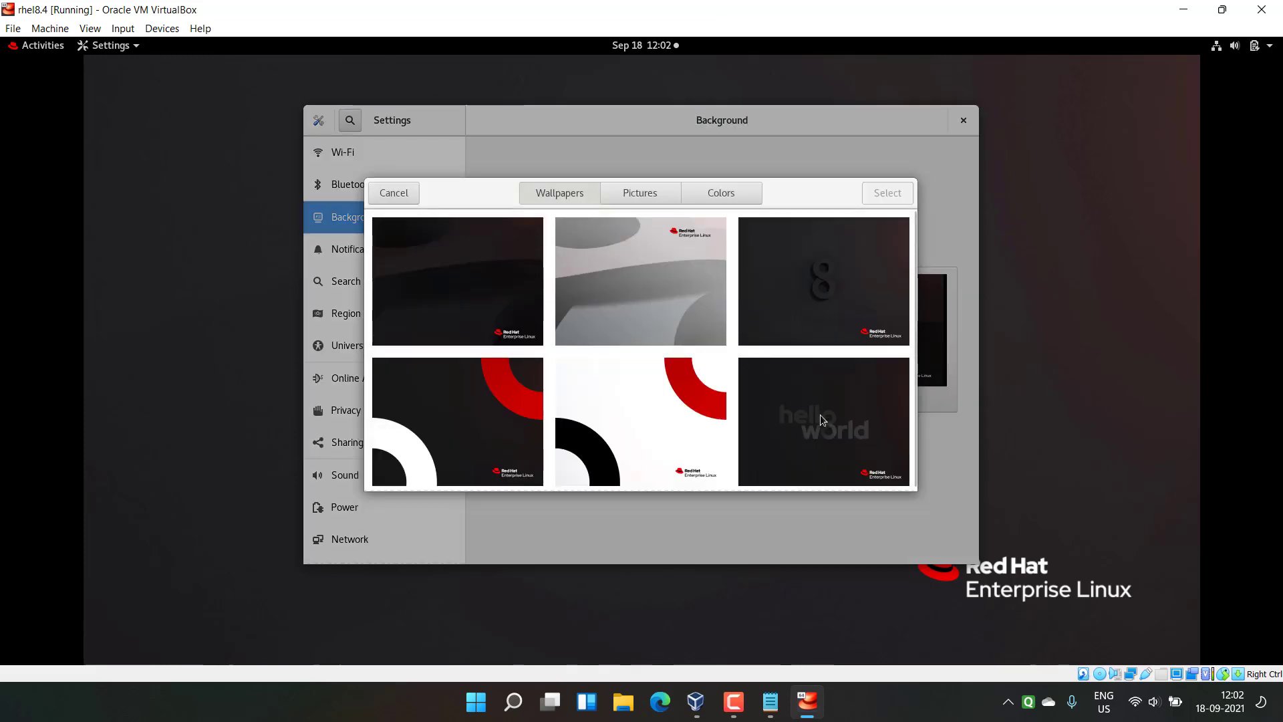
{"action": "left_click", "coordinate": [820, 415]}
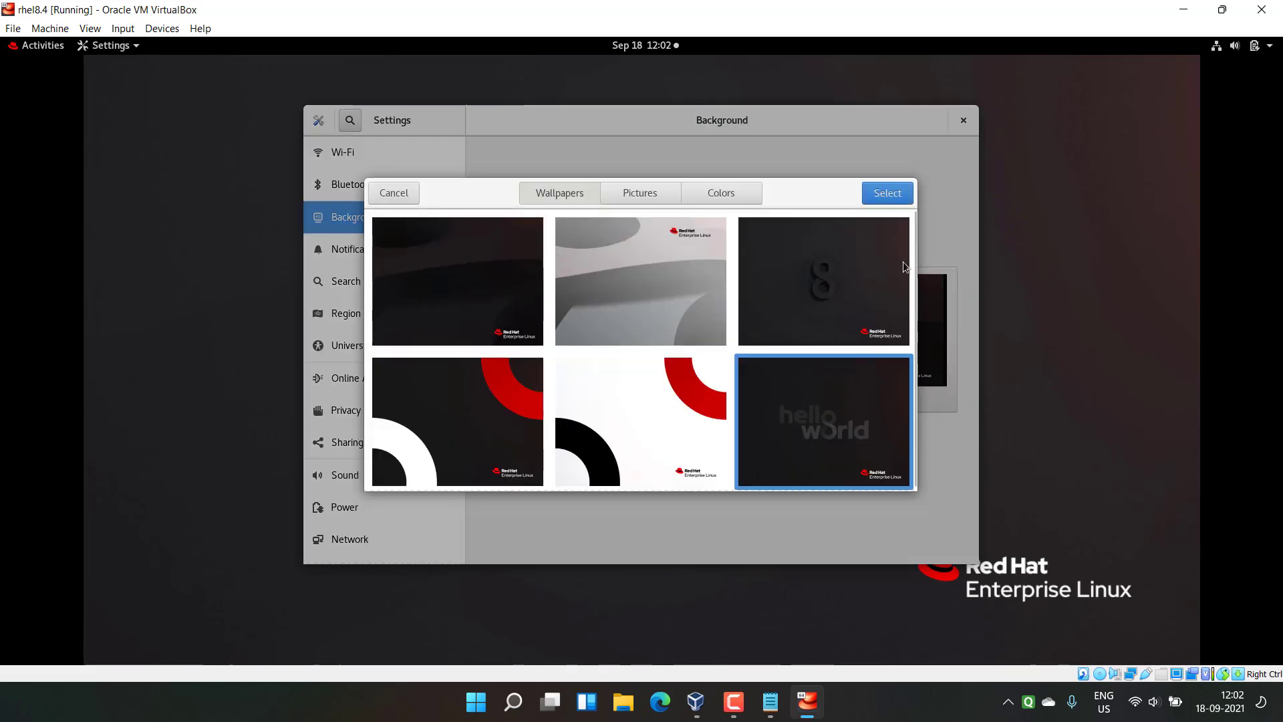
{"action": "left_click", "coordinate": [886, 192]}
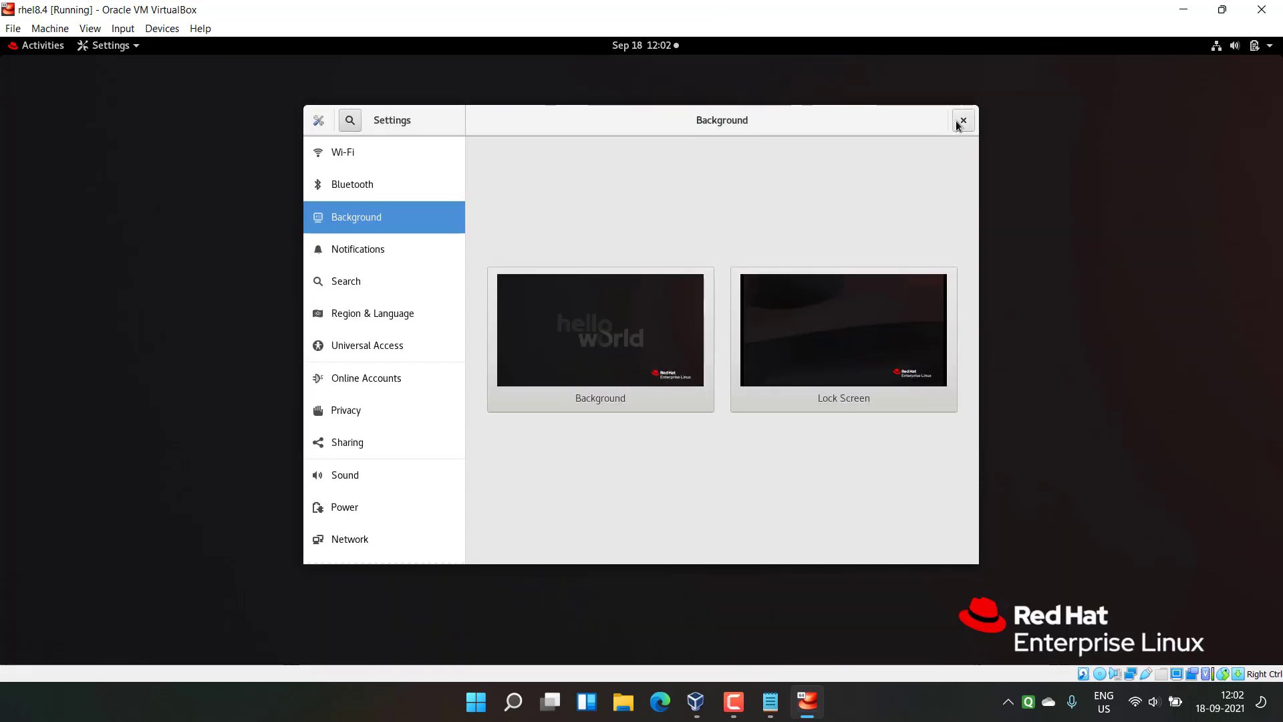
{"action": "left_click", "coordinate": [962, 120]}
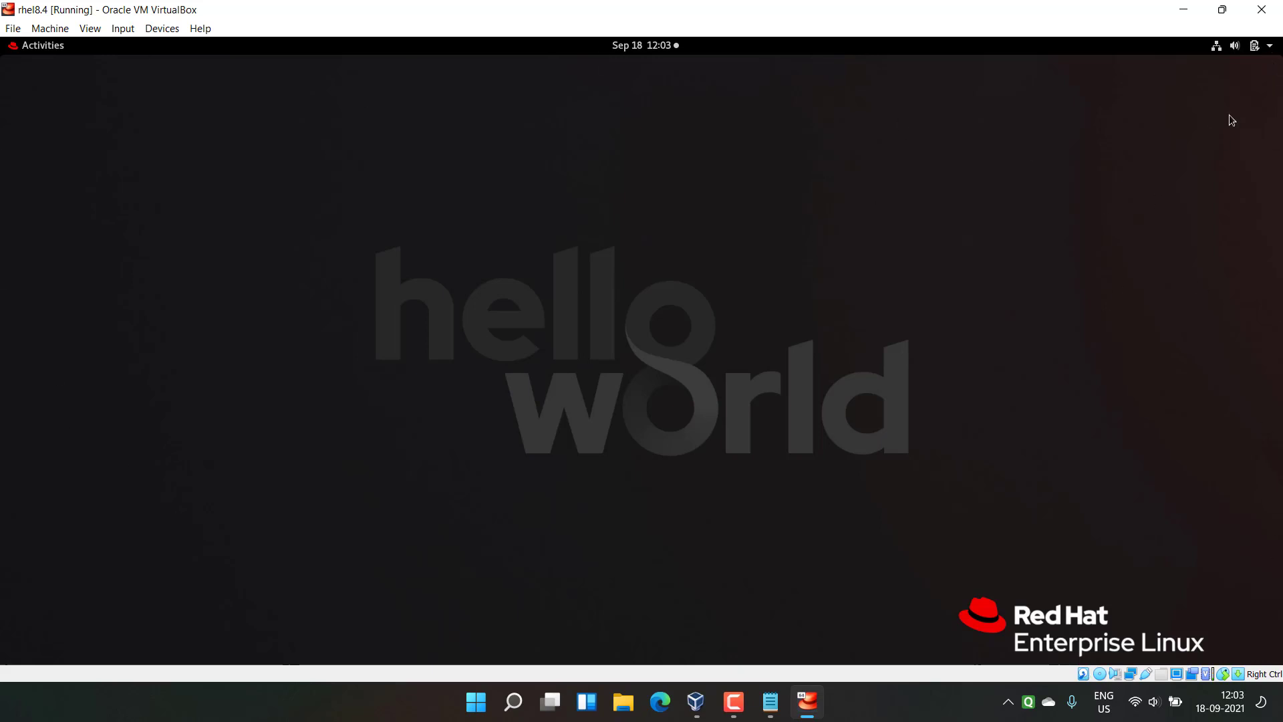
{"action": "left_click_drag", "start_coordinate": [605, 10], "coordinate": [648, 91]}
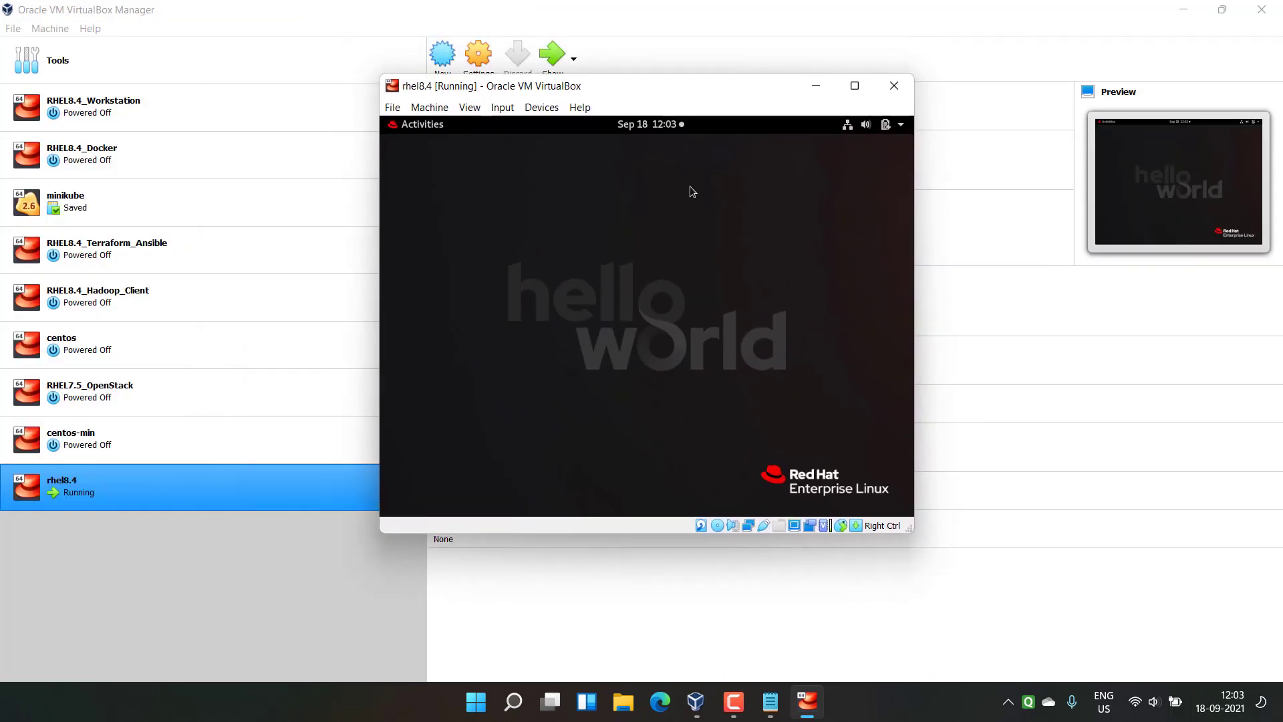
Step: Maximize the VM window, launch Firefox in the guest, and open a new tab's address bar
{"action": "left_click", "coordinate": [855, 86]}
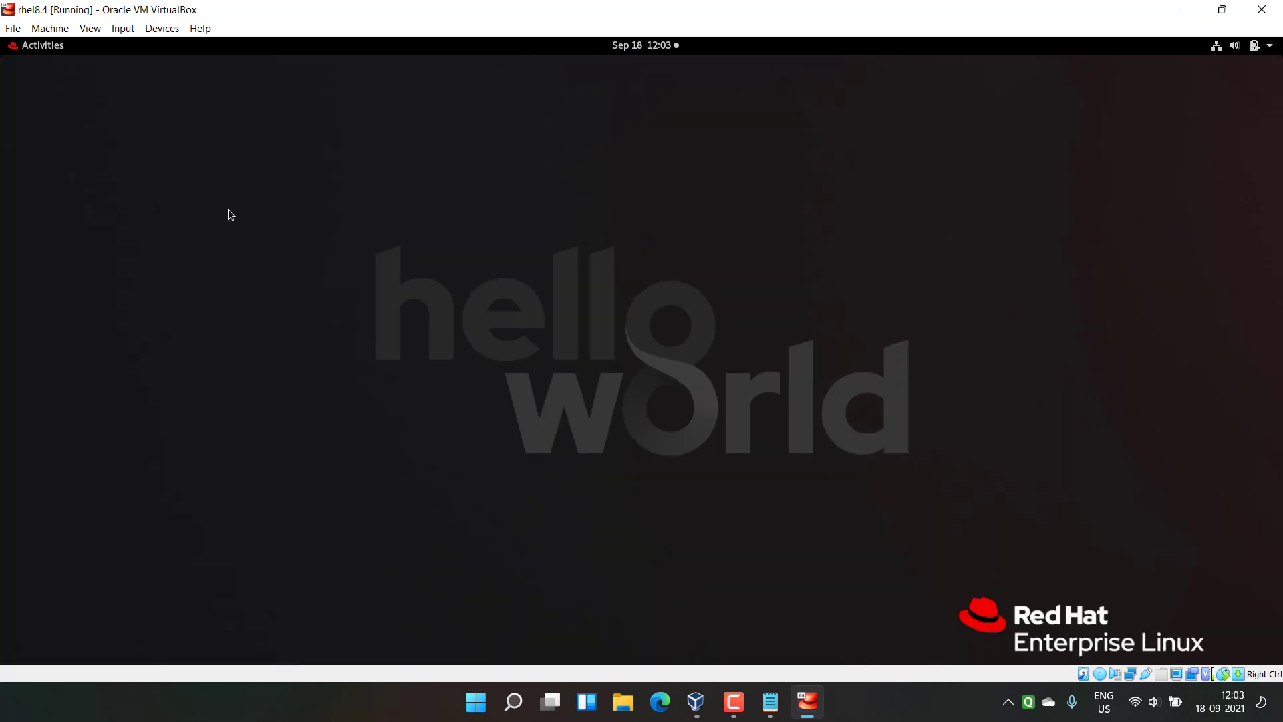
{"action": "left_click", "coordinate": [33, 45]}
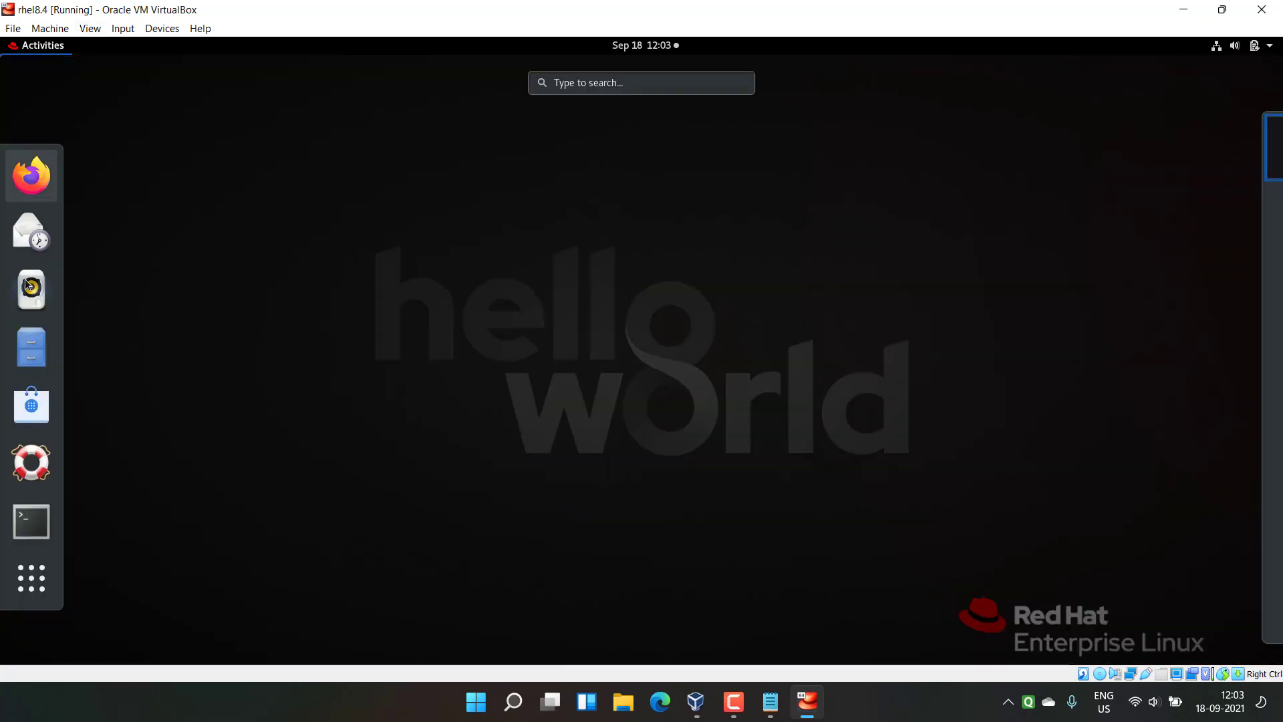
{"action": "left_click", "coordinate": [30, 177]}
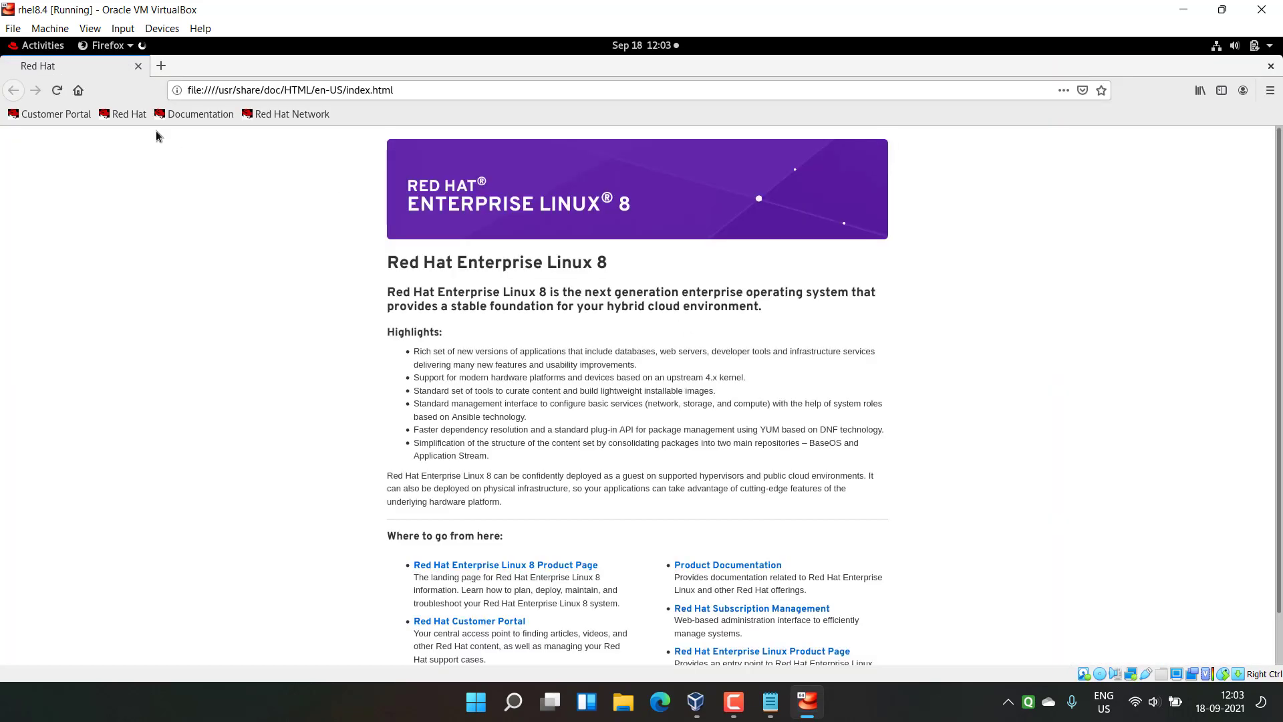
{"action": "left_click", "coordinate": [161, 66]}
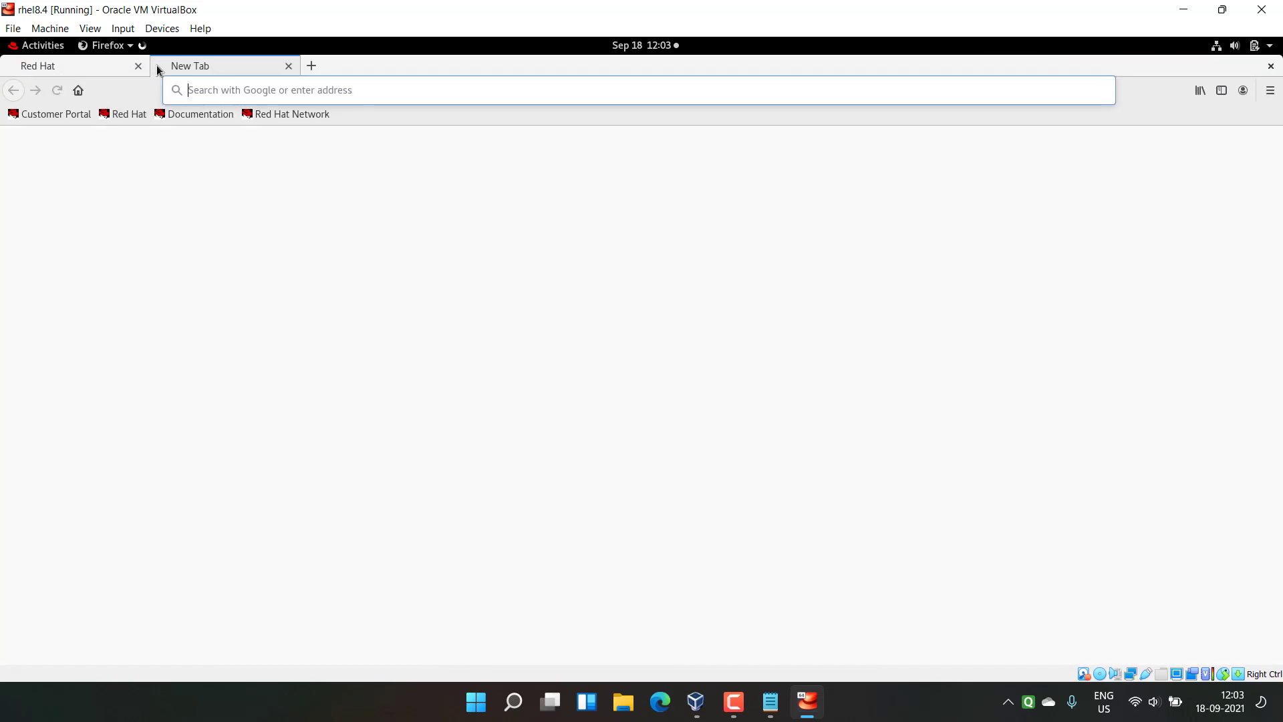
{"action": "left_click", "coordinate": [284, 89]}
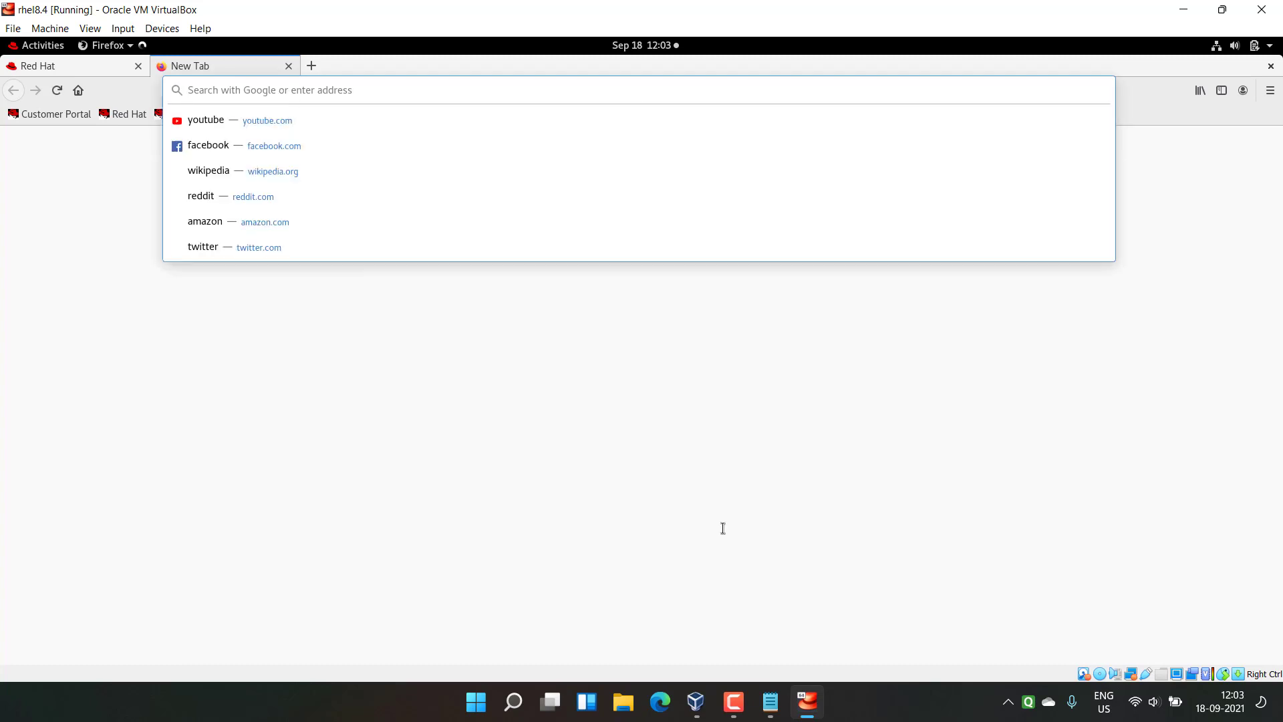
Step: In Notepad, paste 'Some quick hacks' on a new line below Step6, then return to VirtualBox
{"action": "left_click", "coordinate": [770, 702]}
{"action": "left_click_drag", "start_coordinate": [194, 366], "coordinate": [977, 364]}
{"action": "left_click", "coordinate": [986, 375]}
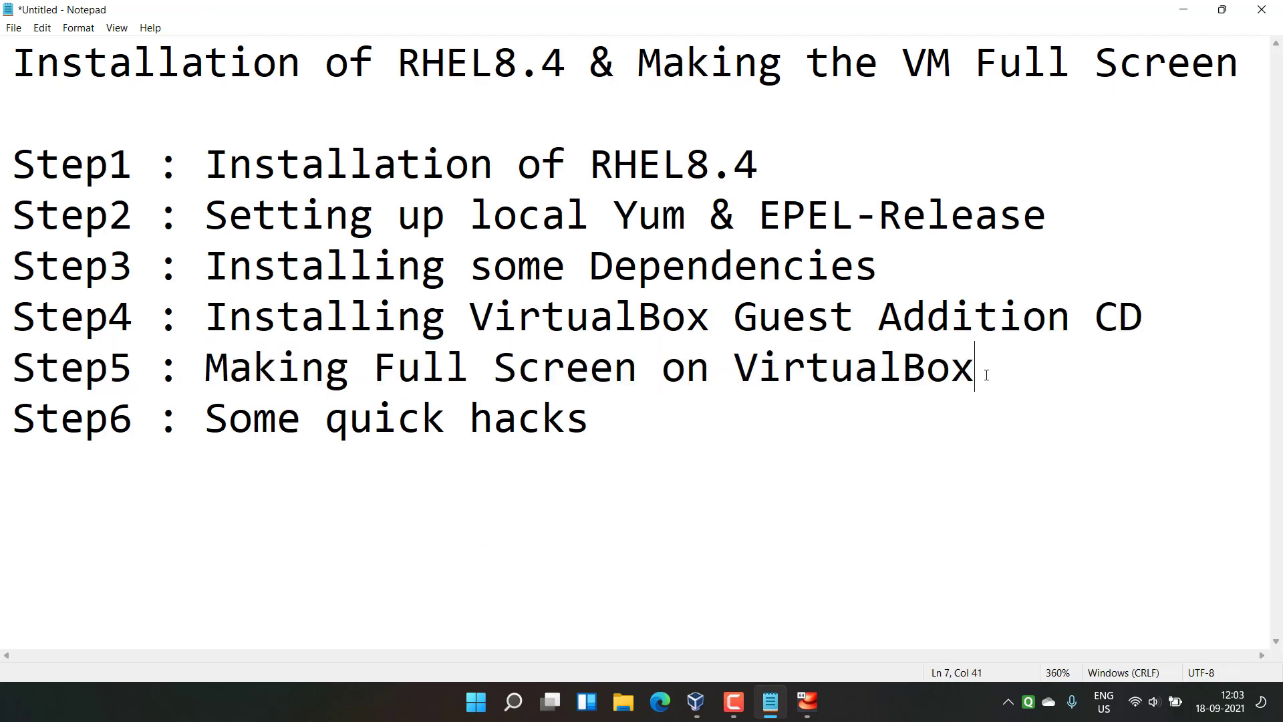
{"action": "left_click_drag", "start_coordinate": [209, 421], "coordinate": [533, 421]}
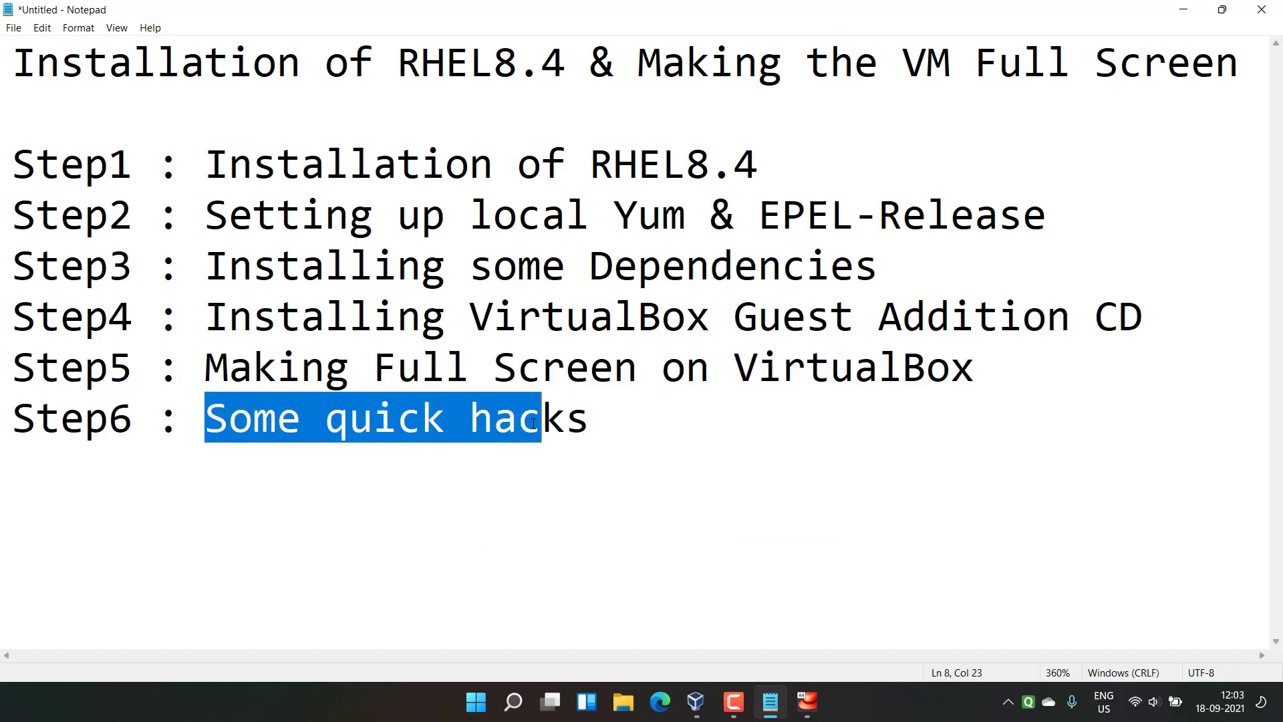
{"action": "left_click", "coordinate": [595, 427]}
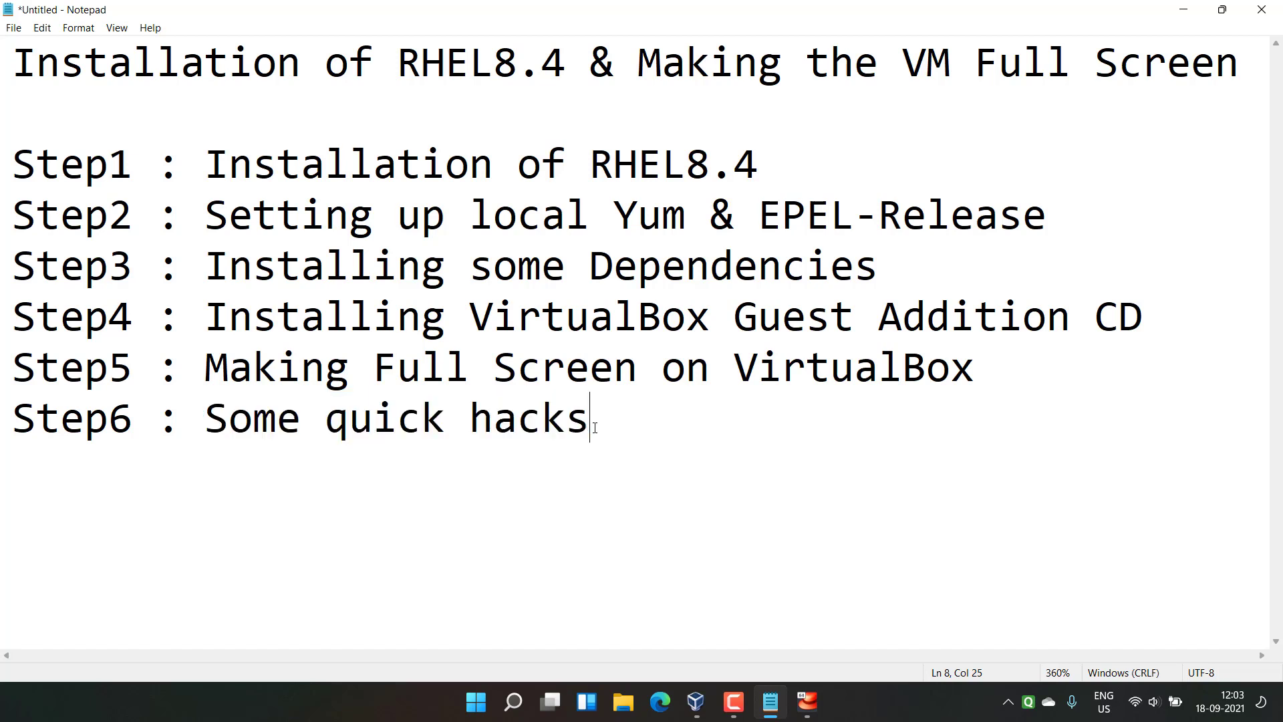
{"action": "left_click_drag", "start_coordinate": [206, 419], "coordinate": [624, 422]}
{"action": "key", "text": "ctrl+c"}
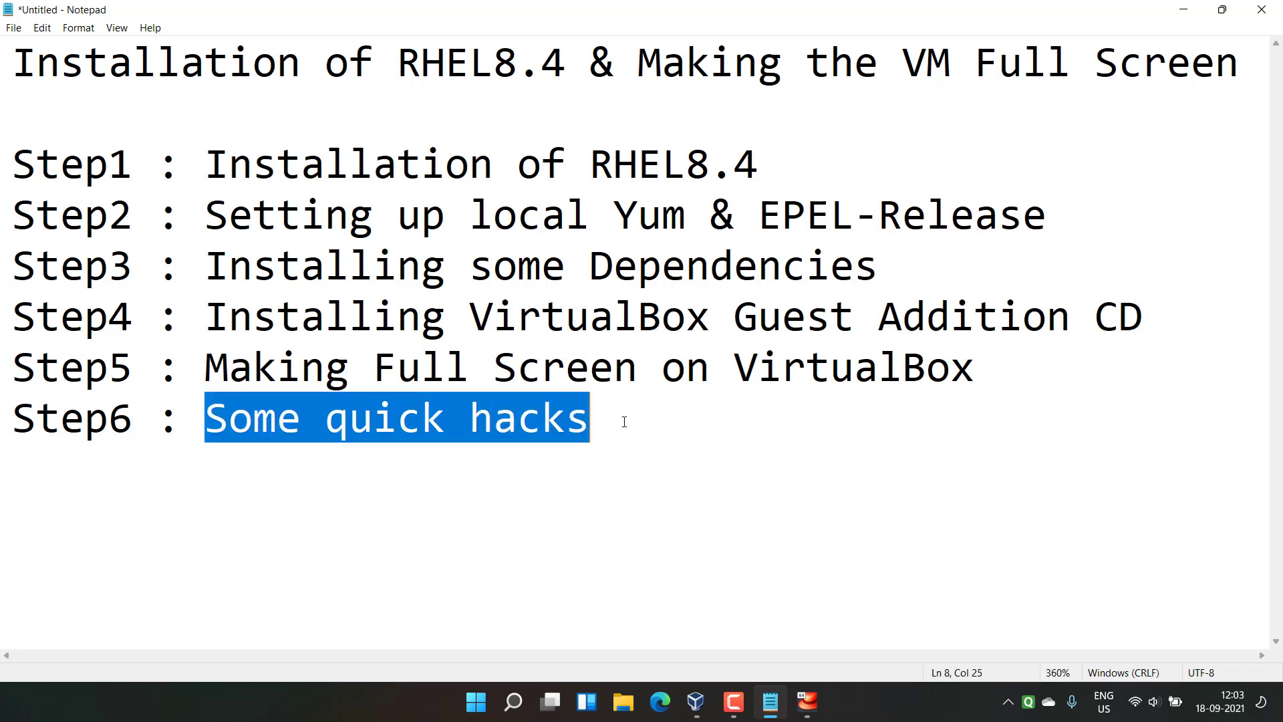
{"action": "left_click", "coordinate": [624, 422]}
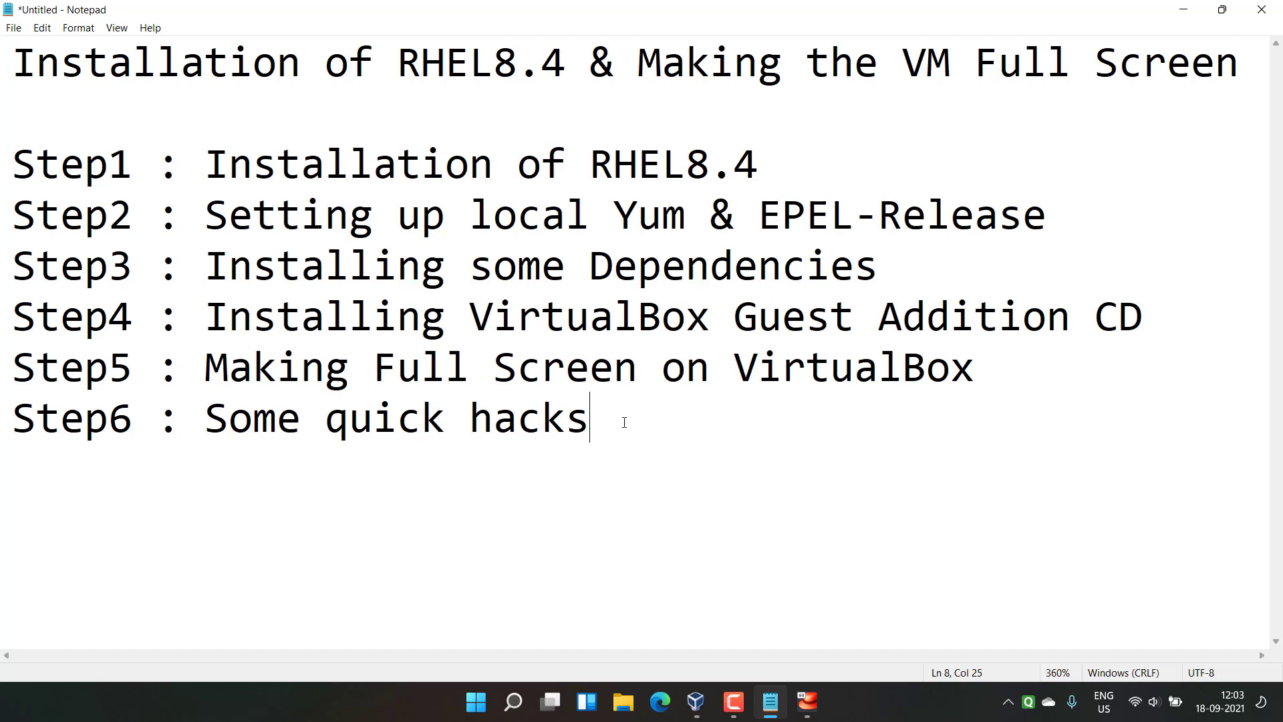
{"action": "key", "text": "Return"}
{"action": "key", "text": "Return"}
{"action": "key", "text": "ctrl+v"}
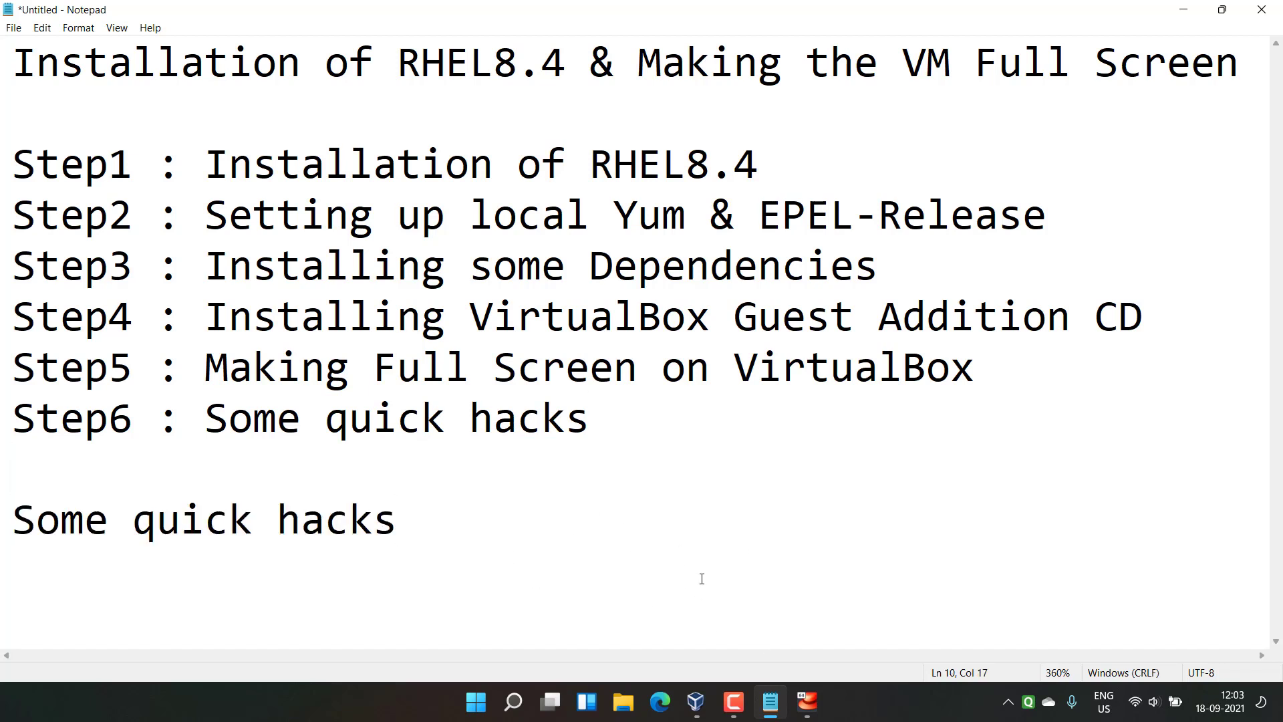
{"action": "left_click", "coordinate": [807, 701]}
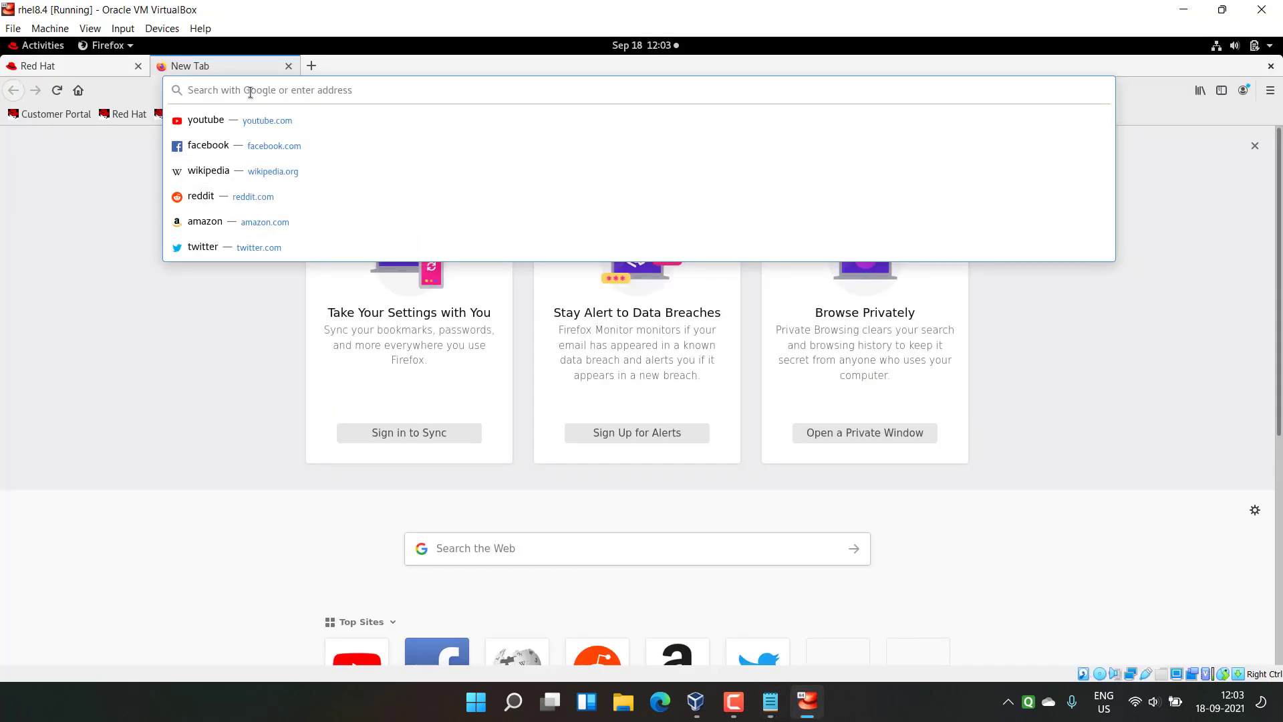
Step: After a failed paste attempt, set Devices > Shared Clipboard to Bidirectional
{"action": "right_click", "coordinate": [191, 91]}
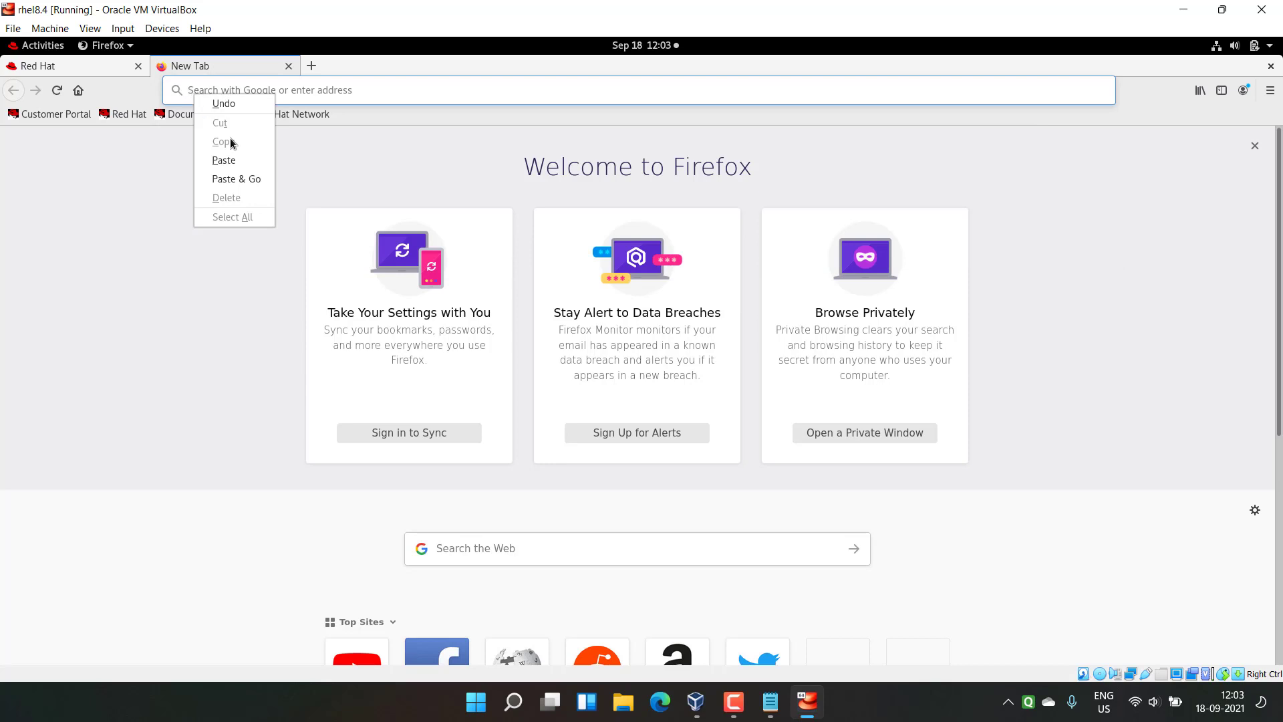
{"action": "left_click", "coordinate": [238, 162]}
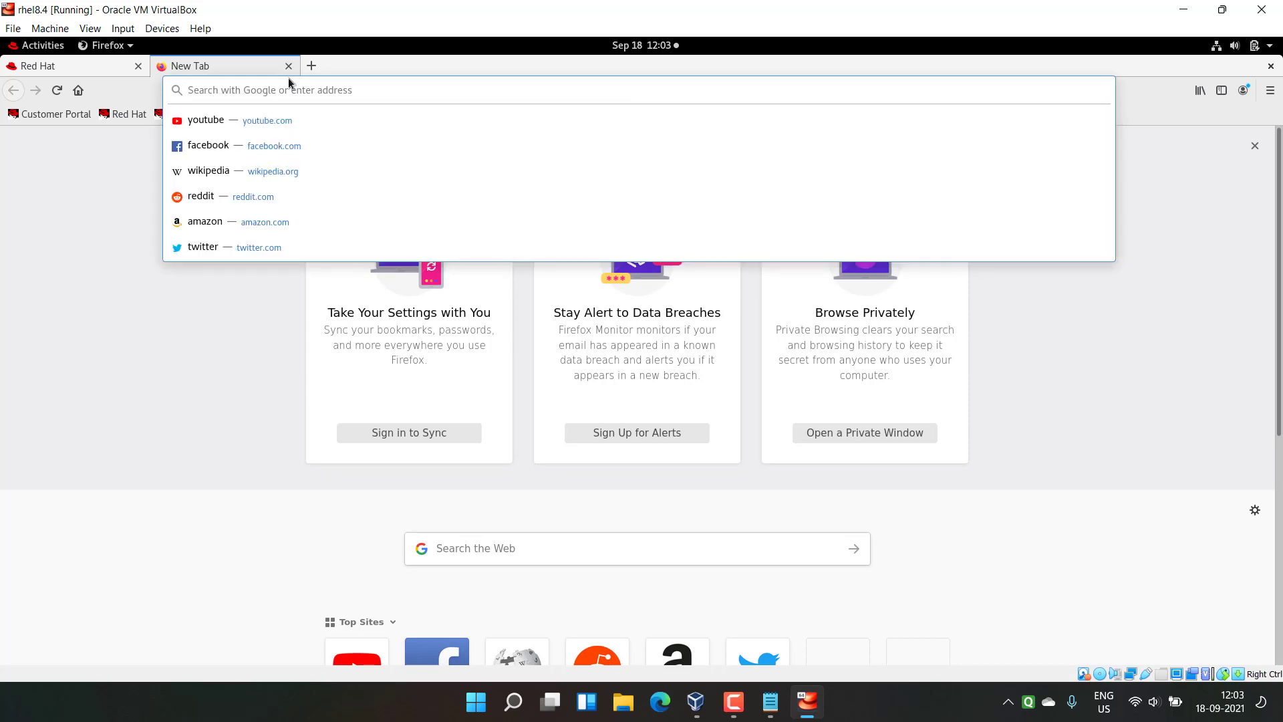
{"action": "left_click", "coordinate": [161, 30]}
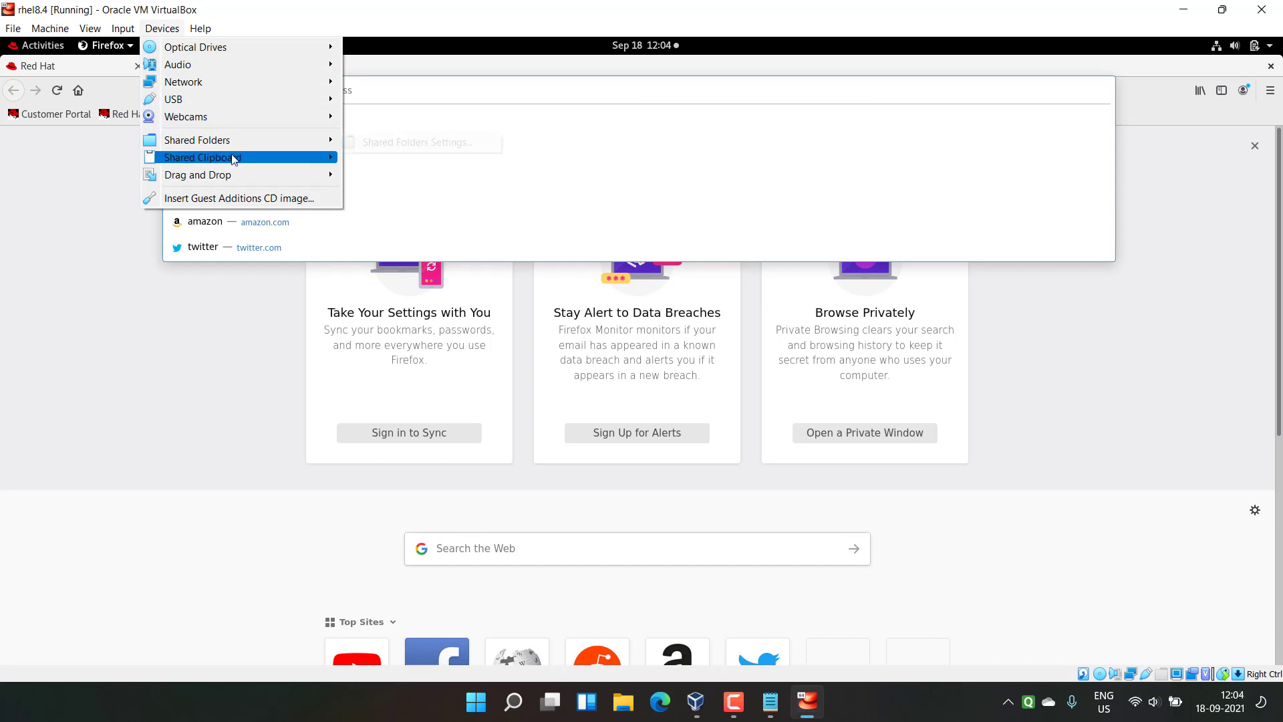
{"action": "mouse_move", "coordinate": [233, 159]}
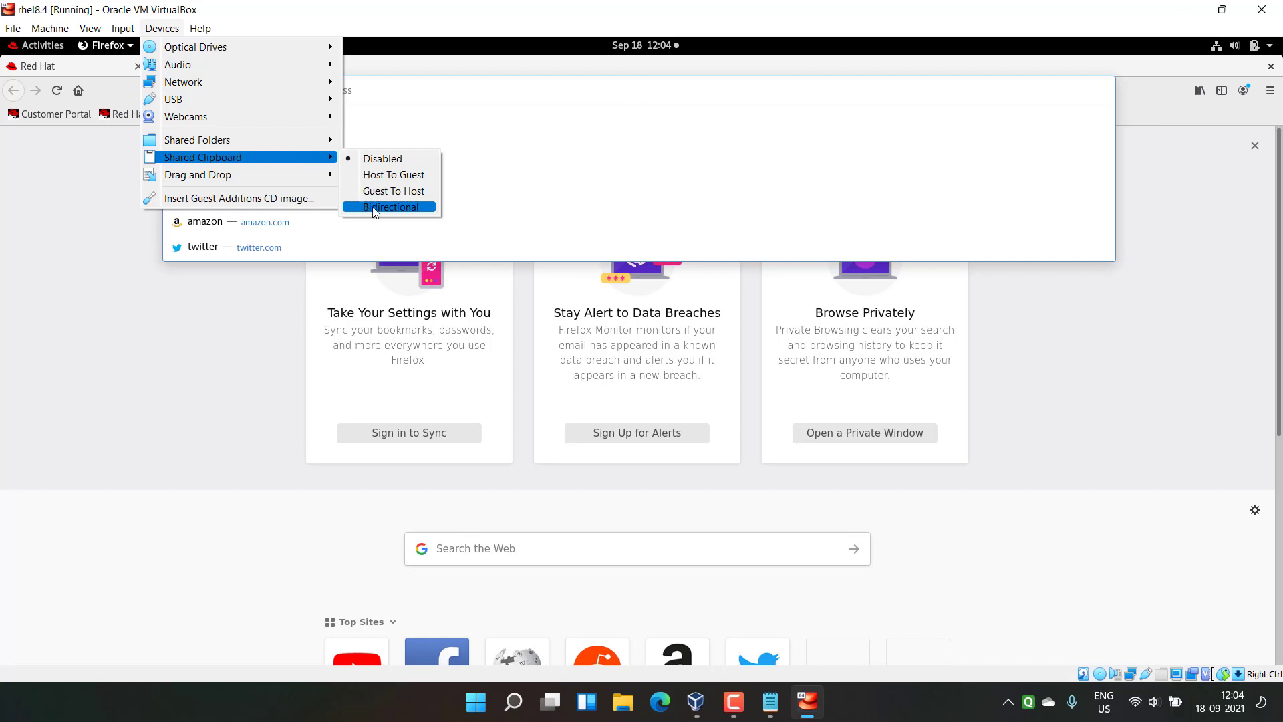
{"action": "left_click", "coordinate": [373, 212]}
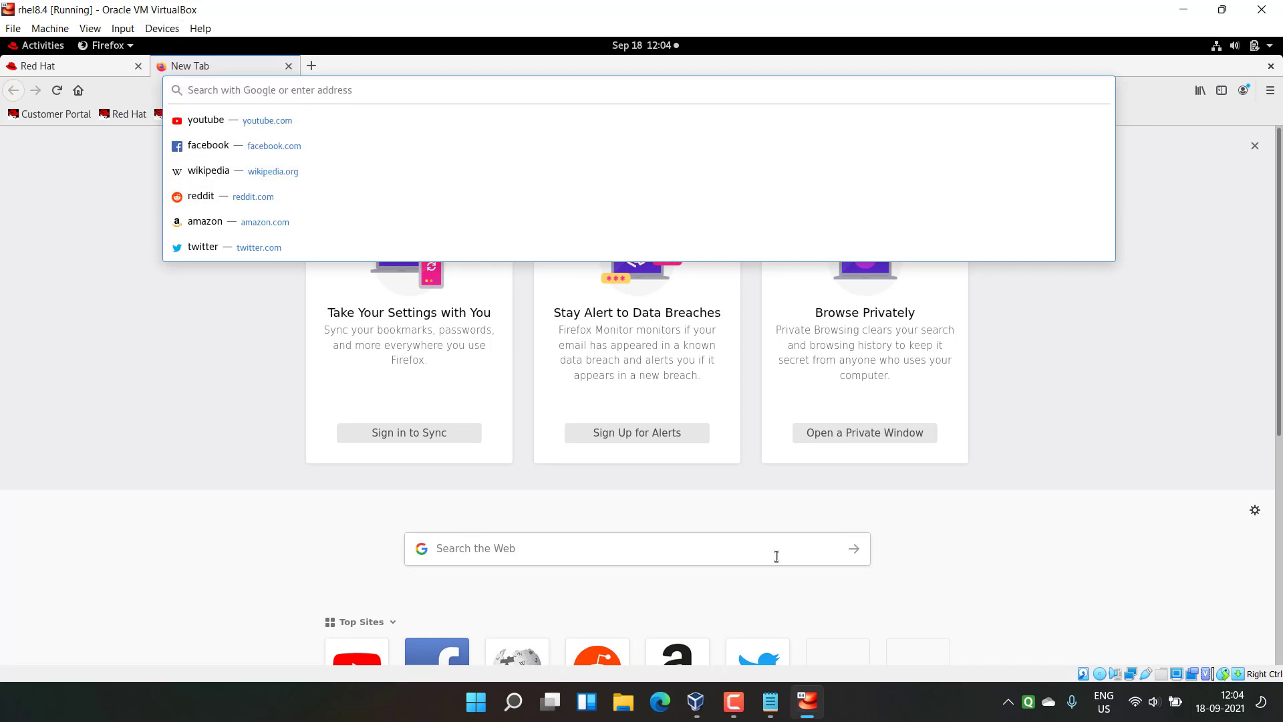
Step: Copy 'Some quick hacks' from host Notepad and paste it into the guest Firefox address bar
{"action": "left_click", "coordinate": [777, 699]}
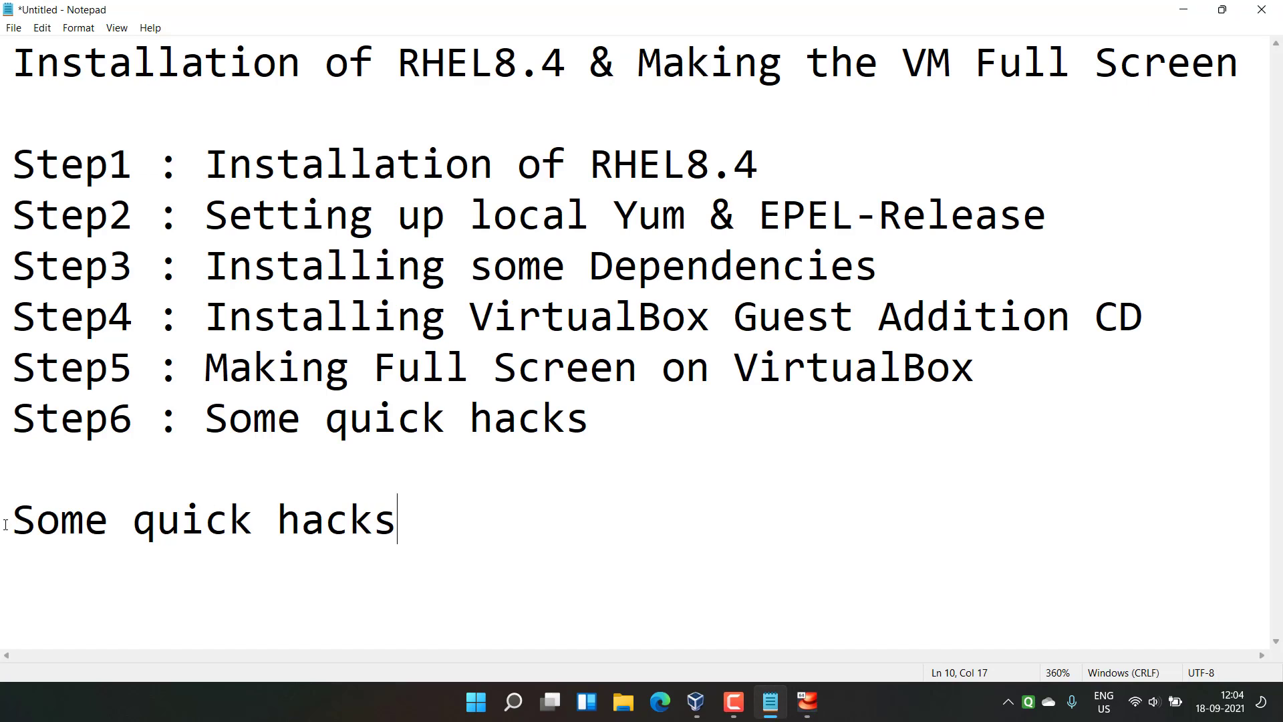
{"action": "left_click_drag", "start_coordinate": [6, 524], "coordinate": [404, 532]}
{"action": "right_click", "coordinate": [355, 521]}
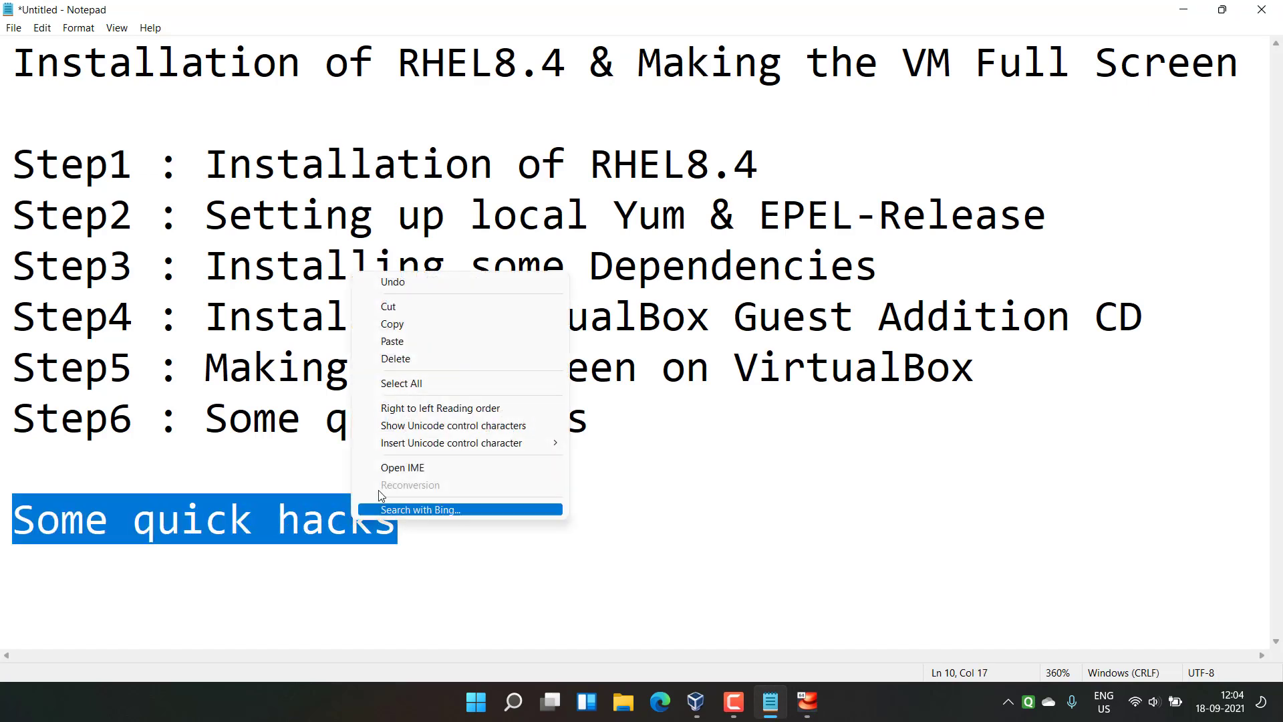
{"action": "left_click", "coordinate": [387, 324]}
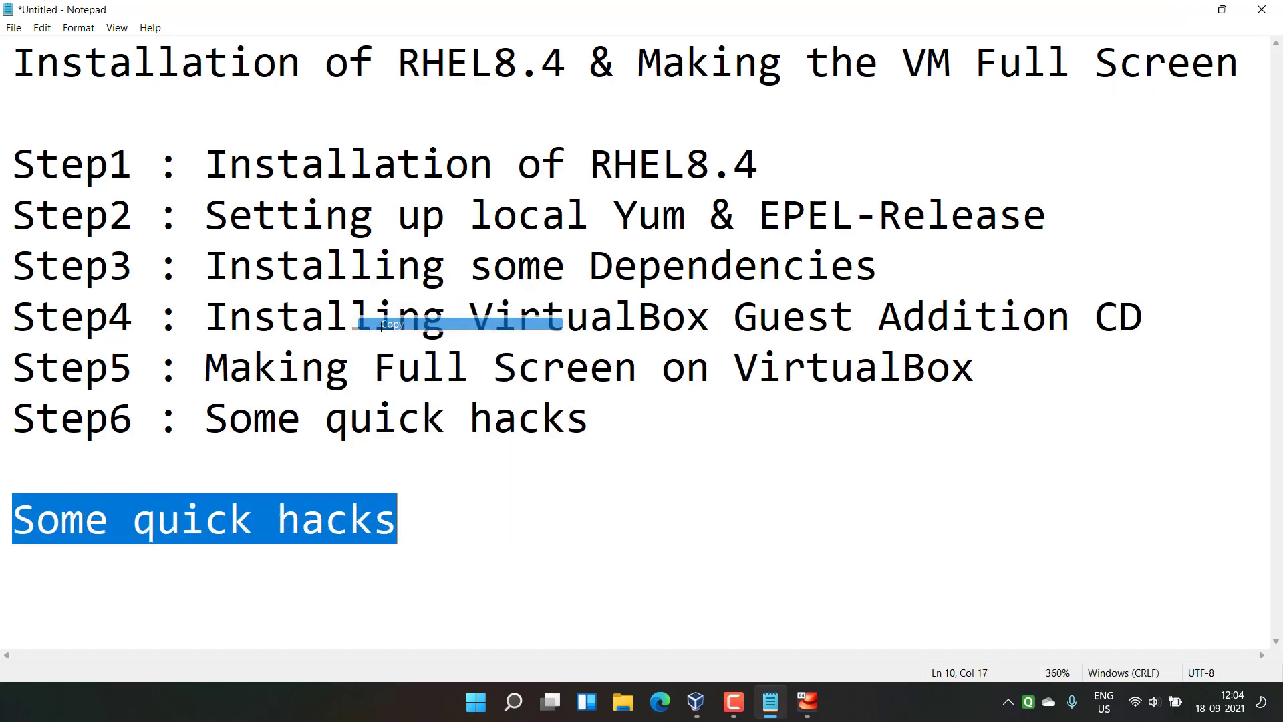
{"action": "left_click", "coordinate": [393, 532]}
{"action": "left_click", "coordinate": [807, 701]}
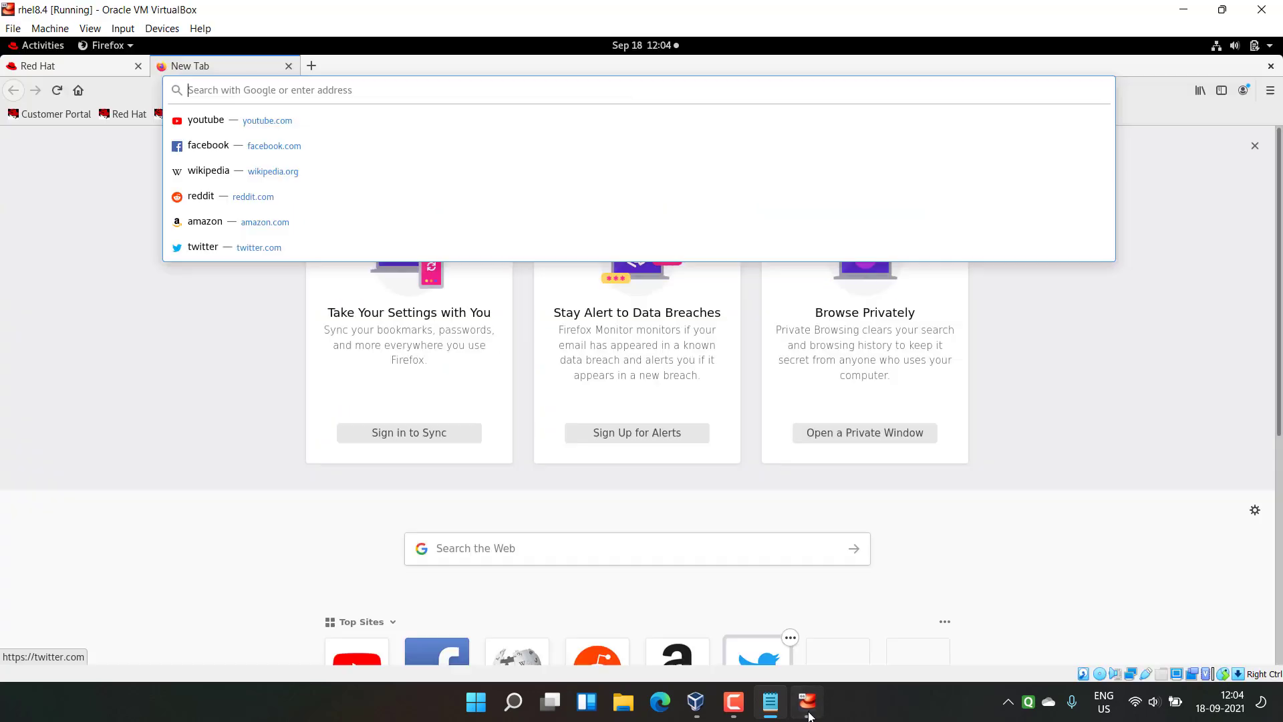
{"action": "right_click", "coordinate": [247, 86]}
{"action": "left_click", "coordinate": [281, 155]}
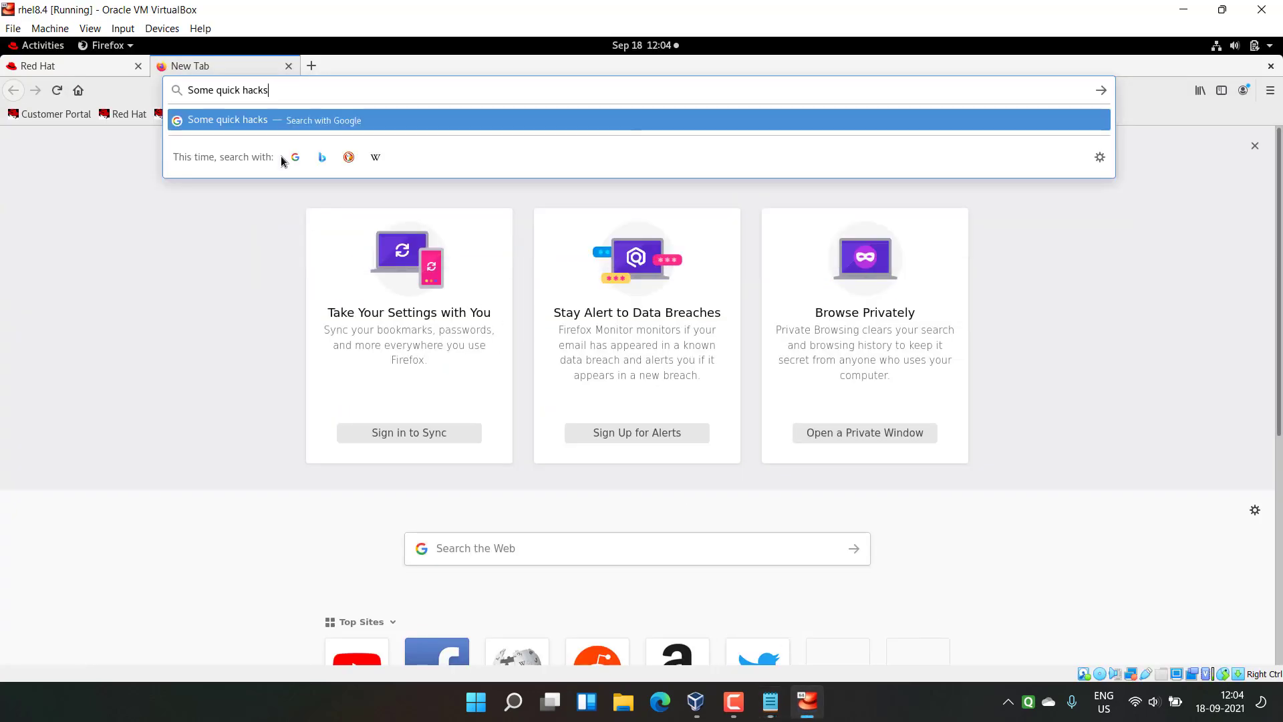
{"action": "key", "text": "ctrl+a"}
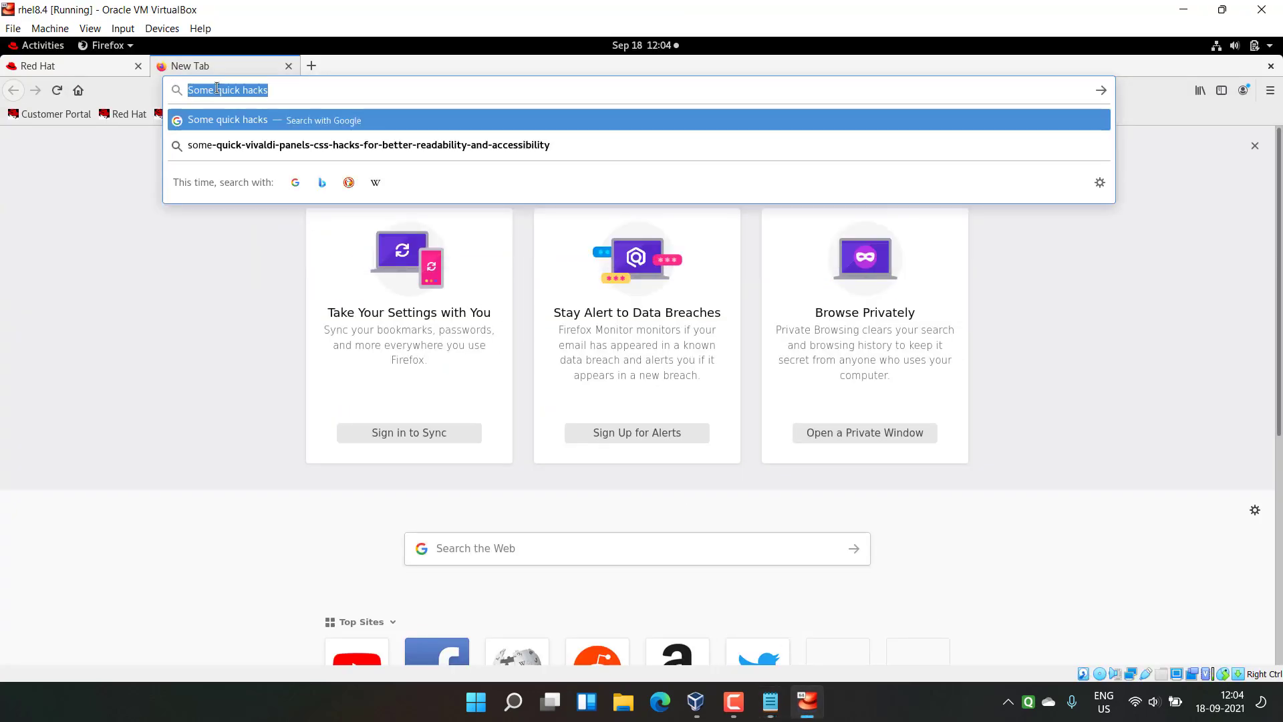
{"action": "left_click", "coordinate": [284, 96]}
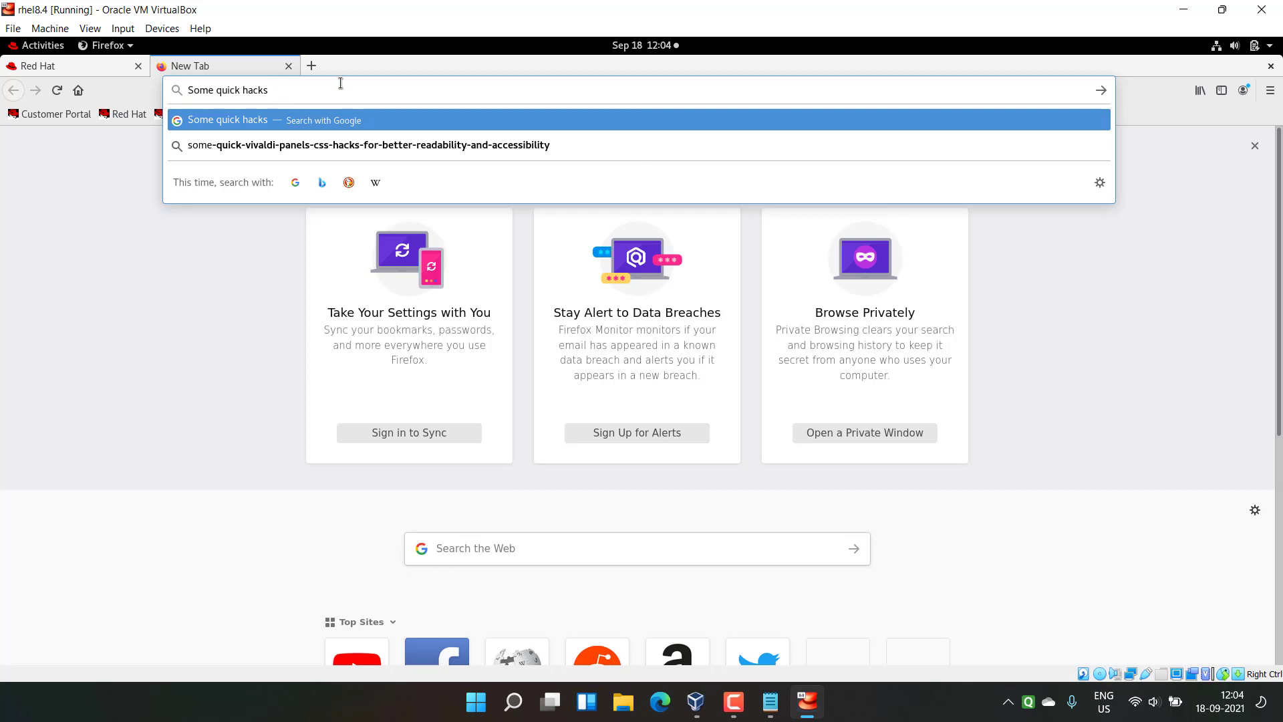
{"action": "left_click", "coordinate": [47, 48]}
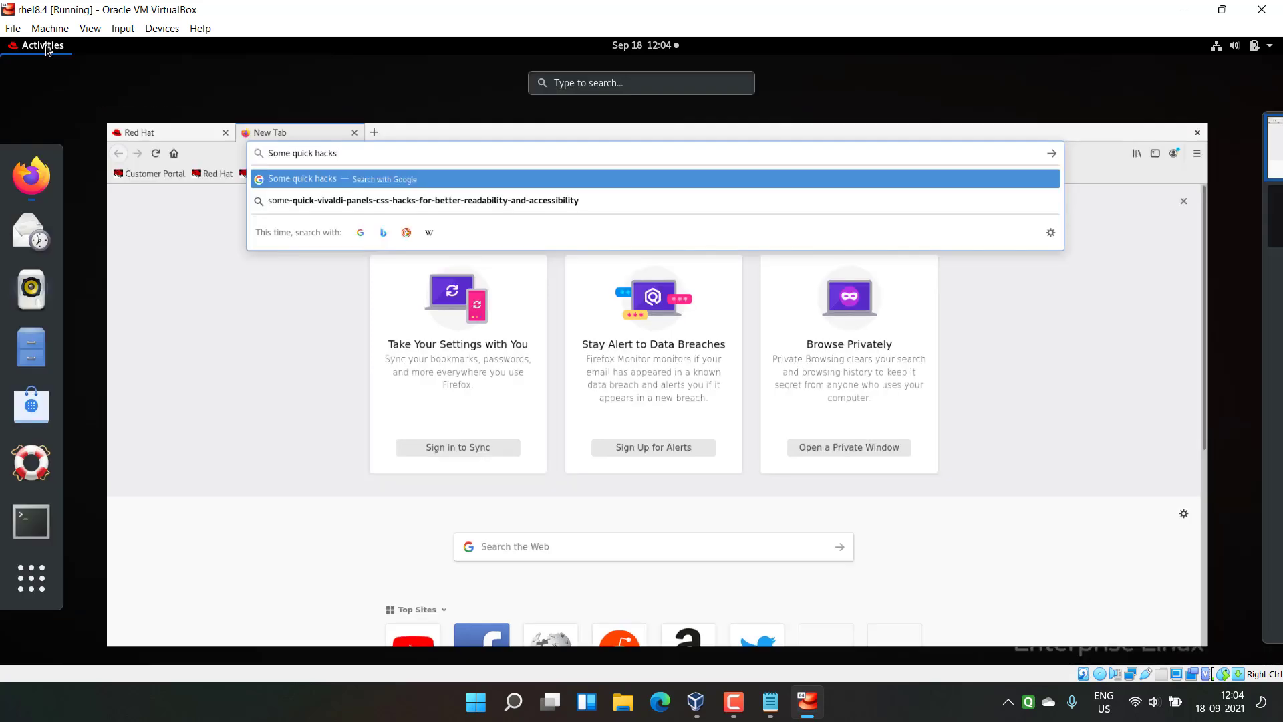
Step: Open a guest terminal and copy its prompt text '[root@localhost ~]#'
{"action": "left_click", "coordinate": [43, 525]}
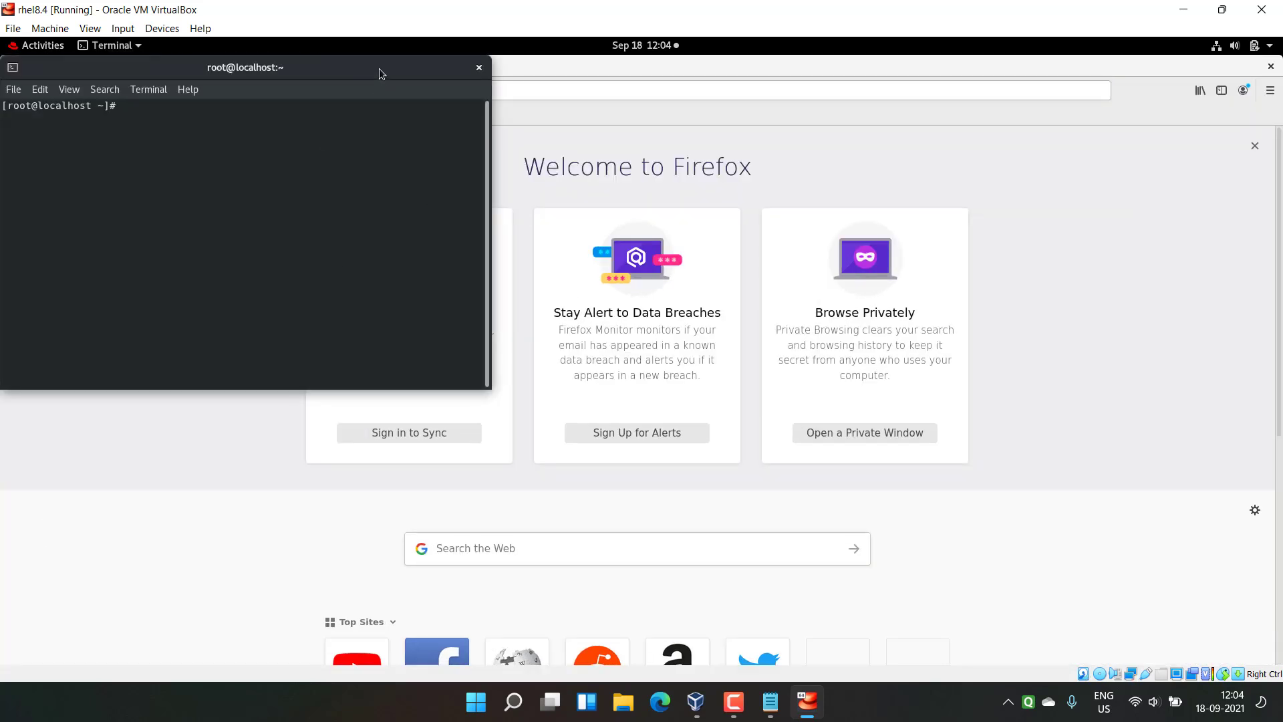
{"action": "left_click_drag", "start_coordinate": [379, 70], "coordinate": [824, 150]}
{"action": "left_click_drag", "start_coordinate": [525, 177], "coordinate": [407, 175]}
{"action": "right_click", "coordinate": [460, 179]}
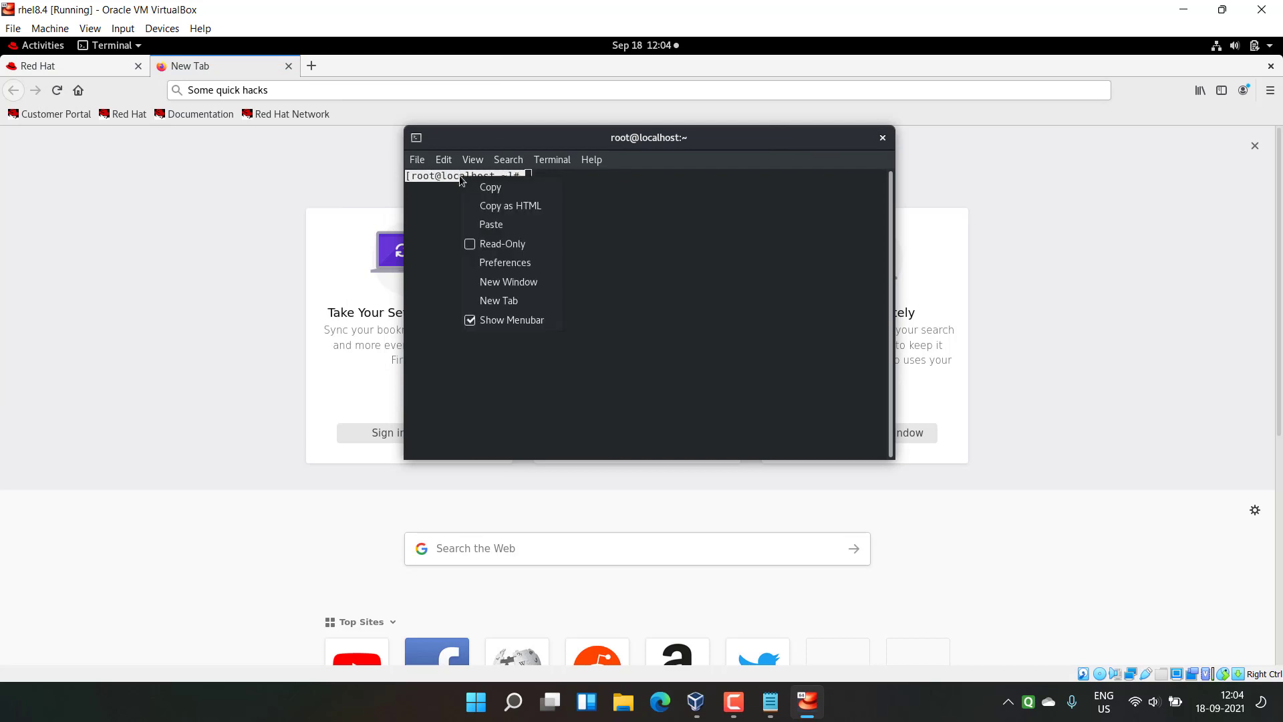
{"action": "left_click", "coordinate": [490, 194]}
{"action": "left_click", "coordinate": [550, 188]}
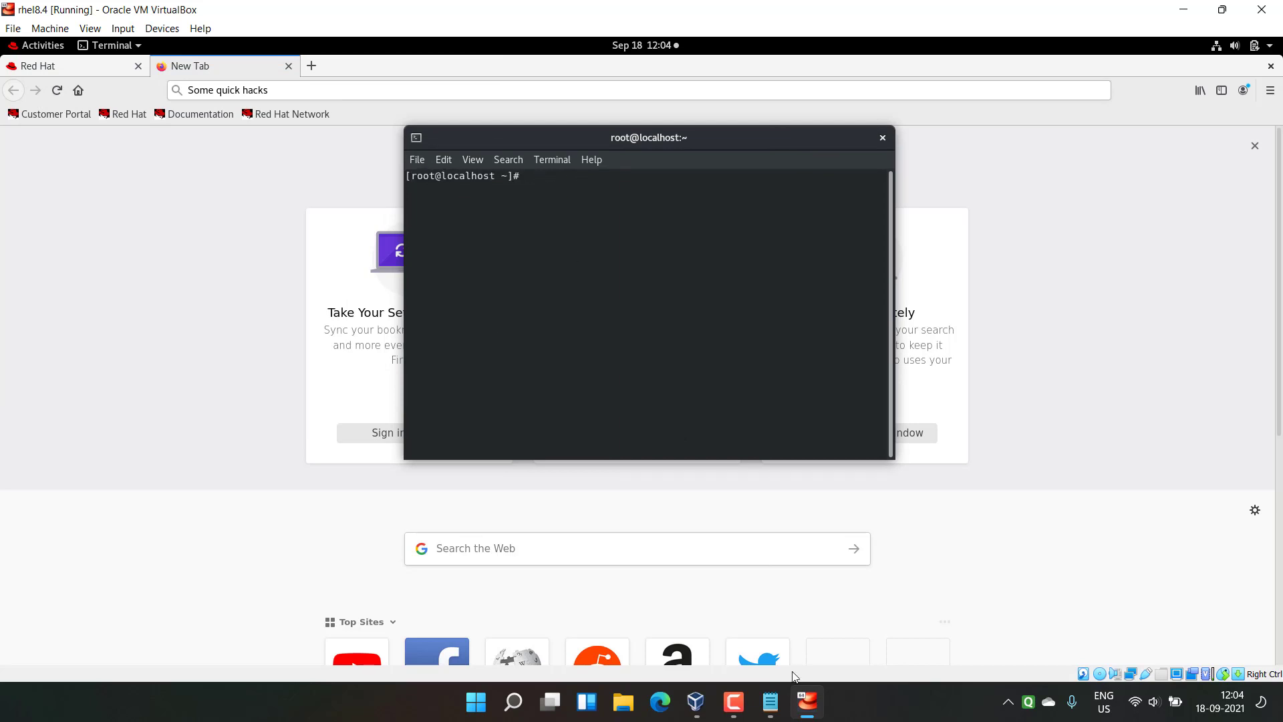
Step: Paste the copied prompt into host Notepad after 'Some quick hacks', then return to the VM
{"action": "left_click", "coordinate": [772, 705]}
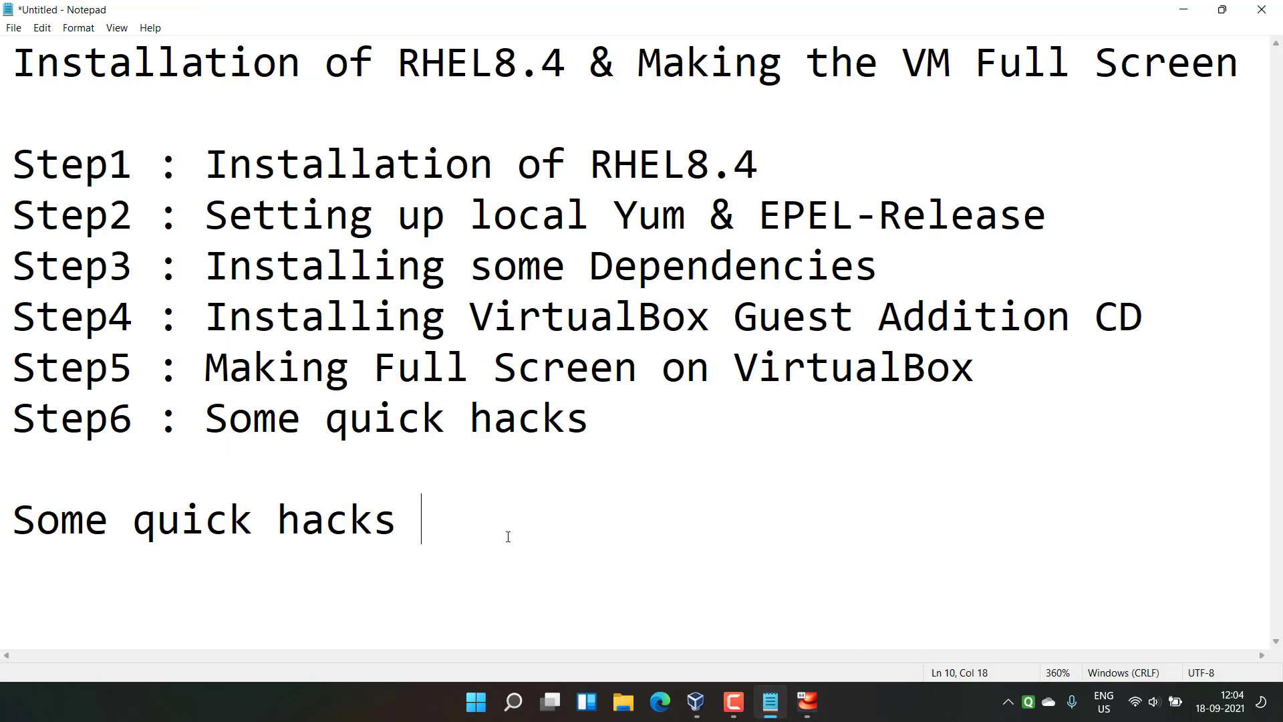
{"action": "right_click", "coordinate": [494, 528]}
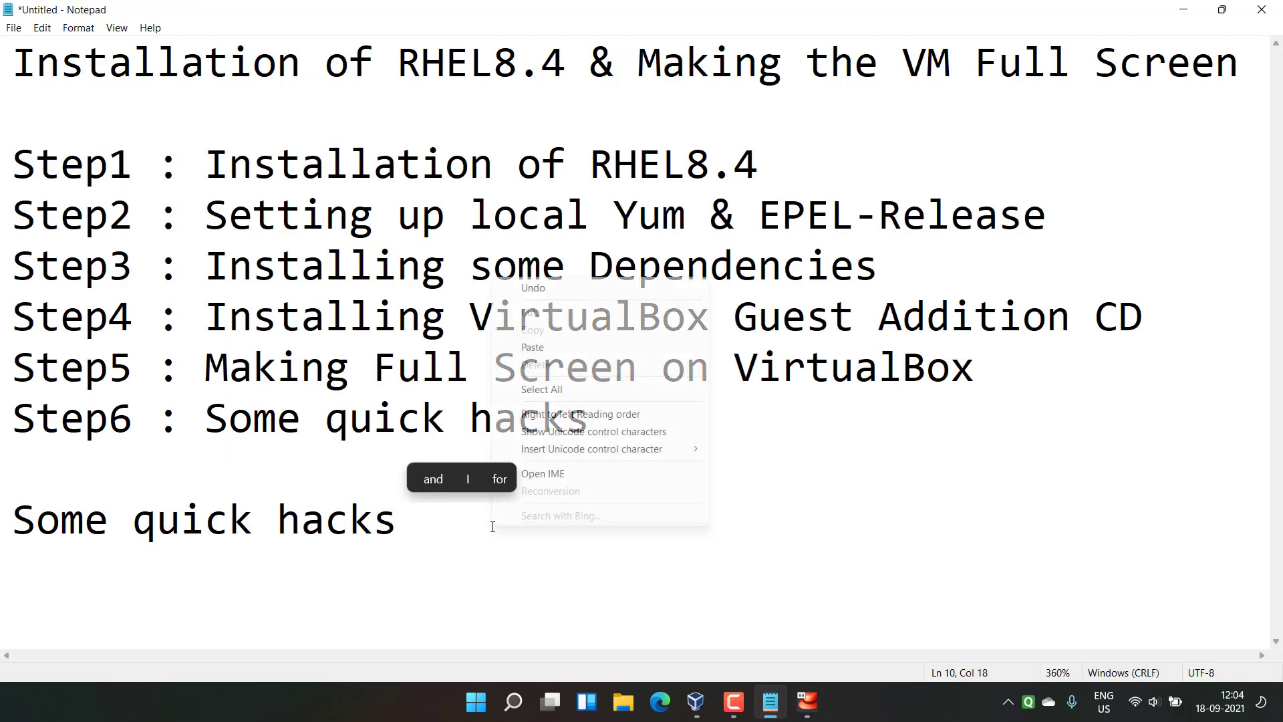
{"action": "left_click", "coordinate": [528, 351]}
{"action": "left_click_drag", "start_coordinate": [421, 528], "coordinate": [919, 528]}
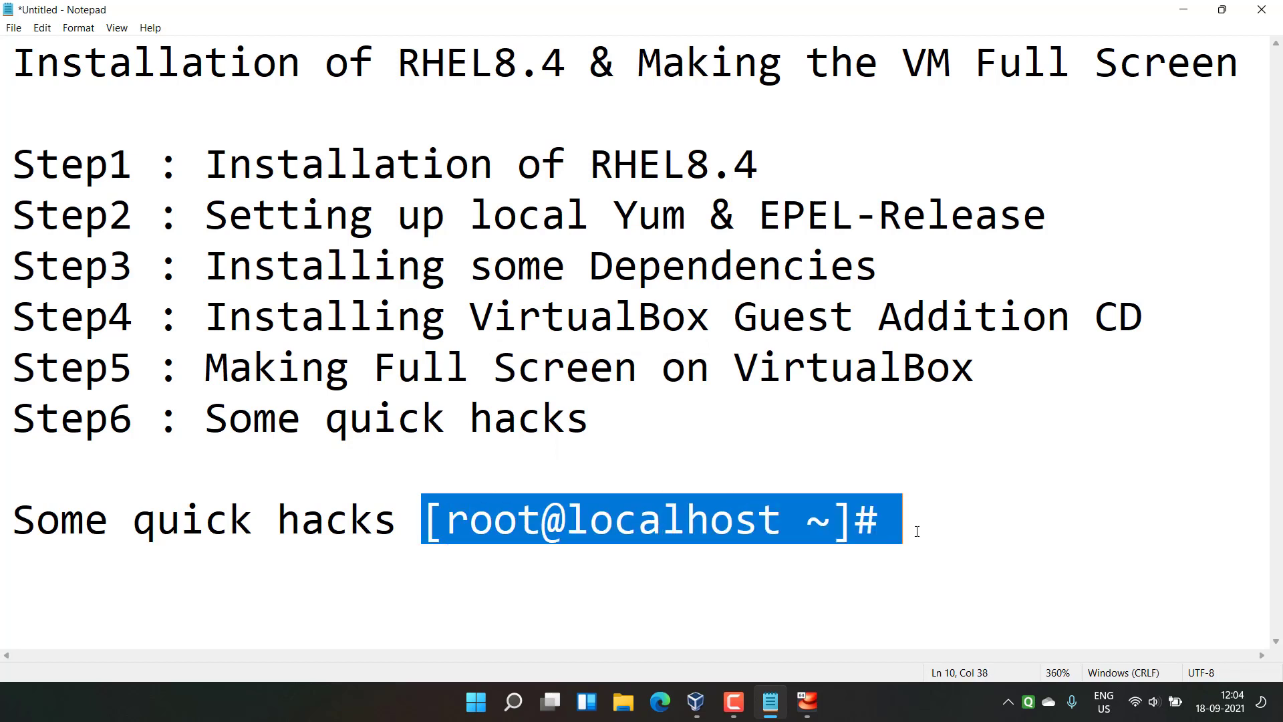
{"action": "left_click", "coordinate": [911, 527]}
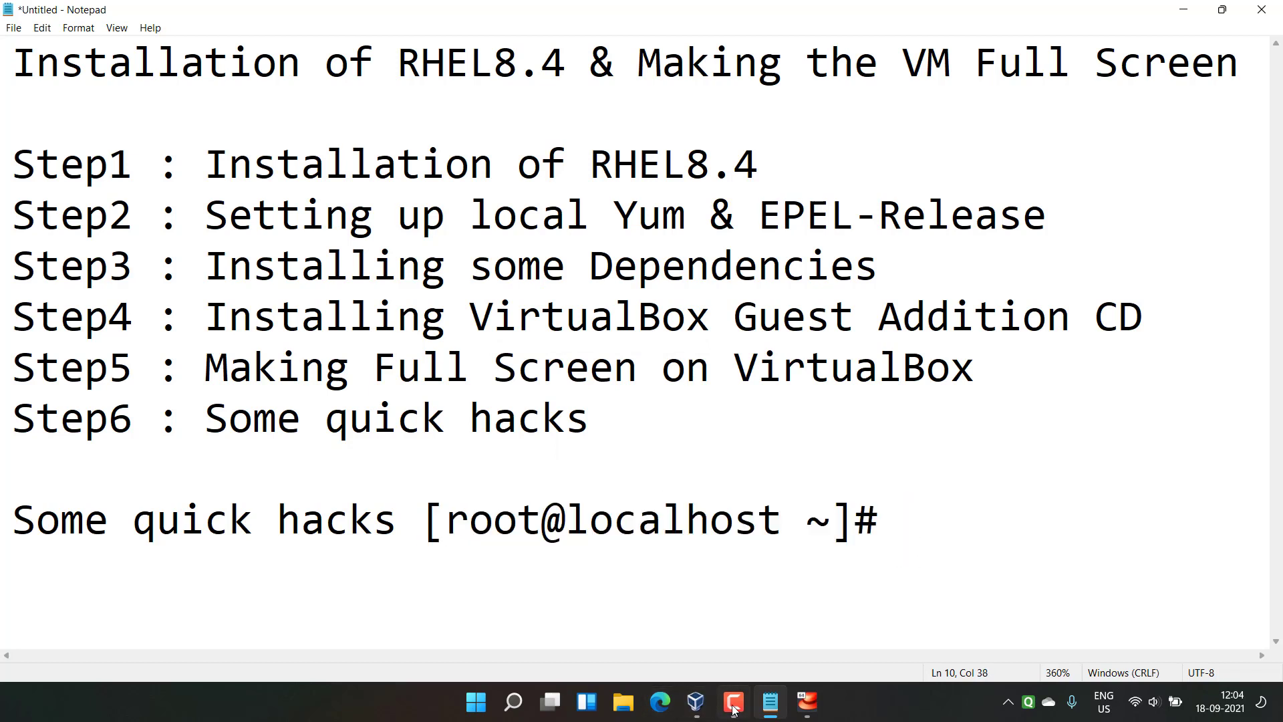
{"action": "left_click", "coordinate": [805, 705]}
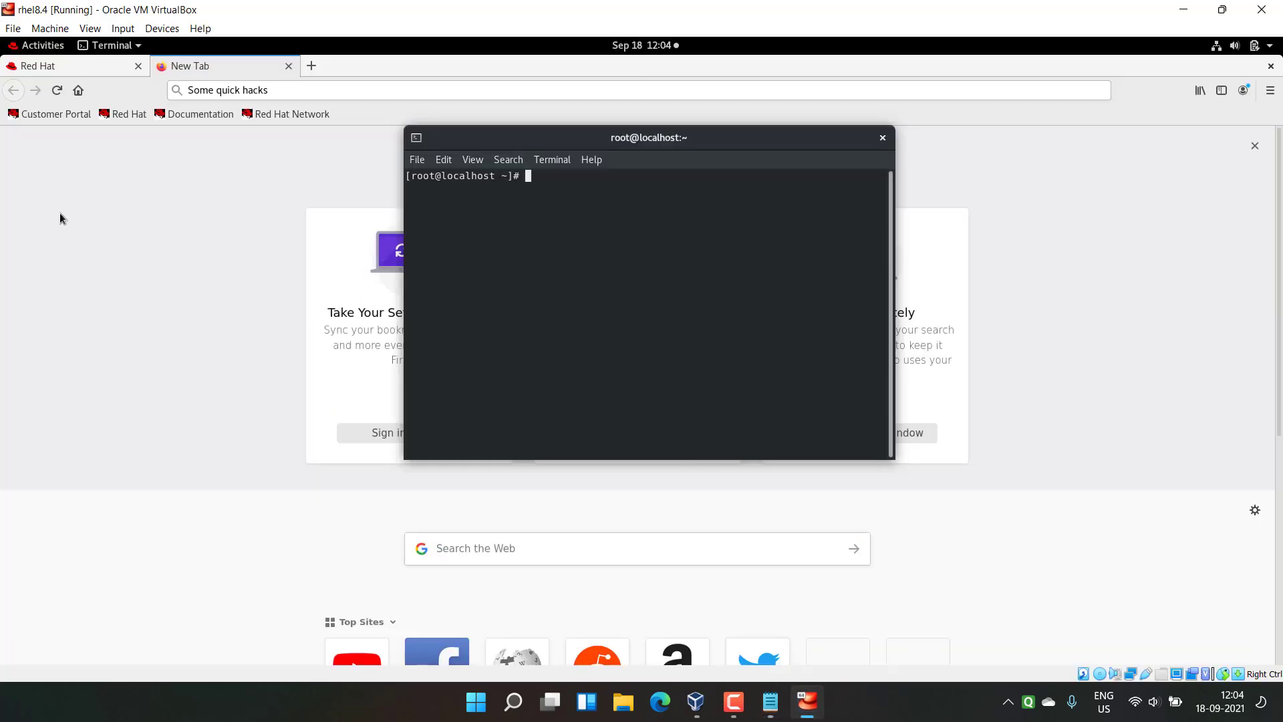
Step: Open the rhel8.4 Shared Folders settings through Devices > Shared Folders
{"action": "left_click", "coordinate": [157, 29]}
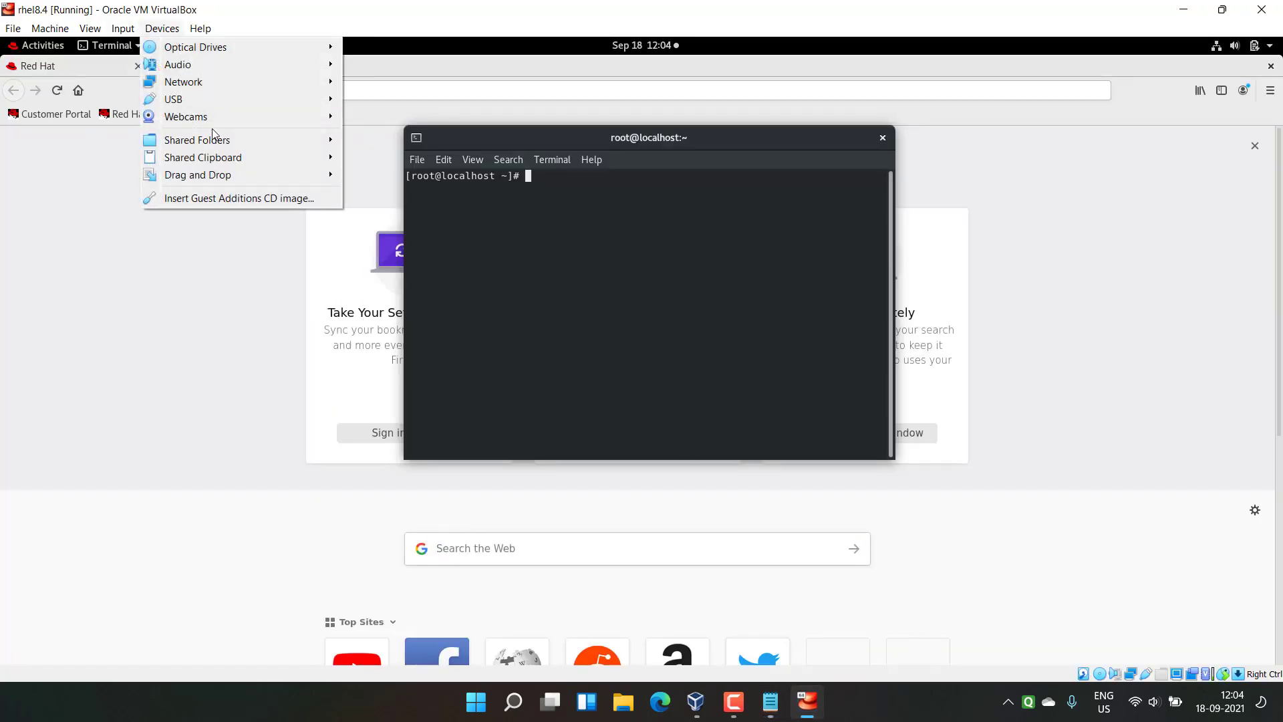
{"action": "mouse_move", "coordinate": [309, 141]}
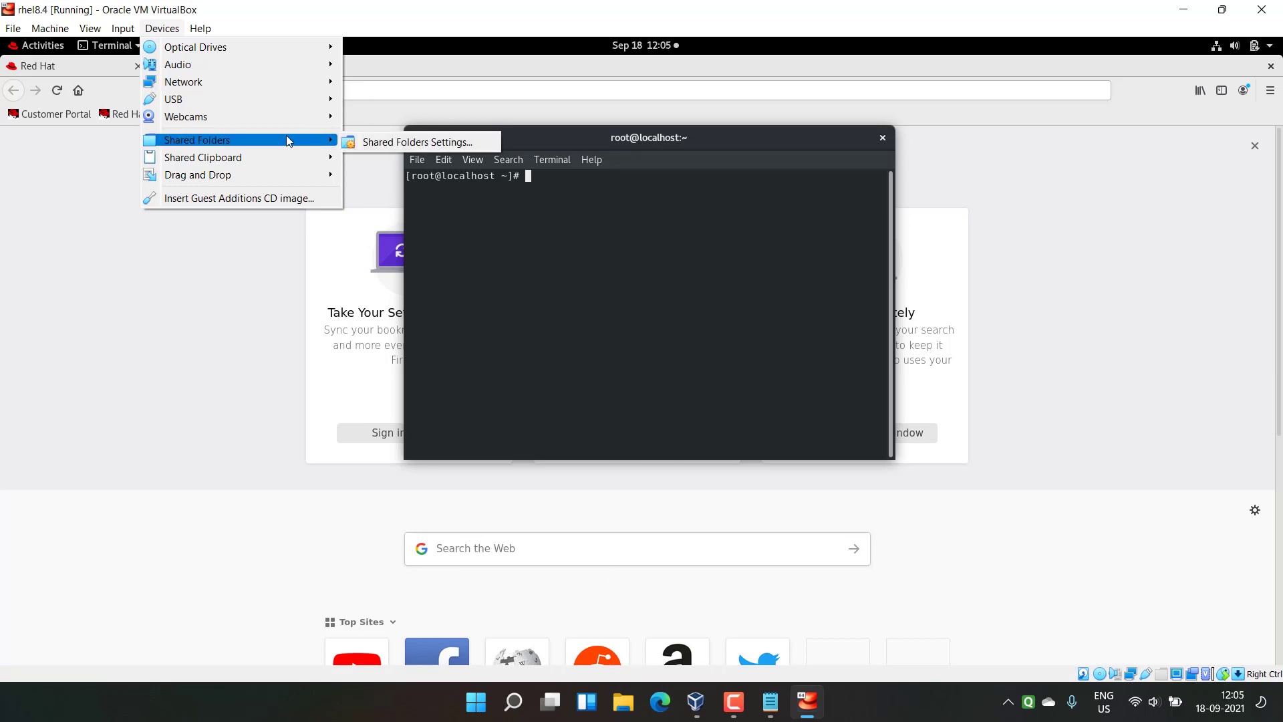
{"action": "left_click", "coordinate": [375, 134]}
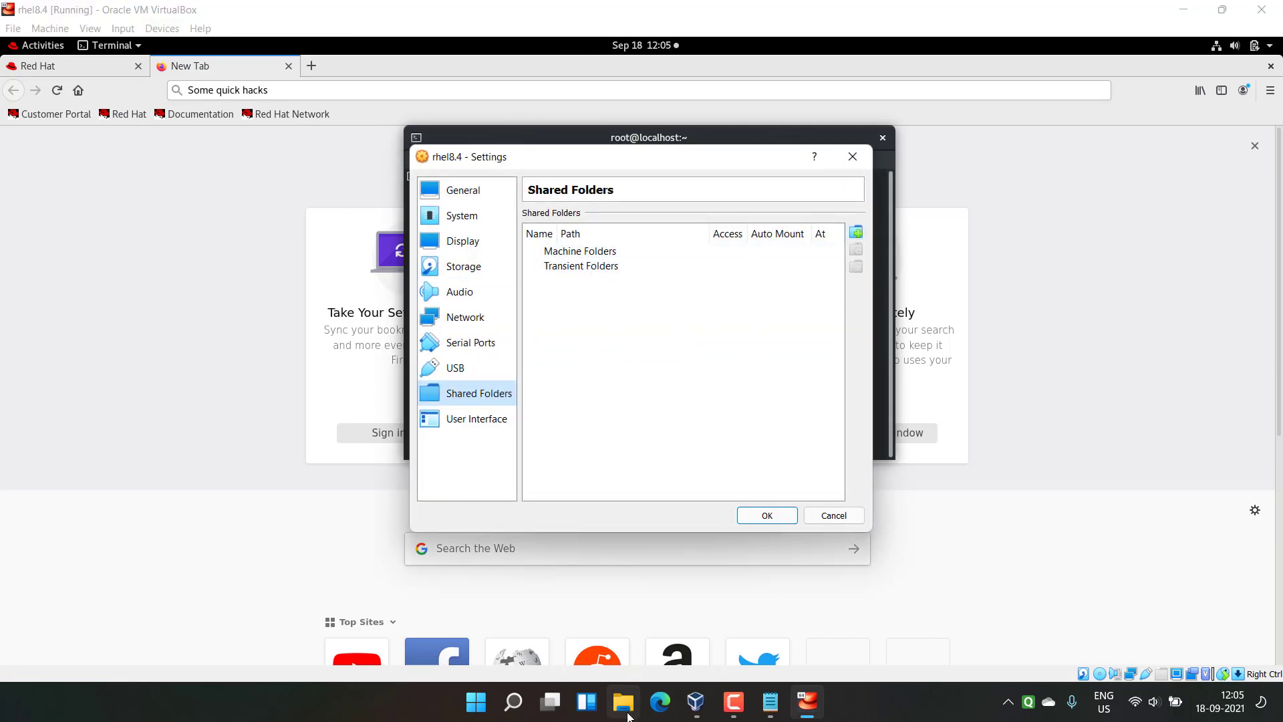
{"action": "left_click", "coordinate": [627, 712]}
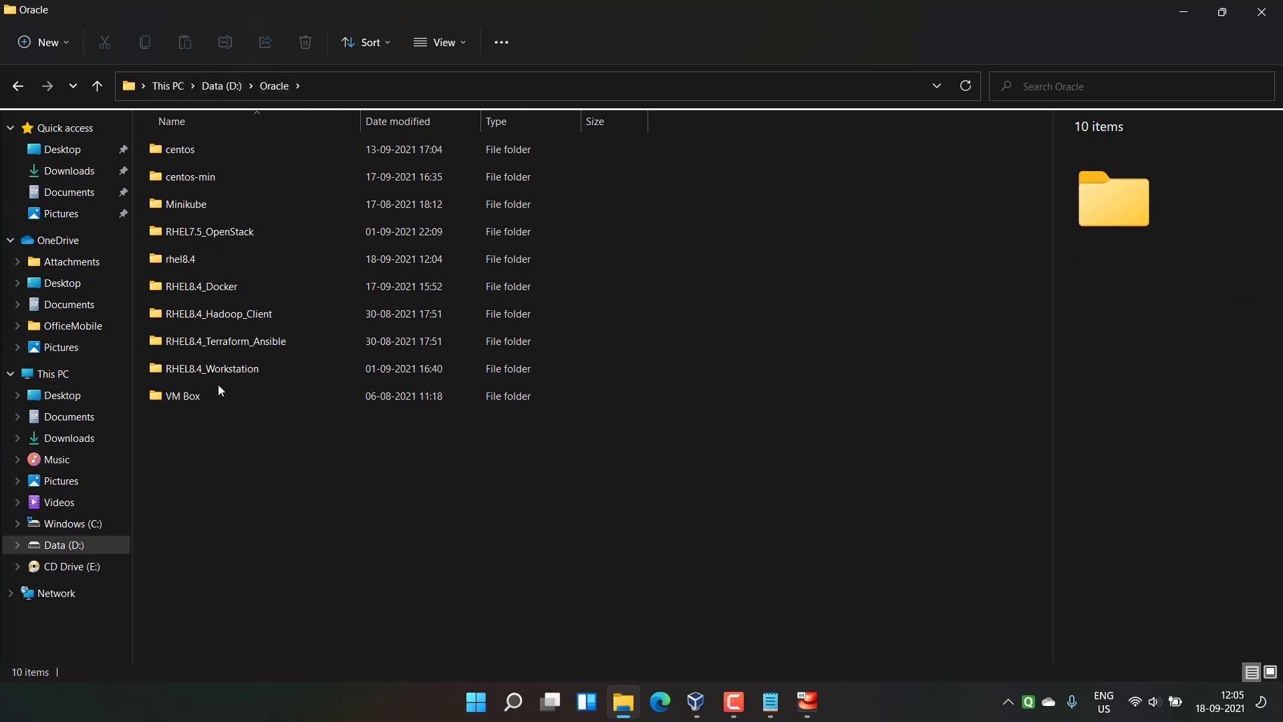
Step: Create a new folder named 'Shared' in D:\Oracle, then bring VirtualBox back
{"action": "right_click", "coordinate": [243, 468]}
{"action": "mouse_move", "coordinate": [471, 393]}
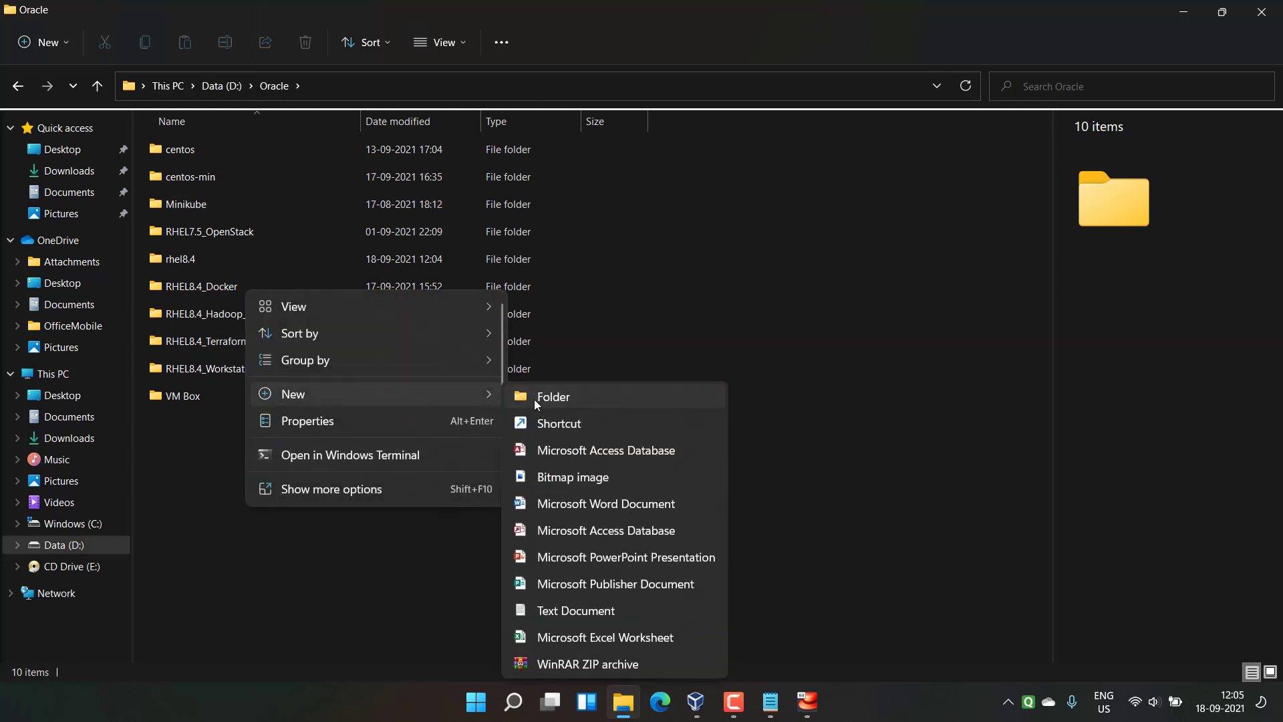
{"action": "left_click", "coordinate": [535, 399]}
{"action": "type", "text": "Shared"}
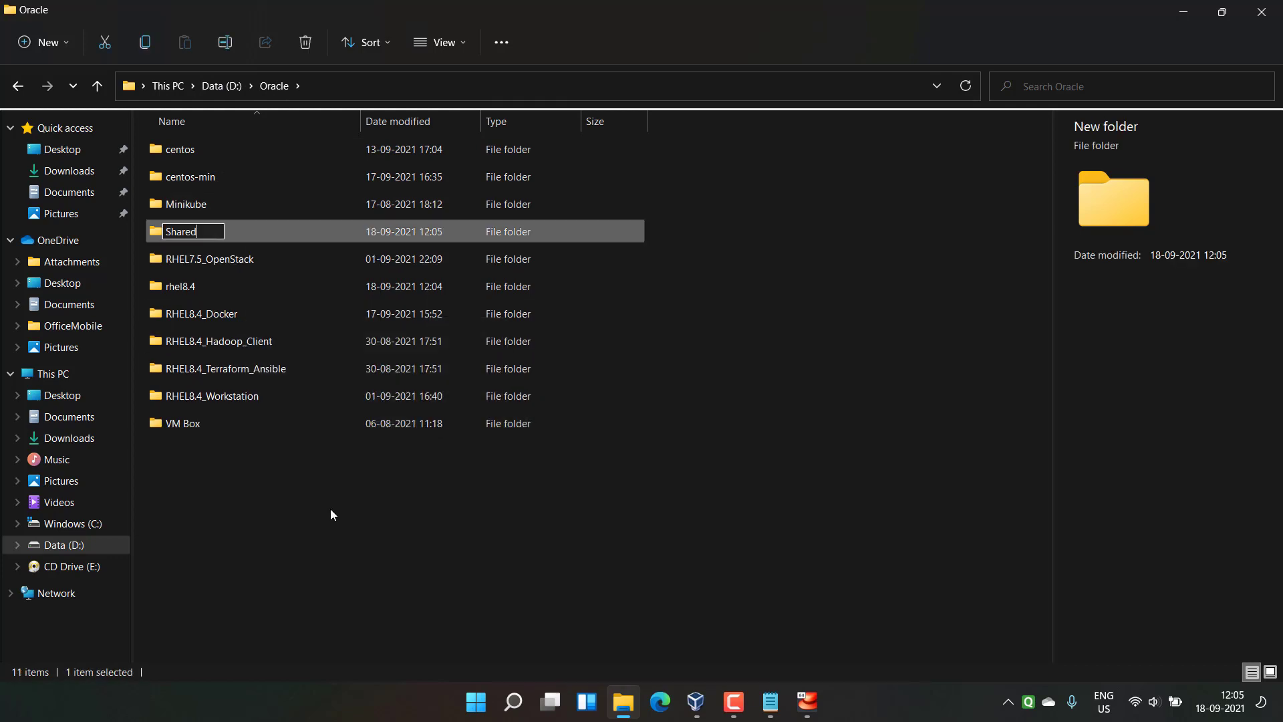
{"action": "left_click", "coordinate": [414, 569]}
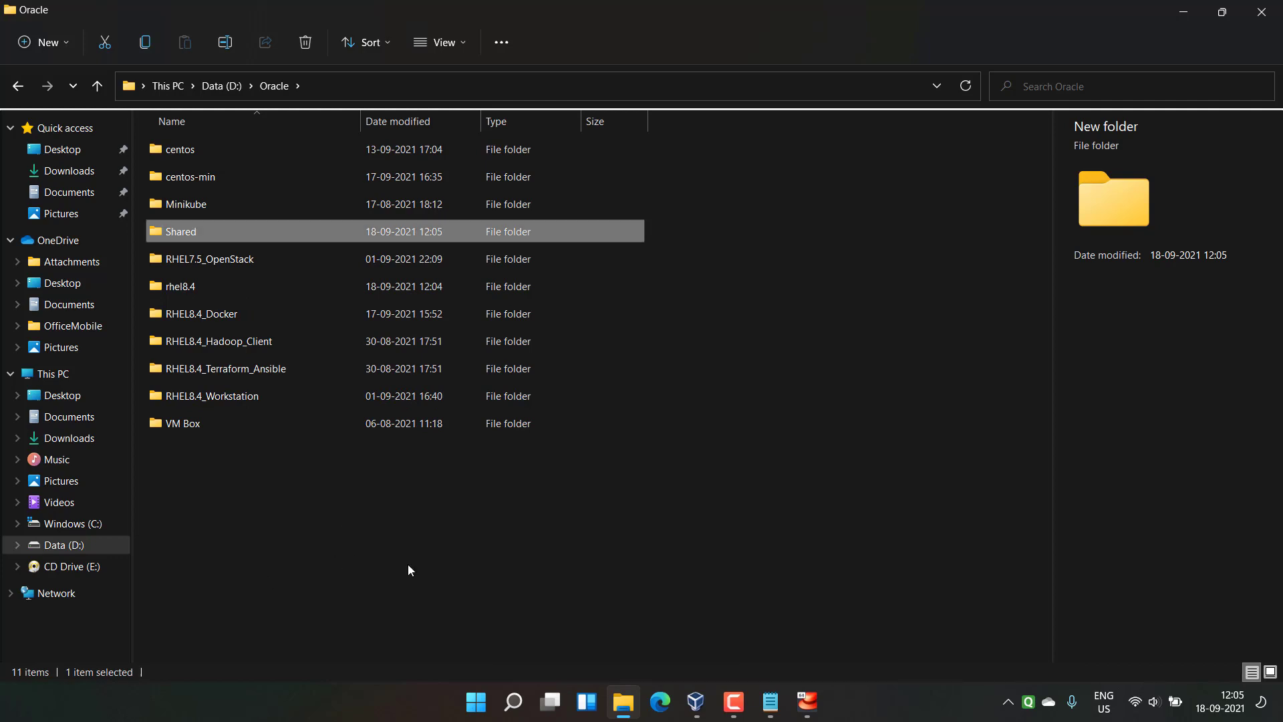
{"action": "left_click", "coordinate": [696, 700]}
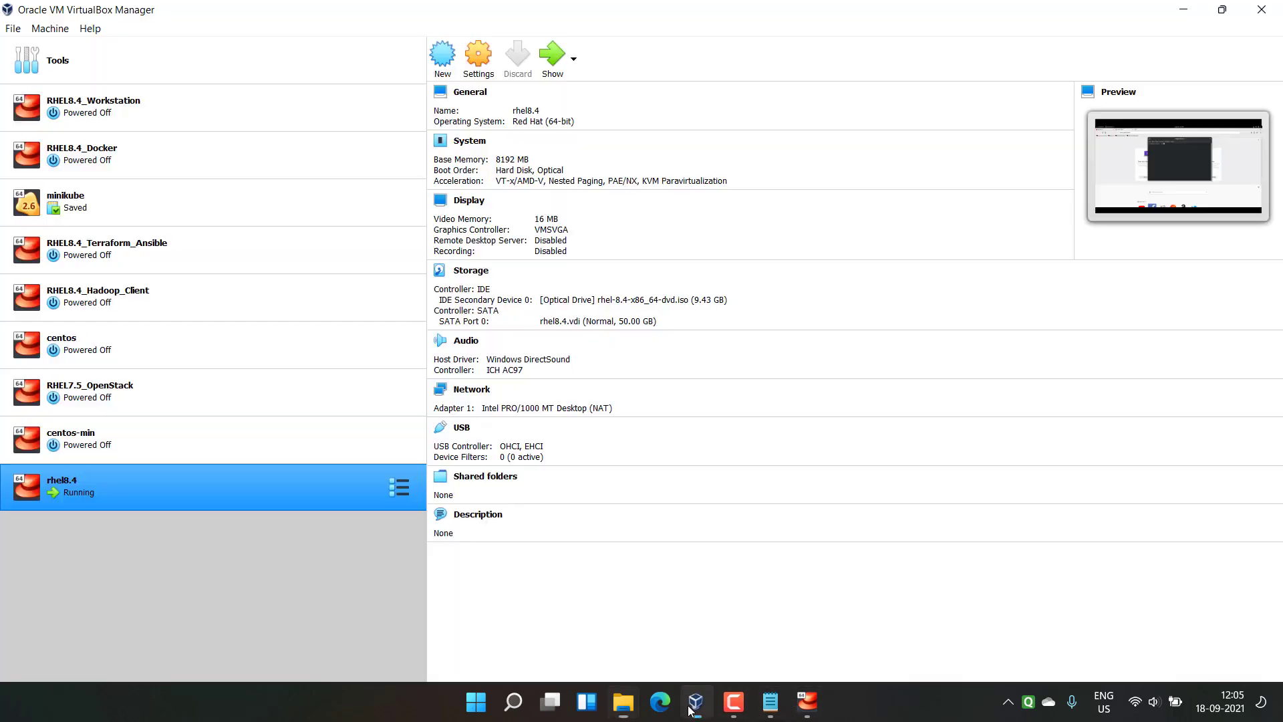
Step: In the rhel8.4 VM, add a shared folder from D:\Oracle\Shared named Shared, with Auto-mount ticked
{"action": "left_click", "coordinate": [818, 703]}
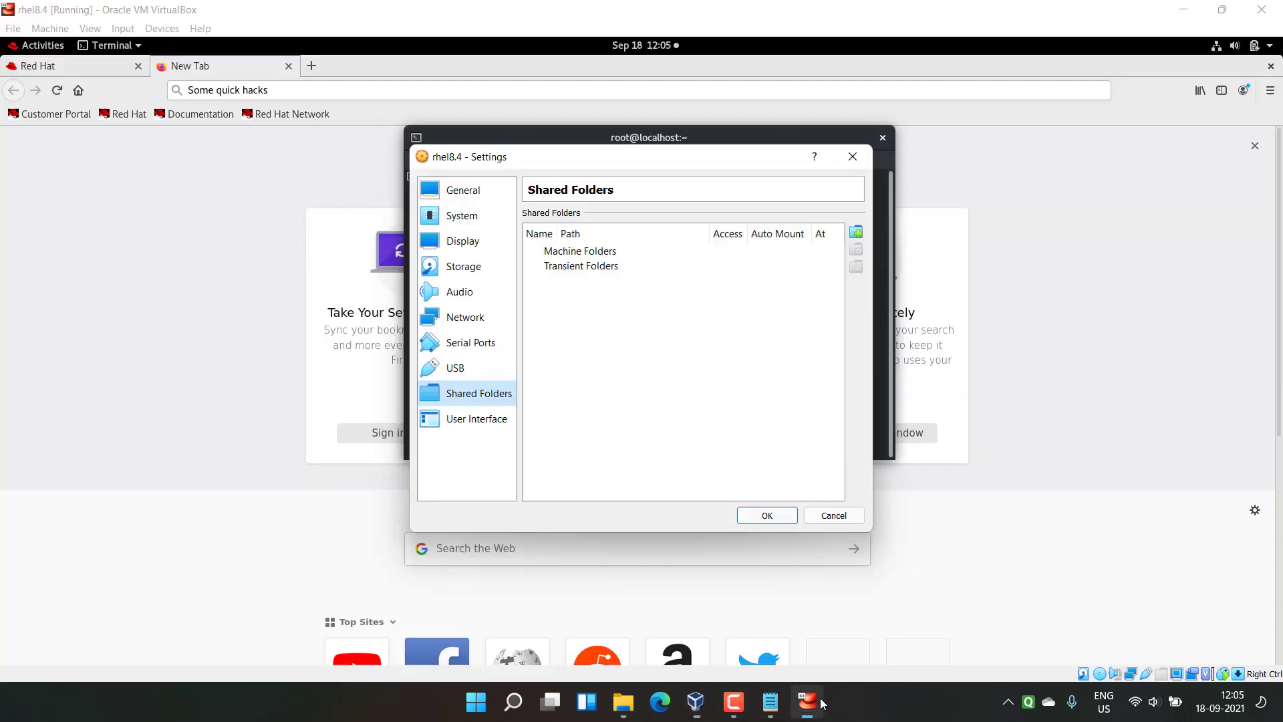
{"action": "left_click", "coordinate": [857, 235]}
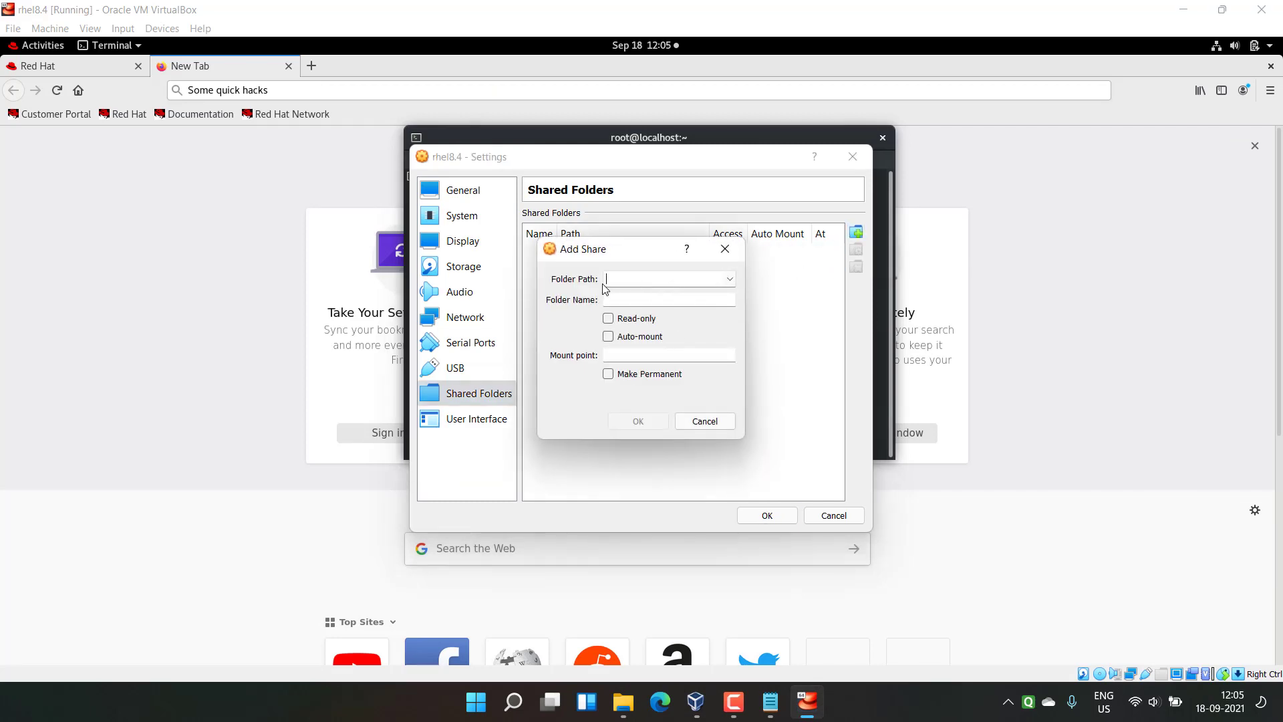
{"action": "left_click", "coordinate": [735, 279]}
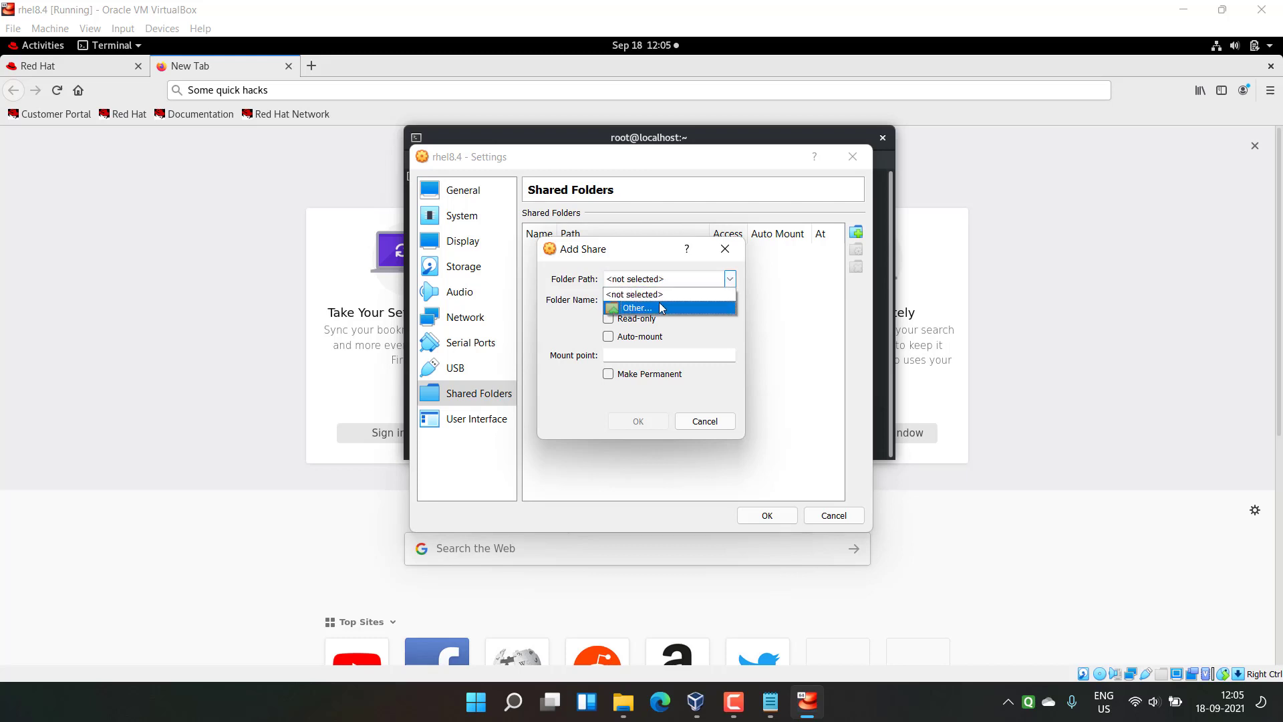
{"action": "left_click", "coordinate": [630, 308]}
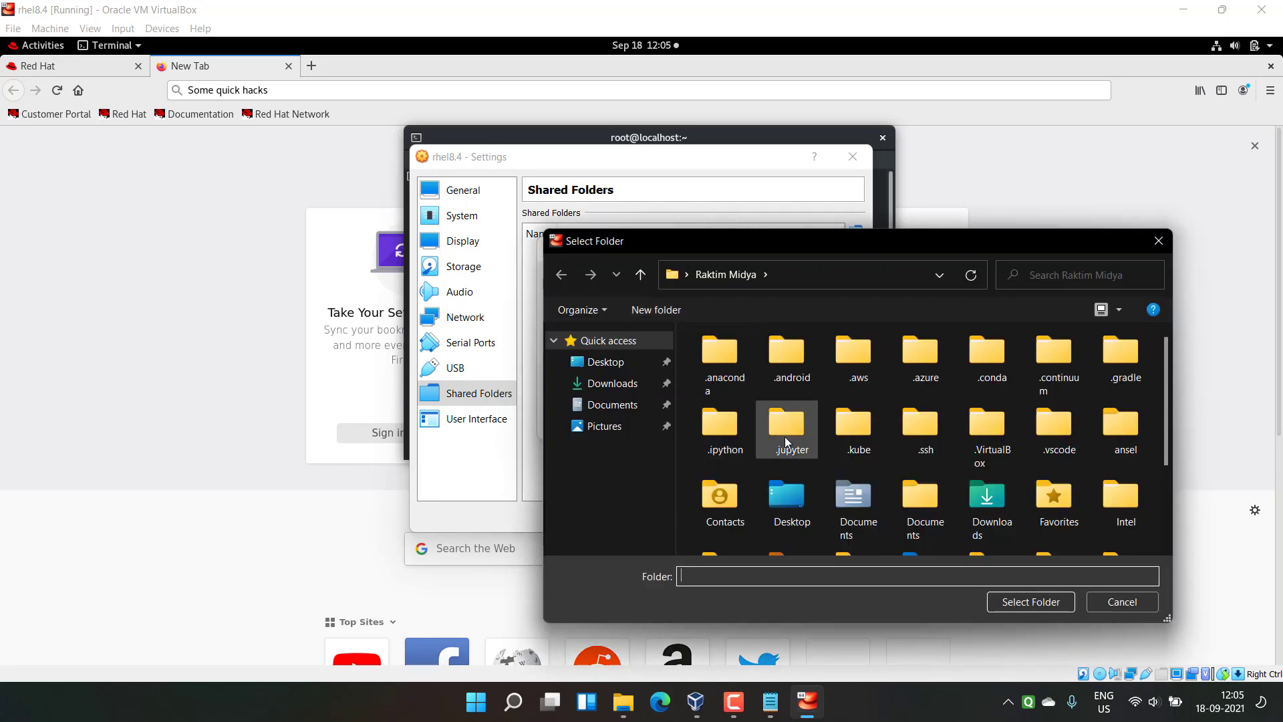
{"action": "scroll", "coordinate": [622, 438], "scroll_direction": "down", "scroll_amount": 6}
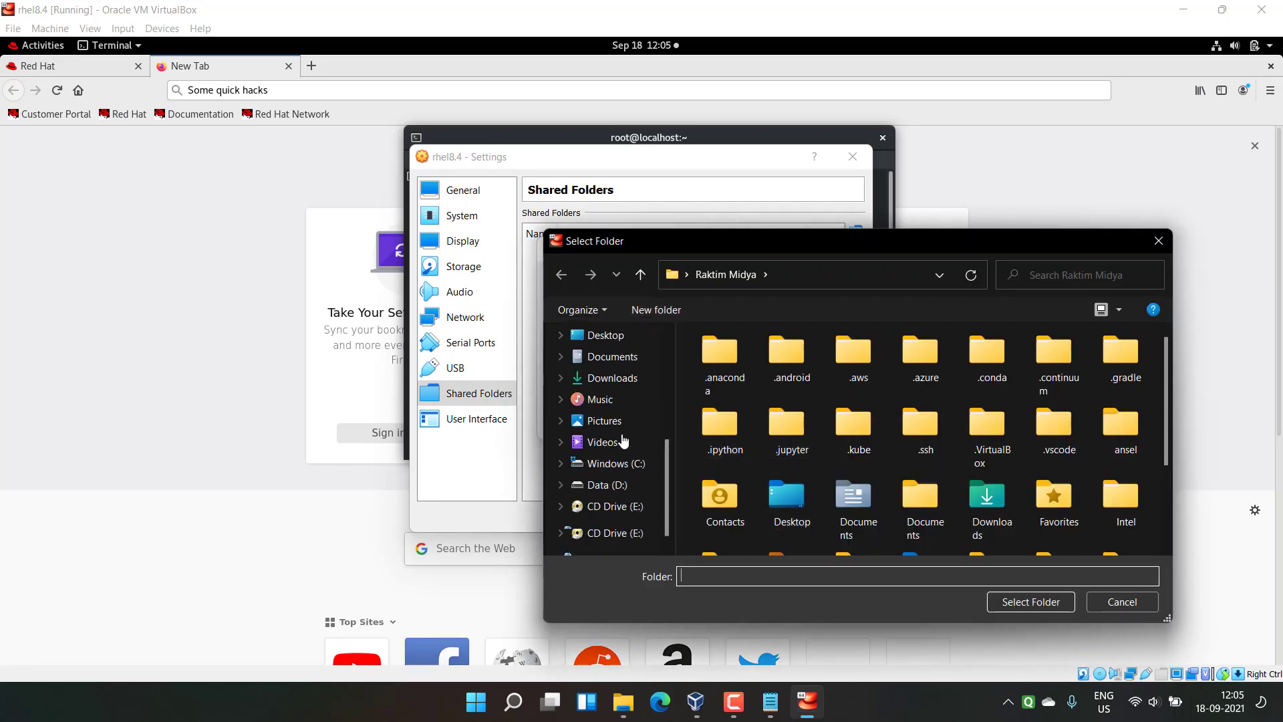
{"action": "left_click", "coordinate": [622, 486]}
{"action": "double_click", "coordinate": [766, 505]}
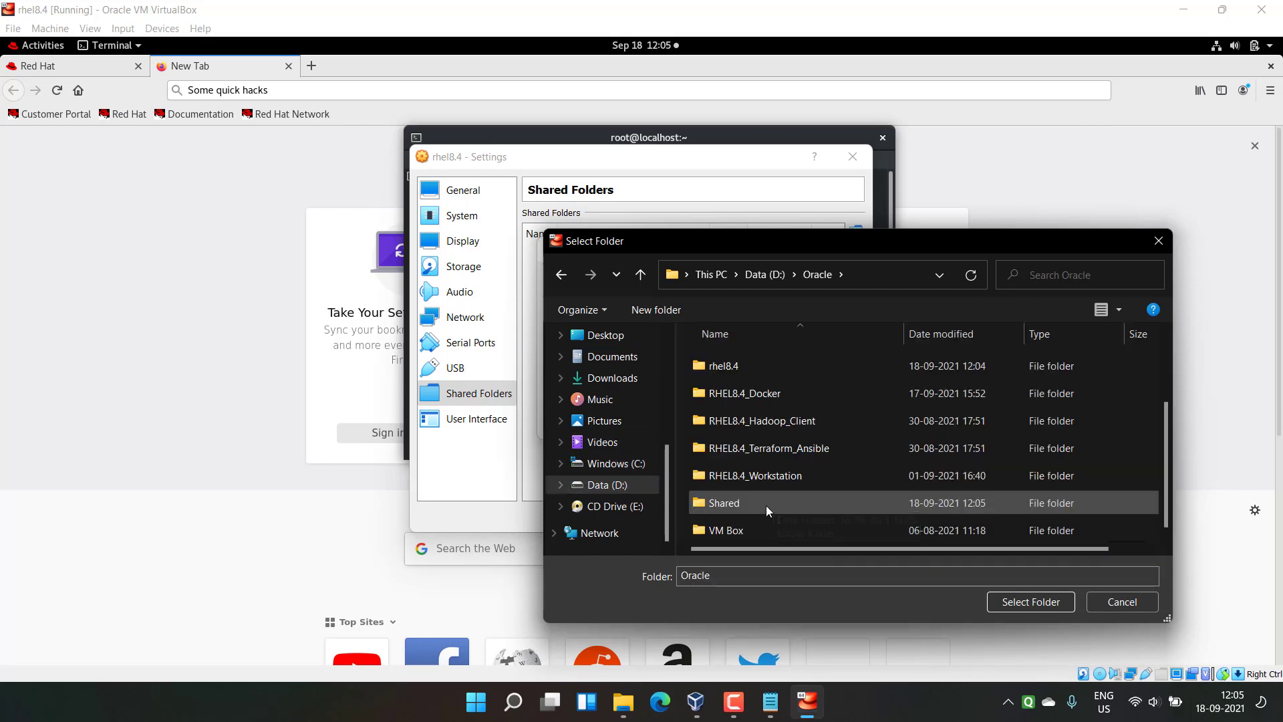
{"action": "left_click", "coordinate": [766, 502]}
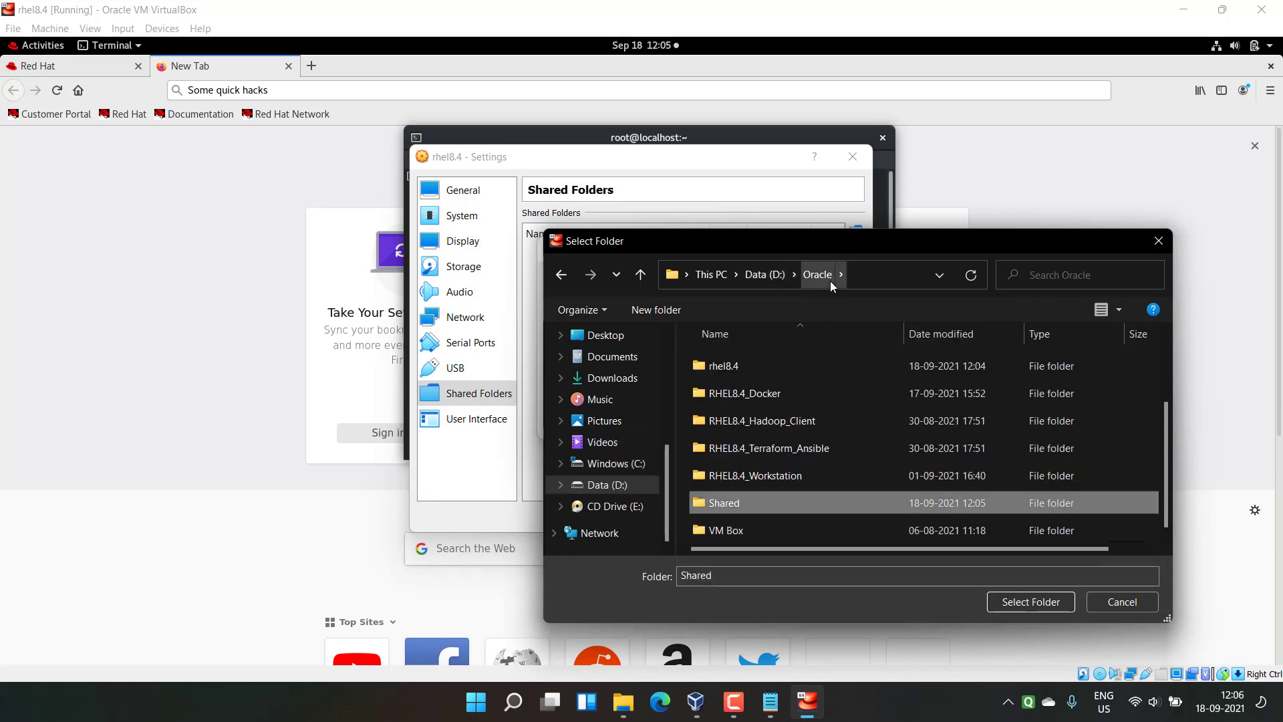
{"action": "left_click", "coordinate": [1011, 603]}
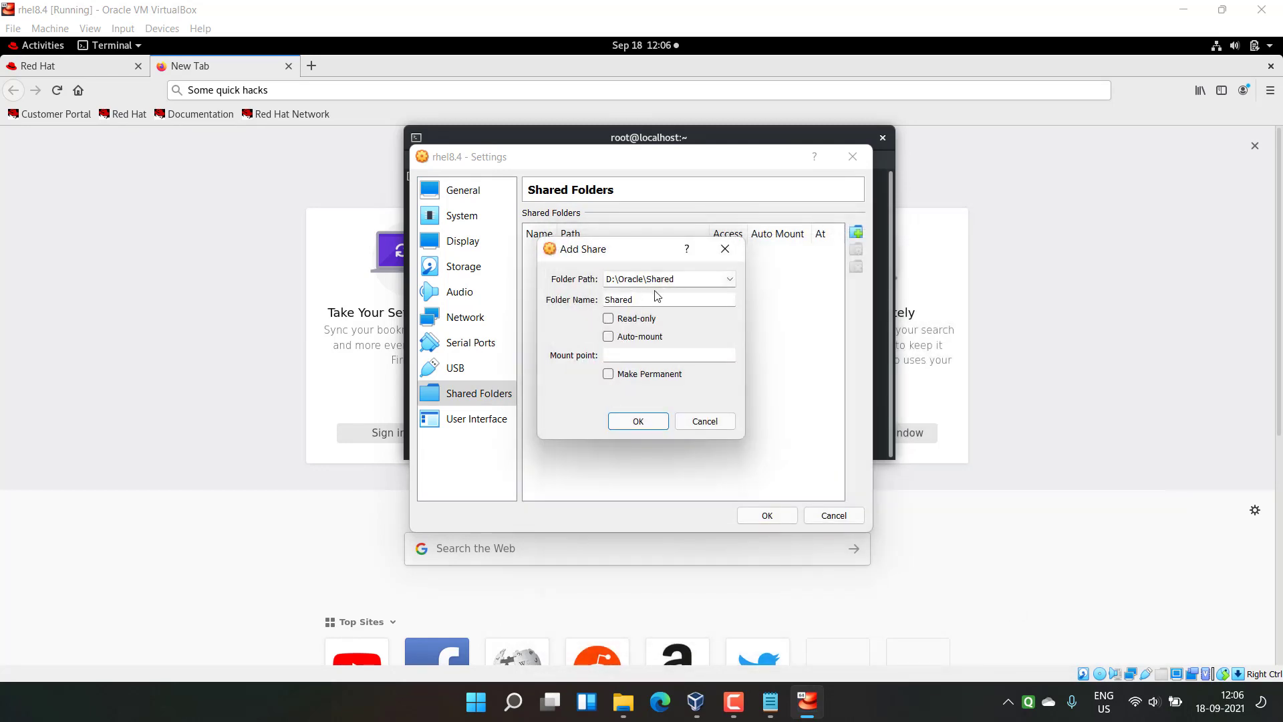
{"action": "left_click", "coordinate": [609, 337]}
{"action": "left_click", "coordinate": [626, 354]}
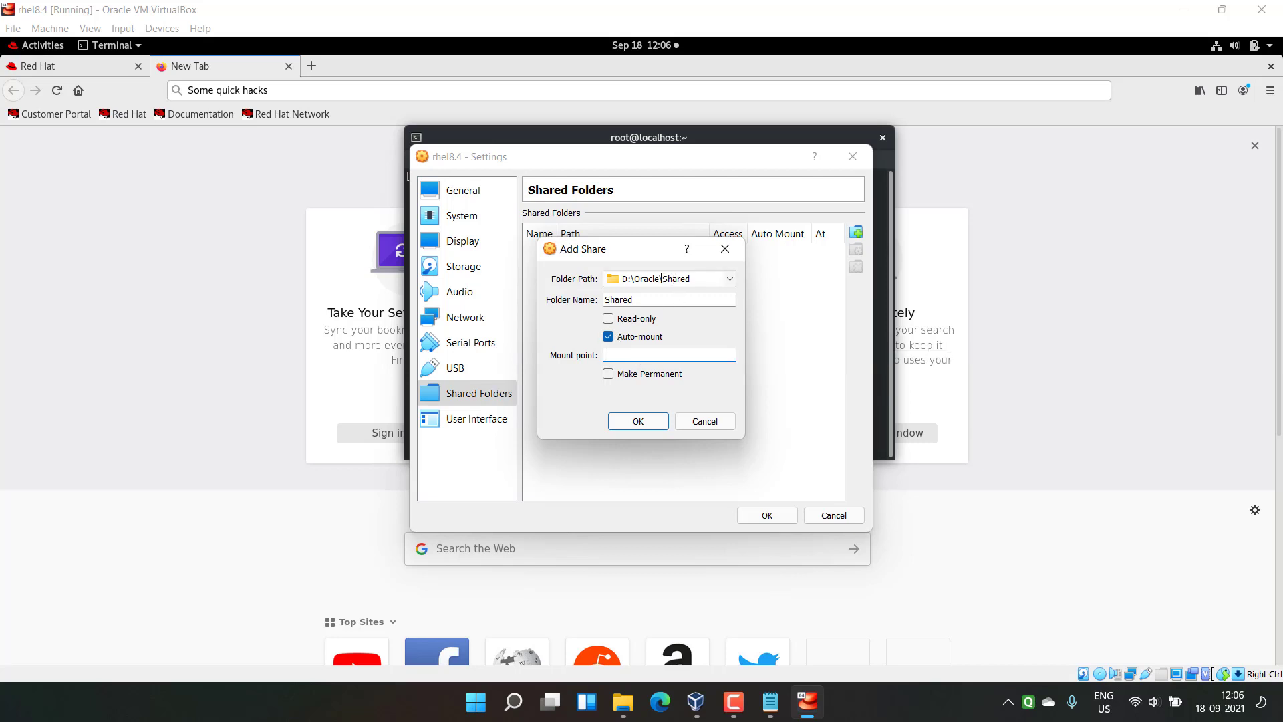
Step: Save the auto-mounted Shared folder settings, then close the guest's terminal and Firefox with both tabs
{"action": "left_click", "coordinate": [638, 421]}
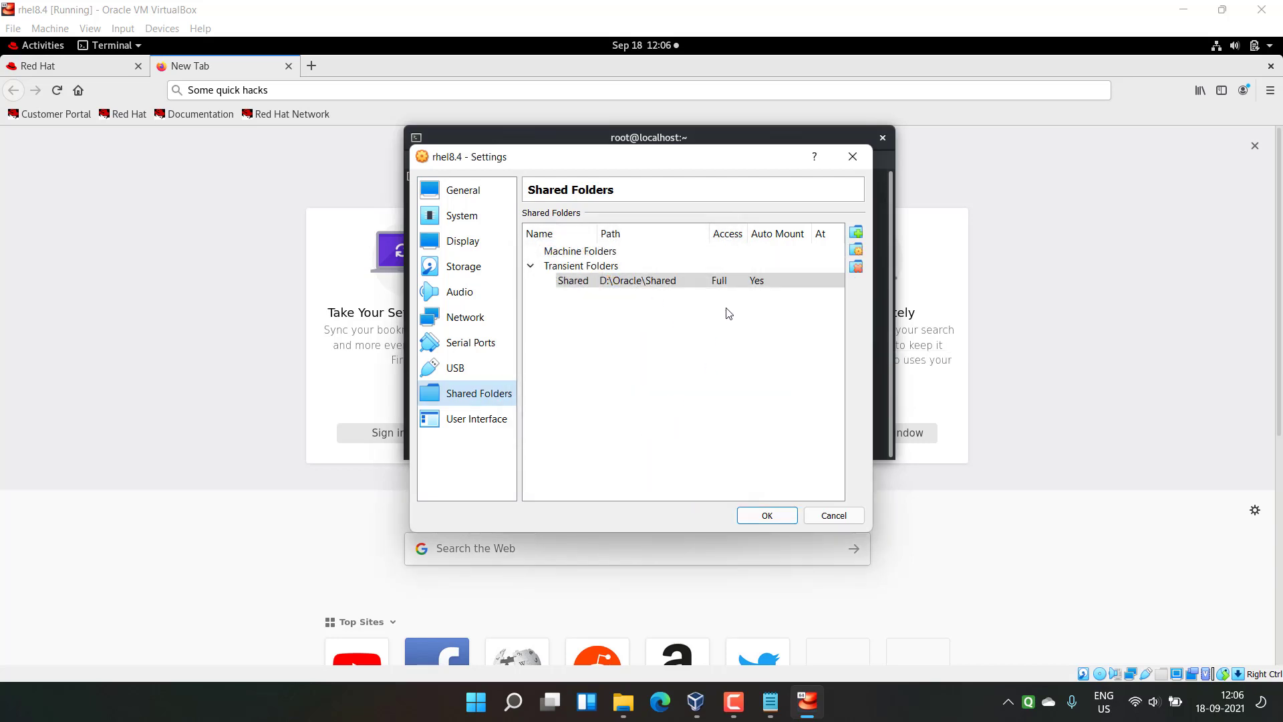
{"action": "left_click", "coordinate": [767, 515]}
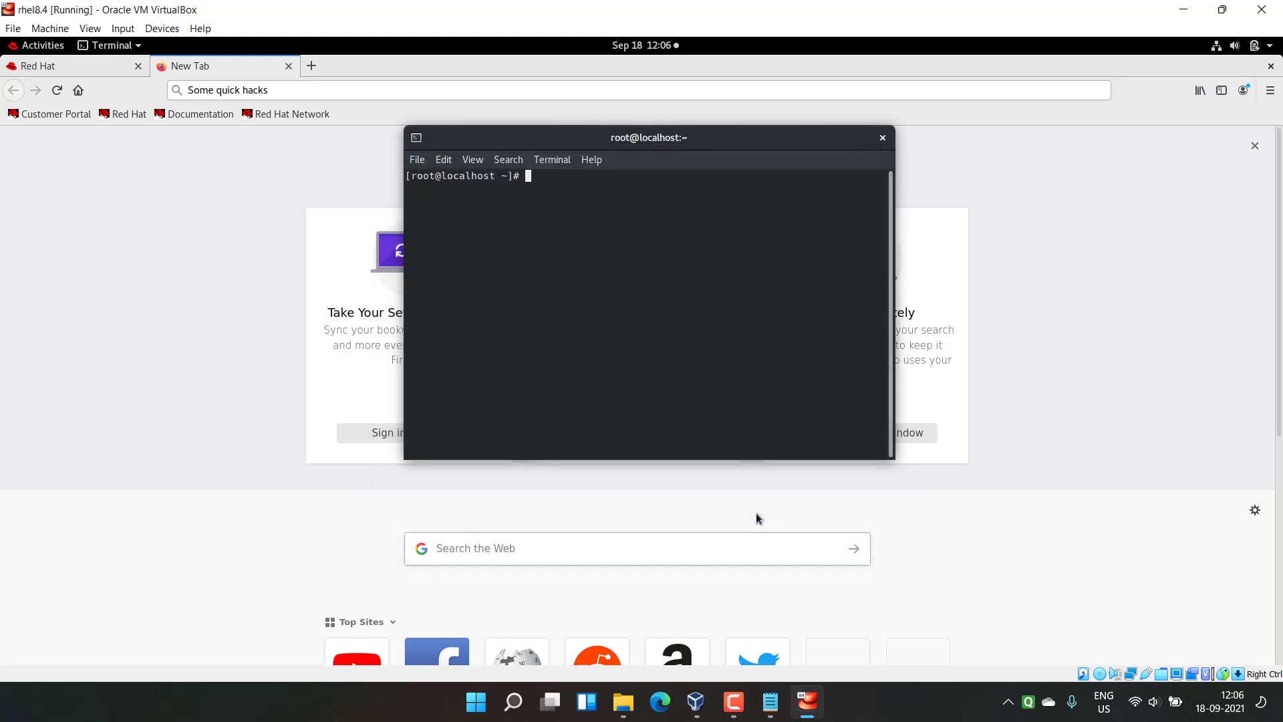
{"action": "left_click", "coordinate": [882, 137]}
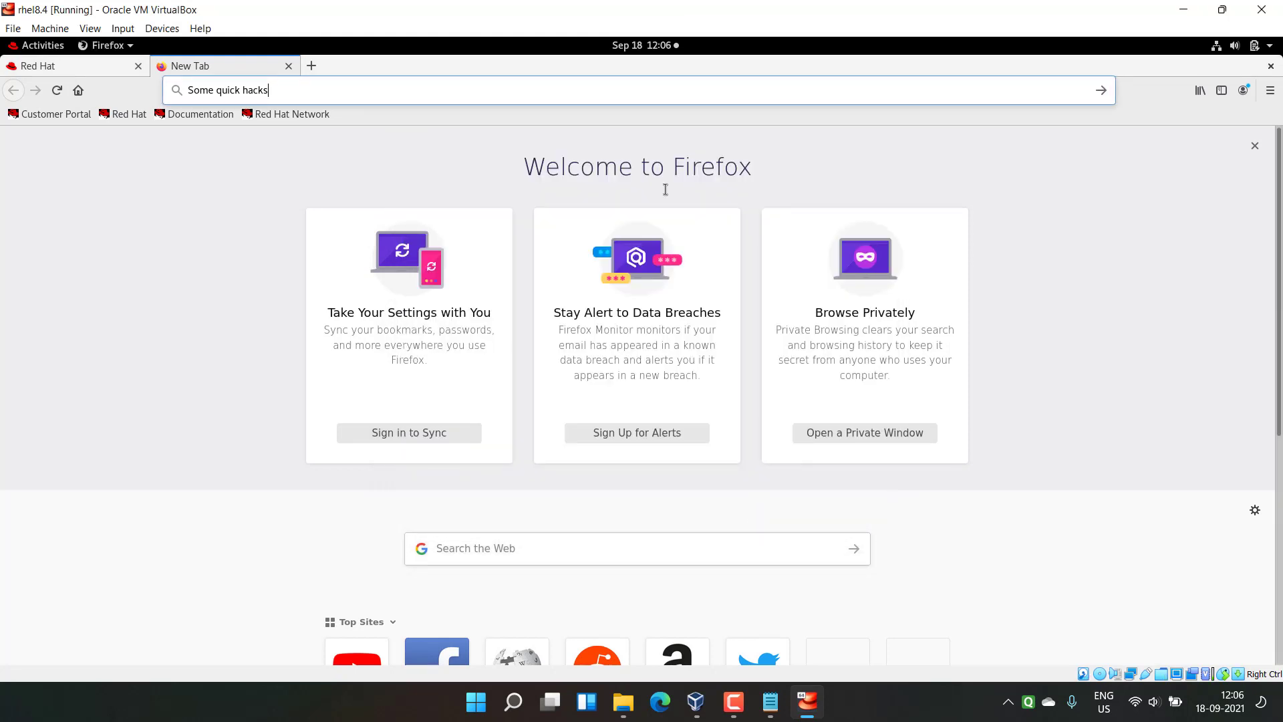
{"action": "left_click", "coordinate": [1275, 66]}
{"action": "left_click", "coordinate": [738, 399]}
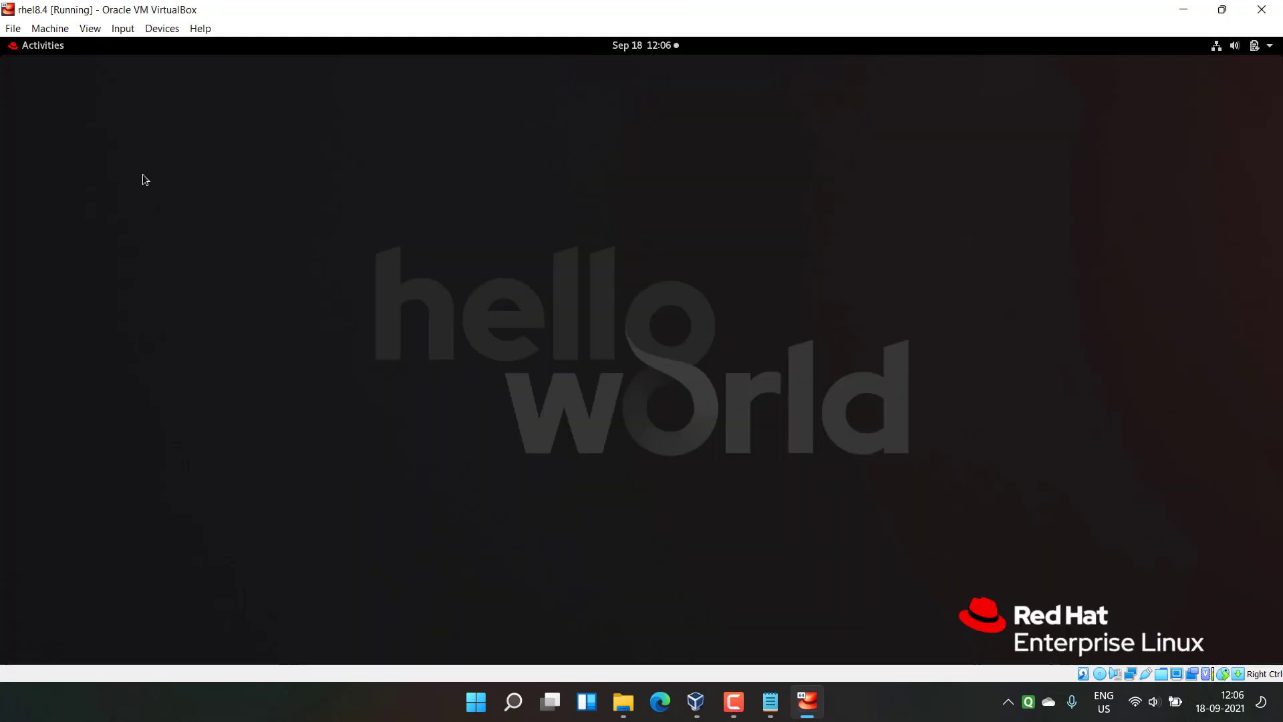
{"action": "left_click", "coordinate": [46, 46]}
Step: Open the sf_Shared folder in the guest's Files and launch a terminal inside it
{"action": "left_click", "coordinate": [43, 354]}
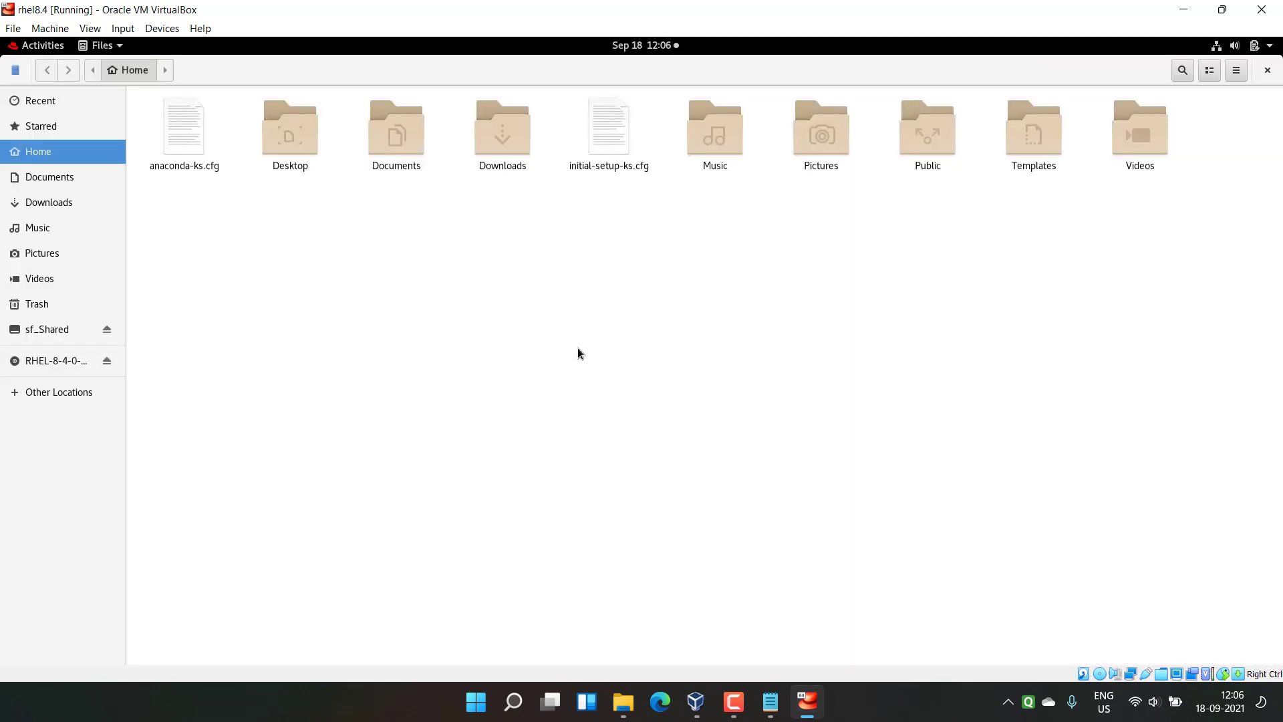
{"action": "left_click", "coordinate": [47, 331]}
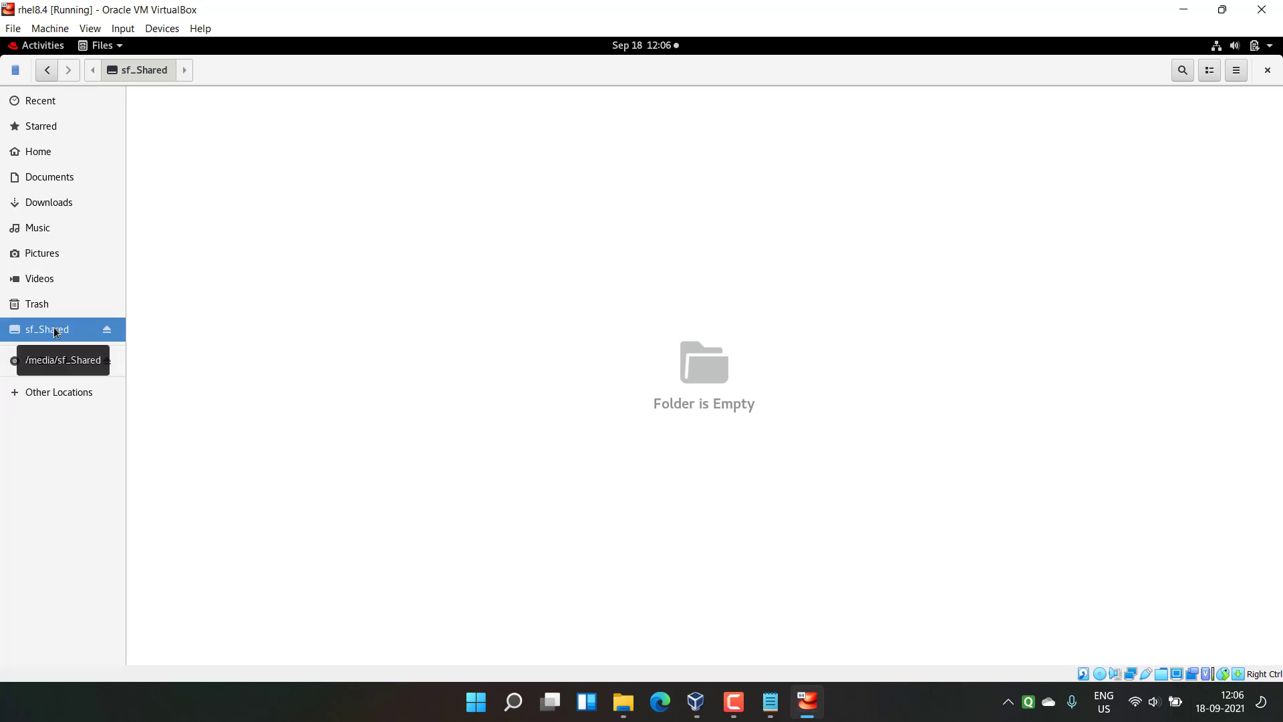
{"action": "right_click", "coordinate": [299, 163]}
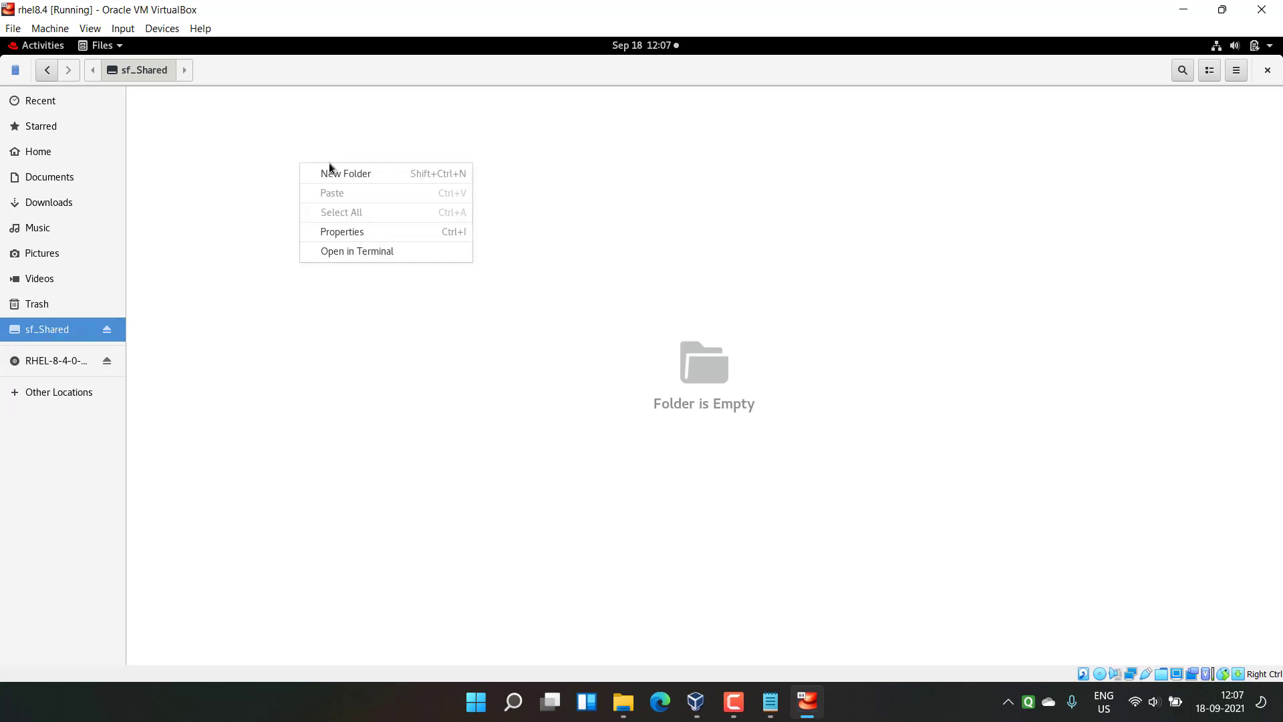
{"action": "left_click", "coordinate": [370, 257]}
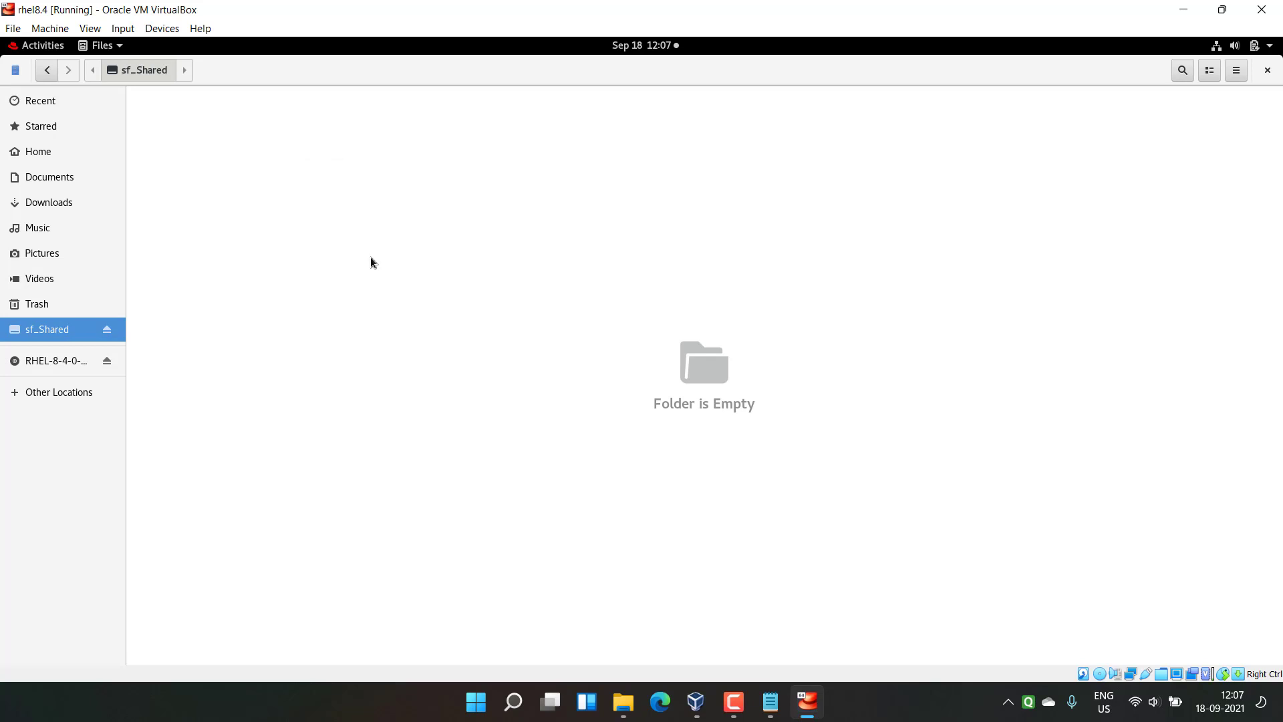
{"action": "left_click_drag", "start_coordinate": [357, 111], "coordinate": [530, 159]}
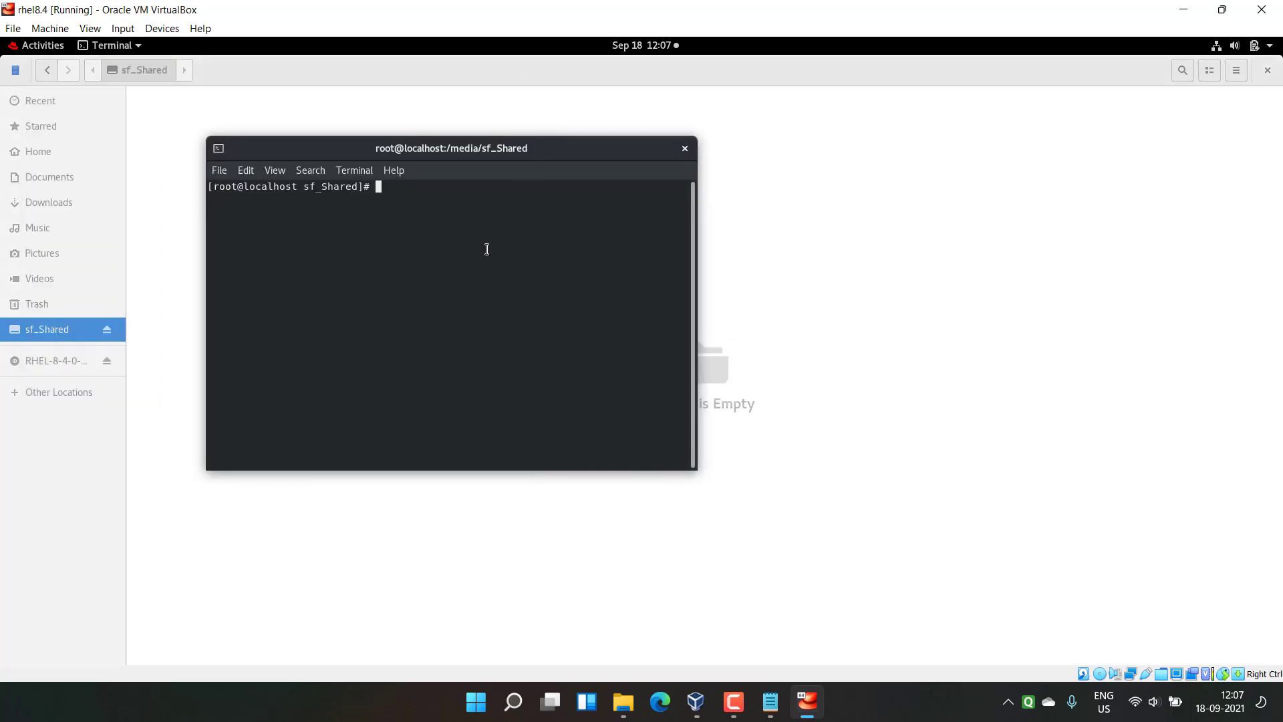
Step: Run pwd and touch a.txt to create an empty a.txt in sf_Shared, then close the terminal
{"action": "type", "text": "pwd"}
{"action": "key", "text": "Return"}
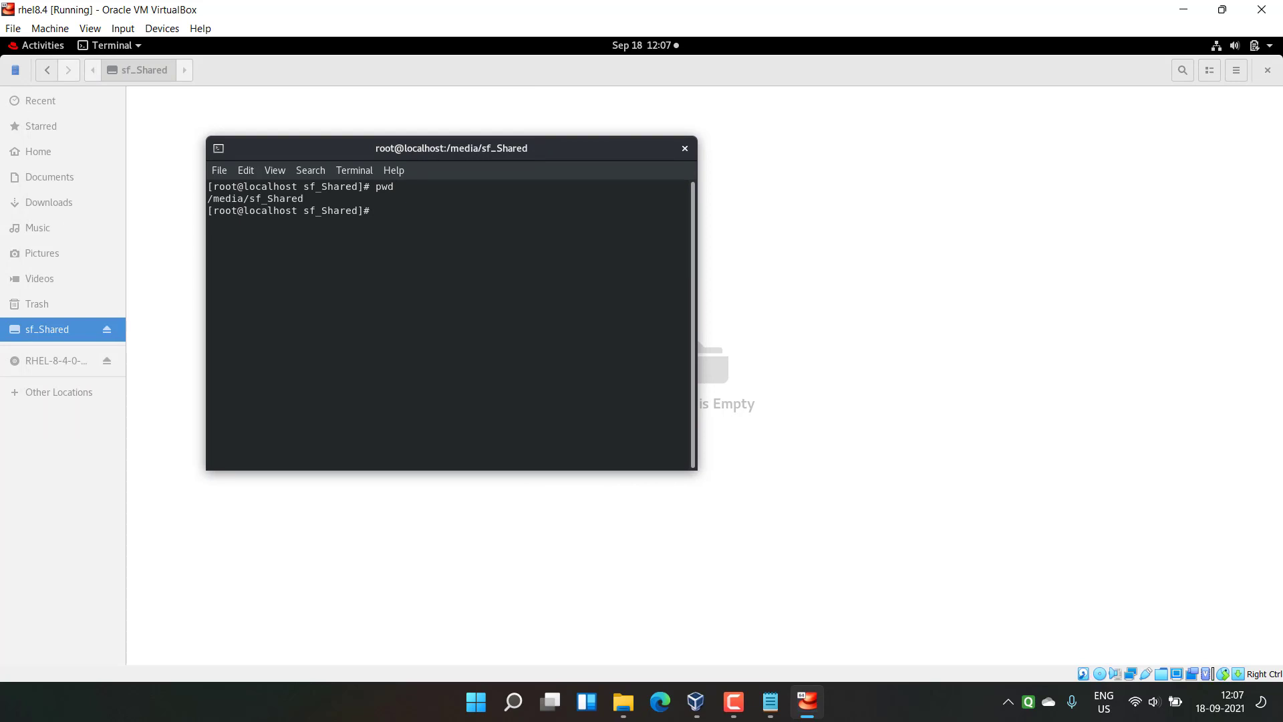
{"action": "type", "text": "touch a.txt"}
{"action": "key", "text": "Return"}
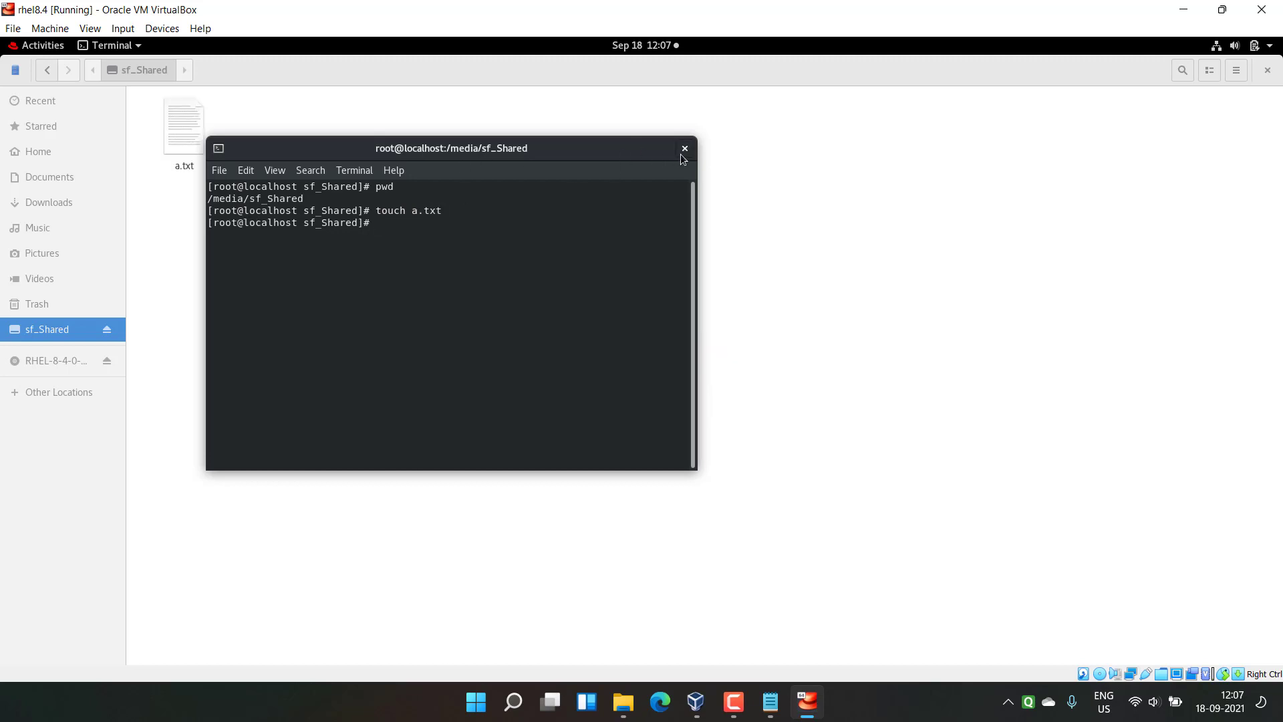
{"action": "left_click", "coordinate": [682, 149]}
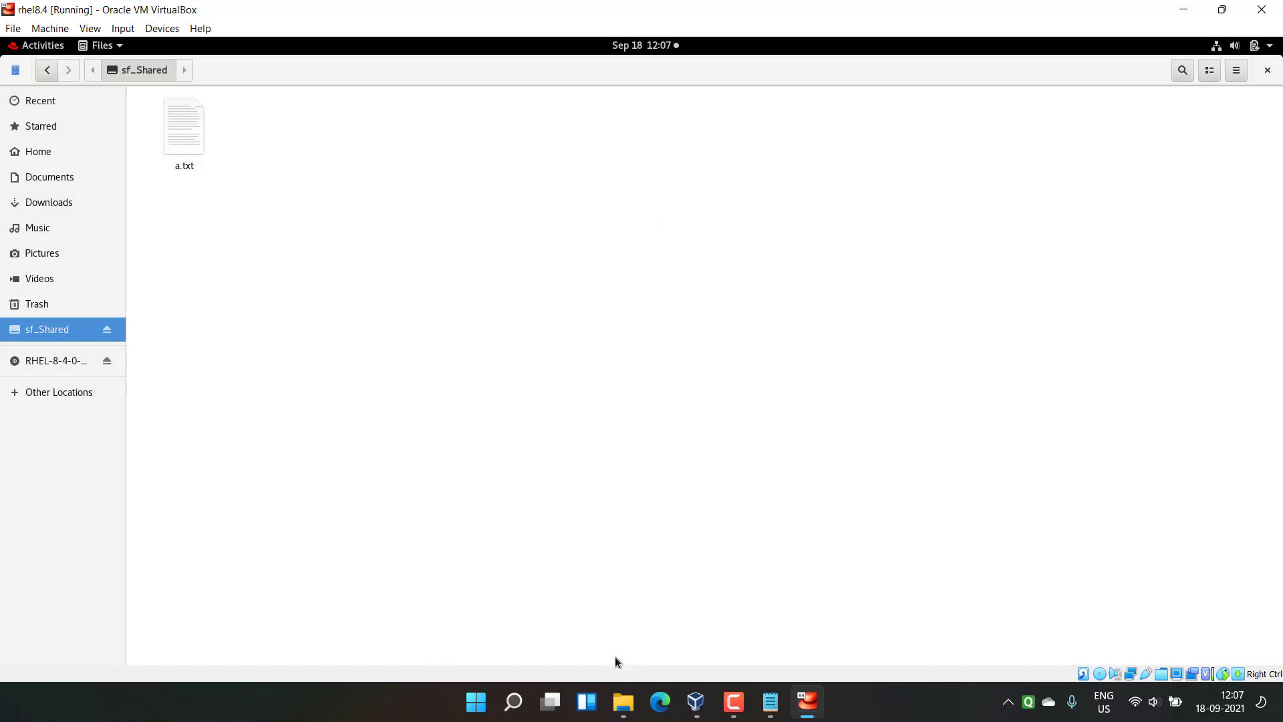
{"action": "key", "text": "alt+Tab"}
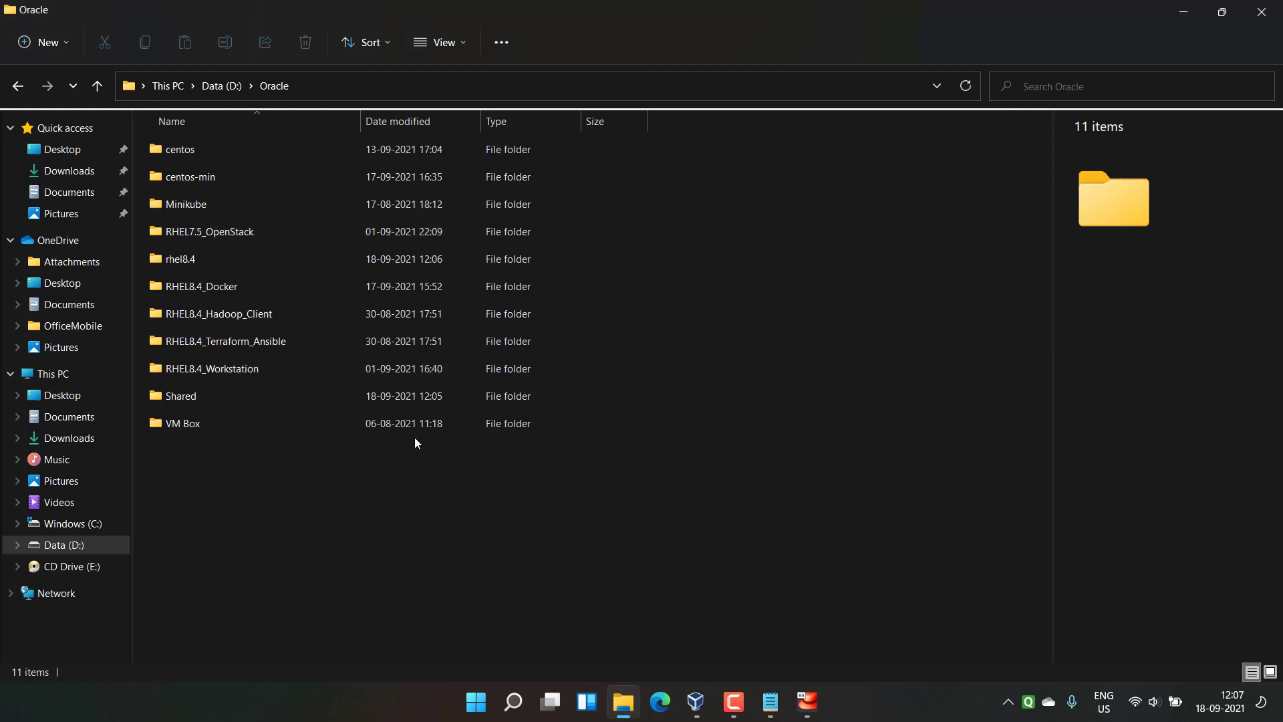
Step: On the host, open D:\Oracle\Shared and add a New Text Document with its default name
{"action": "double_click", "coordinate": [334, 397]}
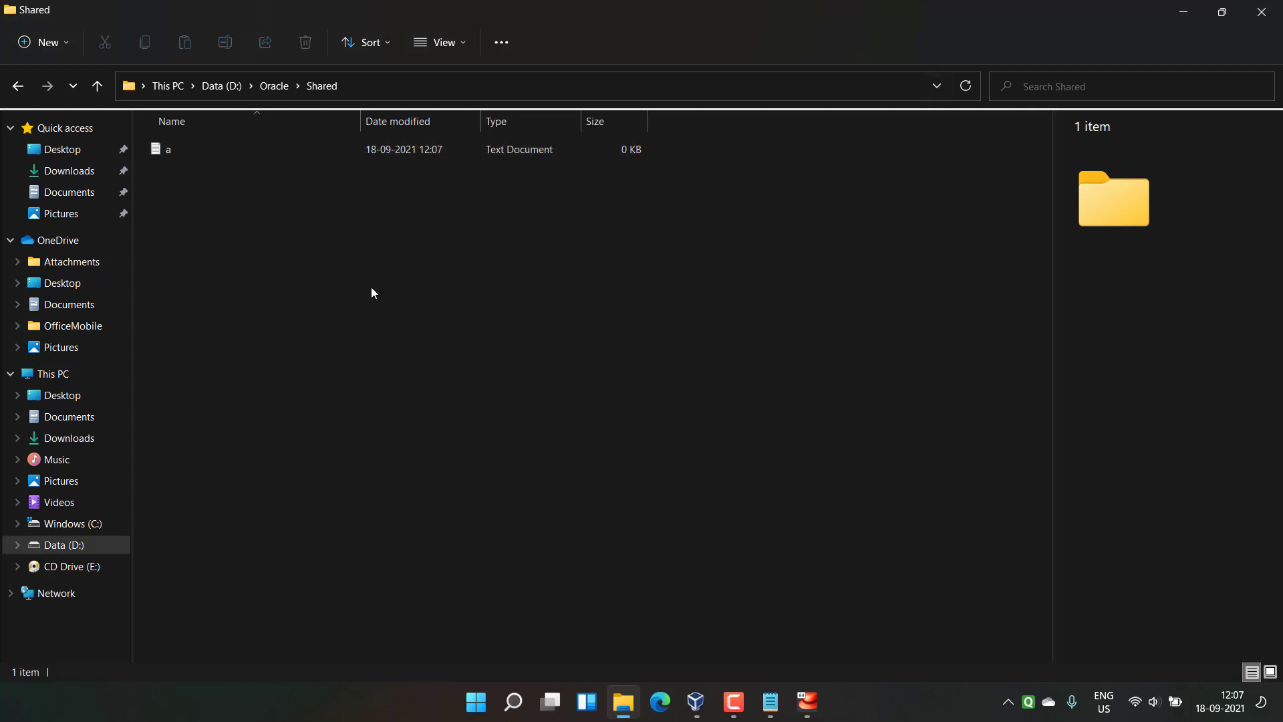
{"action": "right_click", "coordinate": [352, 232]}
{"action": "mouse_move", "coordinate": [566, 354]}
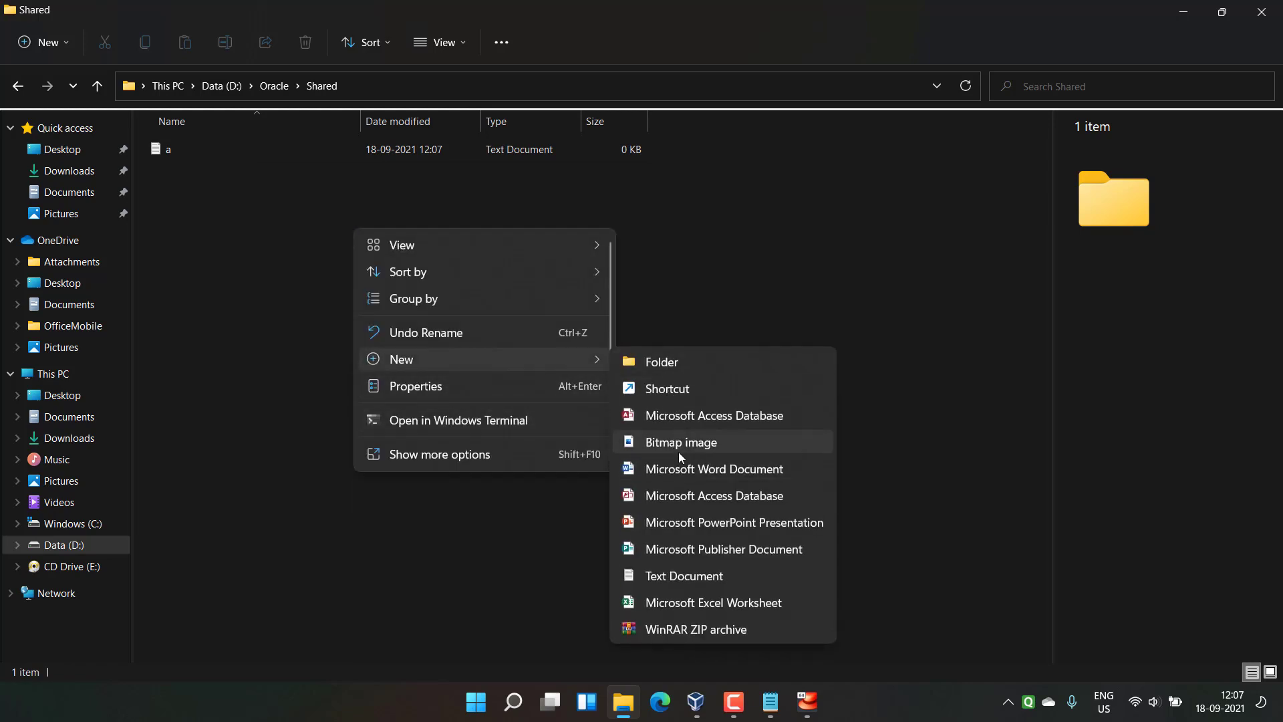
{"action": "left_click", "coordinate": [699, 576]}
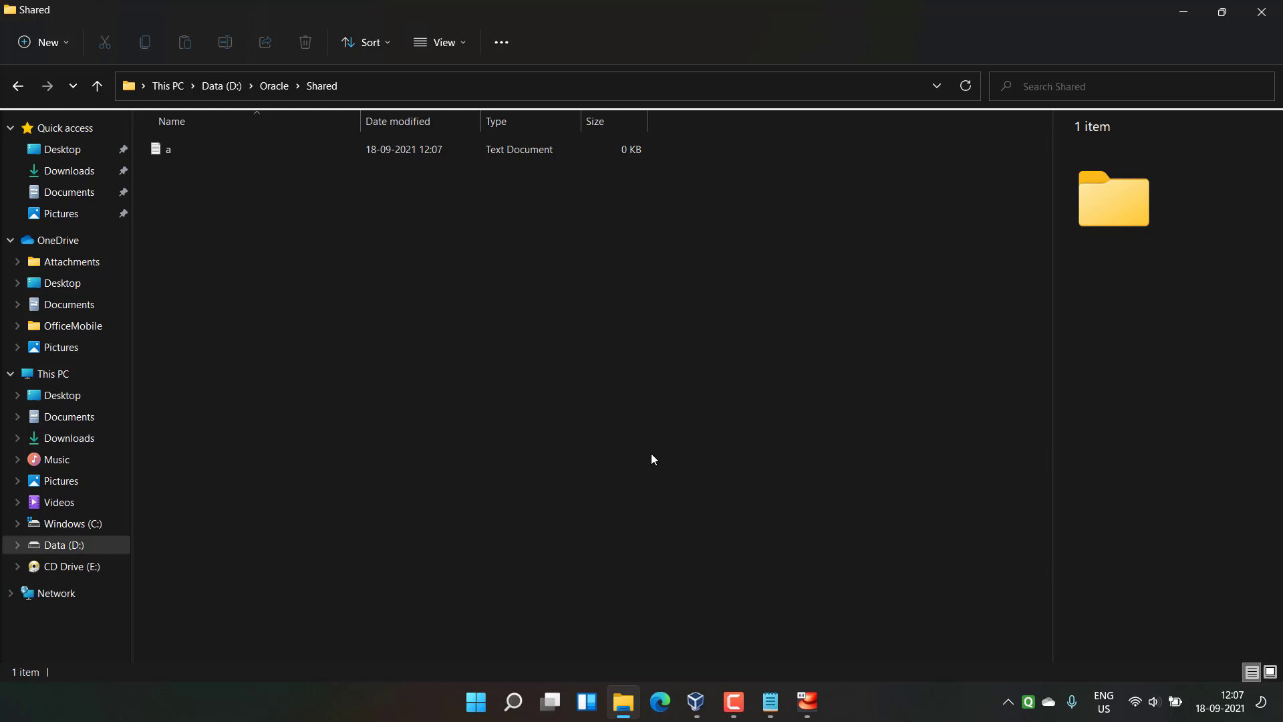
{"action": "left_click", "coordinate": [355, 264]}
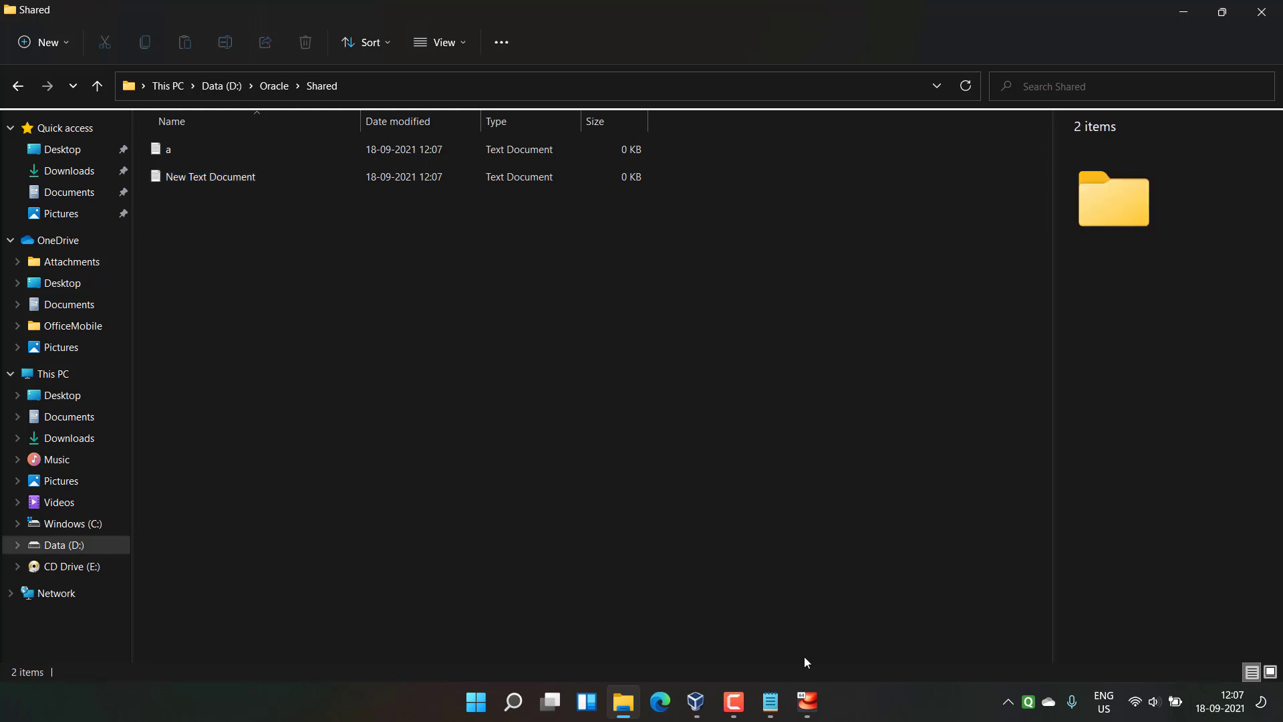
{"action": "left_click", "coordinate": [807, 701]}
Step: Reopen Files in the guest to confirm sf_Shared lists both a.txt and New Text Document.txt
{"action": "right_click", "coordinate": [335, 190]}
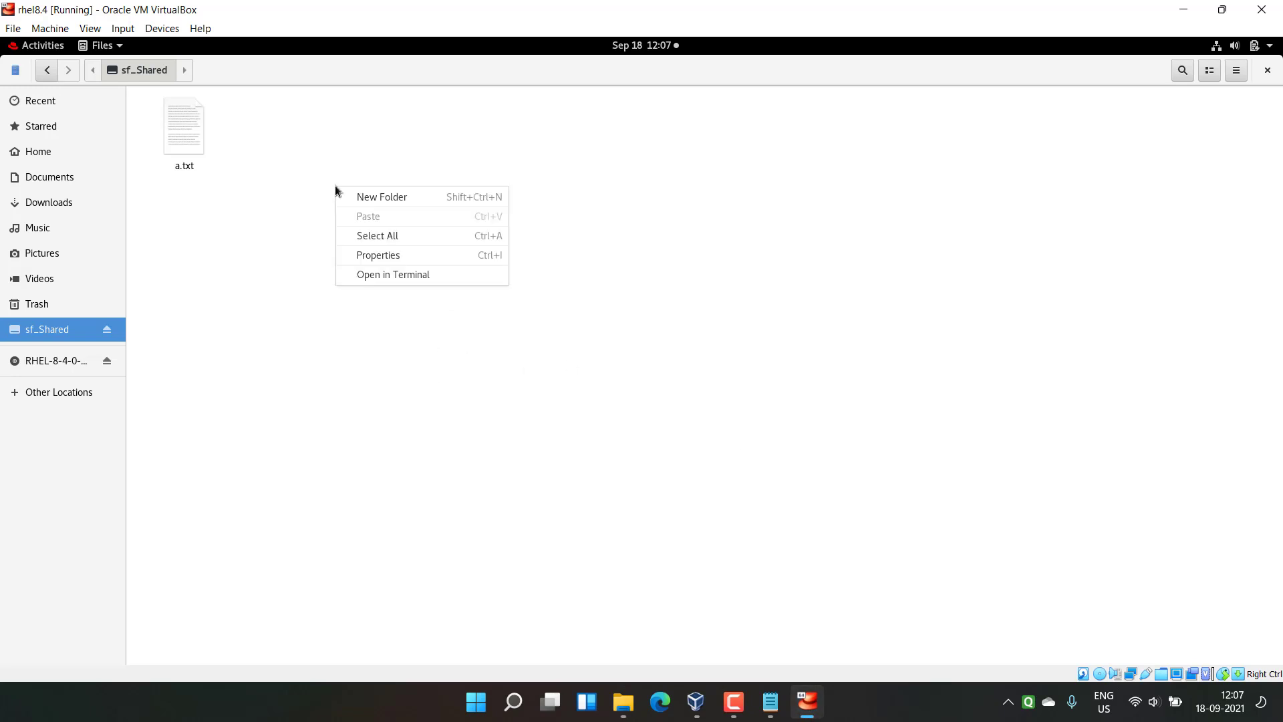
{"action": "left_click", "coordinate": [994, 197]}
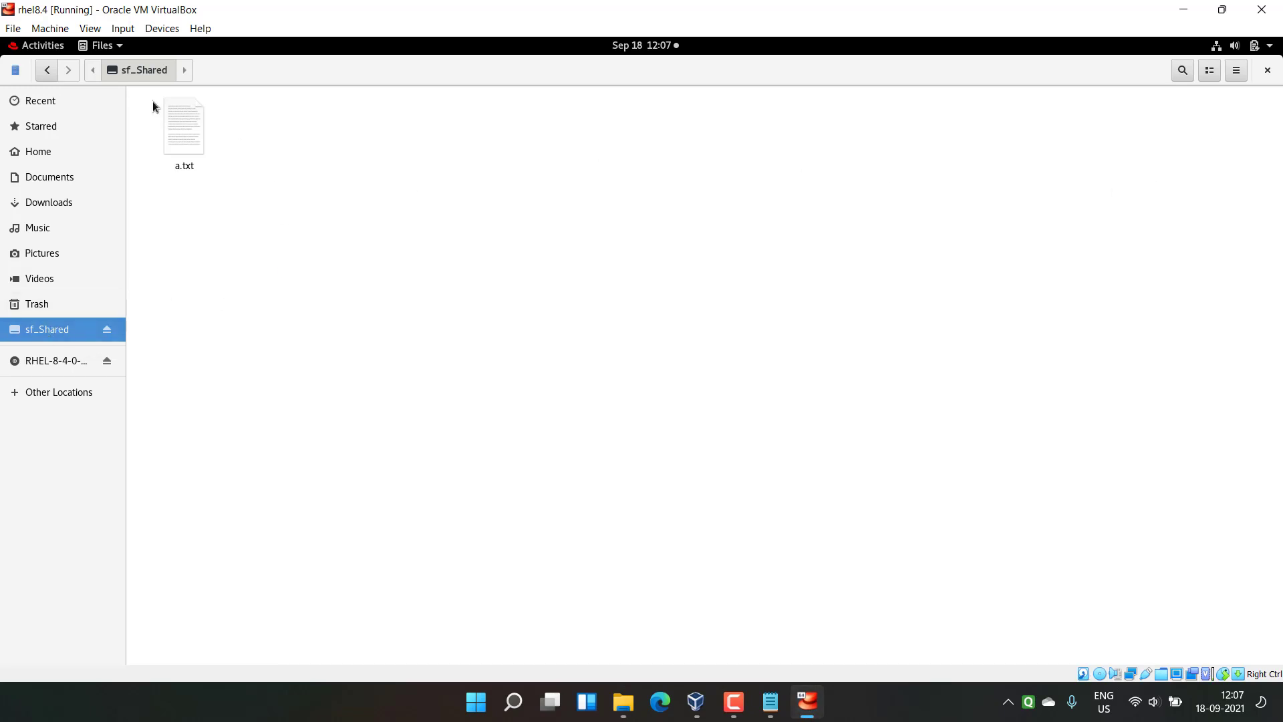
{"action": "left_click", "coordinate": [1267, 69]}
{"action": "key", "text": "super"}
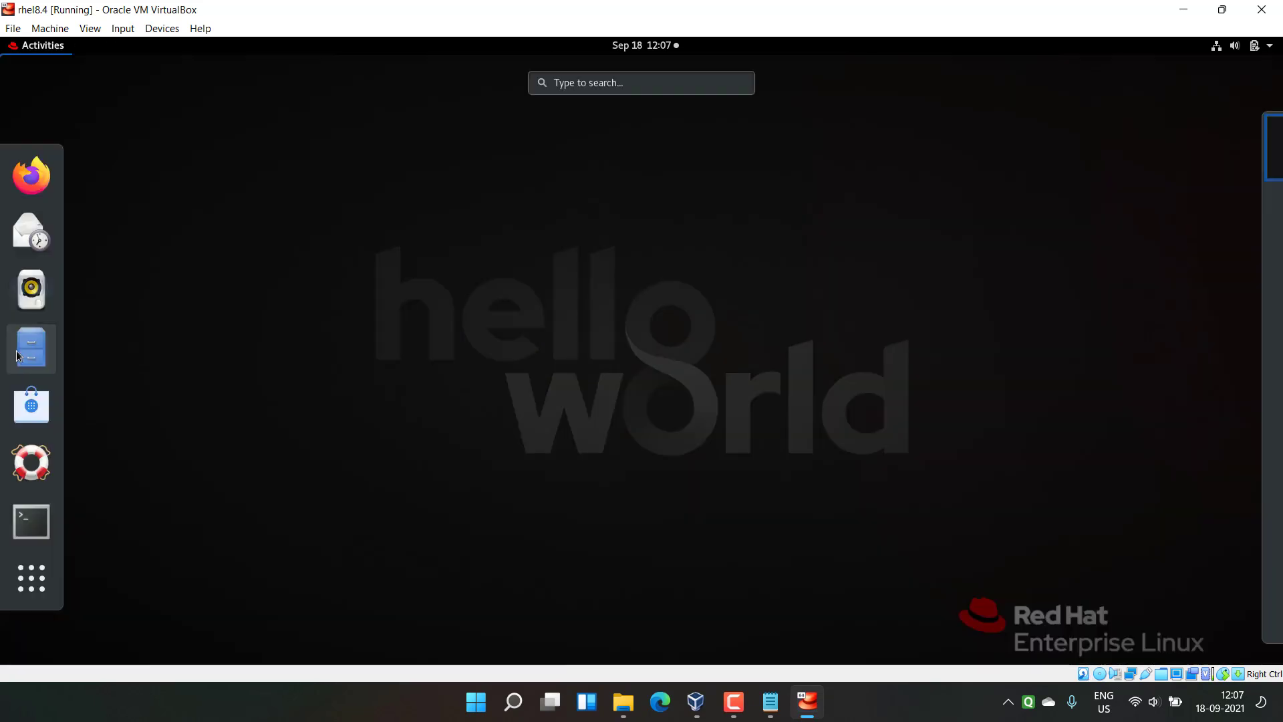
{"action": "left_click", "coordinate": [19, 354]}
{"action": "left_click", "coordinate": [52, 328]}
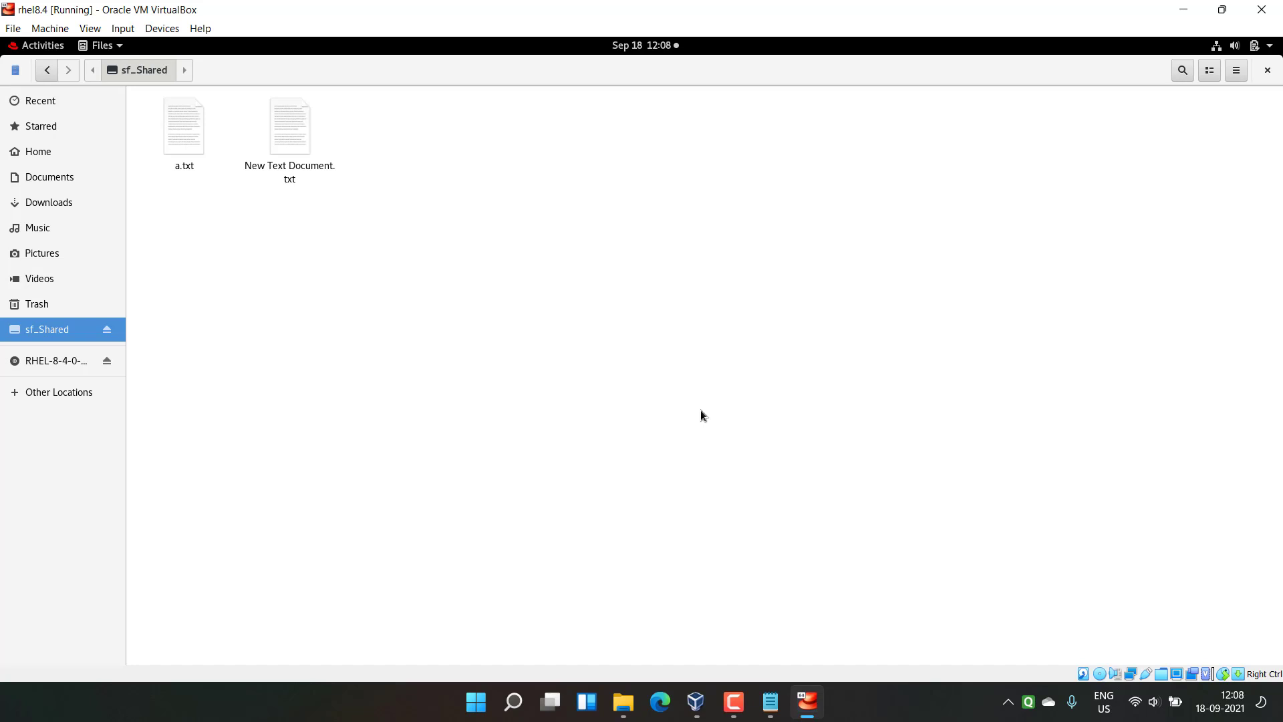
{"action": "key", "text": "alt+Tab"}
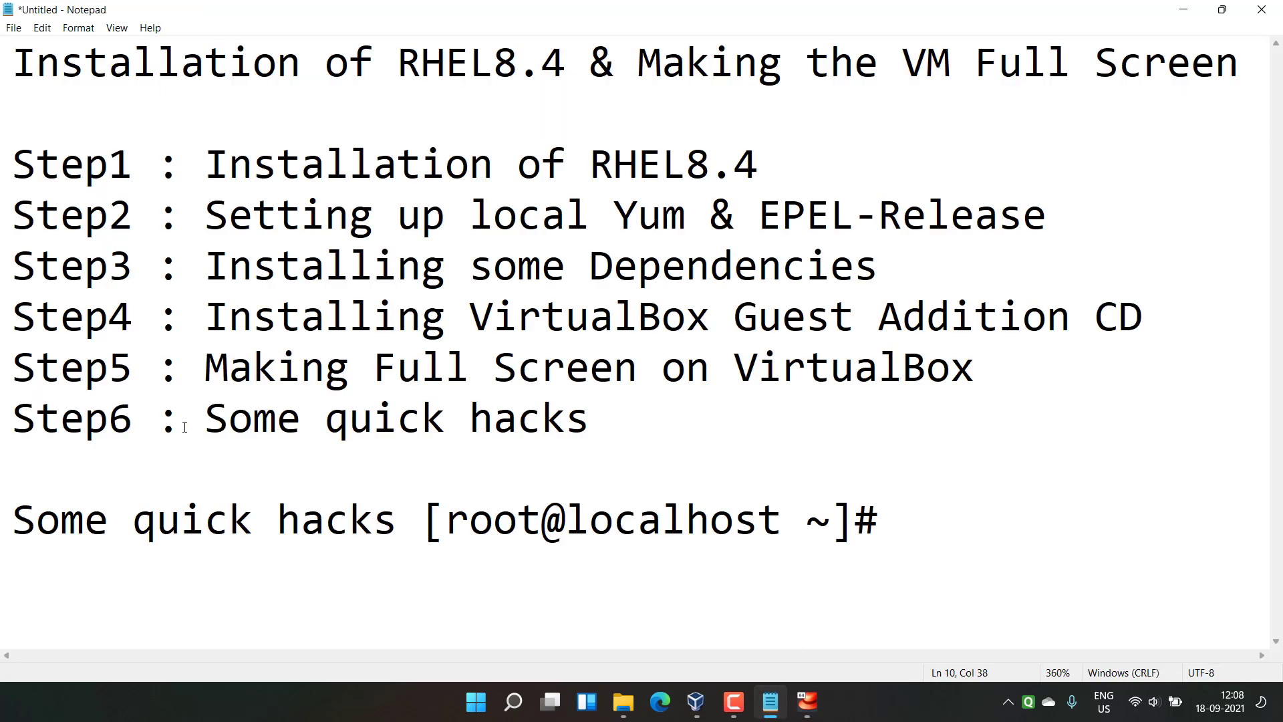
{"action": "left_click_drag", "start_coordinate": [590, 419], "coordinate": [1, 417]}
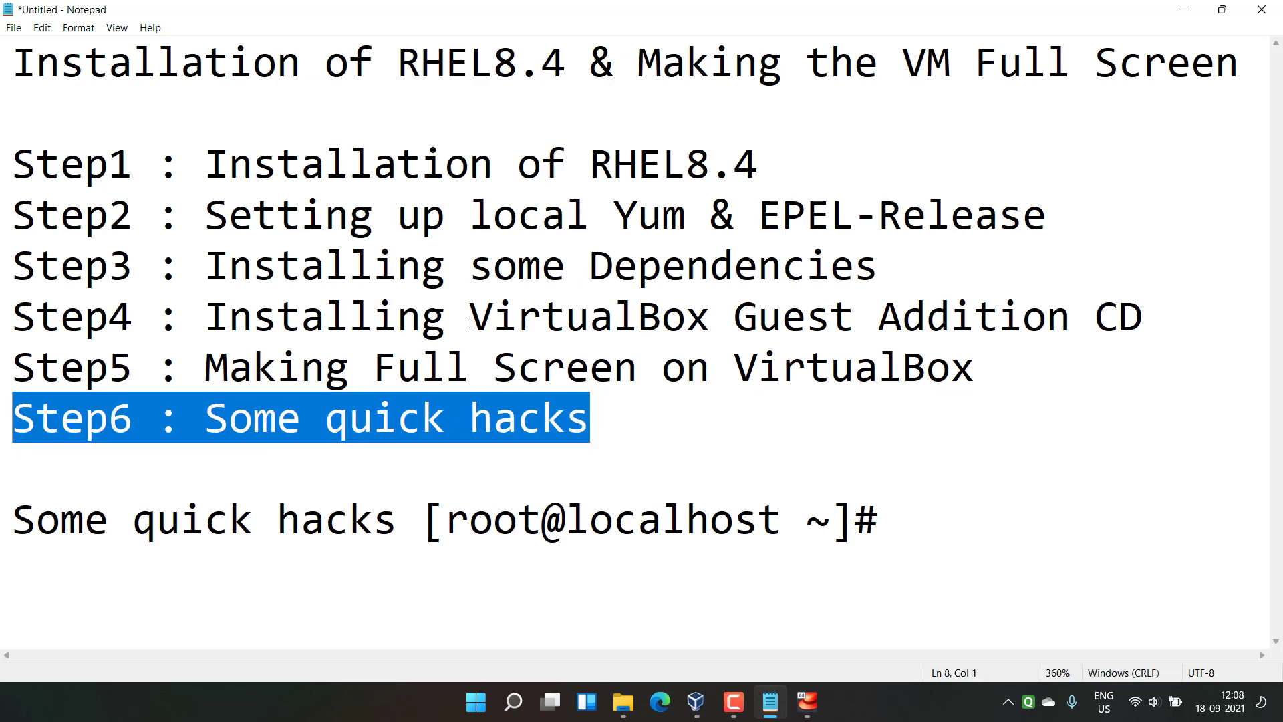
{"action": "left_click_drag", "start_coordinate": [14, 62], "coordinate": [709, 417]}
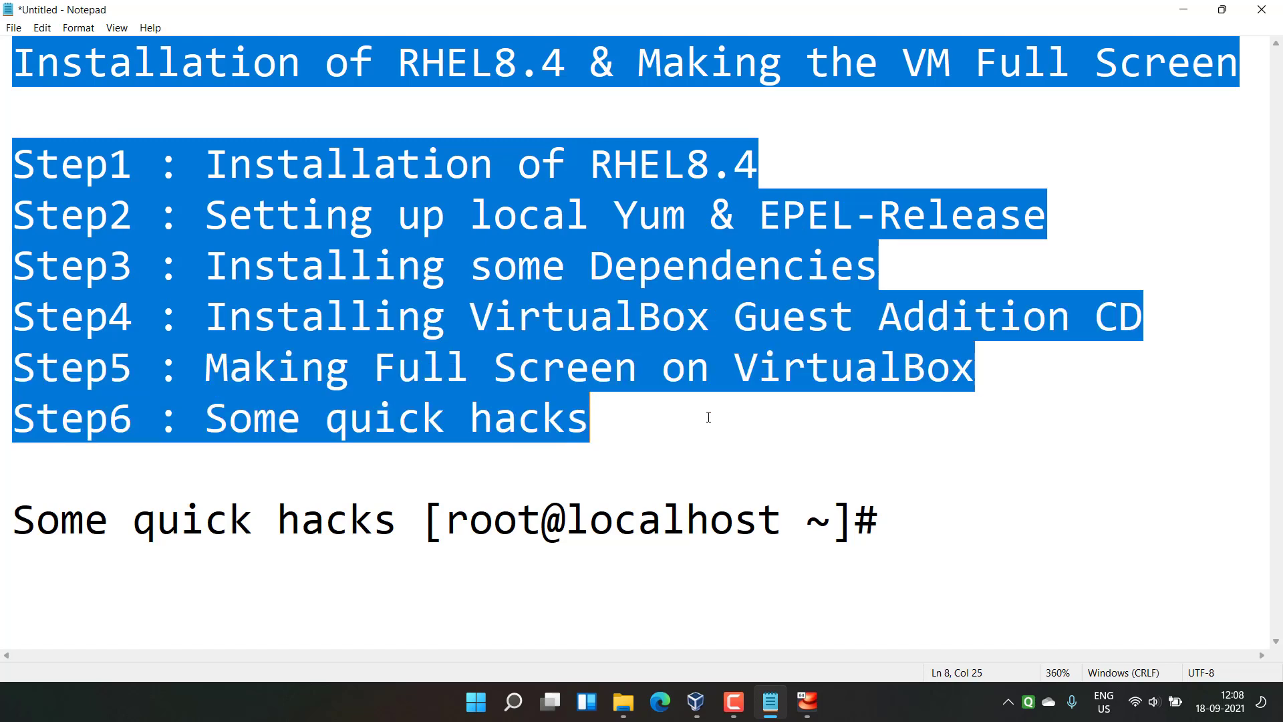
{"action": "left_click", "coordinate": [684, 415]}
{"action": "left_click_drag", "start_coordinate": [469, 316], "coordinate": [1147, 322]}
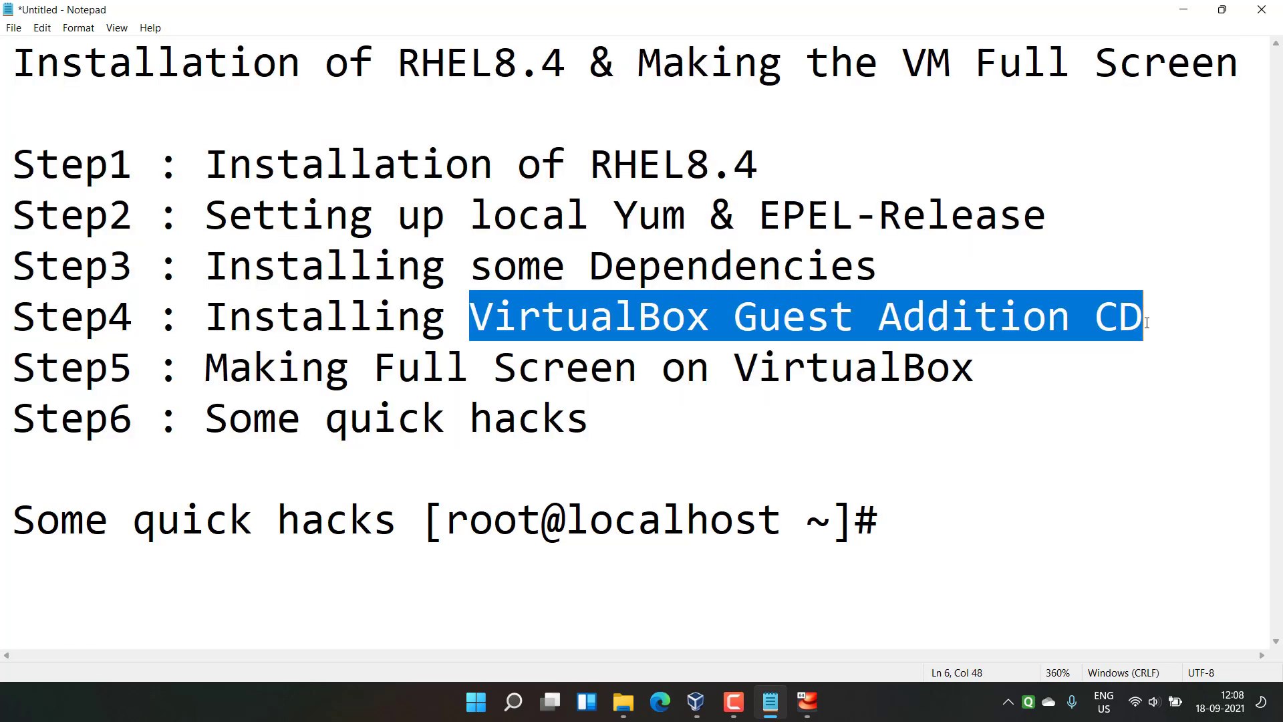
{"action": "double_click", "coordinate": [668, 266]}
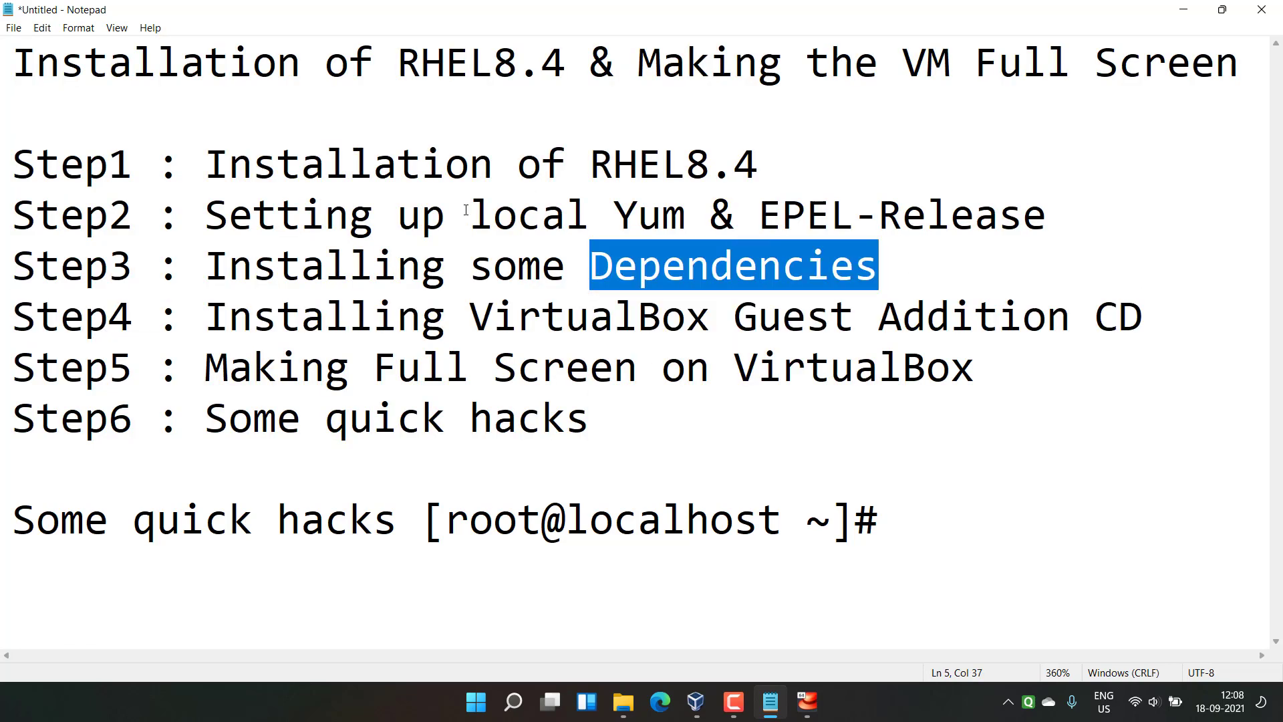
{"action": "left_click_drag", "start_coordinate": [467, 214], "coordinate": [1112, 228]}
{"action": "left_click", "coordinate": [1088, 224]}
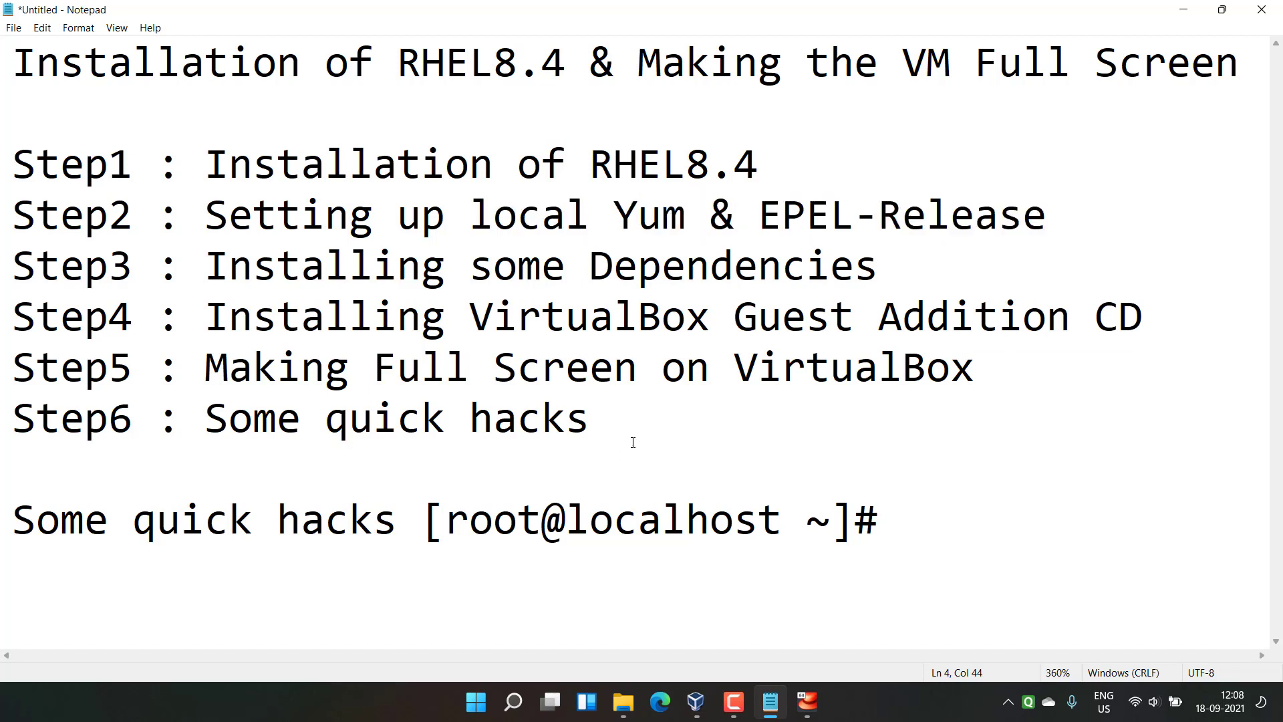